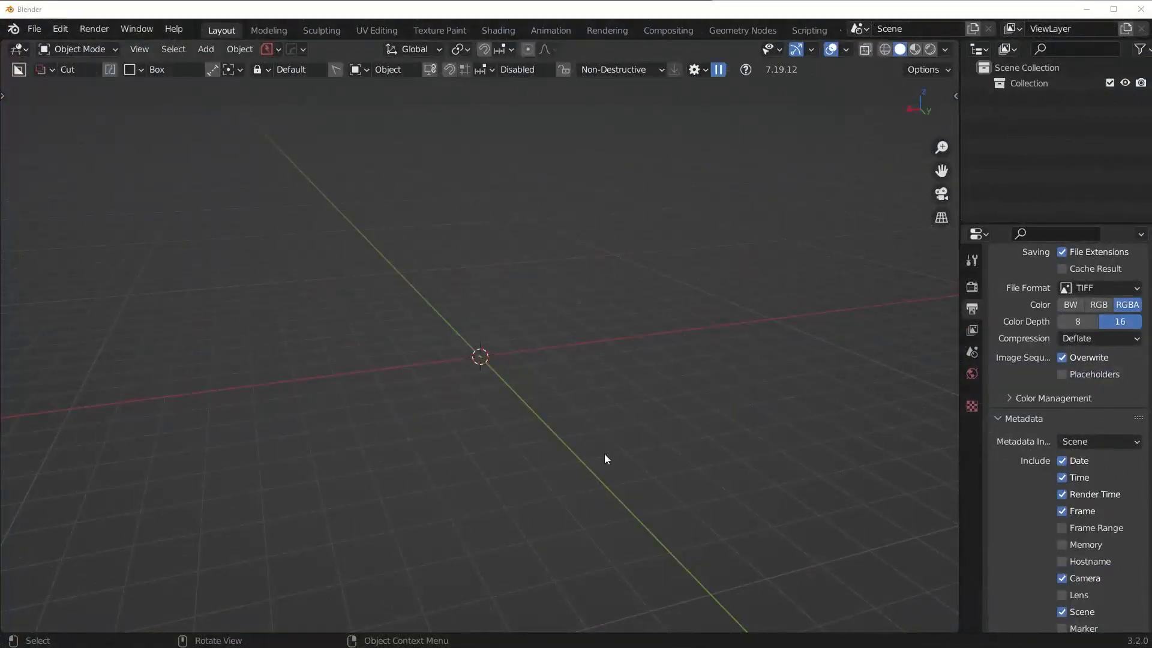
# - Add a UV sphere with 32 segments, 16 rings and a 1 m radius at the world origin
pyautogui.hotkey('shift', 'a')
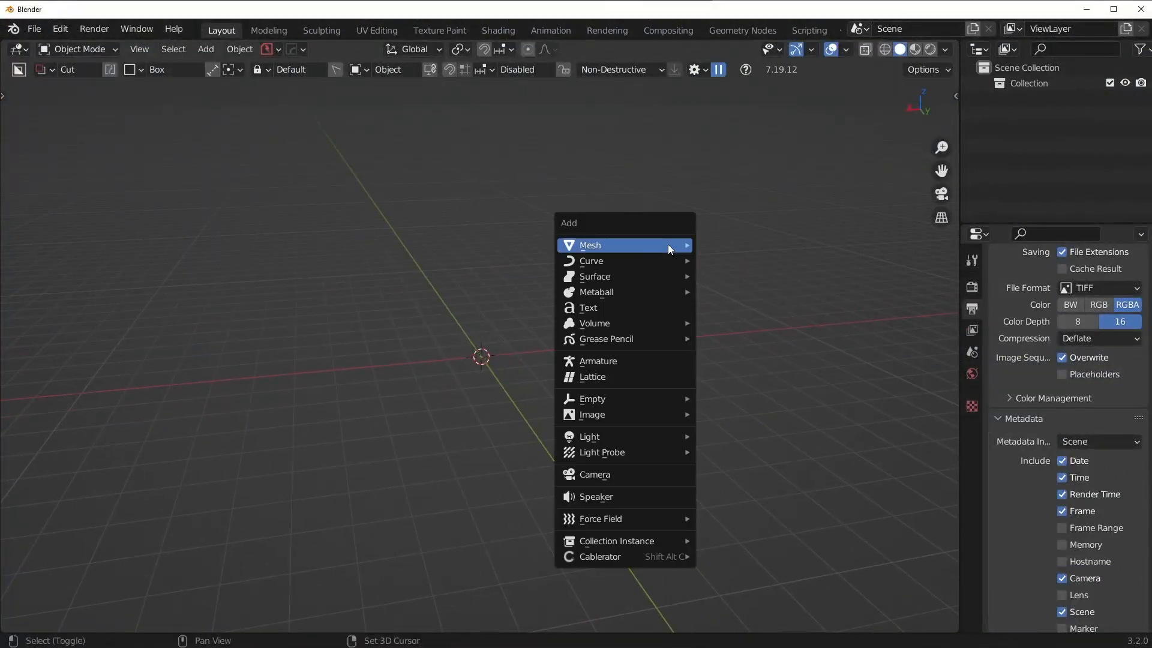
pyautogui.moveTo(671, 245)
pyautogui.click(742, 310)
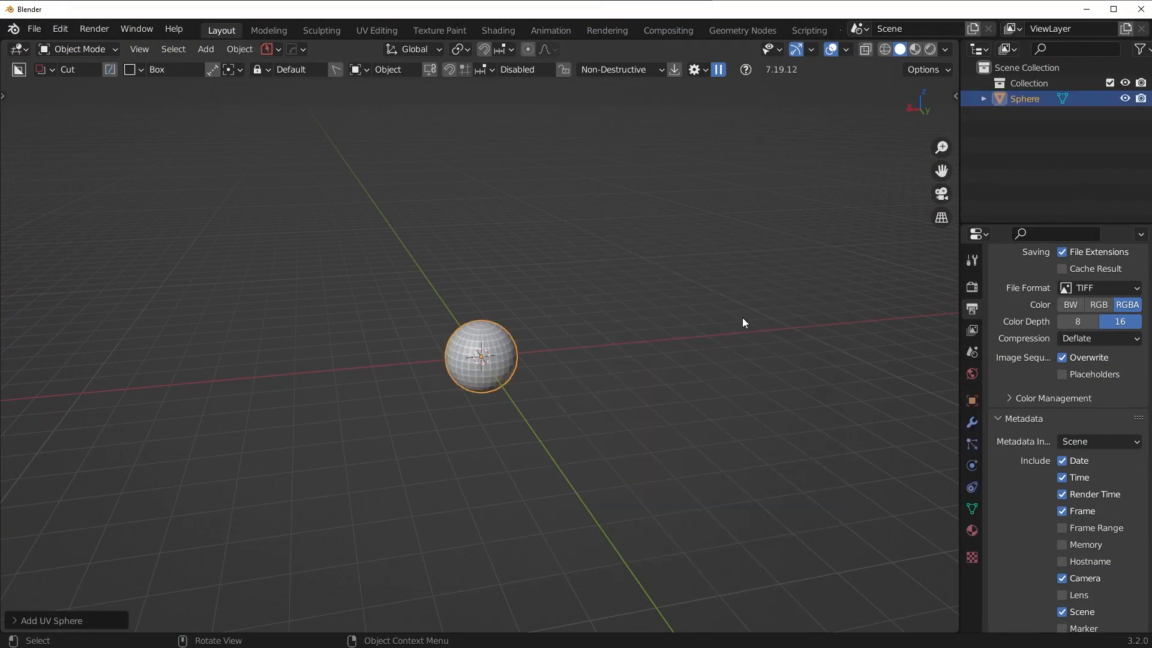
pyautogui.click(67, 626)
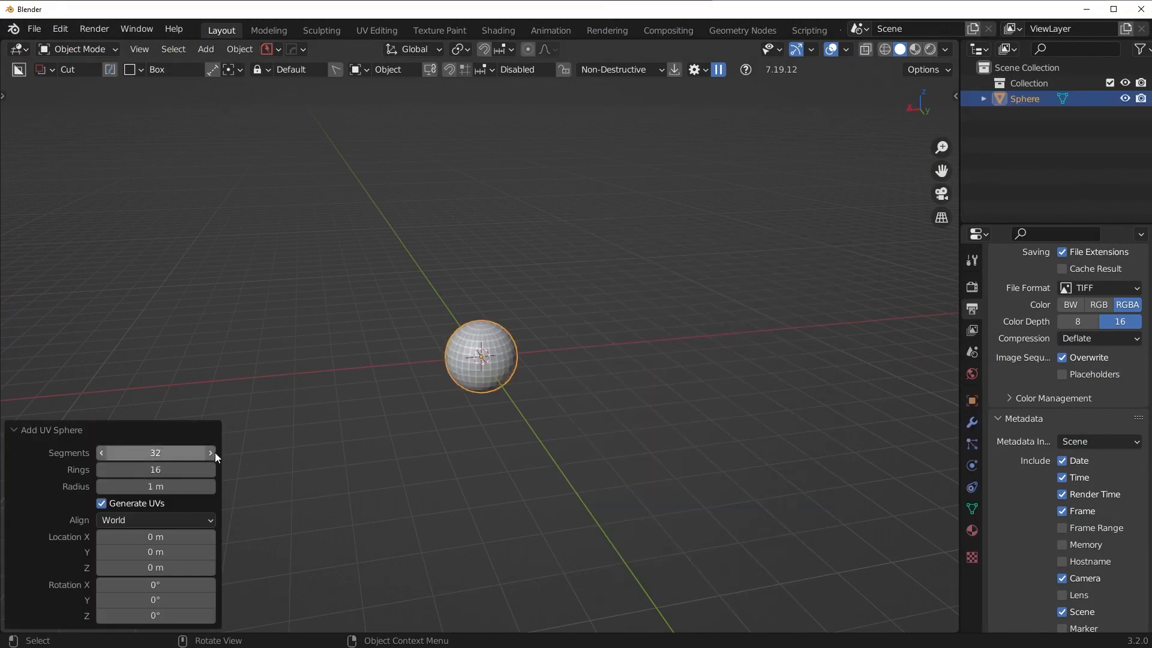
pyautogui.scroll(5, 508, 462)
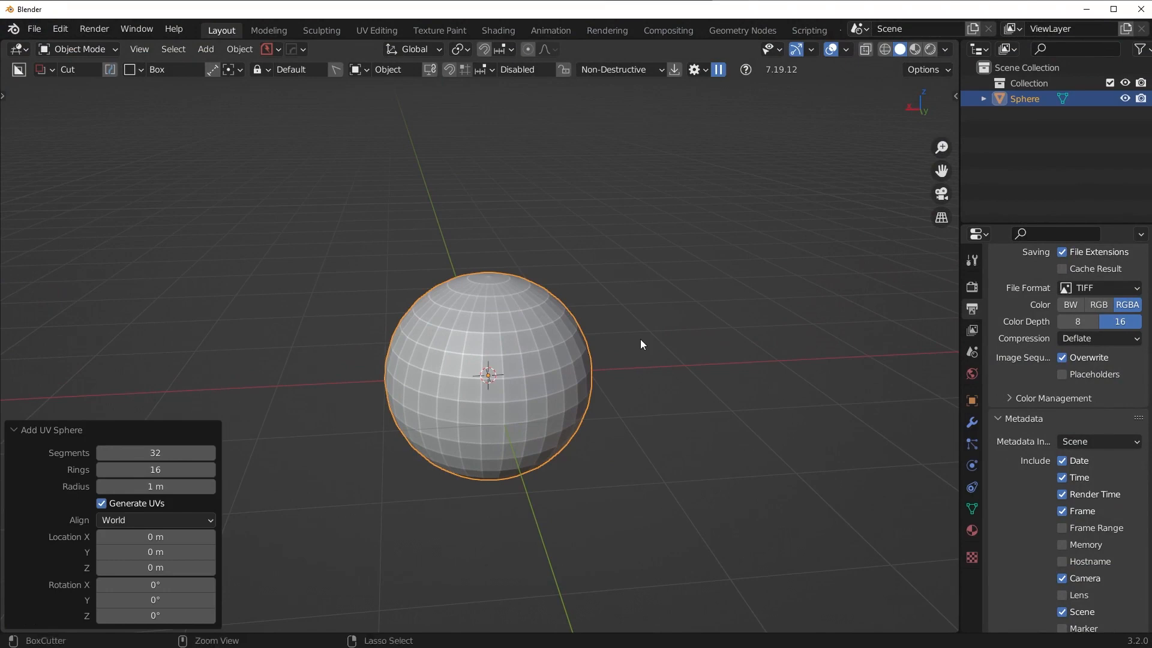
# - Add a Subdivision modifier to the sphere and apply it to the mesh
pyautogui.hotkey('ctrl', '1')
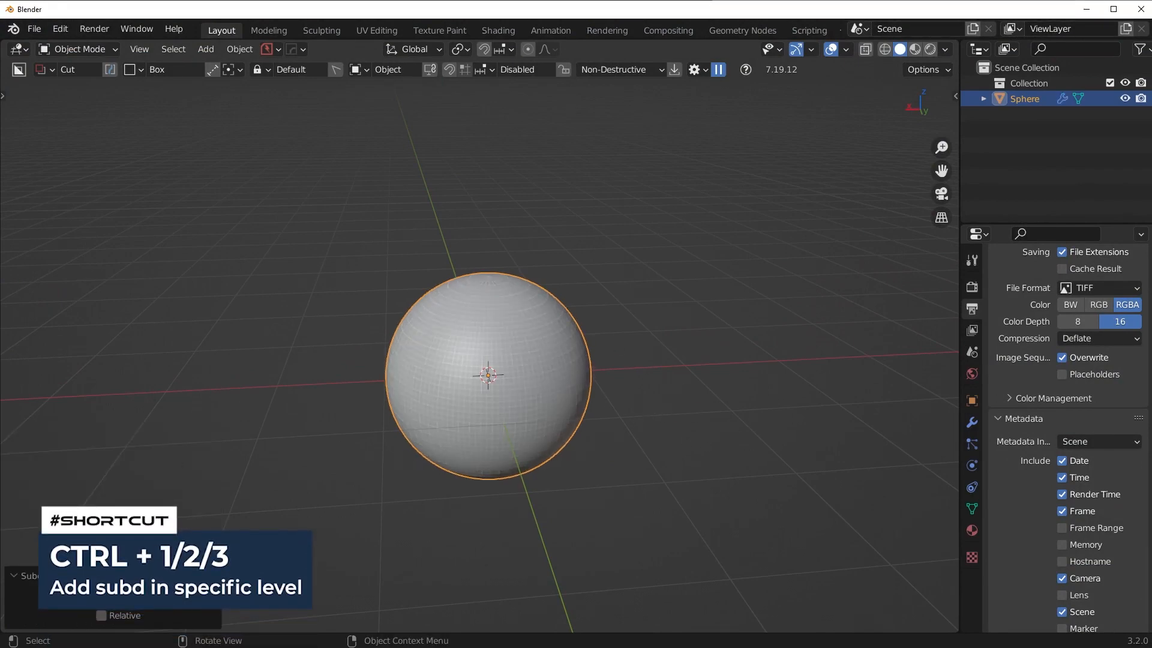
pyautogui.click(972, 422)
pyautogui.click(1102, 310)
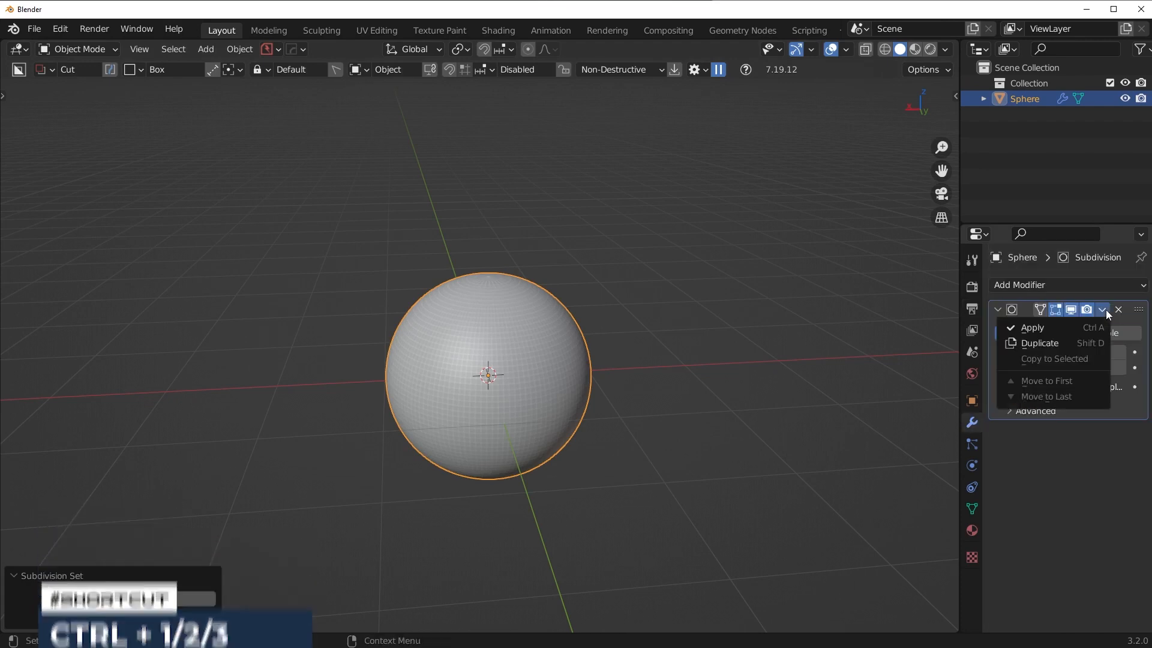
pyautogui.click(1032, 327)
# - Shade the sphere smooth and check its dense mesh in Edit Mode
pyautogui.rightClick(606, 322)
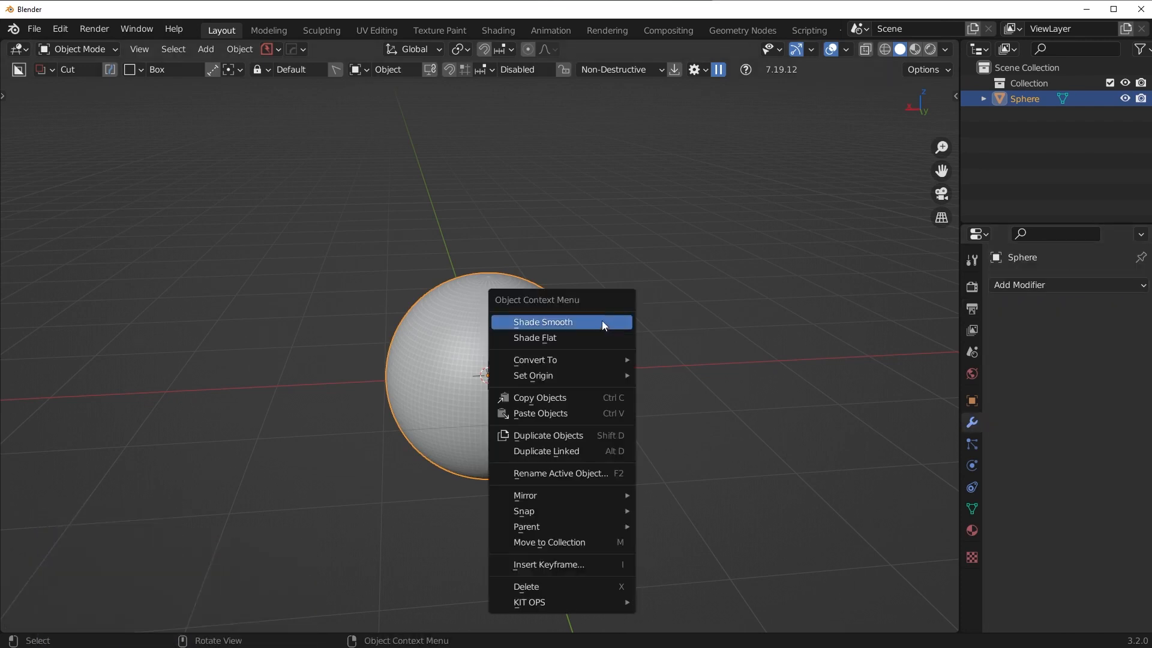
pyautogui.click(603, 321)
pyautogui.moveTo(675, 354); pyautogui.dragTo(558, 402, button='middle')
pyautogui.press('Tab')
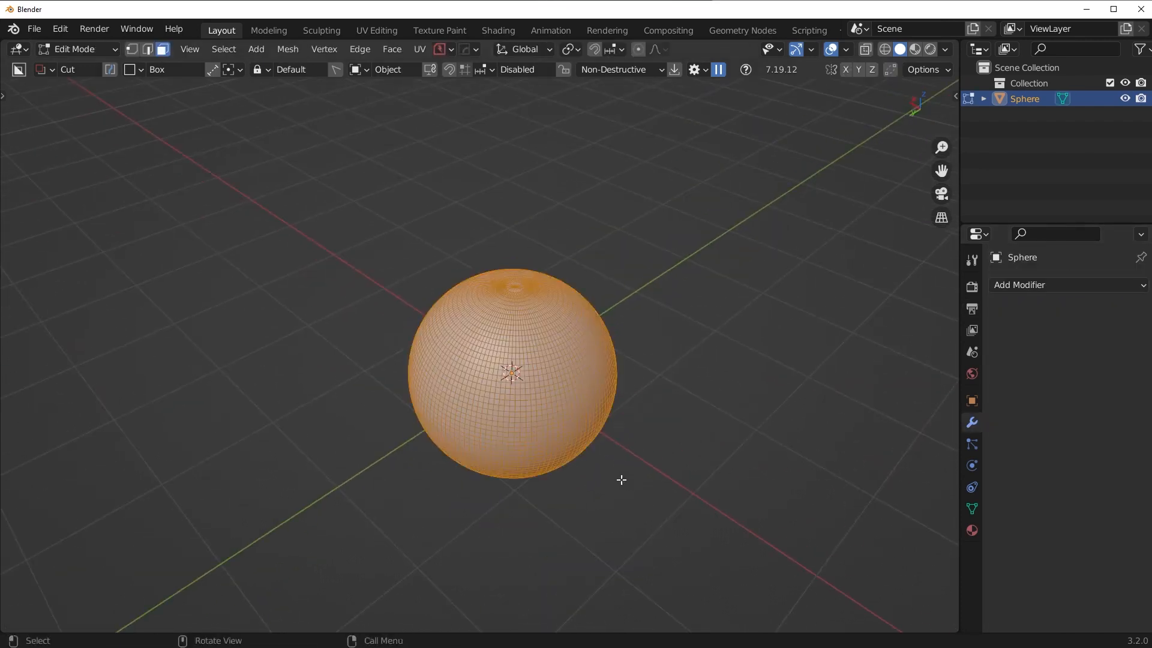
pyautogui.press('Tab')
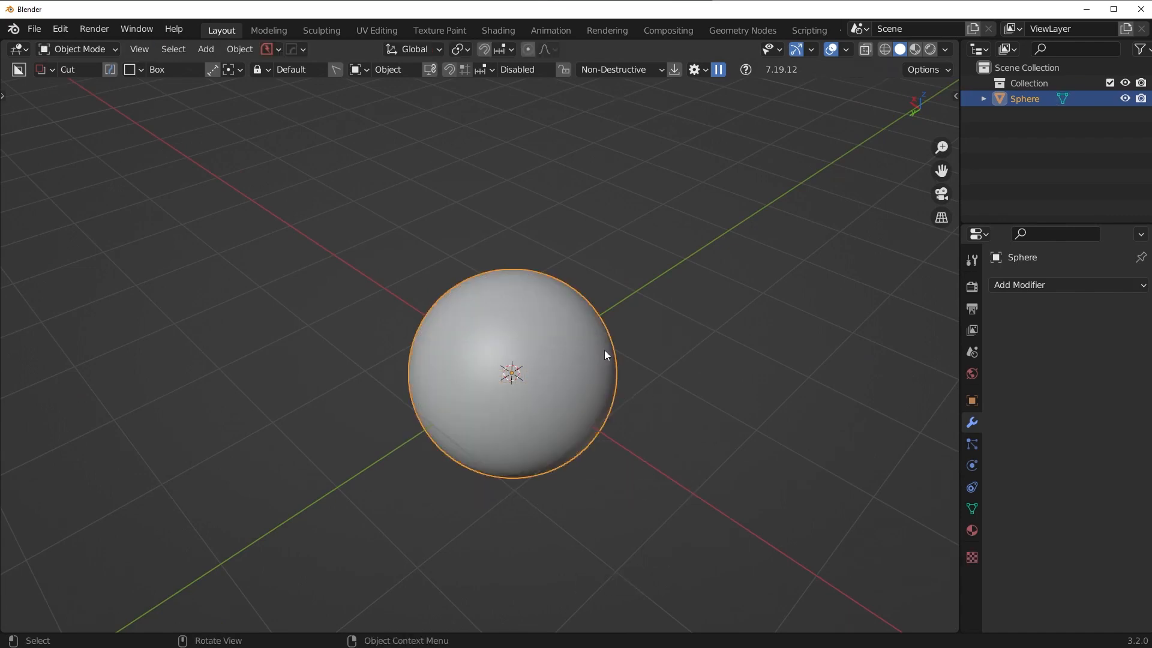
# - Slice off the sphere's +X side with a non-destructive rectangular BoxCutter cut made in the top view
pyautogui.press('KP_7')
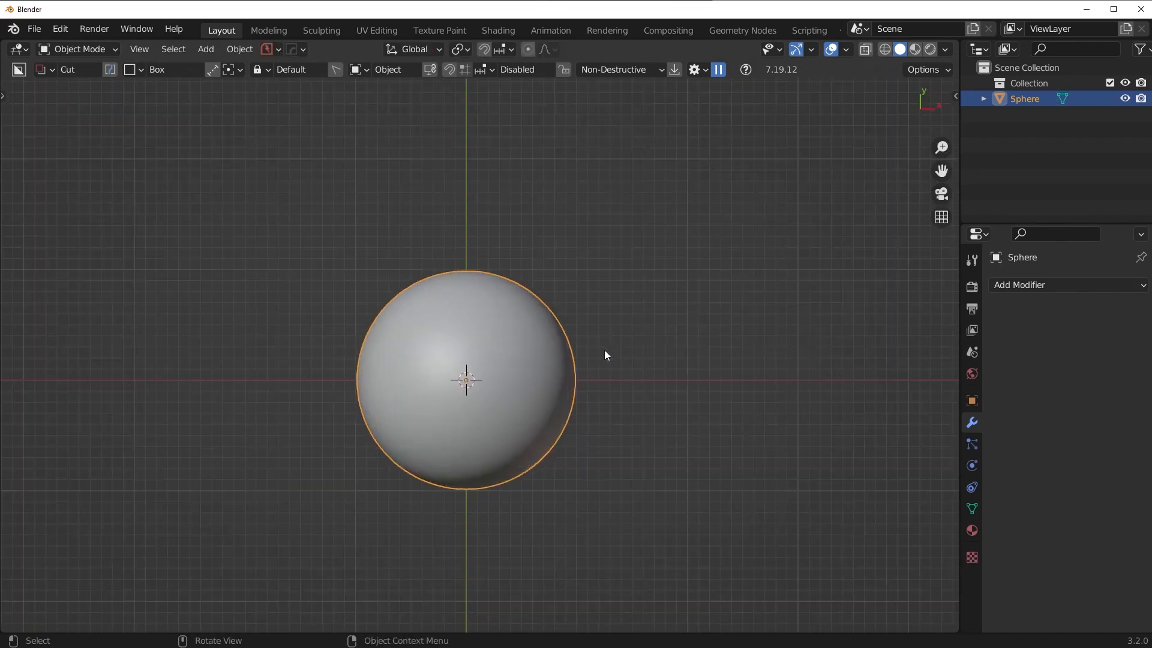
pyautogui.press('d')
pyautogui.moveTo(536, 233)
pyautogui.mouseDown()
pyautogui.moveTo(546, 336)
pyautogui.moveTo(628, 538)
pyautogui.mouseUp()
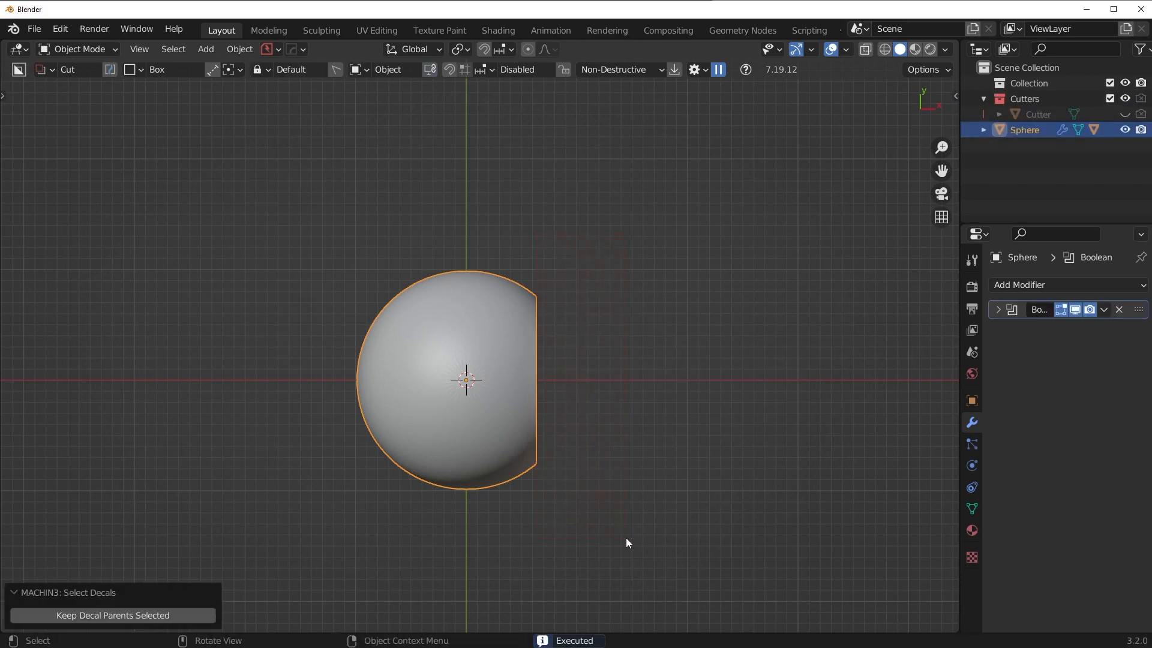
pyautogui.moveTo(625, 538); pyautogui.dragTo(557, 385, button='middle')
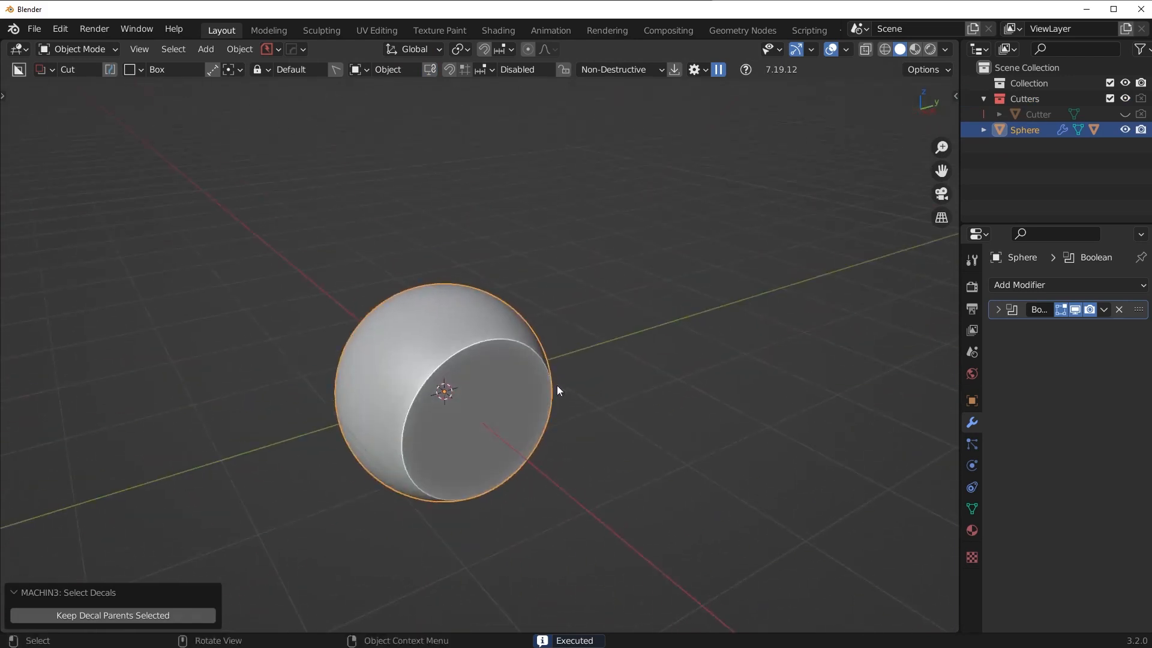
# - Examine the flat circular face left by the cut, both straight on along the X axis and at an angle
pyautogui.press('KP_3')
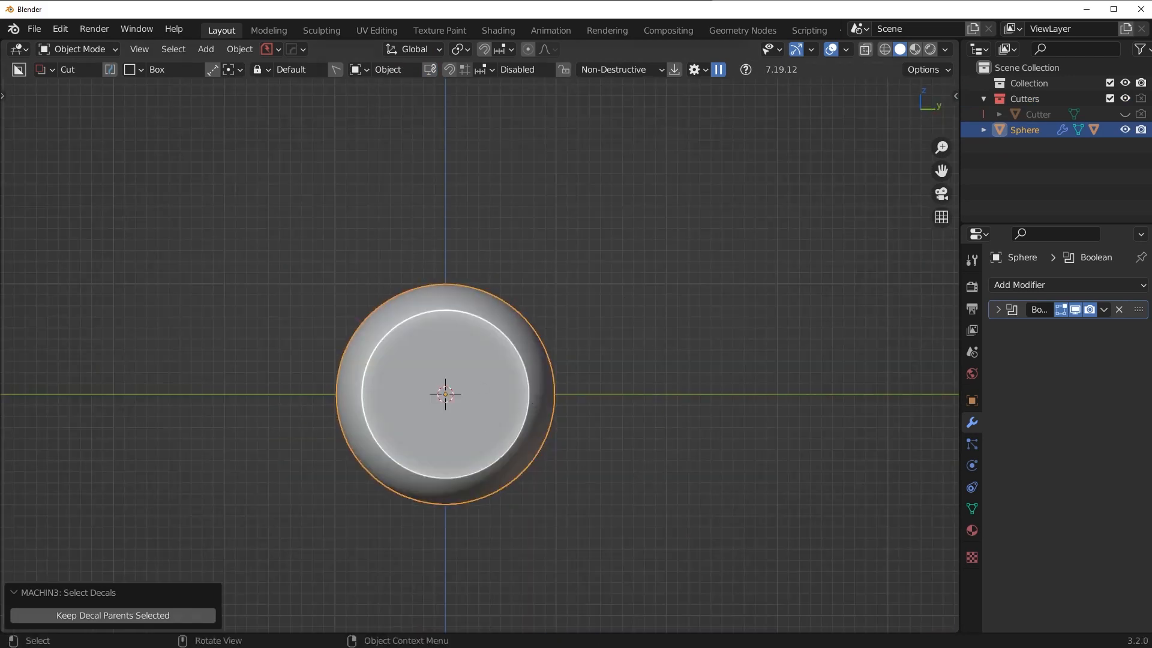
pyautogui.moveTo(336, 390); pyautogui.dragTo(613, 426, button='middle')
pyautogui.click(692, 442)
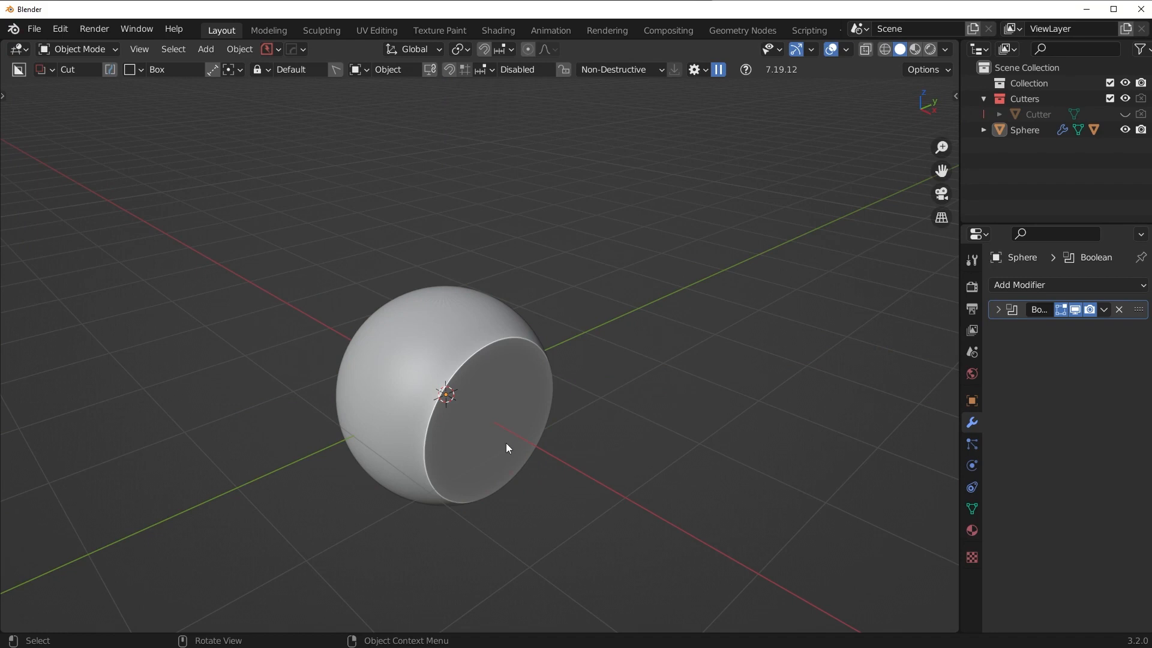
pyautogui.moveTo(581, 425); pyautogui.dragTo(581, 418, button='middle')
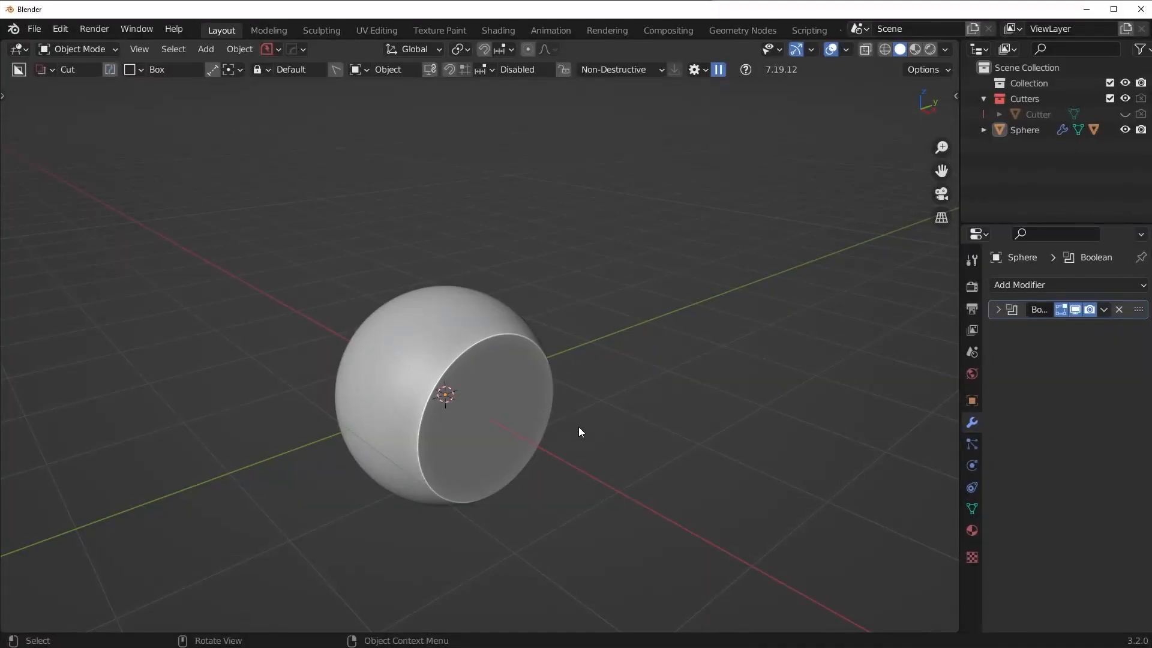
pyautogui.moveTo(592, 423); pyautogui.dragTo(524, 393, button='middle')
pyautogui.press('KP_3')
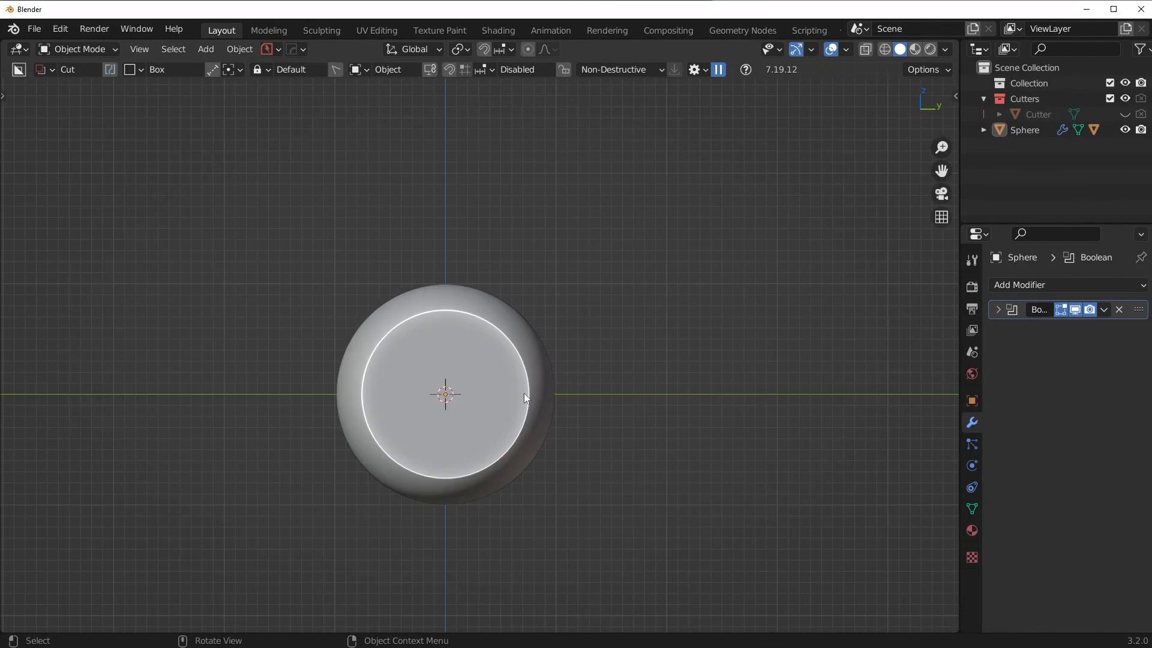
pyautogui.scroll(3, 524, 393)
pyautogui.click(421, 443)
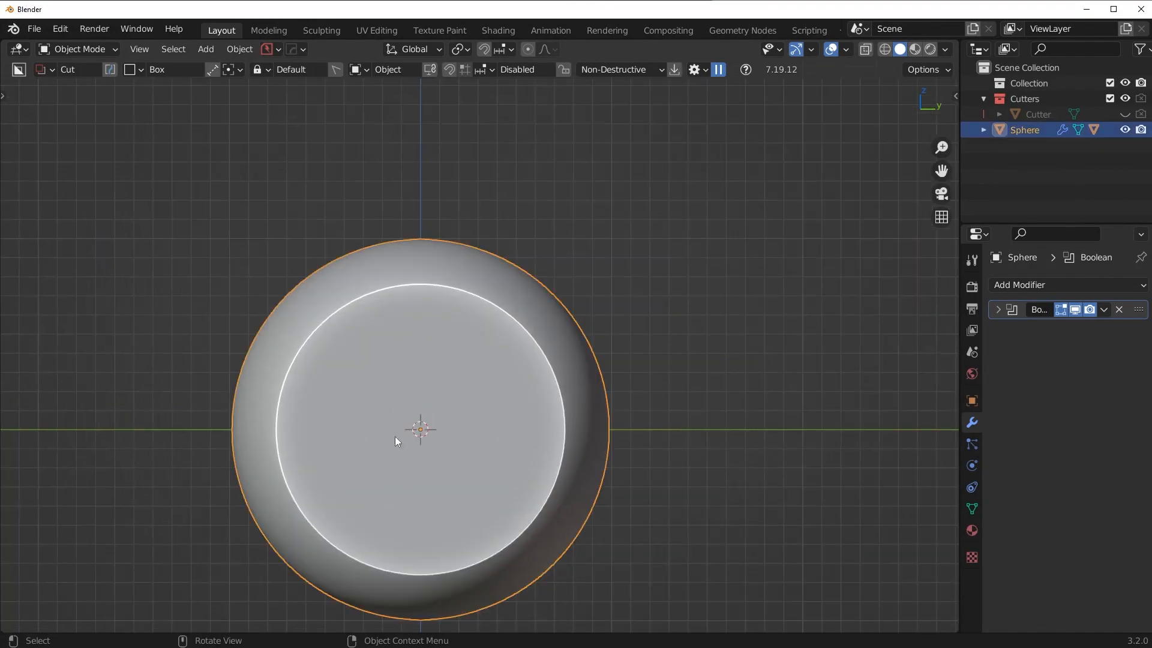
# - Add a cylinder with 64 vertices, a 1 m radius and a 2 m depth at the world origin
pyautogui.moveTo(491, 388); pyautogui.dragTo(509, 410, button='middle')
pyautogui.press('KP_3')
pyautogui.hotkey('shift', 'a')
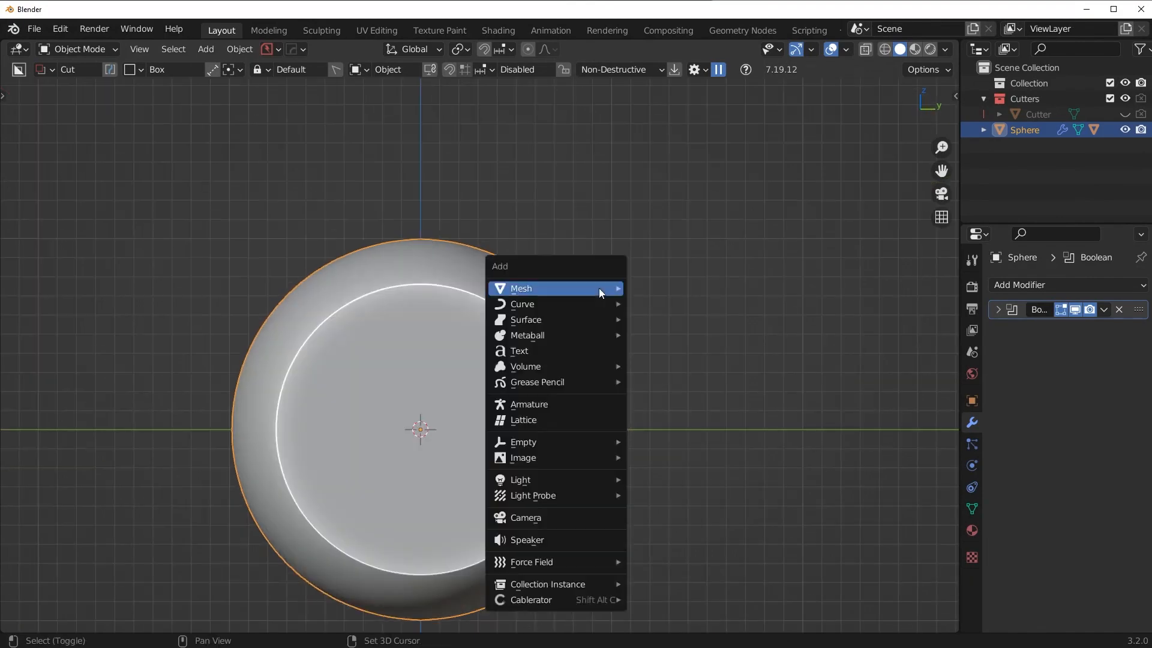
pyautogui.moveTo(600, 292)
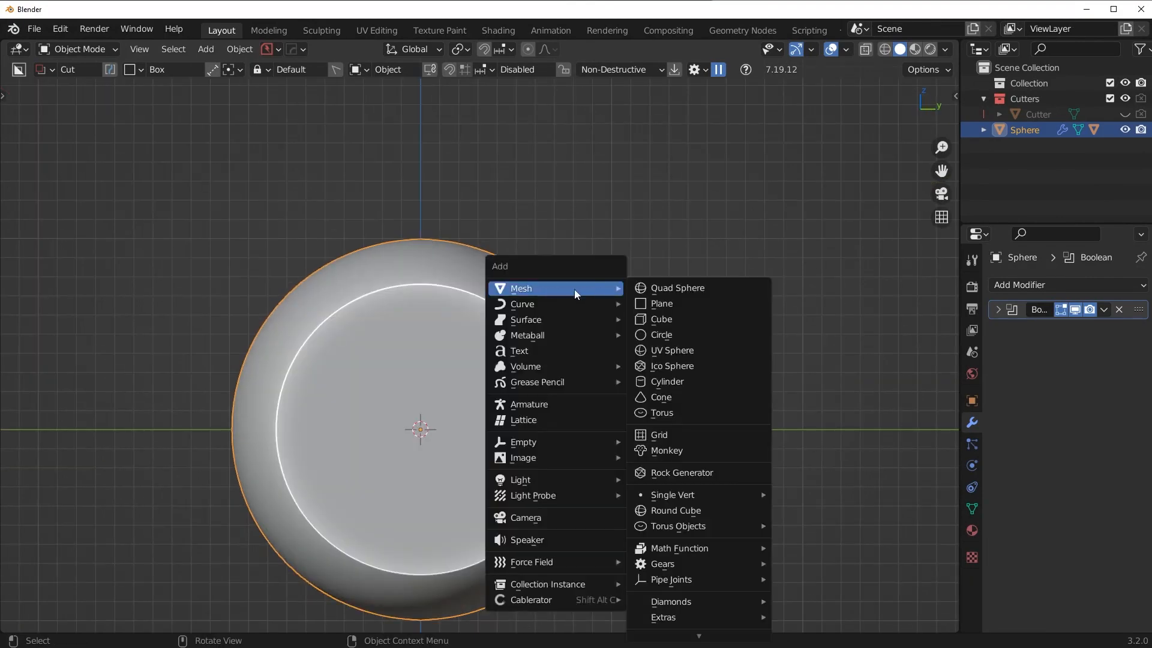
pyautogui.click(675, 382)
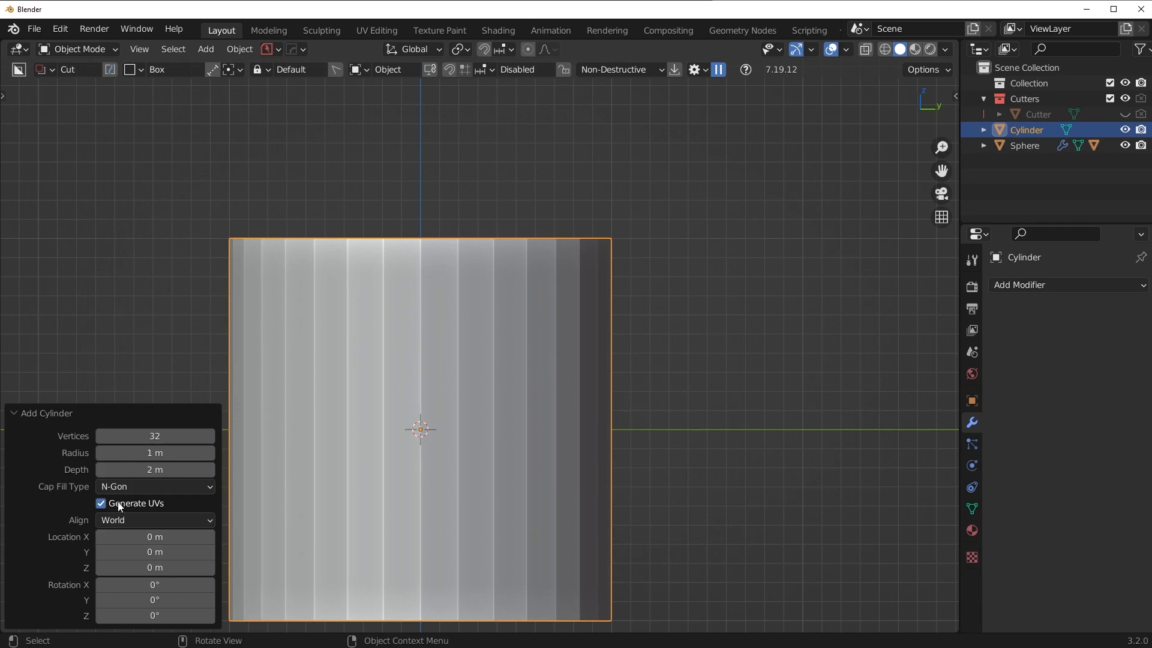
pyautogui.click(140, 436)
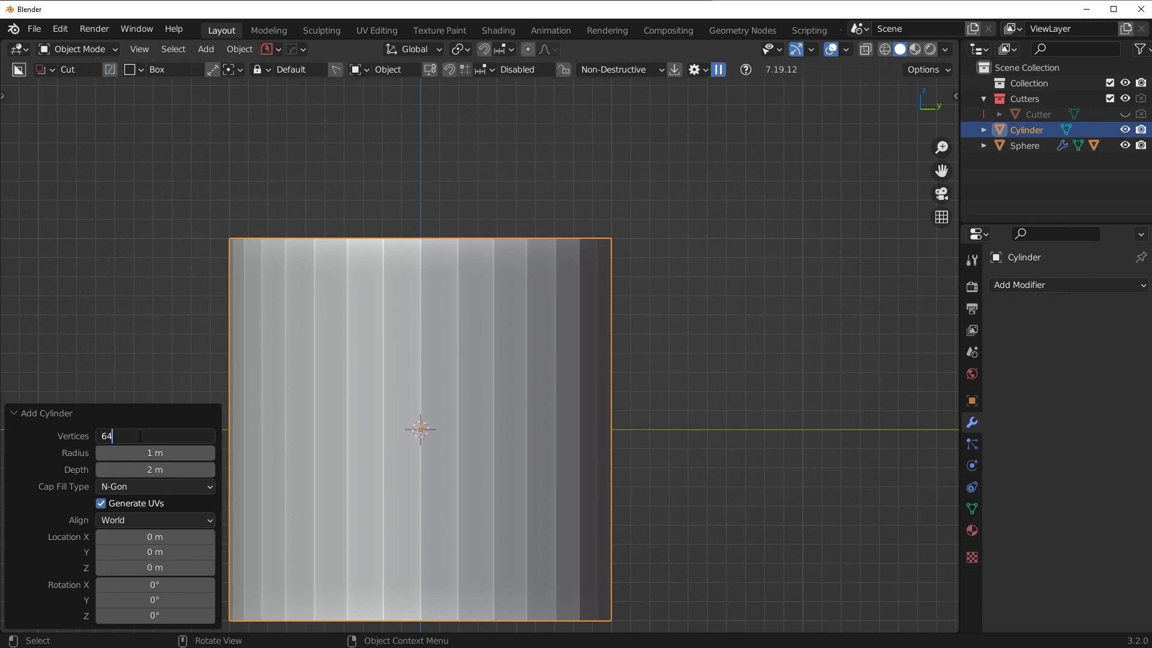
pyautogui.press('Return')
# - Apply the HardOps Sharpen operation to the cylinder and rotate it 90° about the global Y axis
pyautogui.press('q')
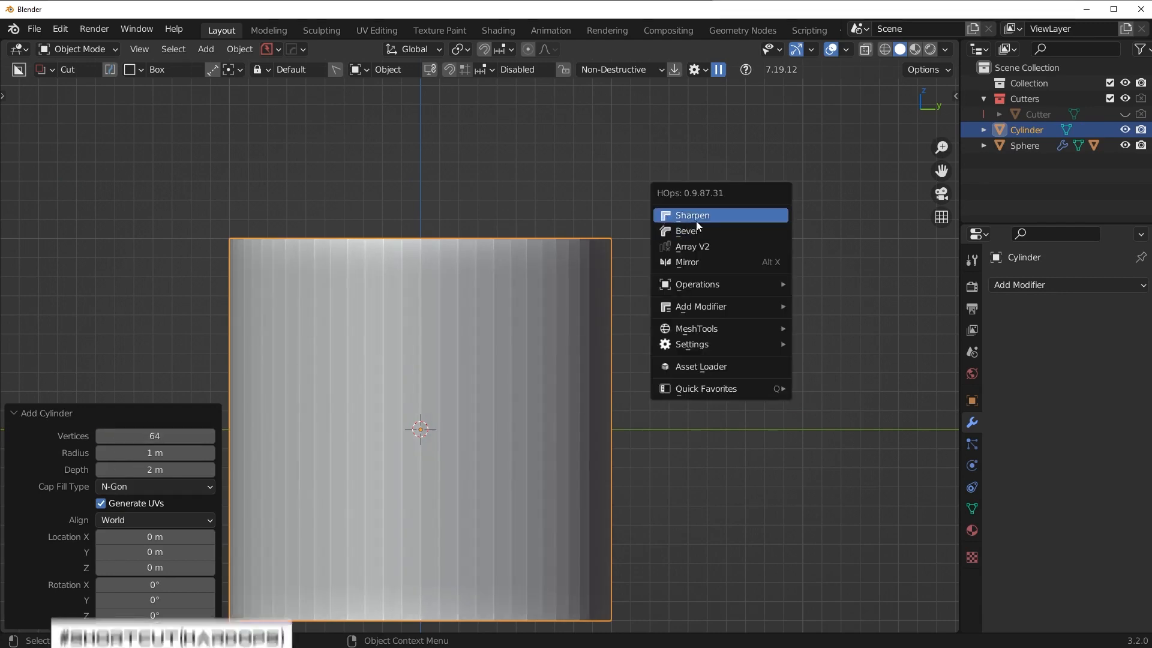
pyautogui.click(710, 216)
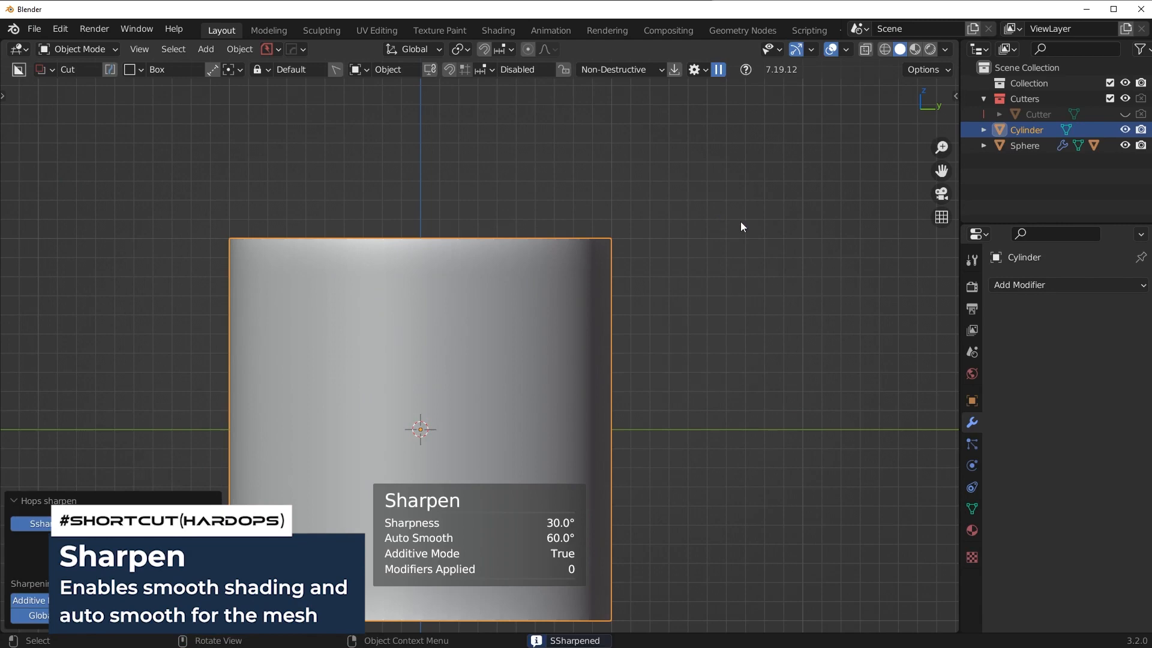
pyautogui.write('ry90')
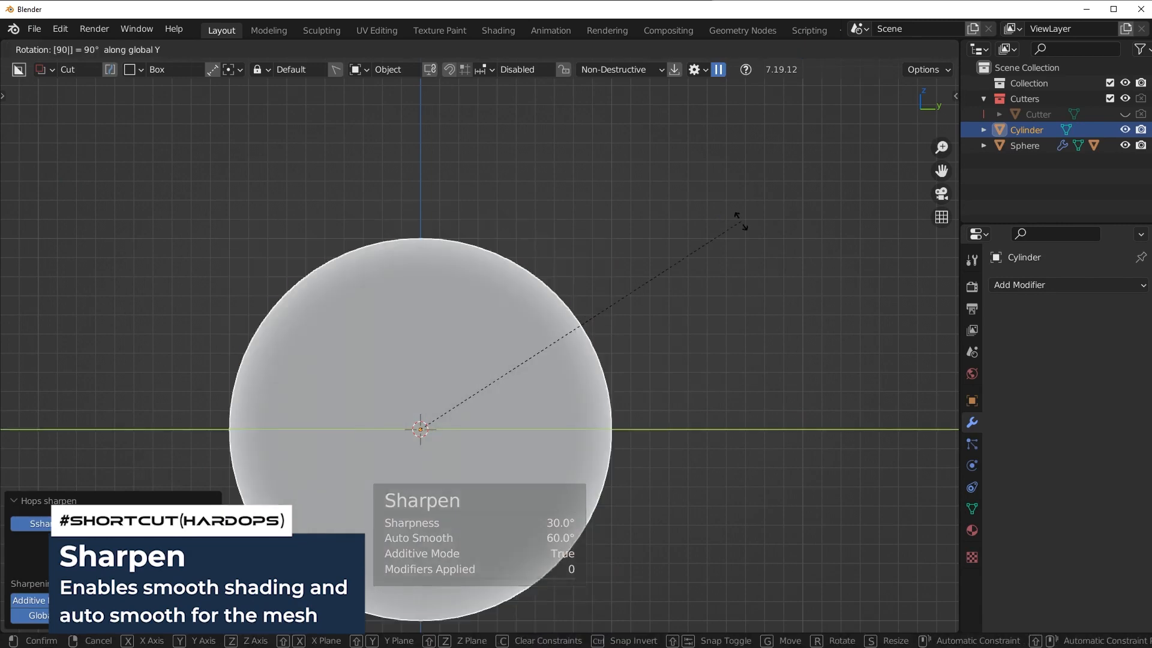
pyautogui.press('Return')
# - Scale the cylinder to about 0.65 and move it about 0.16 m along X so it protrudes from the sphere's flat face
pyautogui.press('s')
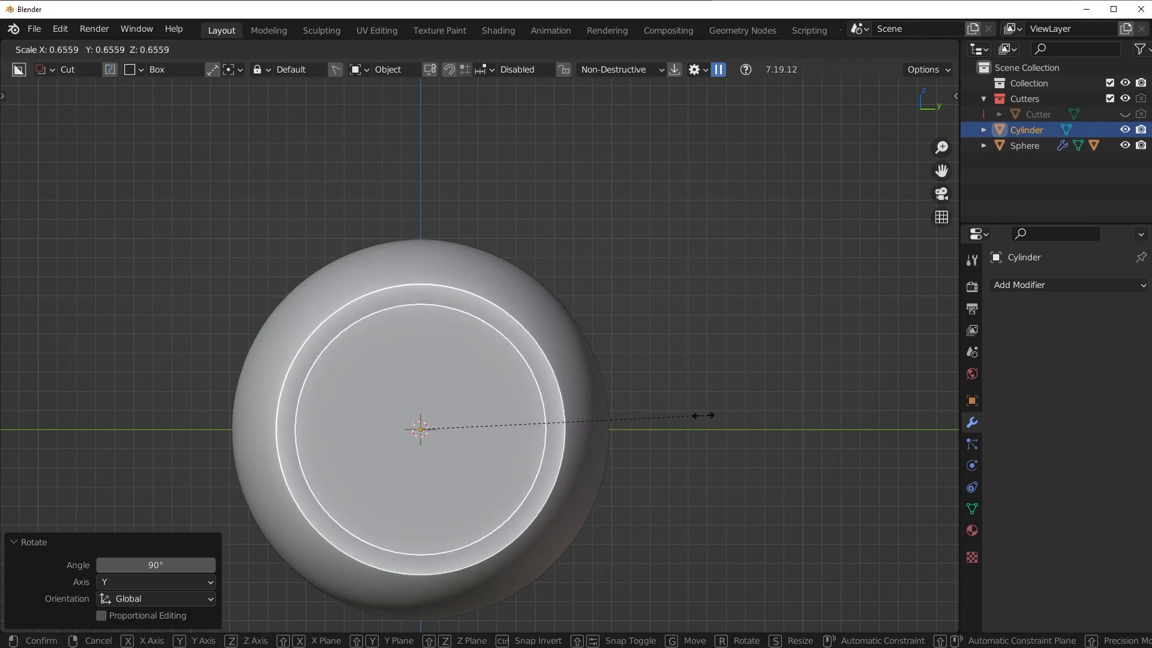
pyautogui.click(684, 415)
pyautogui.moveTo(684, 415); pyautogui.dragTo(636, 438, button='middle')
pyautogui.press('g')
pyautogui.press('x')
pyautogui.click(695, 416)
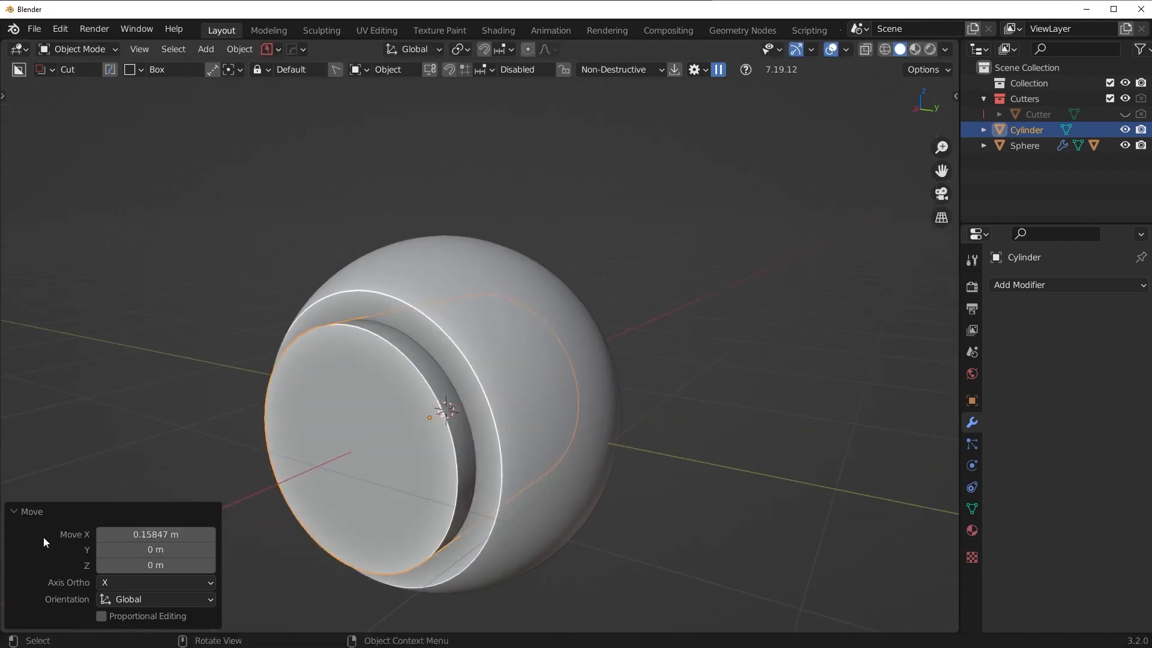
pyautogui.moveTo(585, 354); pyautogui.dragTo(541, 390, button='middle')
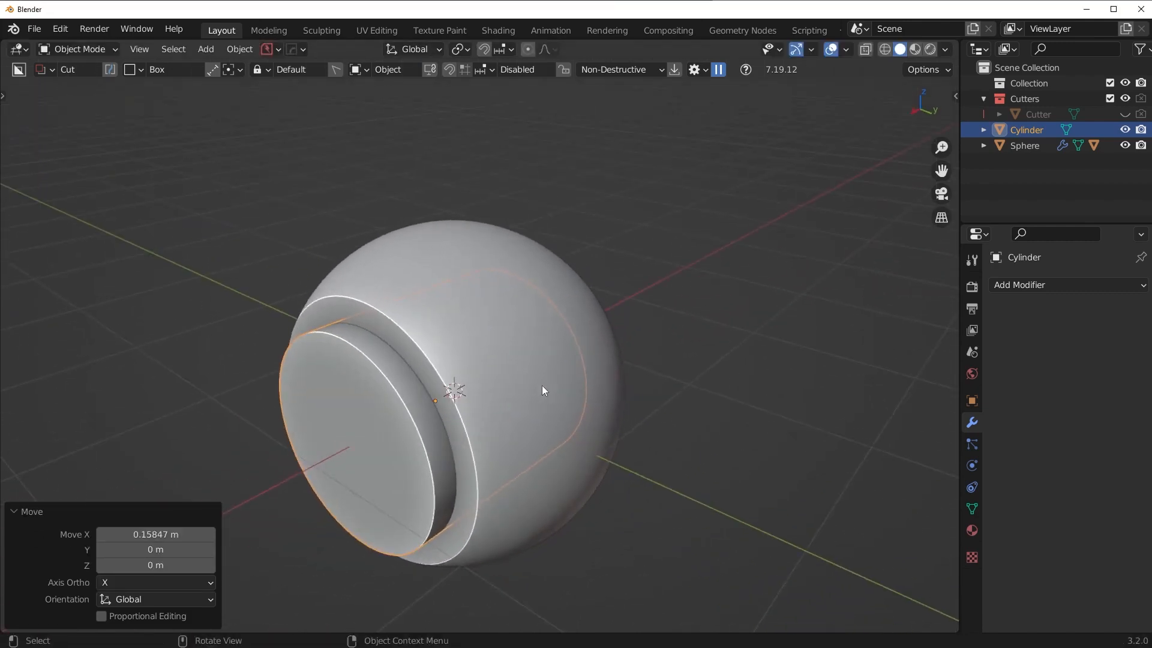
# - Subtract the cylinder from the sphere with a non-destructive HardOps Difference boolean
pyautogui.keyDown('shift'); pyautogui.click(562, 358); pyautogui.keyUp('shift')
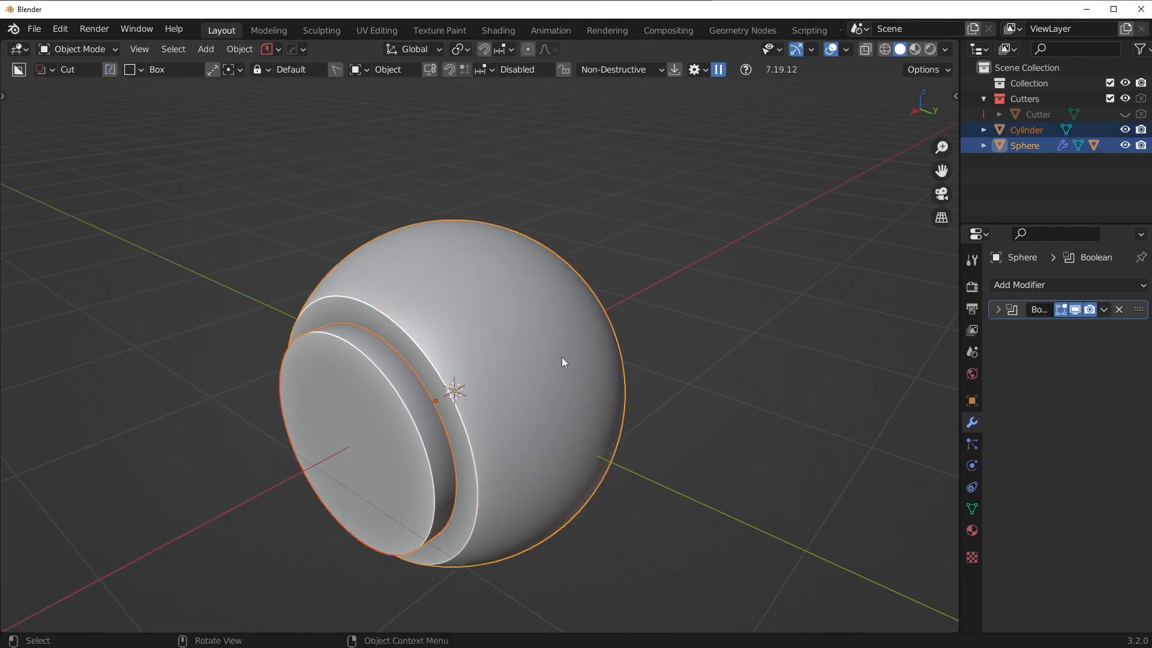
pyautogui.press('q')
pyautogui.click(562, 358)
pyautogui.moveTo(562, 357); pyautogui.dragTo(502, 339, button='middle')
# - Examine the cylinder cutter inside the sphere's recess in both Edit Mode and Object Mode
pyautogui.press('Tab')
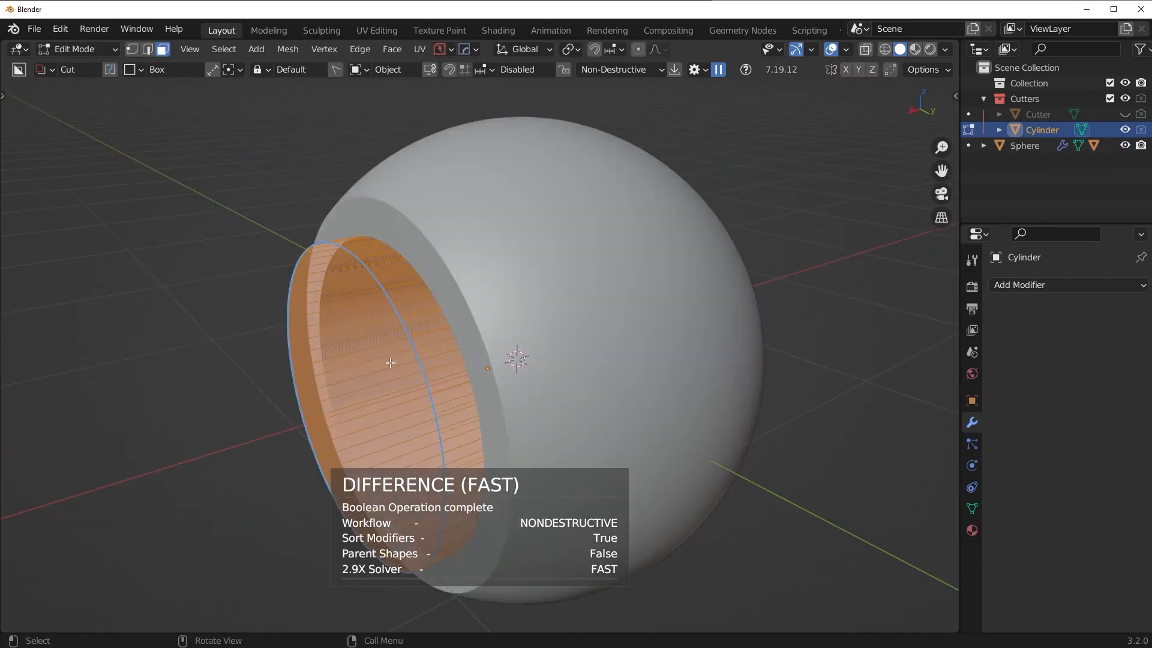
pyautogui.press('Tab')
pyautogui.moveTo(390, 362); pyautogui.dragTo(482, 369, button='middle')
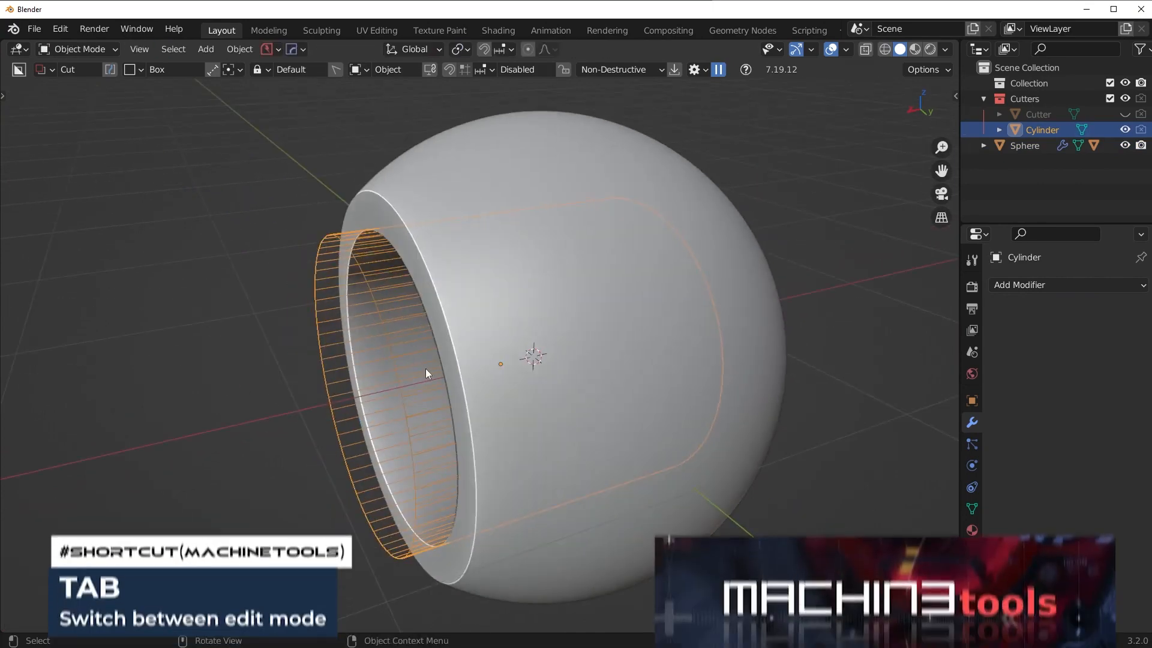
pyautogui.press('Tab')
pyautogui.press('Tab')
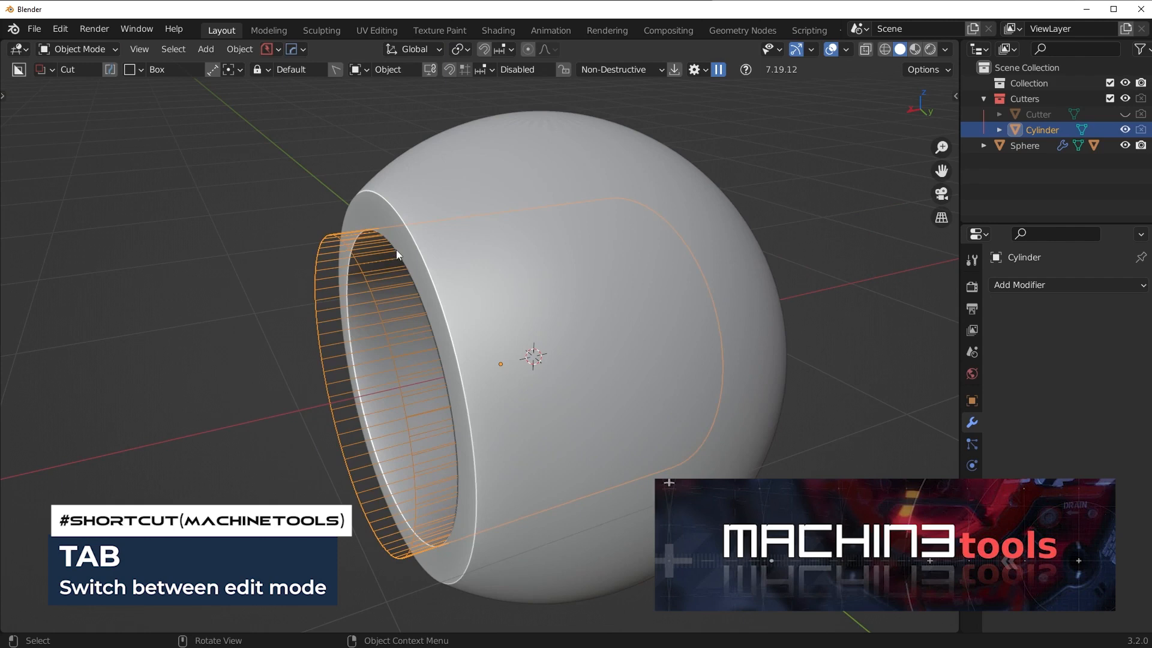
pyautogui.press('Tab')
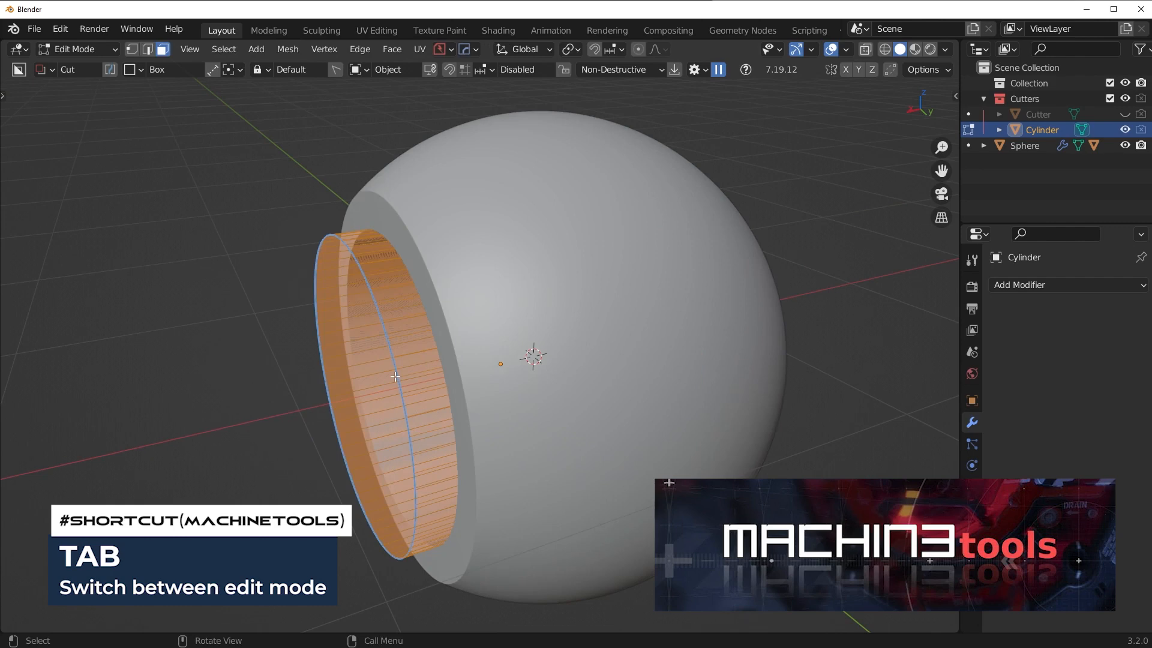
pyautogui.press('Tab')
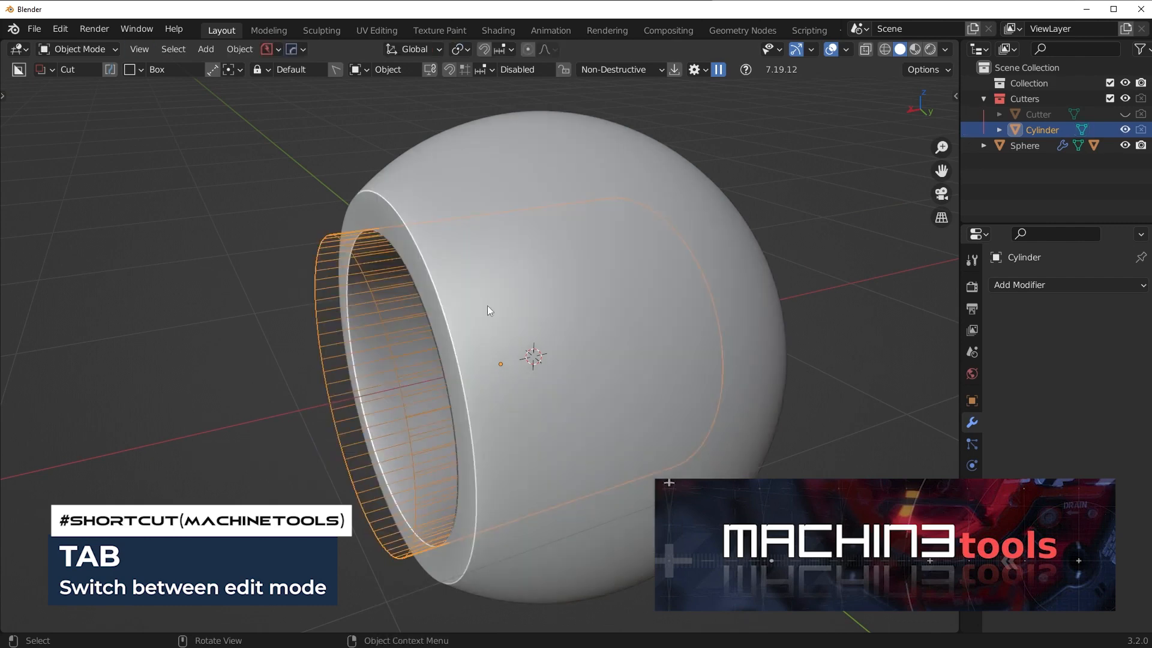
# - Move the cylinder cutter's outer face about 0.14 m along negative X in Edit Mode to sit flush with the sphere's flat face
pyautogui.press('Tab')
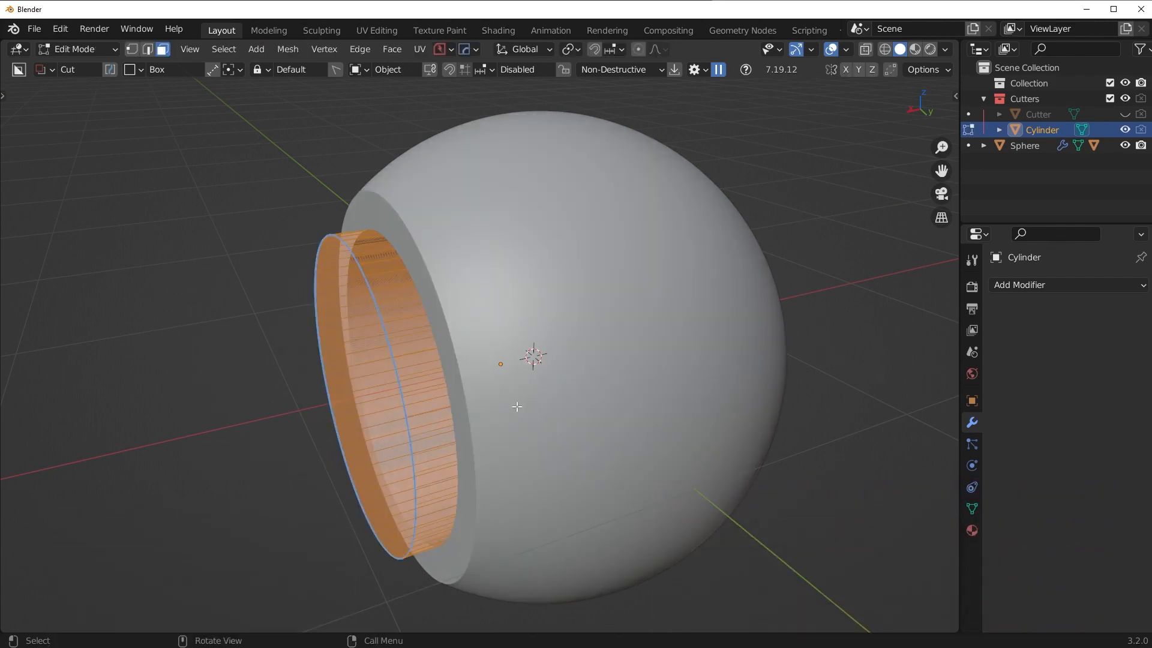
pyautogui.press('Tab')
pyautogui.click(648, 407)
pyautogui.press('g')
pyautogui.press('x')
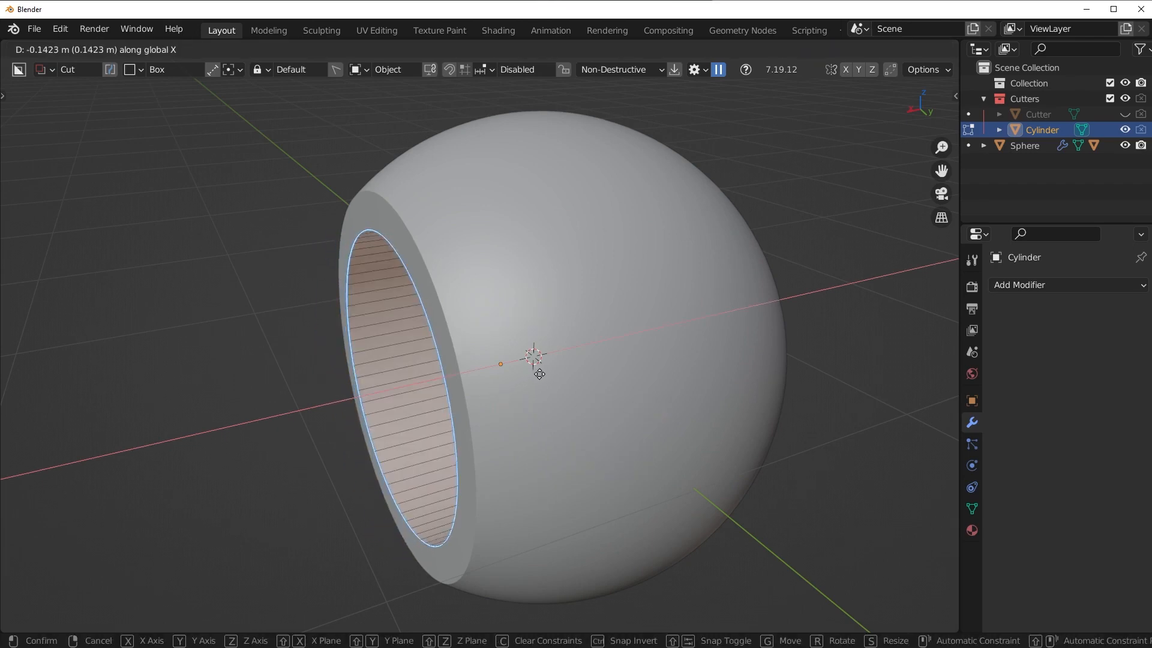
pyautogui.click(538, 373)
# - Add a one-segment vertex-group reverse bevel to the cutter's front rim with the HardOps Mark operation
pyautogui.moveTo(538, 373); pyautogui.dragTo(670, 352, button='middle')
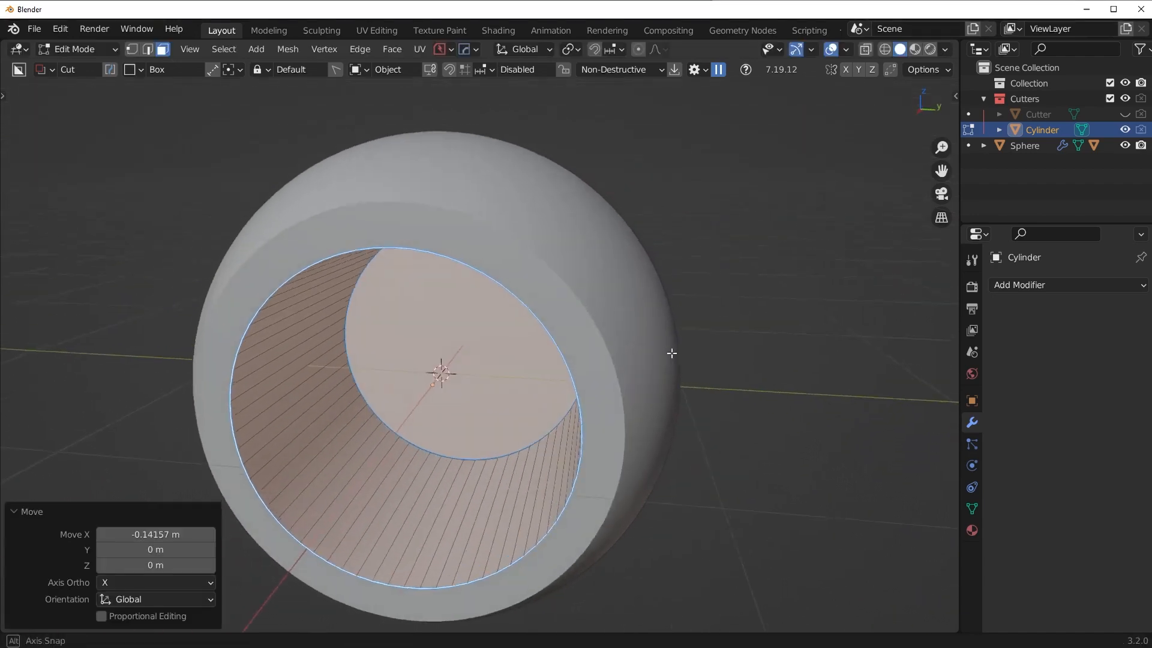
pyautogui.press('q')
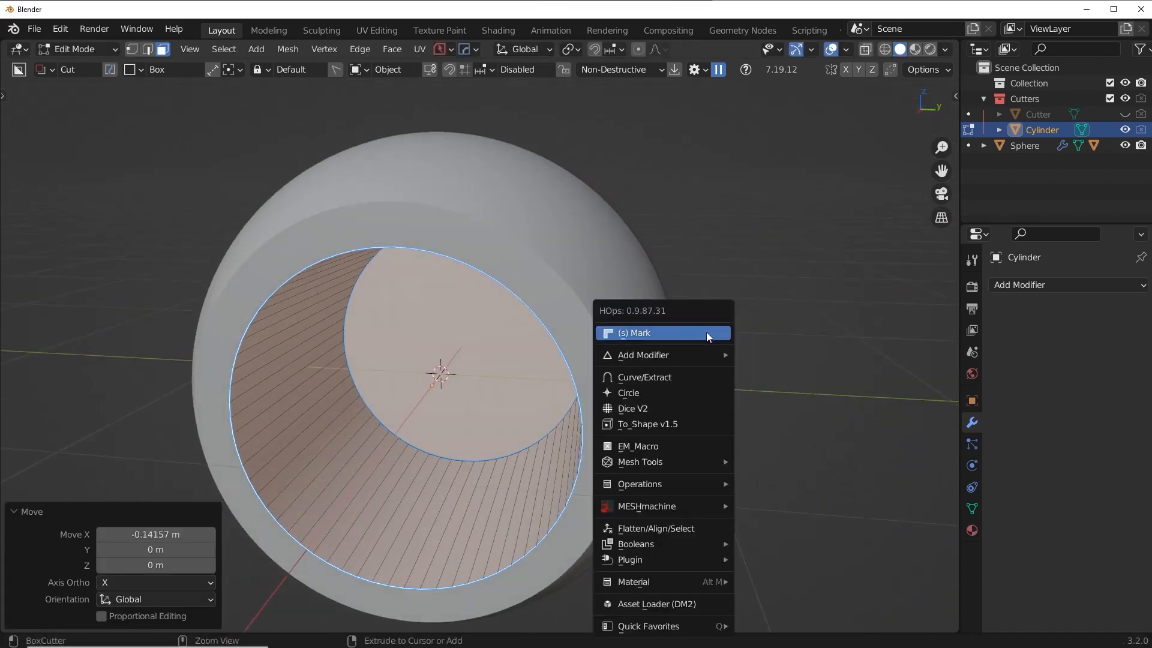
pyautogui.keyDown('ctrl'); pyautogui.click(706, 333); pyautogui.keyUp('ctrl')
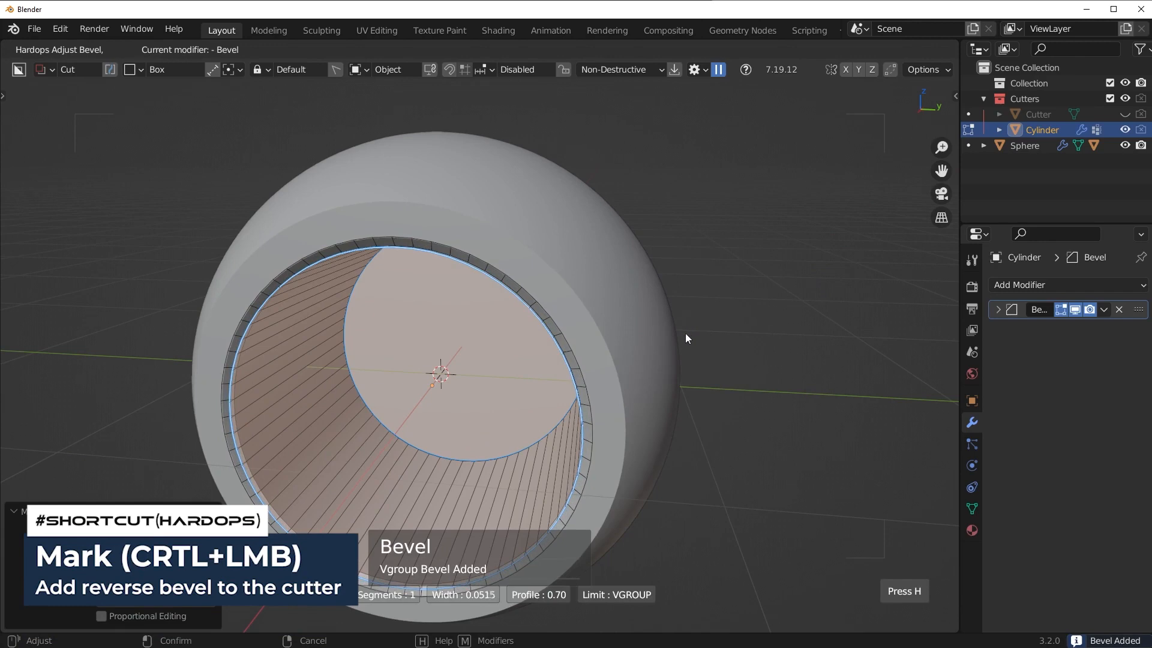
pyautogui.click(564, 384)
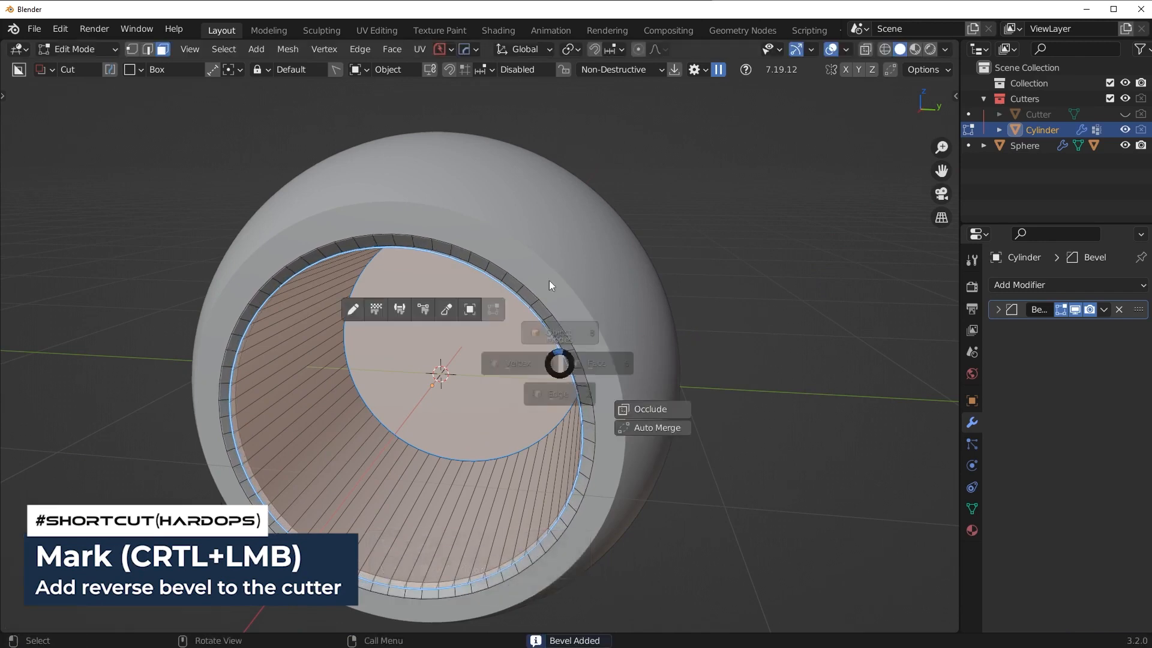
# - Inspect the chamfered recess in Object Mode with the cutter hidden and reveal the cylinder cutter again
pyautogui.moveTo(549, 280); pyautogui.dragTo(685, 298, button='middle')
pyautogui.scroll(-3, 682, 299)
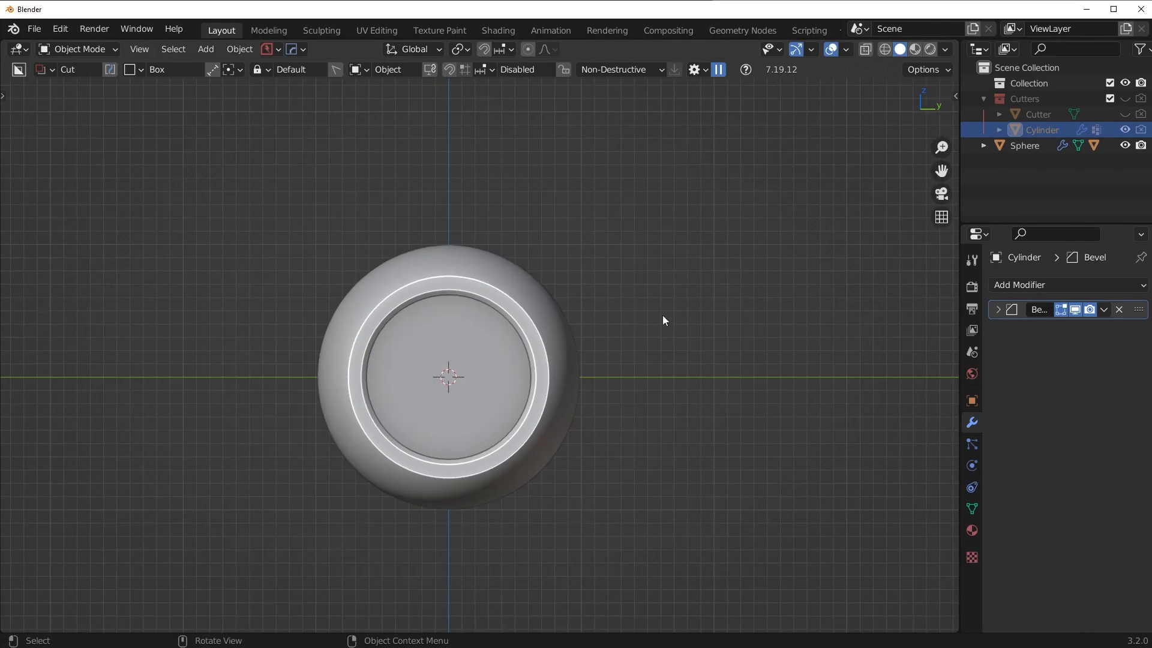
pyautogui.moveTo(664, 322); pyautogui.dragTo(718, 378, button='middle')
pyautogui.scroll(3, 558, 462)
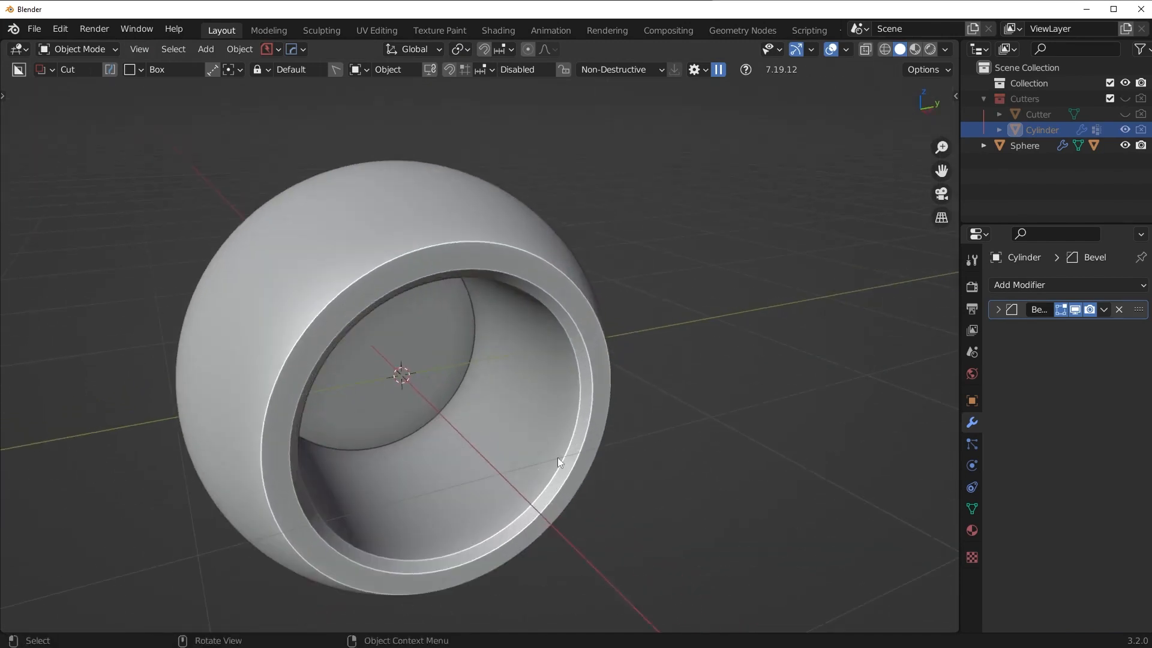
pyautogui.click(555, 408)
pyautogui.press('q')
pyautogui.click(531, 441)
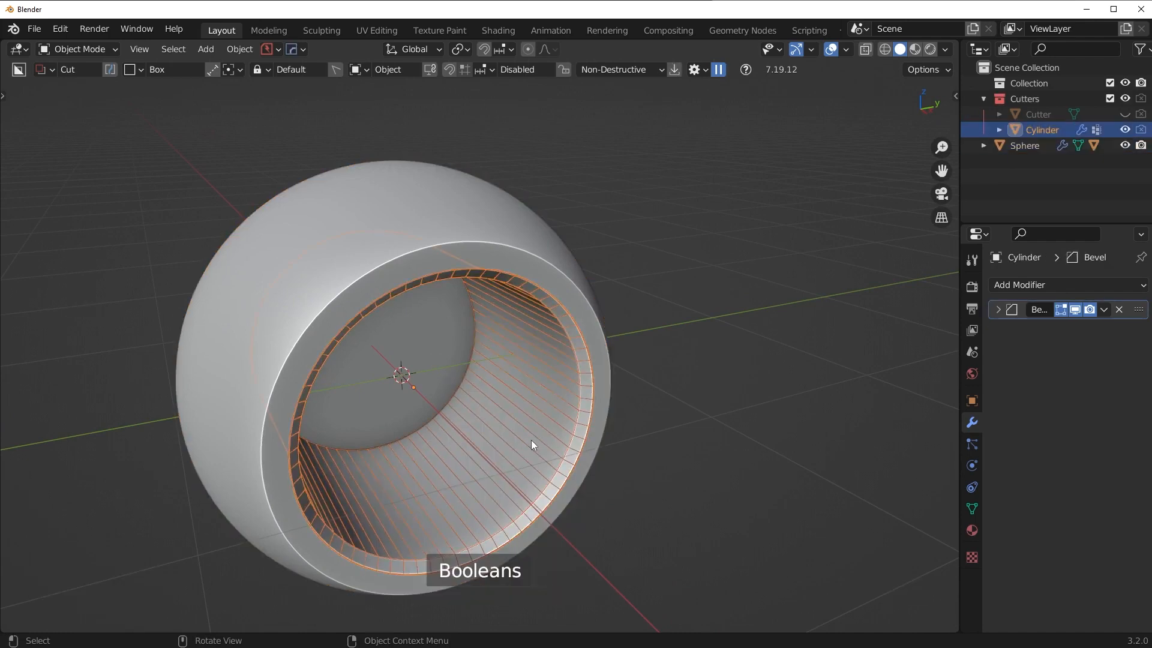
# - Move the cylinder cutter's back face about 0.49 m along X to make the recess shallower, and return to Object Mode
pyautogui.moveTo(531, 440); pyautogui.dragTo(513, 433, button='middle')
pyautogui.press('Tab')
pyautogui.click(480, 379)
pyautogui.moveTo(481, 377); pyautogui.dragTo(387, 363, button='middle')
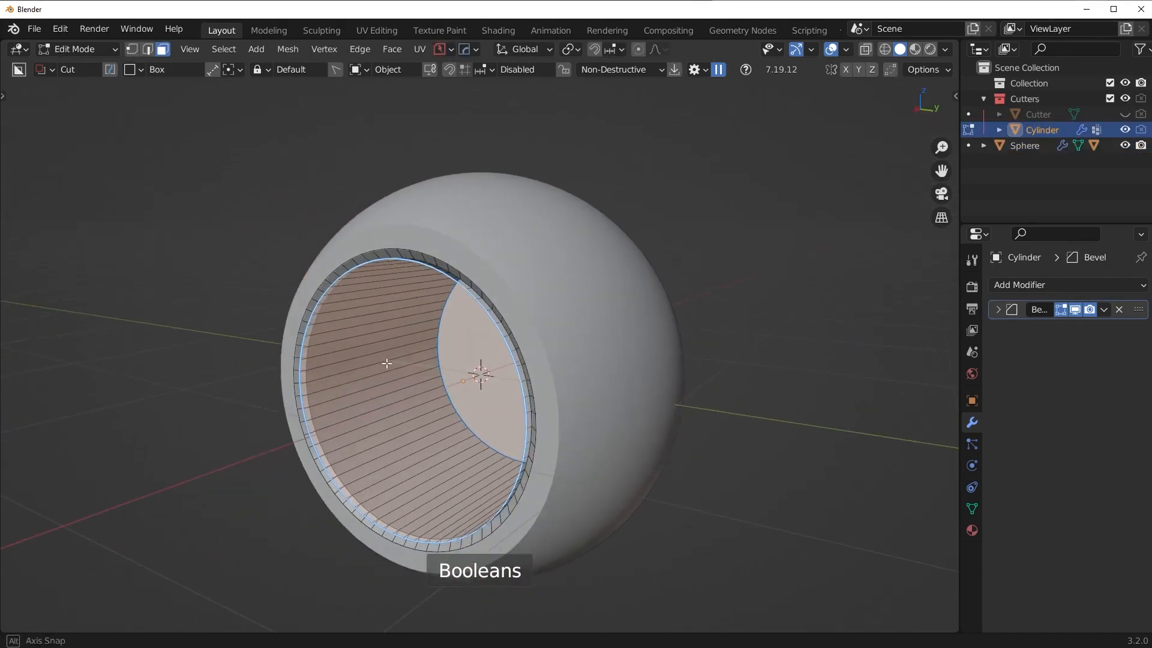
pyautogui.hotkey('alt', 'z')
pyautogui.moveTo(399, 404)
pyautogui.mouseDown(button='middle')
pyautogui.moveTo(419, 364)
pyautogui.moveTo(491, 388)
pyautogui.mouseUp(button='middle')
pyautogui.press('z')
pyautogui.click(638, 394)
pyautogui.press('g')
pyautogui.press('x')
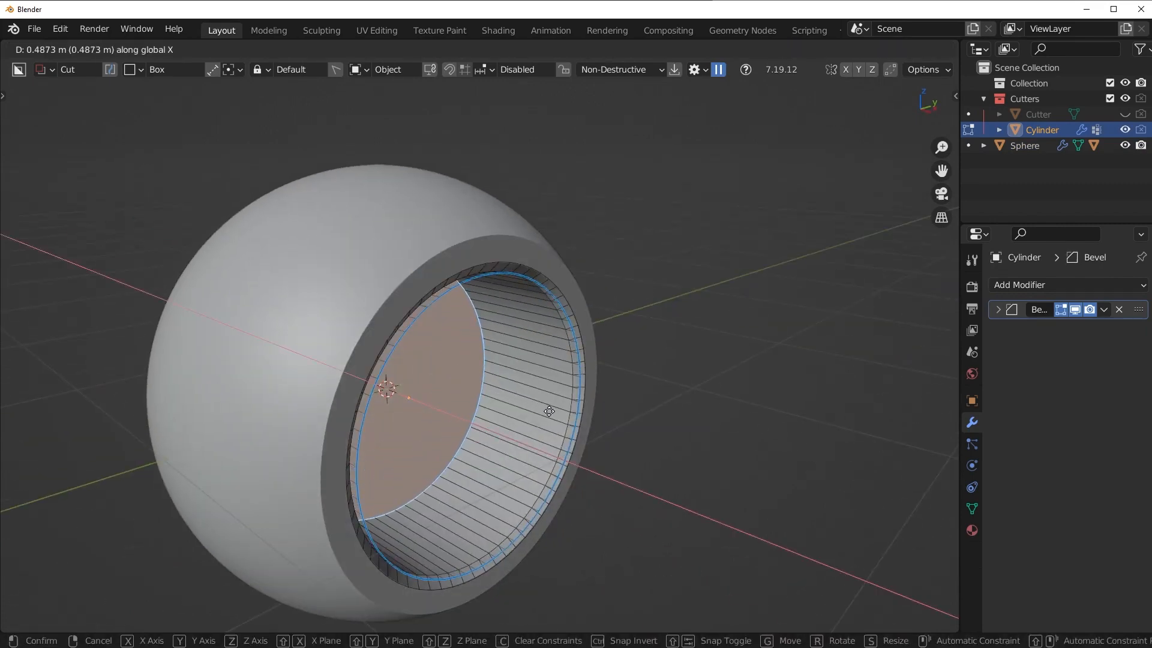
pyautogui.click(549, 411)
pyautogui.press('Tab')
pyautogui.moveTo(549, 411); pyautogui.dragTo(633, 423, button='middle')
pyautogui.scroll(3, 636, 420)
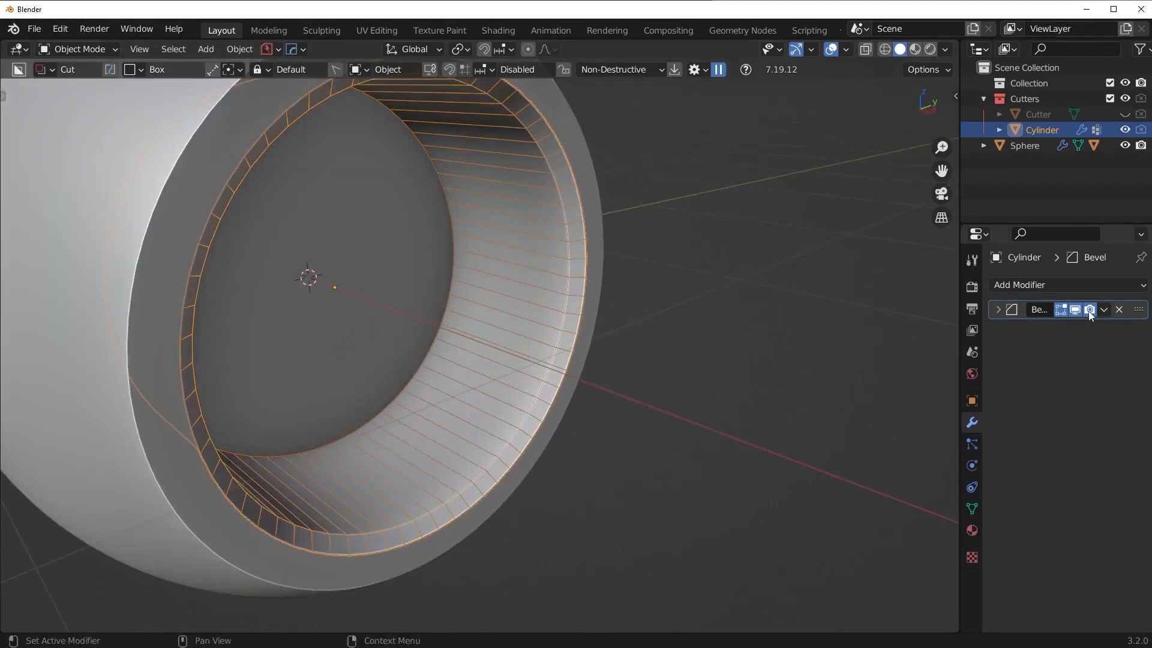
pyautogui.click(1103, 310)
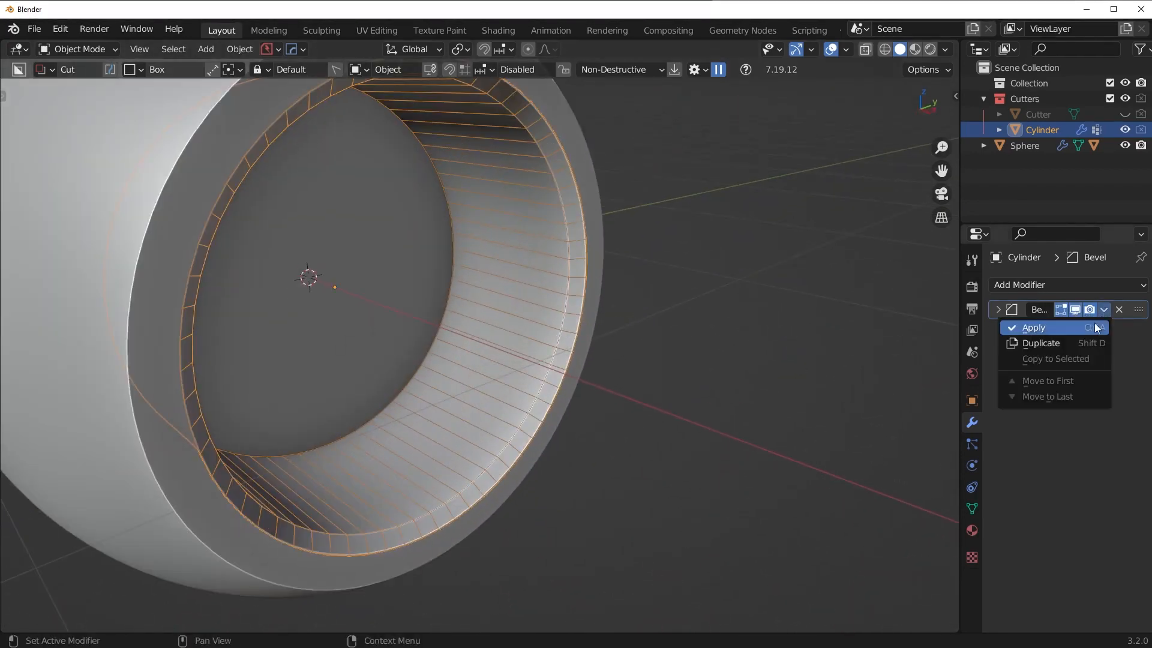
pyautogui.click(1088, 330)
pyautogui.press('Tab')
pyautogui.hotkey('ctrl', 'r')
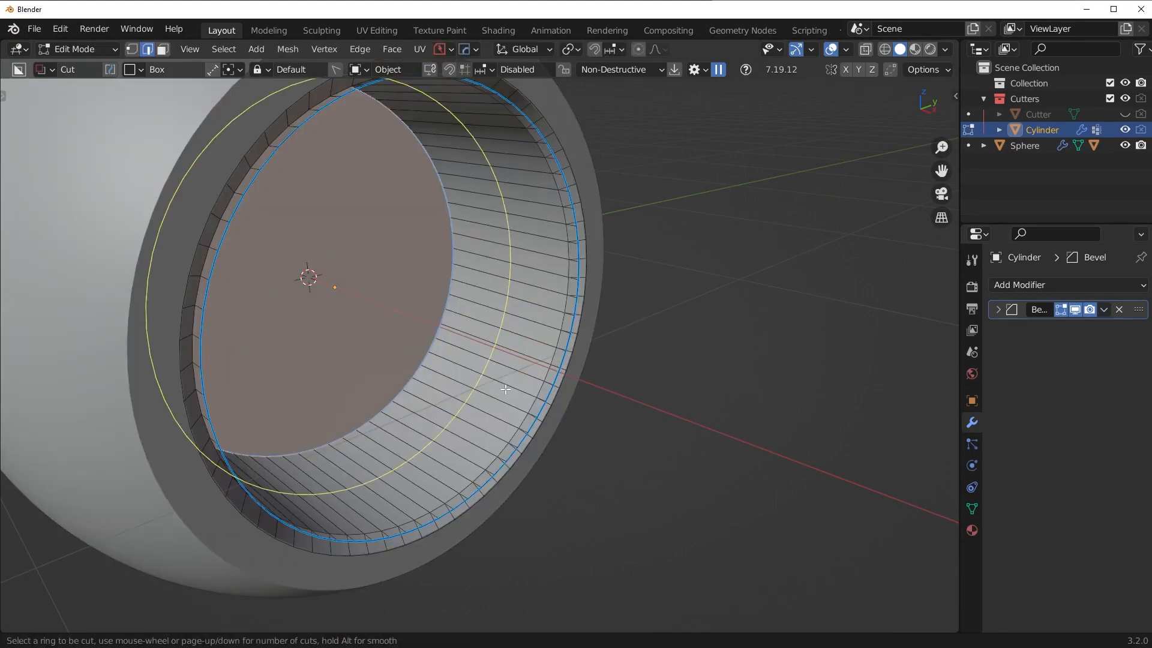
pyautogui.click(518, 394)
pyautogui.click(510, 394)
pyautogui.moveTo(480, 386); pyautogui.dragTo(533, 463, button='middle')
pyautogui.press('Tab')
pyautogui.click(543, 309)
pyautogui.moveTo(542, 310); pyautogui.dragTo(505, 411, button='middle')
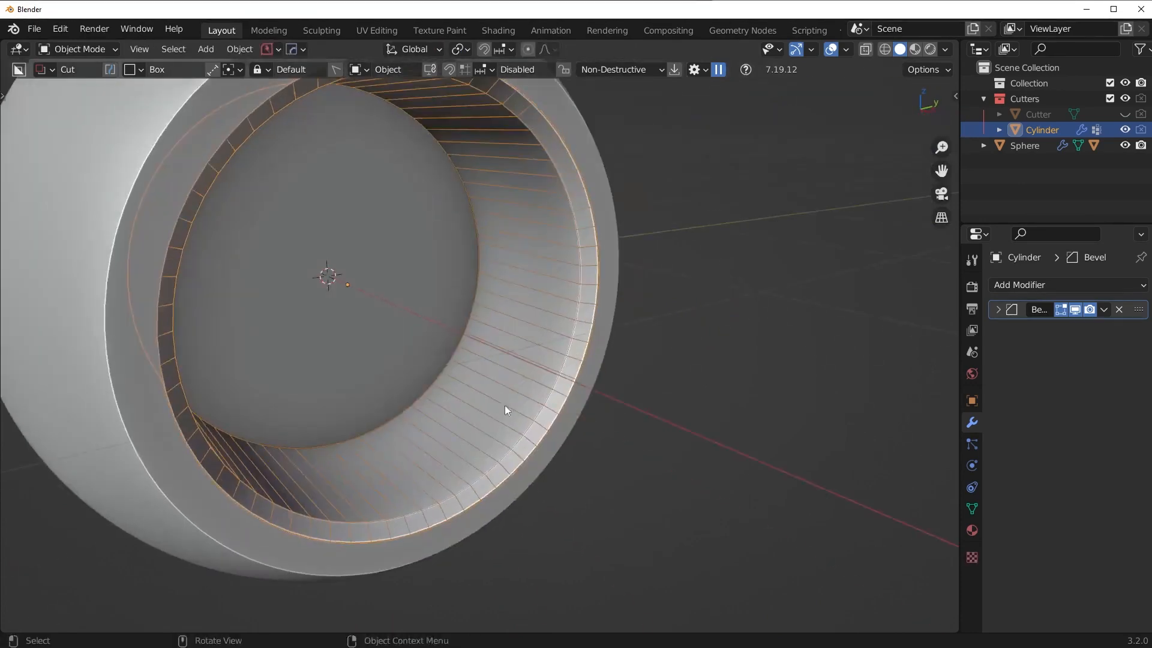
# - Apply the cylinder cutter's Bevel modifier and enter Edit Mode
pyautogui.click(1104, 309)
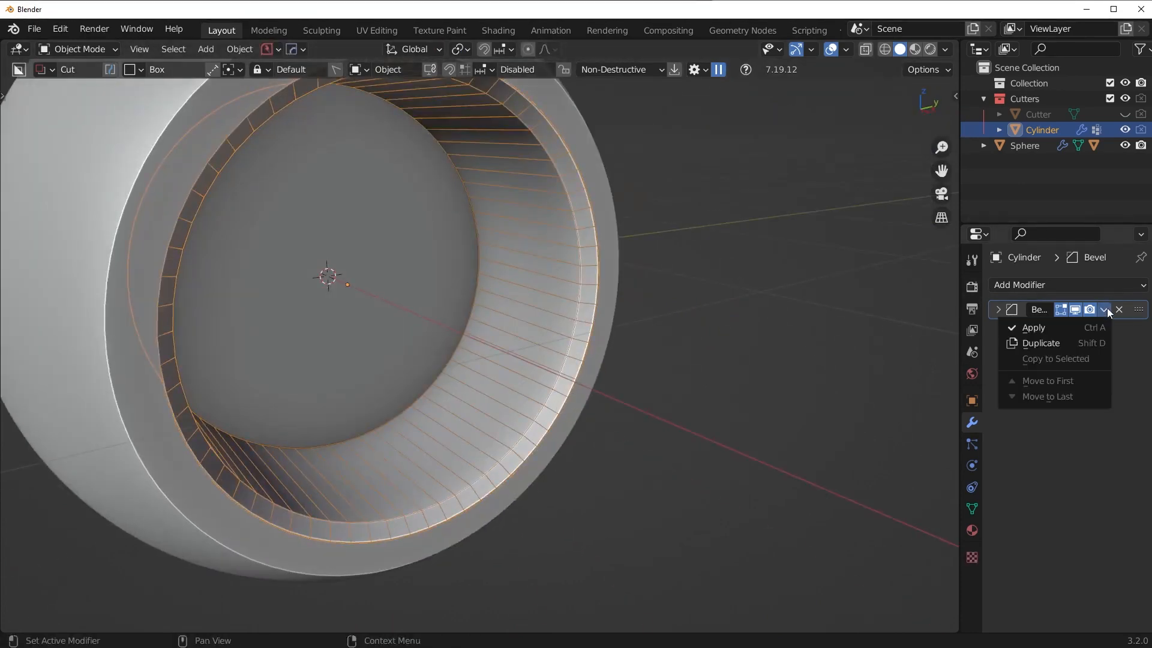
pyautogui.click(1085, 327)
pyautogui.press('Tab')
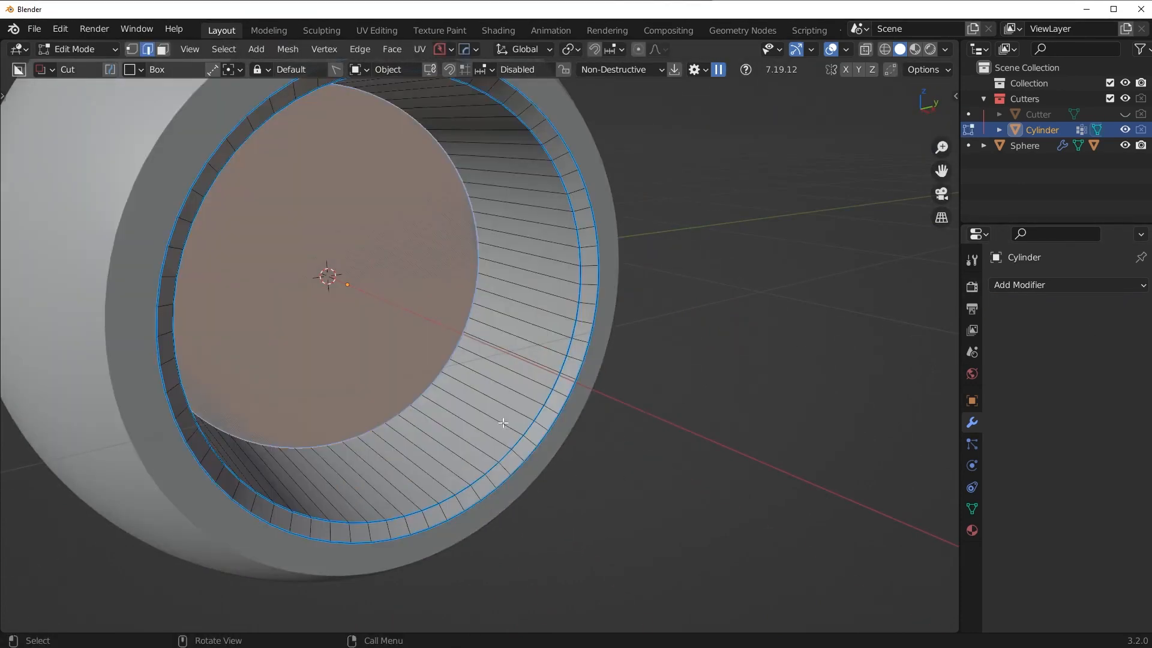
pyautogui.moveTo(450, 413); pyautogui.dragTo(466, 430, button='middle')
pyautogui.hotkey('ctrl', 'r')
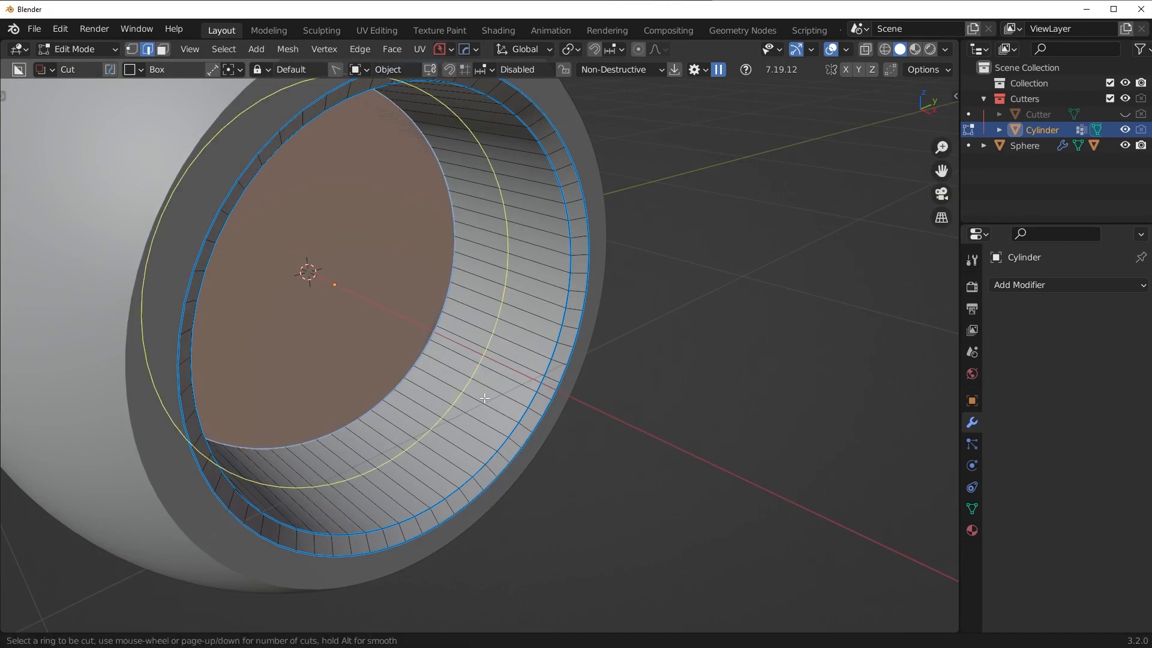
pyautogui.rightClick(602, 437)
pyautogui.scroll(-3, 600, 433)
pyautogui.press('Tab')
pyautogui.press('Tab')
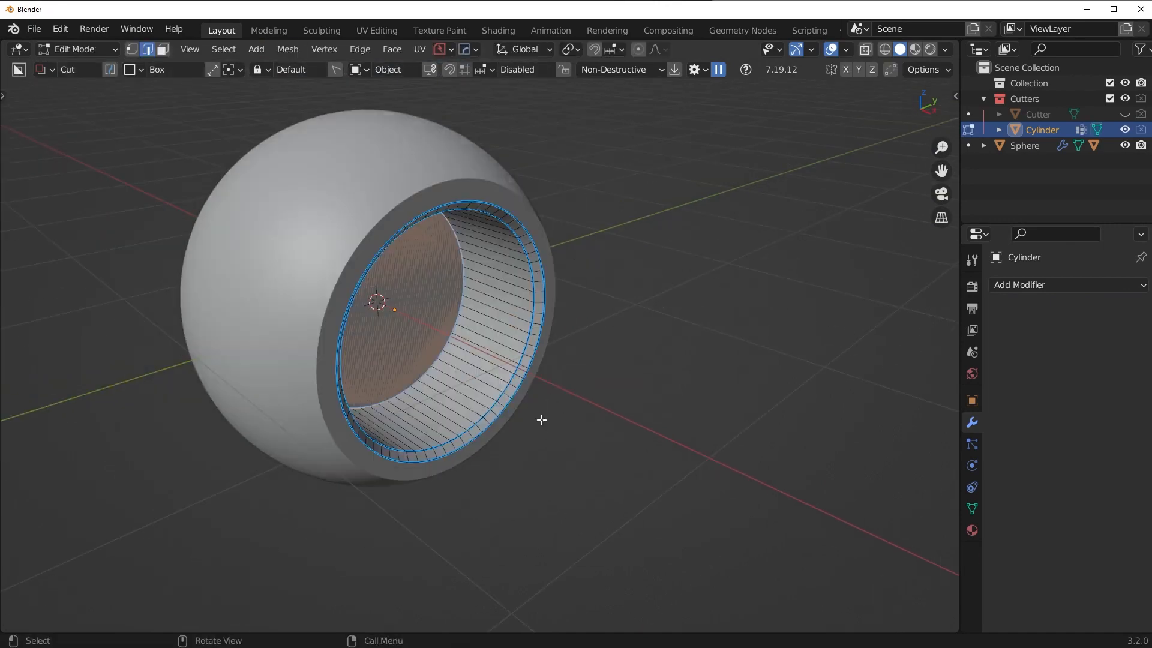
# - Add a single centred loop cut around the cylinder cutter's side wall
pyautogui.hotkey('ctrl', 'r')
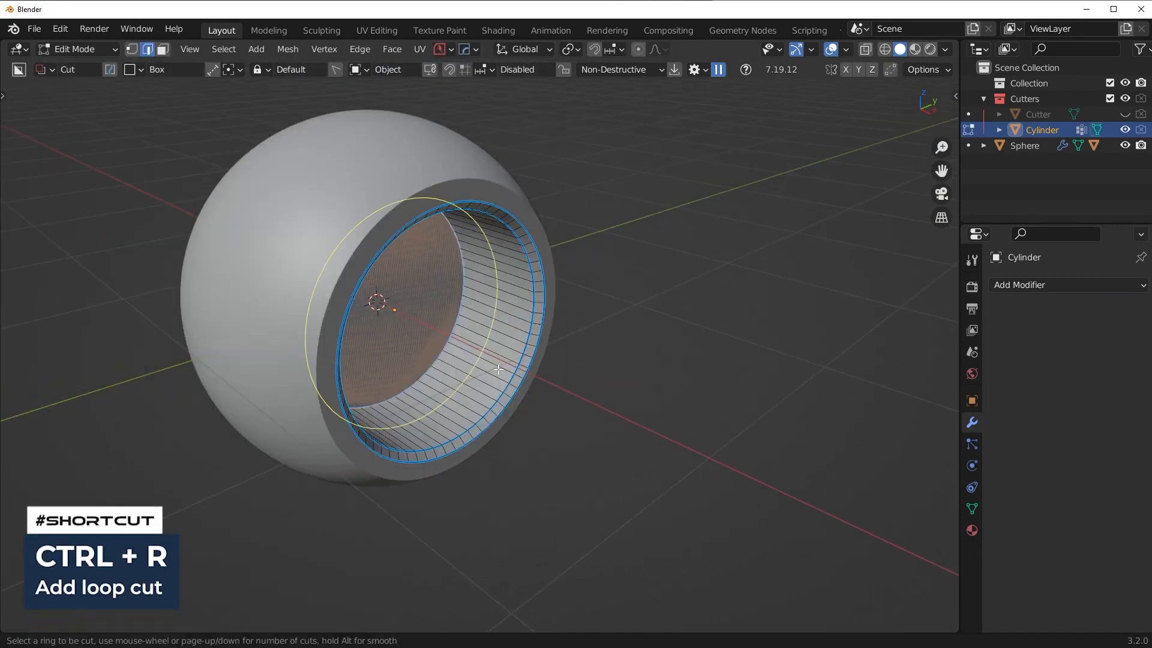
pyautogui.click(498, 369)
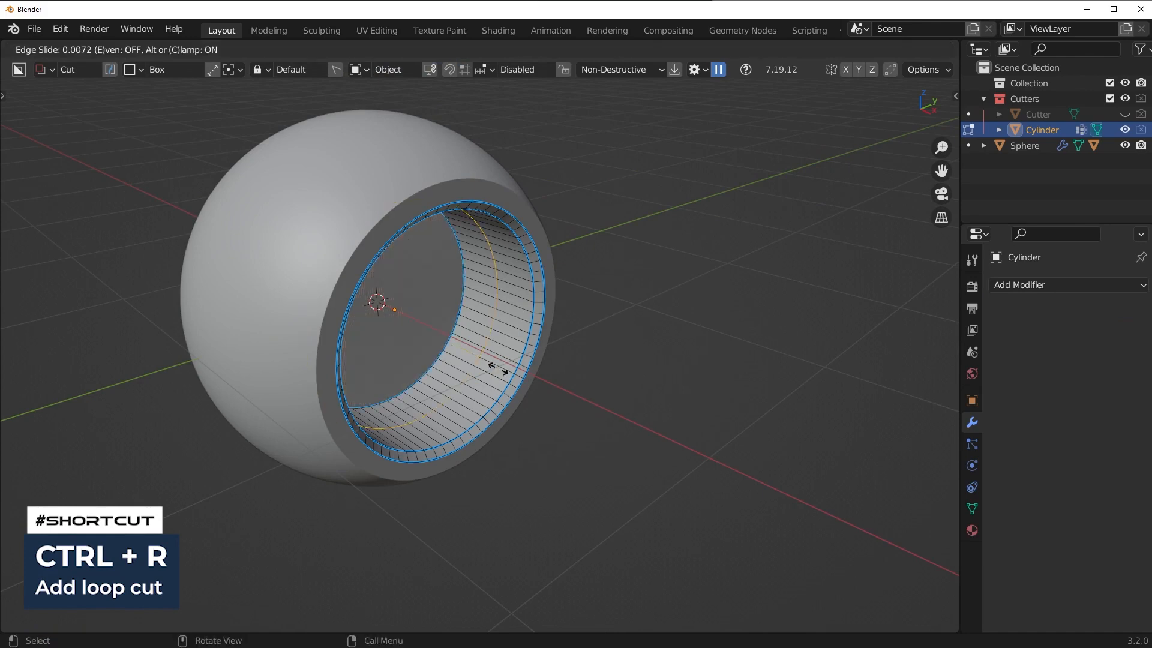
pyautogui.rightClick(496, 365)
# - Bevel the new edge loop to a width of about 0.278 m with one segment to form a band of faces
pyautogui.moveTo(617, 386); pyautogui.dragTo(582, 382, button='middle')
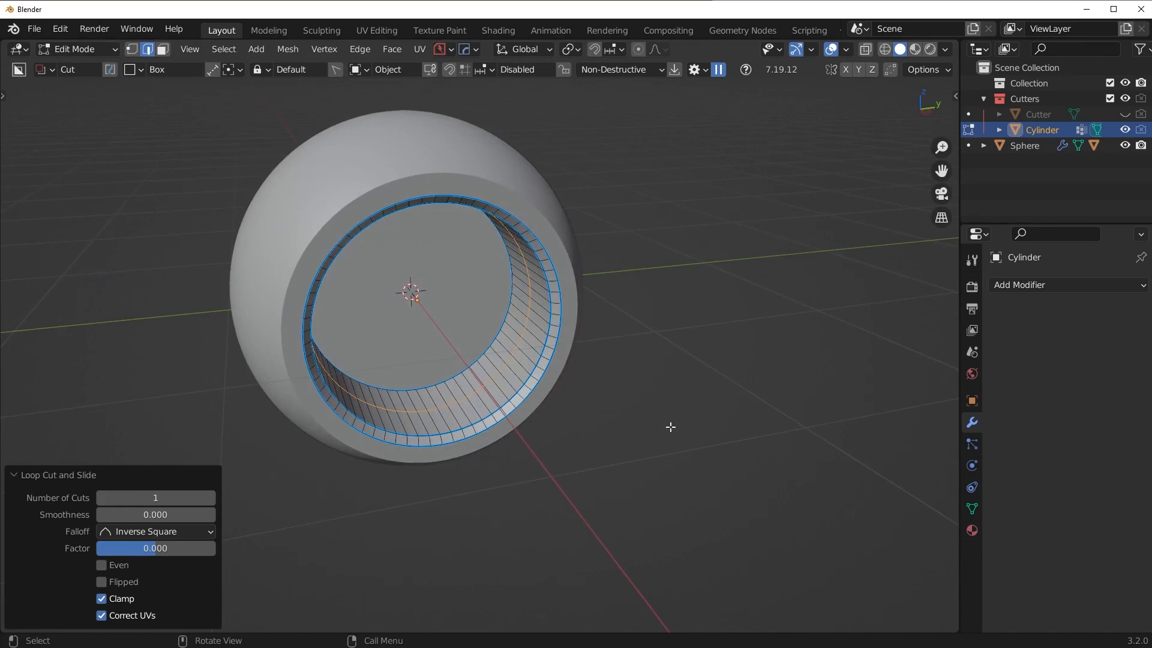
pyautogui.scroll(2, 671, 428)
pyautogui.moveTo(671, 428); pyautogui.dragTo(713, 422, button='middle')
pyautogui.hotkey('ctrl', 'b')
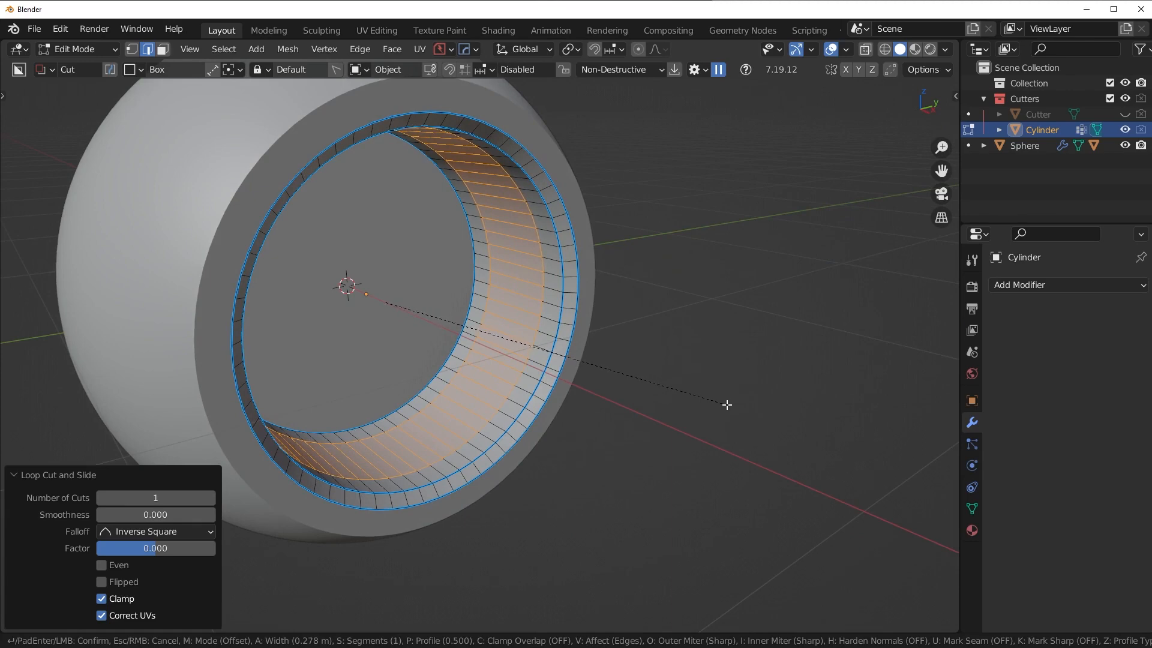
pyautogui.click(726, 406)
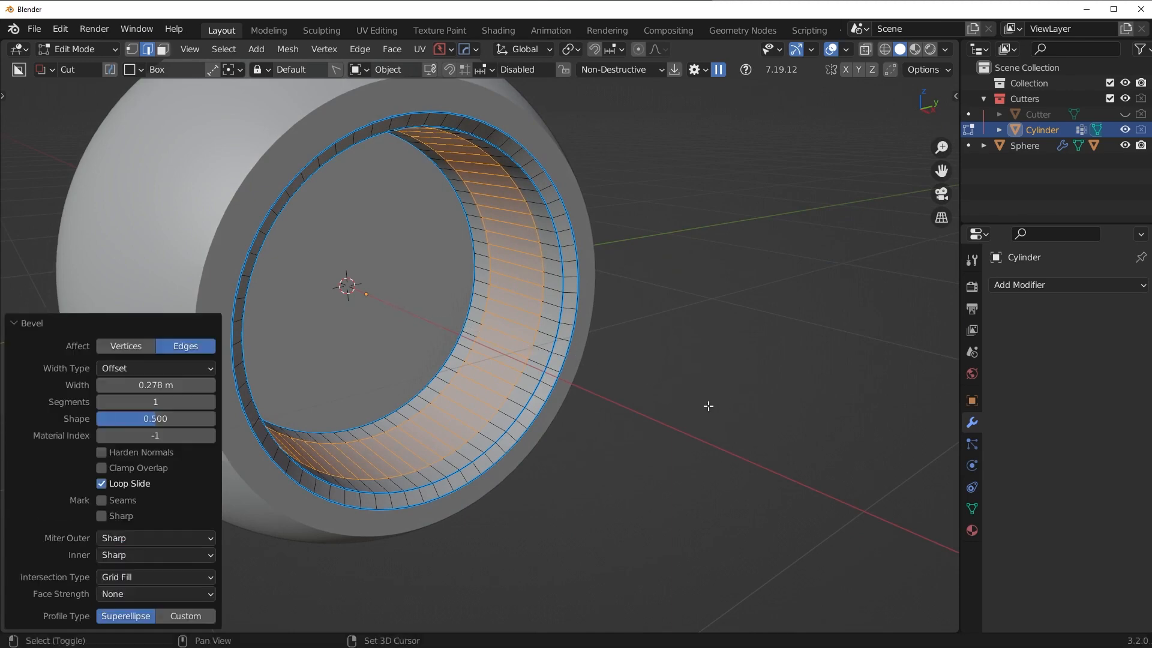
# - Extrude the band of faces in place and shrink it about 0.11 m inward along its normals
pyautogui.moveTo(707, 406); pyautogui.dragTo(661, 397, button='middle')
pyautogui.press('e')
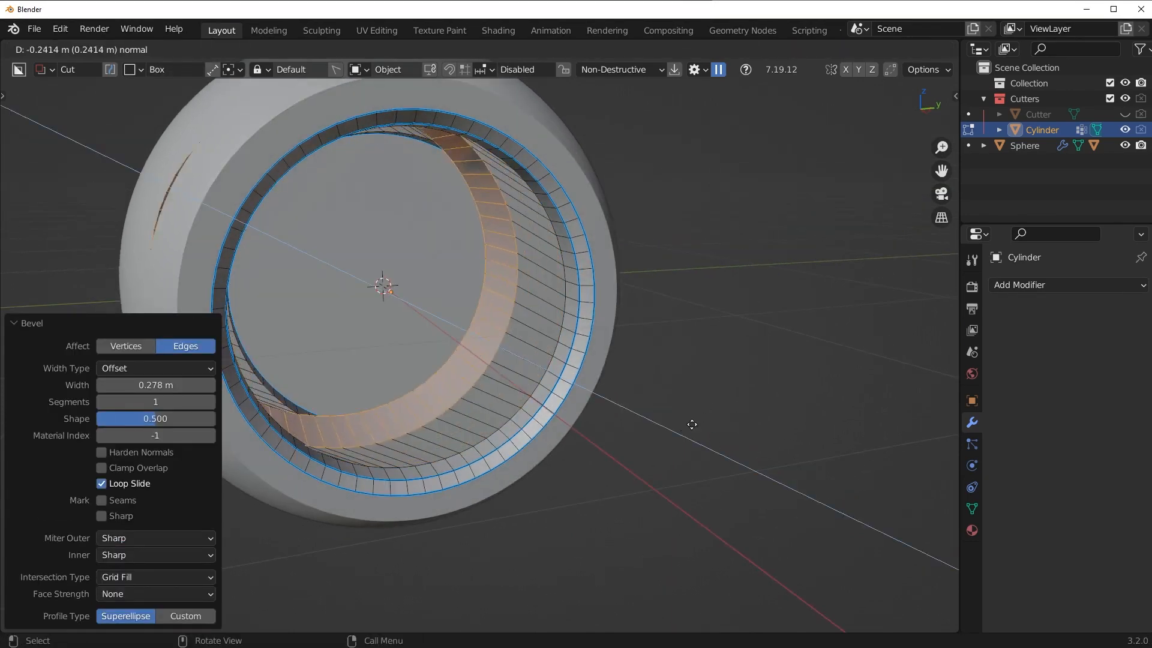
pyautogui.press('Escape')
pyautogui.moveTo(727, 432); pyautogui.dragTo(771, 450, button='middle')
pyautogui.hotkey('alt', 's')
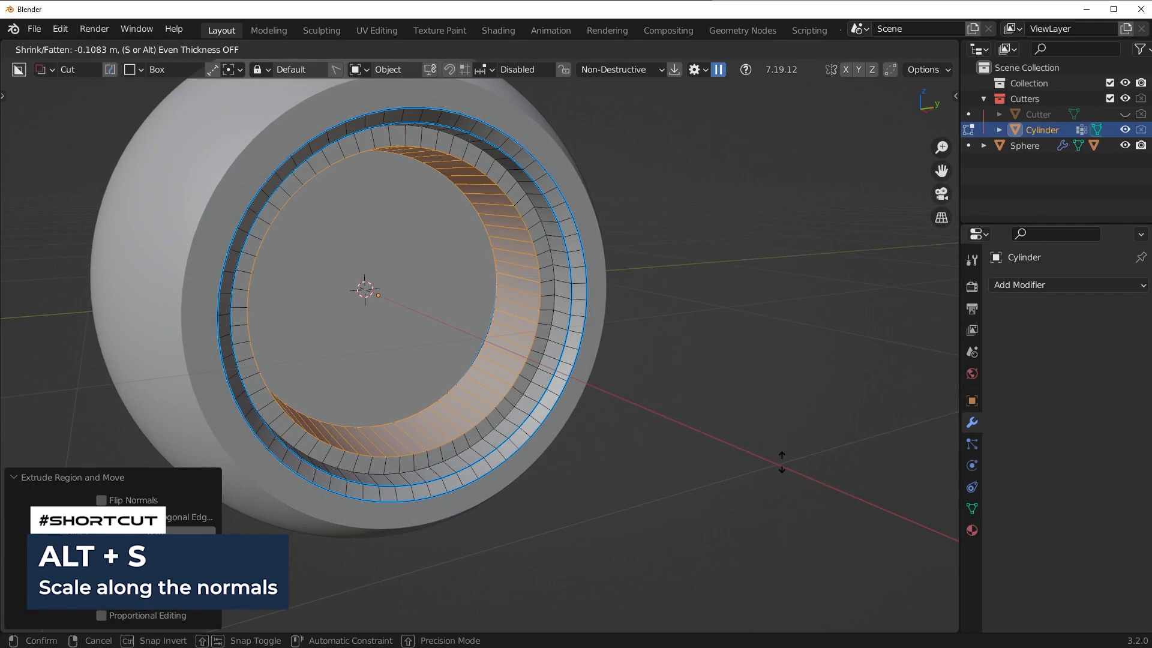
pyautogui.click(785, 465)
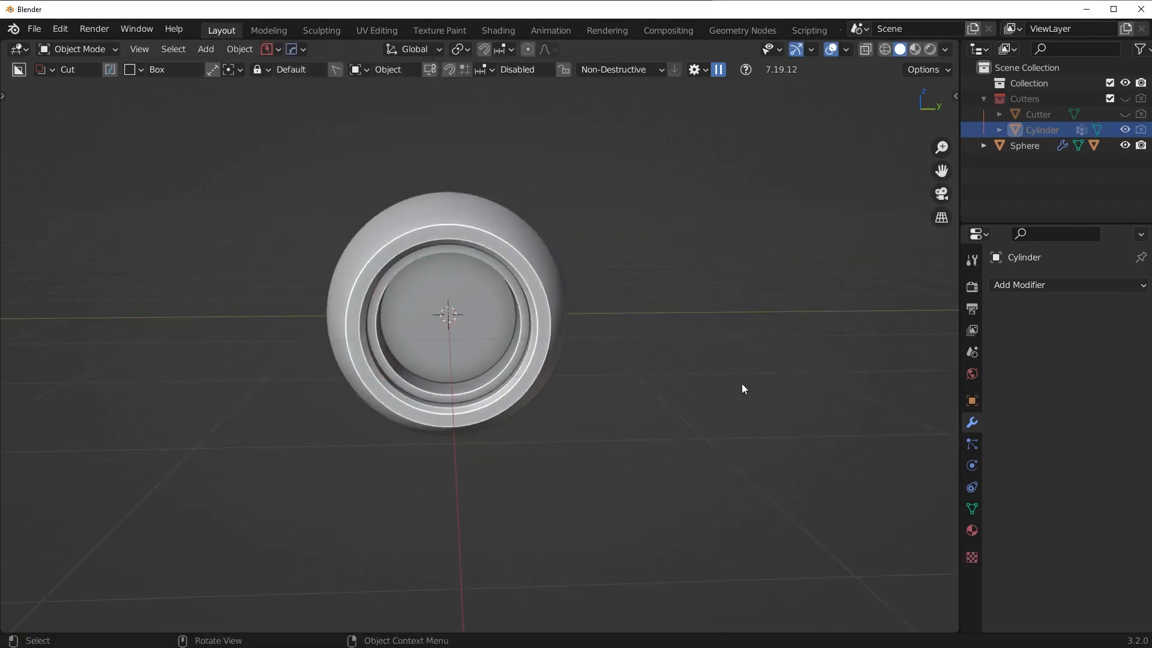
# - Inspect the ring inside the recess and open the cylinder cutter for editing in edge selection mode
pyautogui.moveTo(742, 389)
pyautogui.mouseDown(button='middle')
pyautogui.moveTo(645, 370)
pyautogui.moveTo(728, 381)
pyautogui.mouseUp(button='middle')
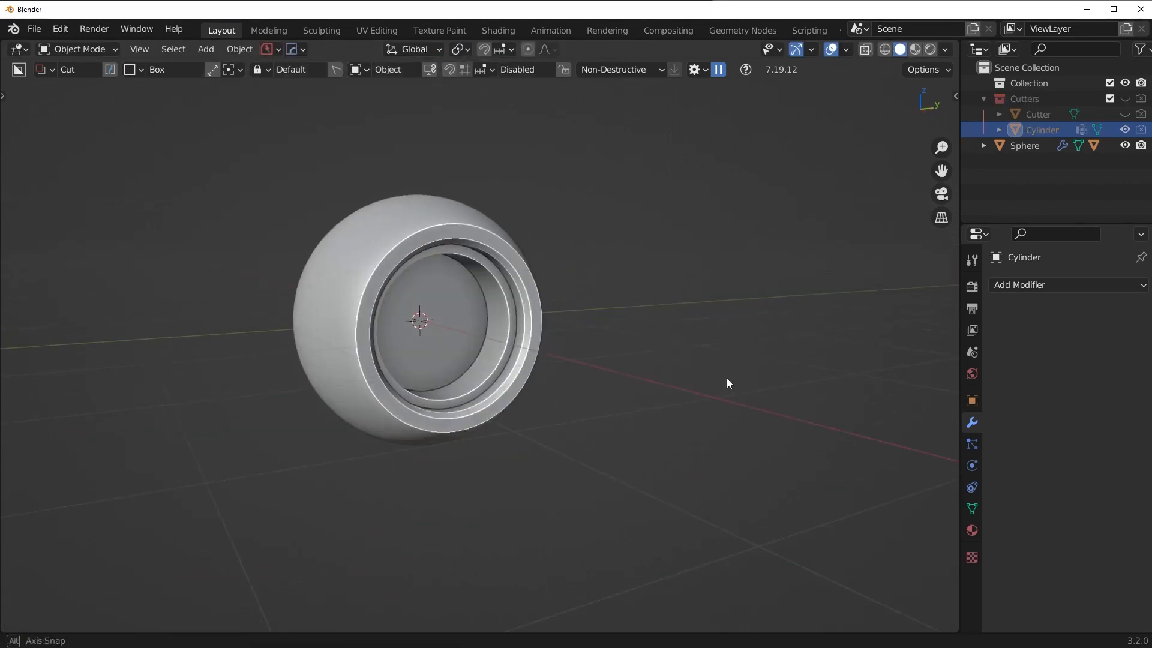
pyautogui.scroll(6, 732, 391)
pyautogui.click(586, 402)
pyautogui.press('Tab')
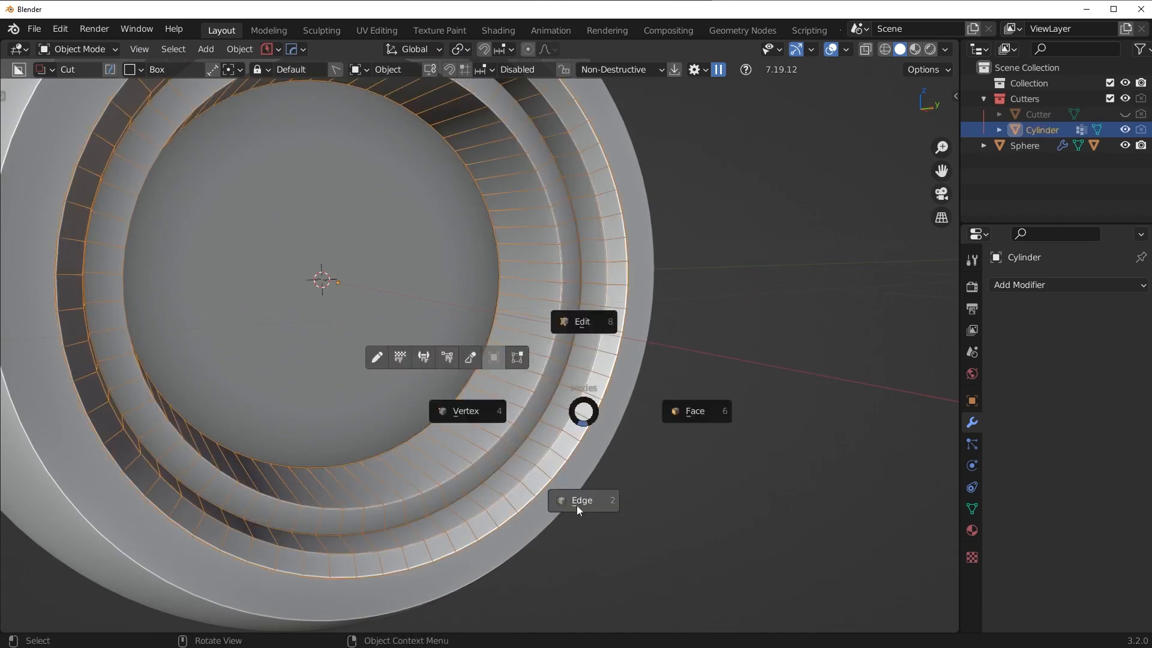
pyautogui.click(577, 504)
pyautogui.scroll(2, 483, 418)
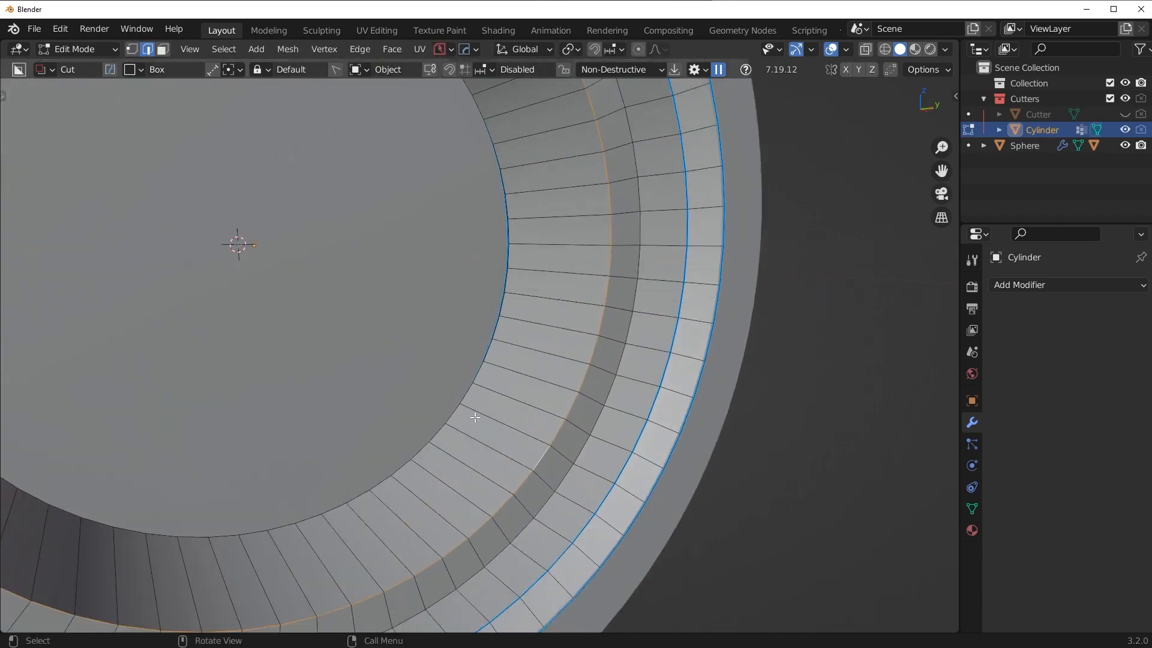
# - Bevel the front and rear inner edge loops of the raised ring inside the recess and return to Object Mode
pyautogui.hotkey('alt', 'a')
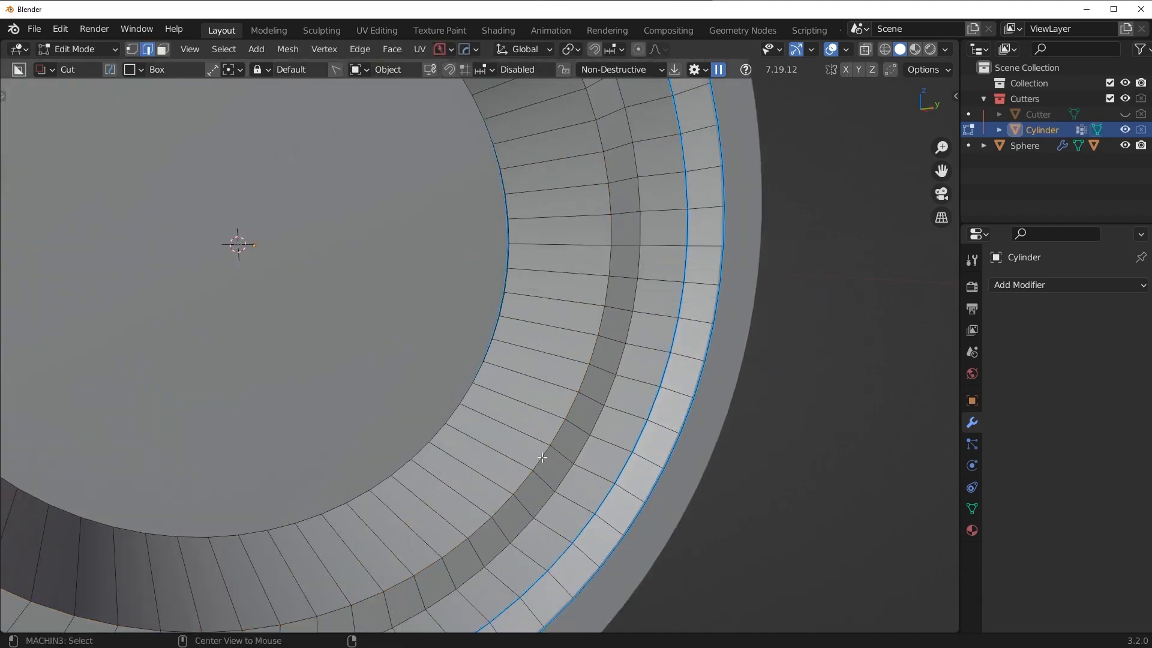
pyautogui.keyDown('alt'); pyautogui.click(541, 458); pyautogui.keyUp('alt')
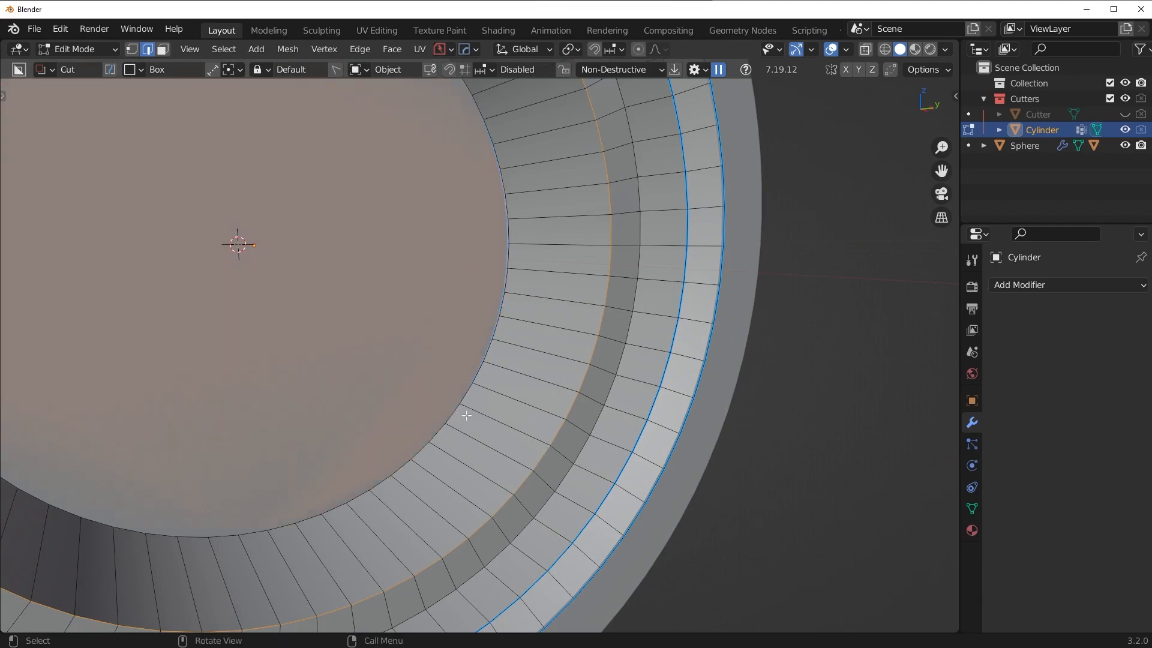
pyautogui.moveTo(498, 424); pyautogui.dragTo(553, 437, button='middle')
pyautogui.keyDown('alt'); pyautogui.keyDown('shift'); pyautogui.click(415, 408); pyautogui.keyUp('shift'); pyautogui.keyUp('alt')
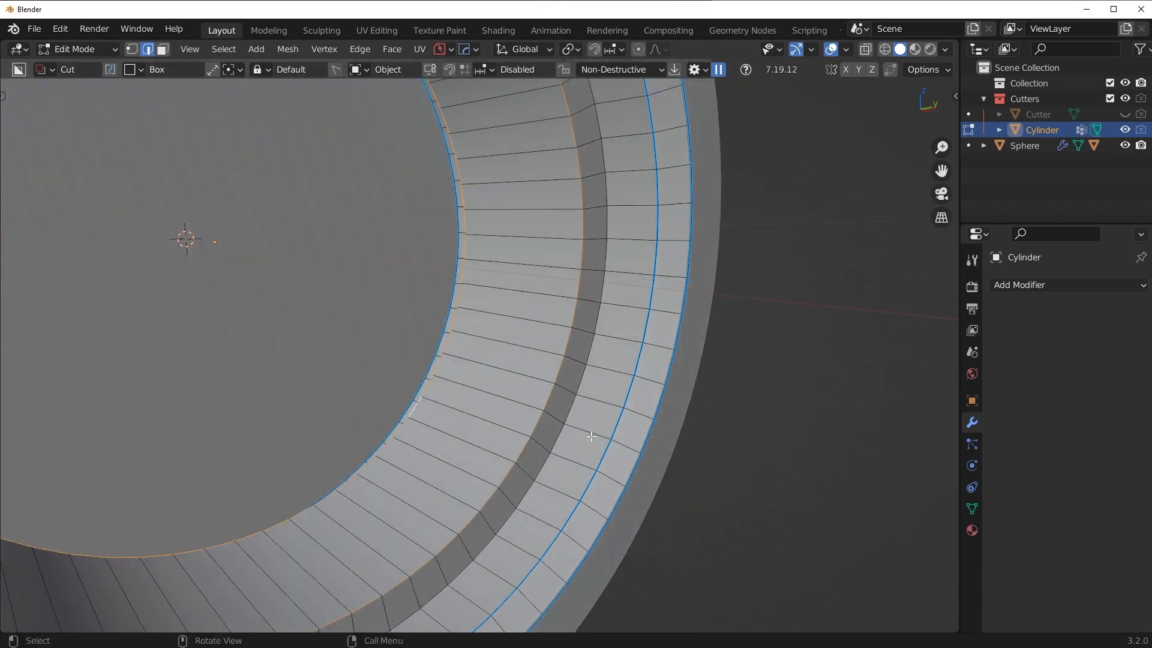
pyautogui.hotkey('ctrl', 'b')
pyautogui.click(769, 465)
pyautogui.press('Tab')
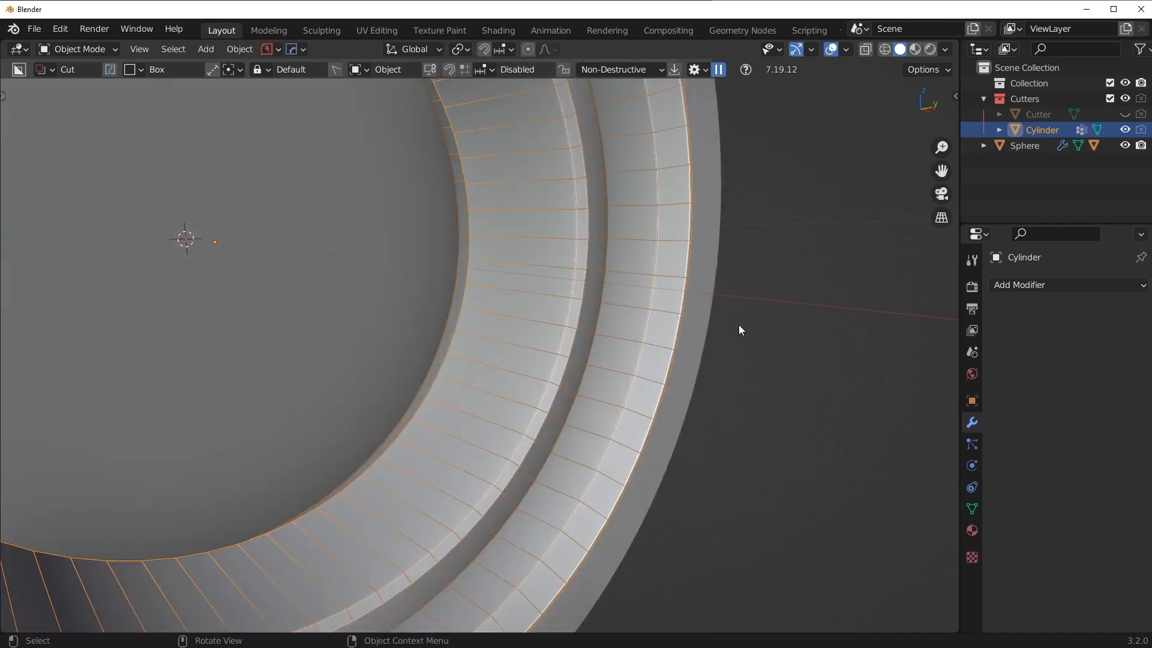
pyautogui.scroll(-8, 739, 325)
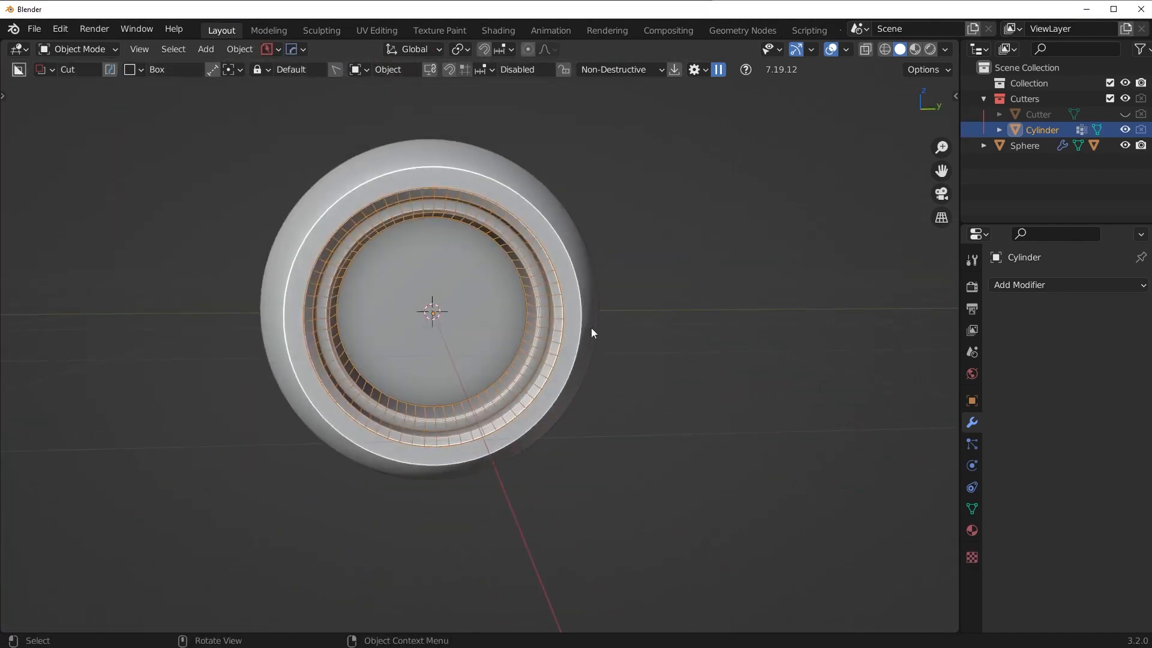
# - Hide the Cutters collection, inspect the recess and ring from several angles, and clear the selection
pyautogui.press('Tab')
pyautogui.press('Tab')
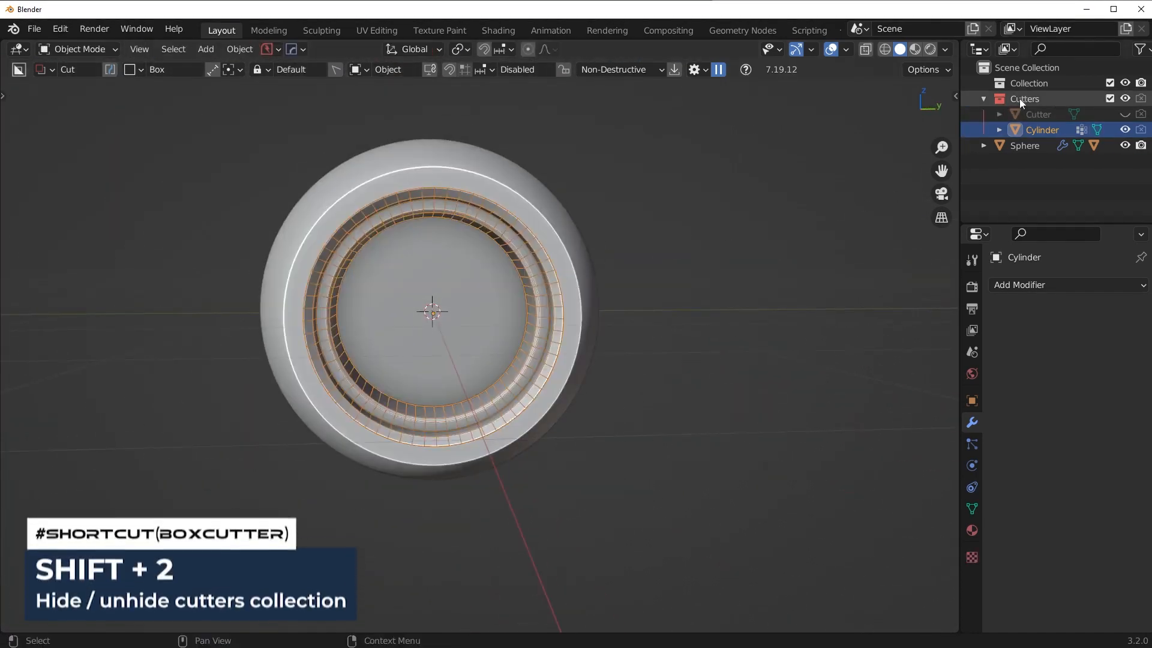
pyautogui.hotkey('shift', '2')
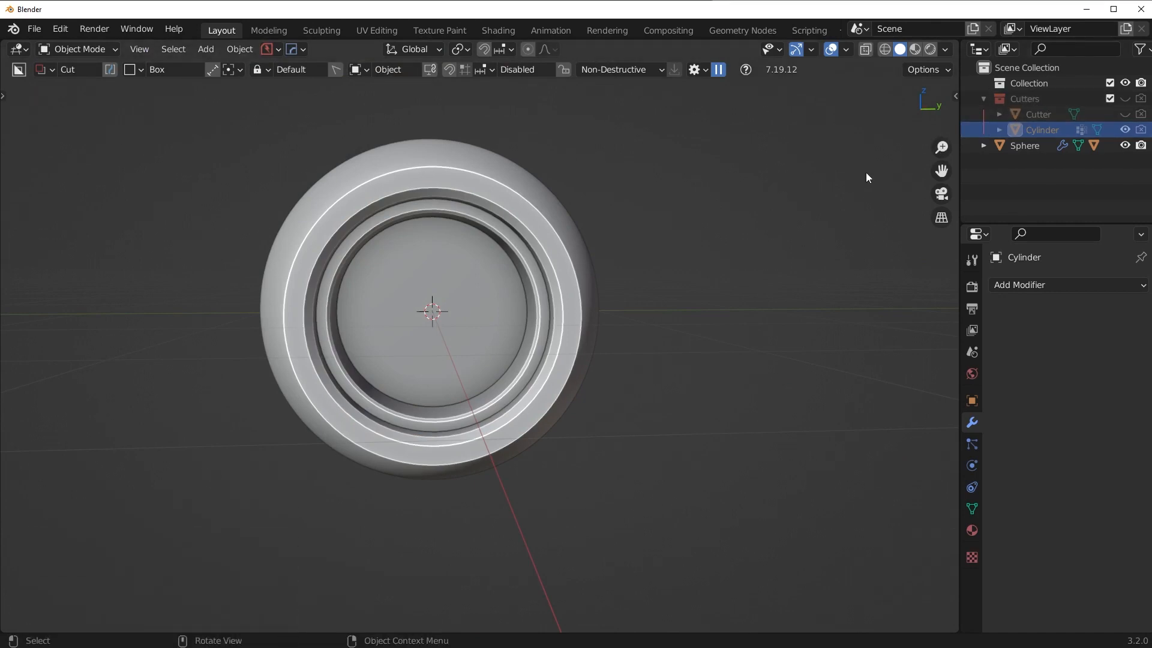
pyautogui.moveTo(851, 234); pyautogui.dragTo(816, 235, button='middle')
pyautogui.scroll(3, 783, 269)
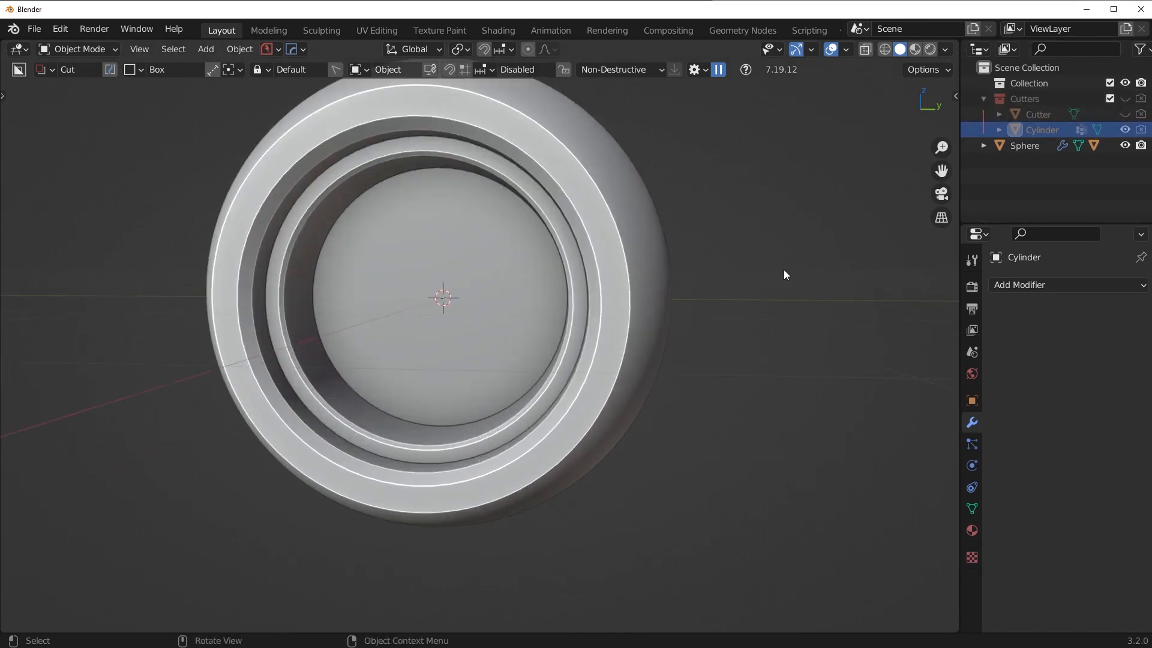
pyautogui.scroll(-3, 393, 362)
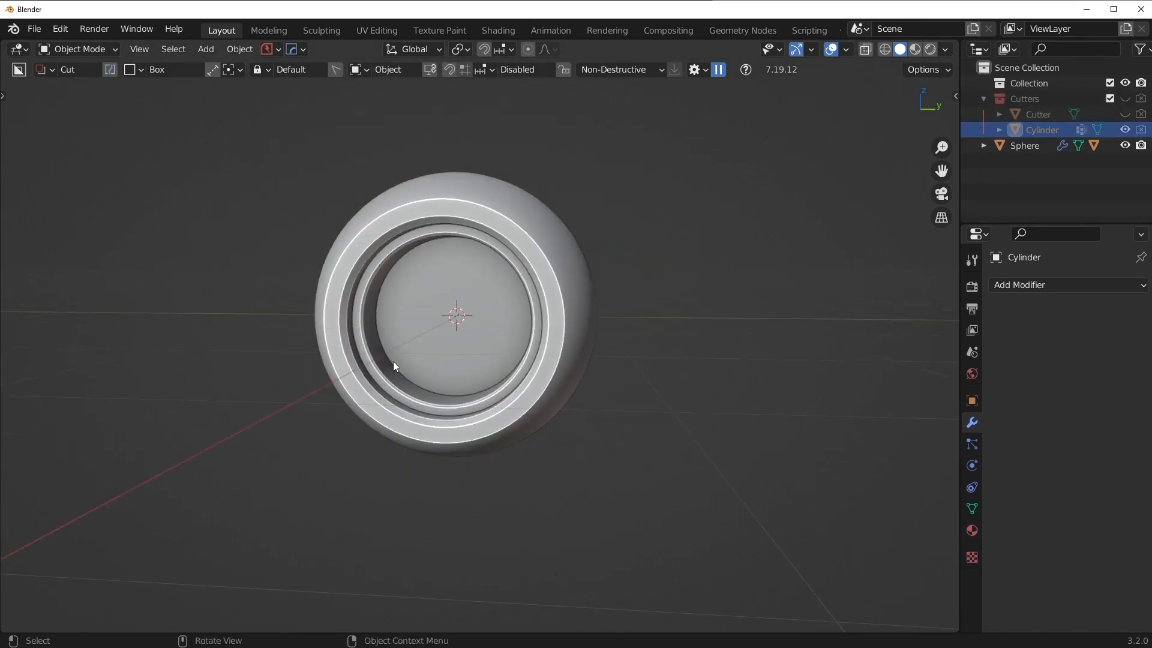
pyautogui.press('KP_3')
pyautogui.moveTo(530, 339); pyautogui.dragTo(560, 351, button='middle')
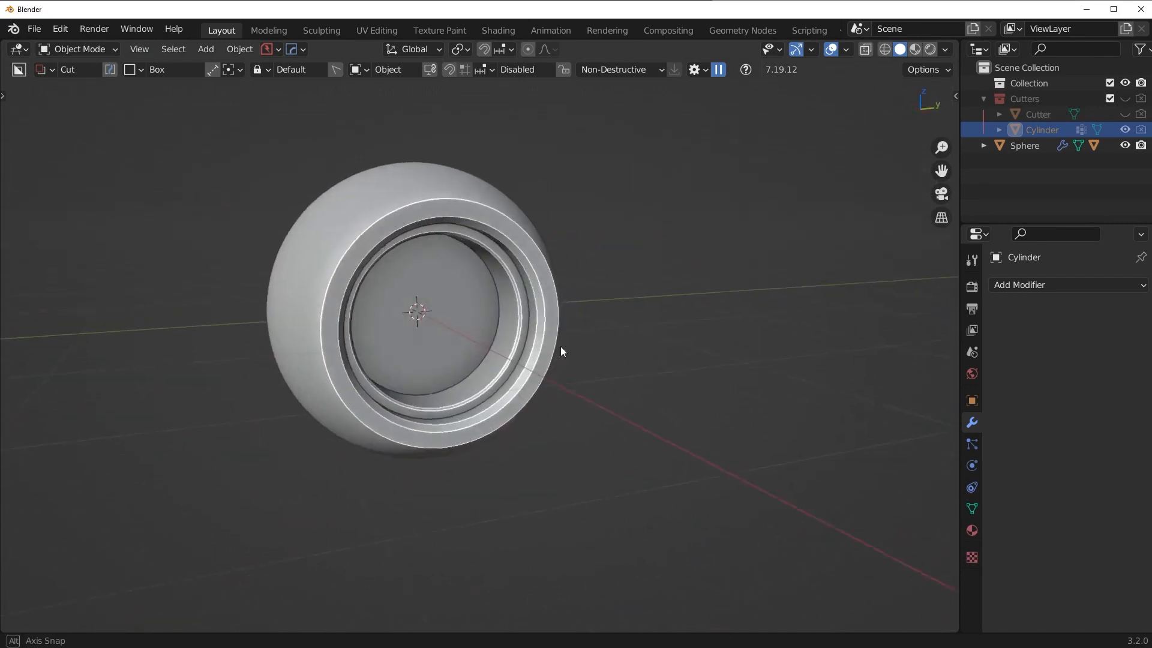
pyautogui.click(561, 354)
pyautogui.click(612, 414)
# - Switch the viewport's Cavity shading off and back on to compare how the sphere's edges are highlighted
pyautogui.scroll(1, 618, 429)
pyautogui.moveTo(621, 441)
pyautogui.mouseDown(button='middle')
pyautogui.moveTo(630, 458)
pyautogui.moveTo(621, 435)
pyautogui.mouseUp(button='middle')
pyautogui.keyDown('shift'); pyautogui.moveTo(610, 363); pyautogui.dragTo(637, 419, button='middle'); pyautogui.keyUp('shift')
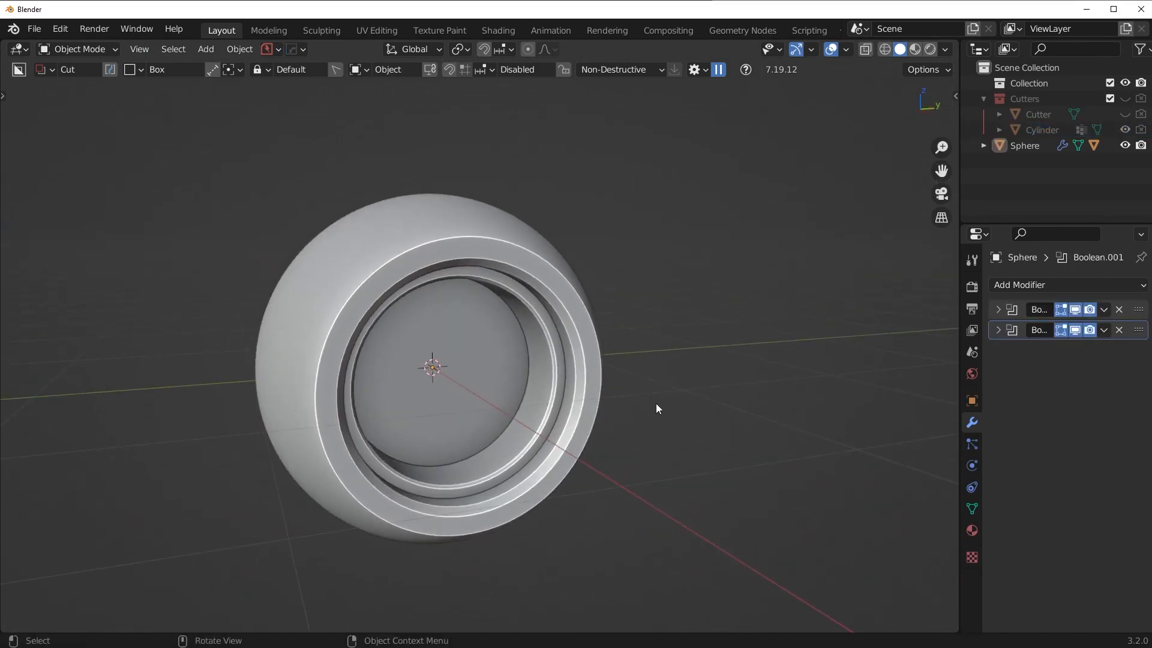
pyautogui.scroll(3, 623, 394)
pyautogui.click(944, 50)
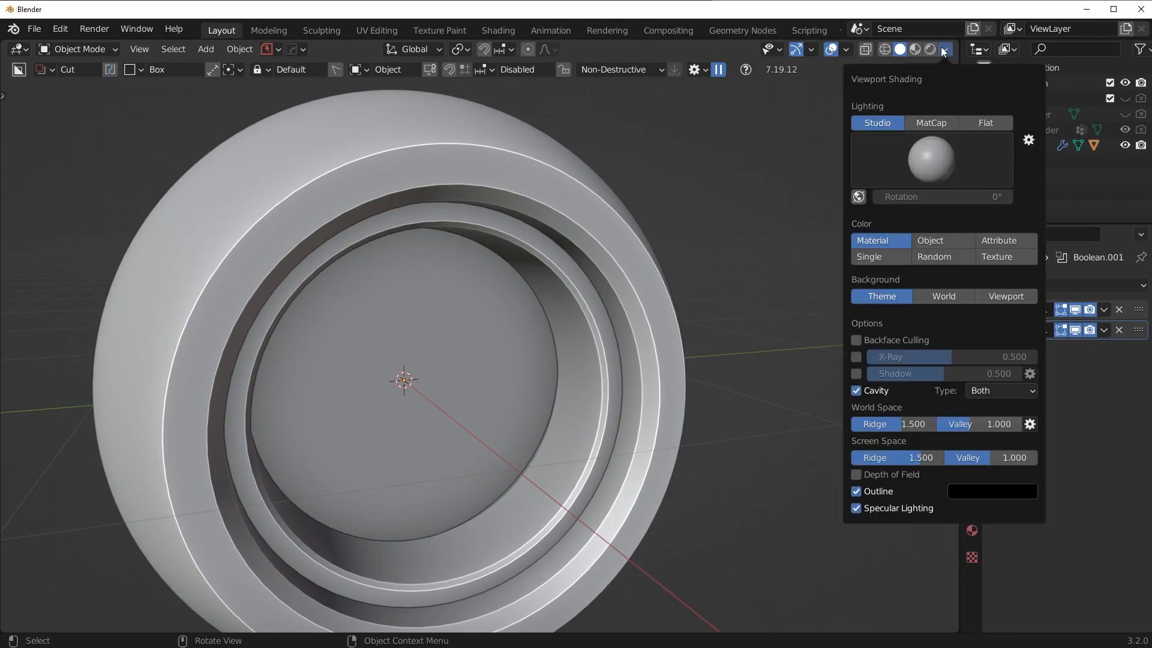
pyautogui.click(871, 392)
pyautogui.click(874, 392)
pyautogui.click(945, 50)
pyautogui.click(945, 50)
pyautogui.click(857, 389)
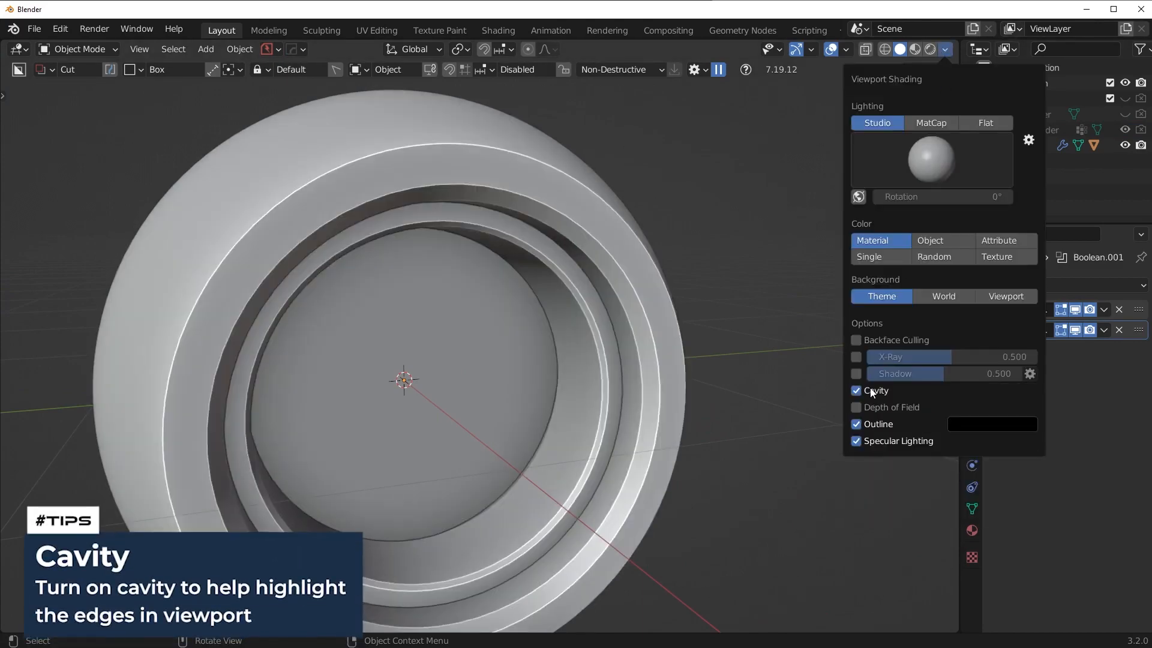
# - Add a 2 m cube at the world origin while facing the recess in an orthographic side view
pyautogui.moveTo(647, 260); pyautogui.dragTo(686, 316, button='middle')
pyautogui.scroll(4, 685, 315)
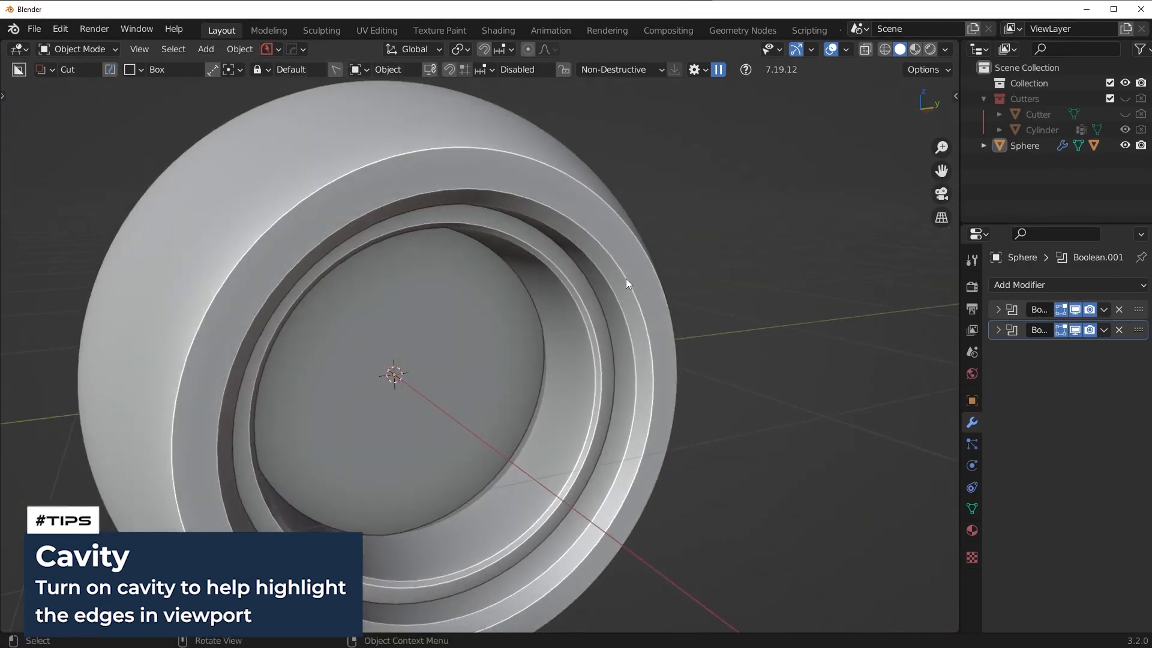
pyautogui.moveTo(625, 279); pyautogui.dragTo(643, 323, button='middle')
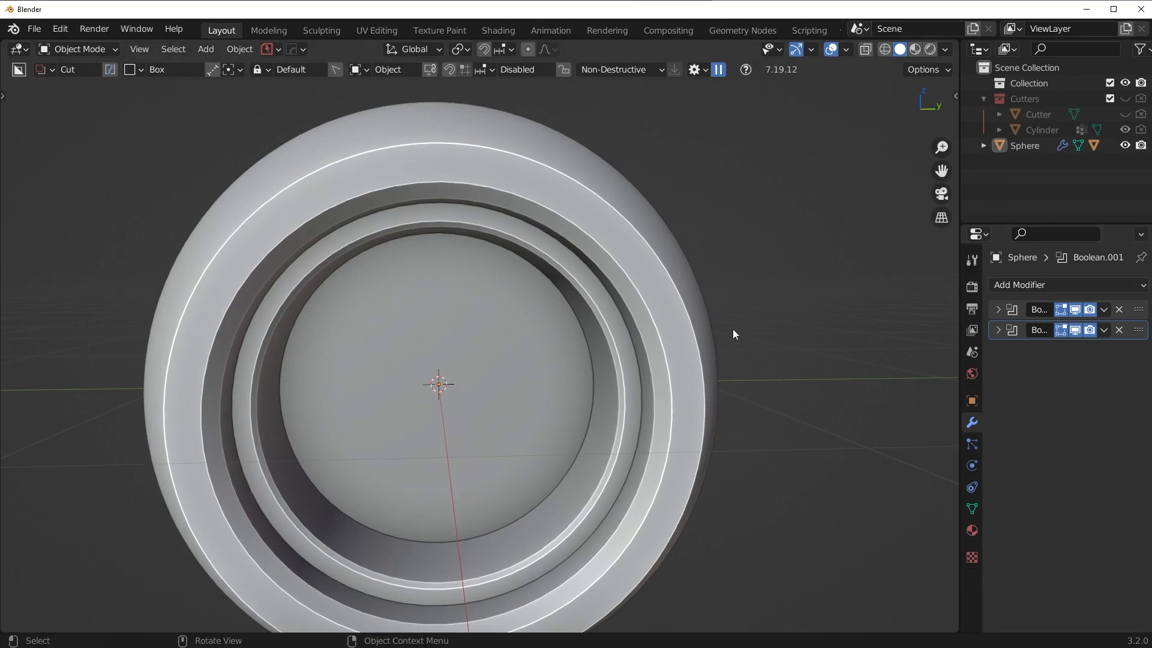
pyautogui.press('KP_3')
pyautogui.scroll(-3, 728, 326)
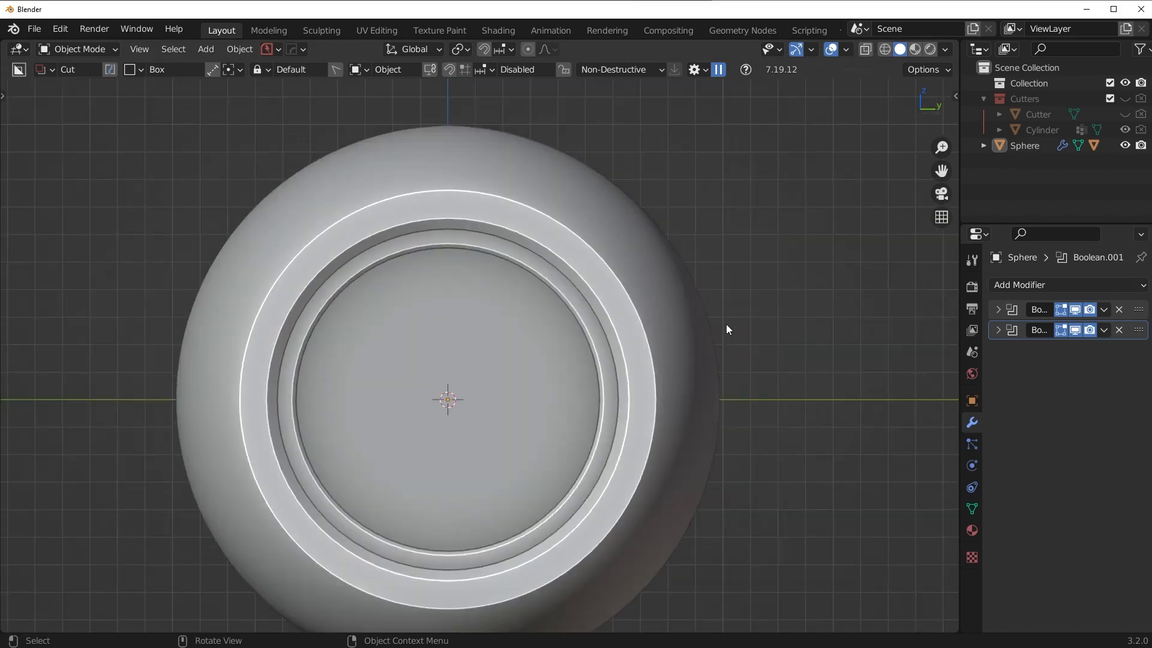
pyautogui.keyDown('shift'); pyautogui.moveTo(666, 384); pyautogui.dragTo(668, 382, button='middle'); pyautogui.keyUp('shift')
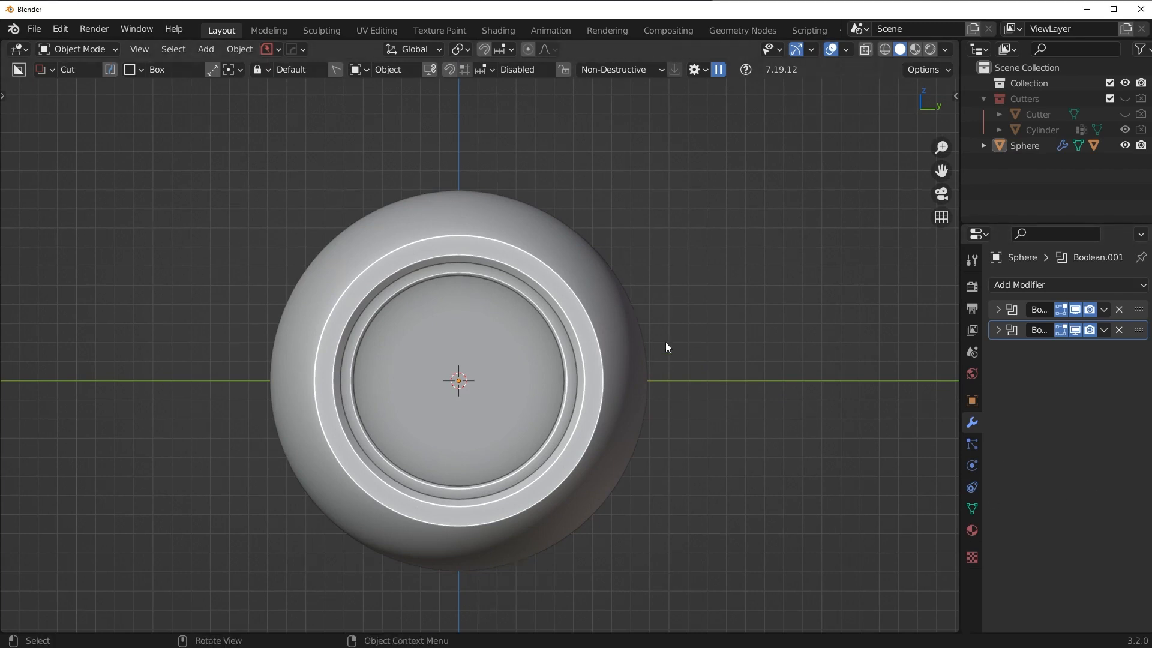
pyautogui.keyDown('shift'); pyautogui.moveTo(627, 343); pyautogui.dragTo(647, 359, button='middle'); pyautogui.keyUp('shift')
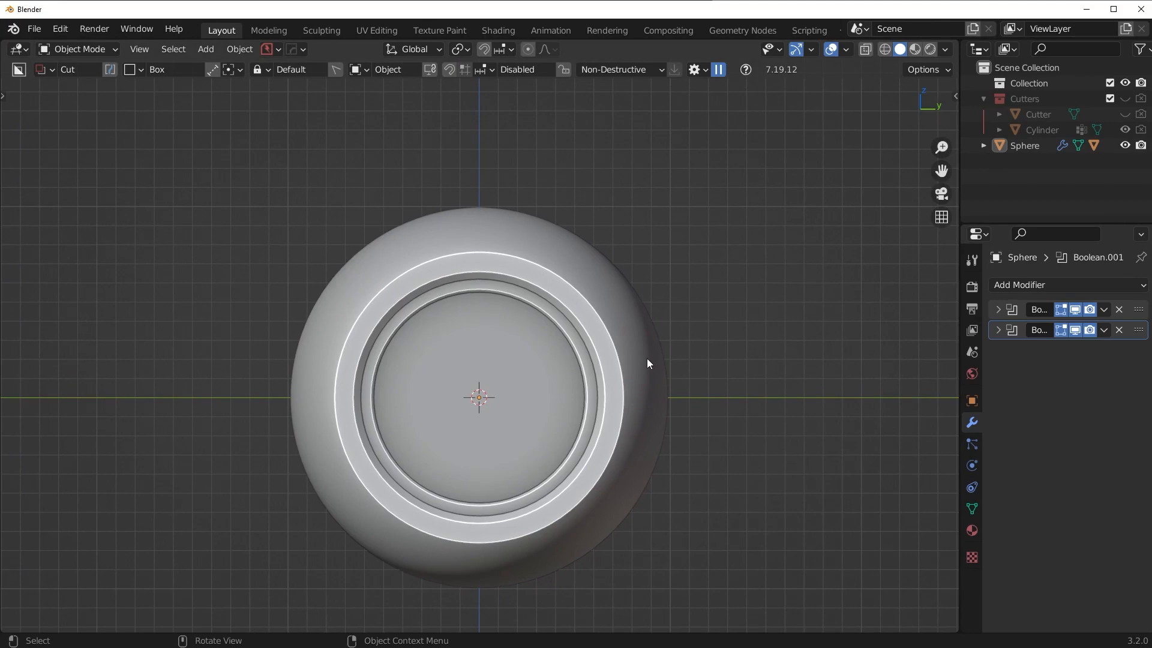
pyautogui.hotkey('shift', 'a')
pyautogui.moveTo(624, 318)
pyautogui.click(699, 351)
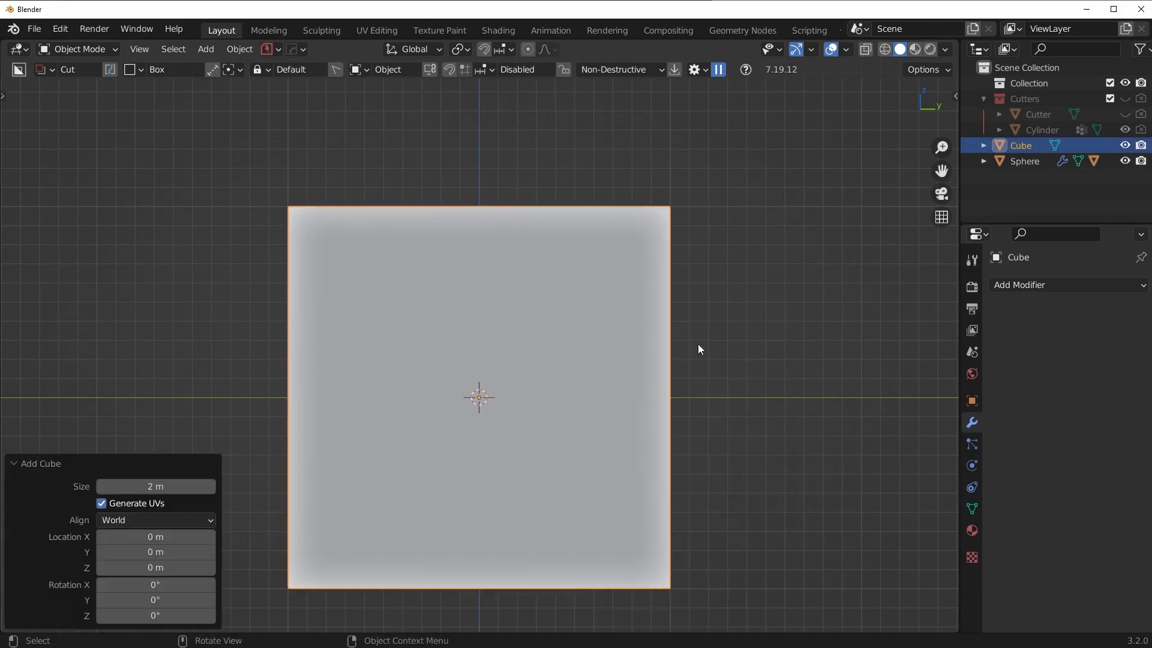
# - Rotate the cube 40° about the view axis and scale it uniformly to about 0.115
pyautogui.press('r')
pyautogui.click(899, 531)
pyautogui.press('s')
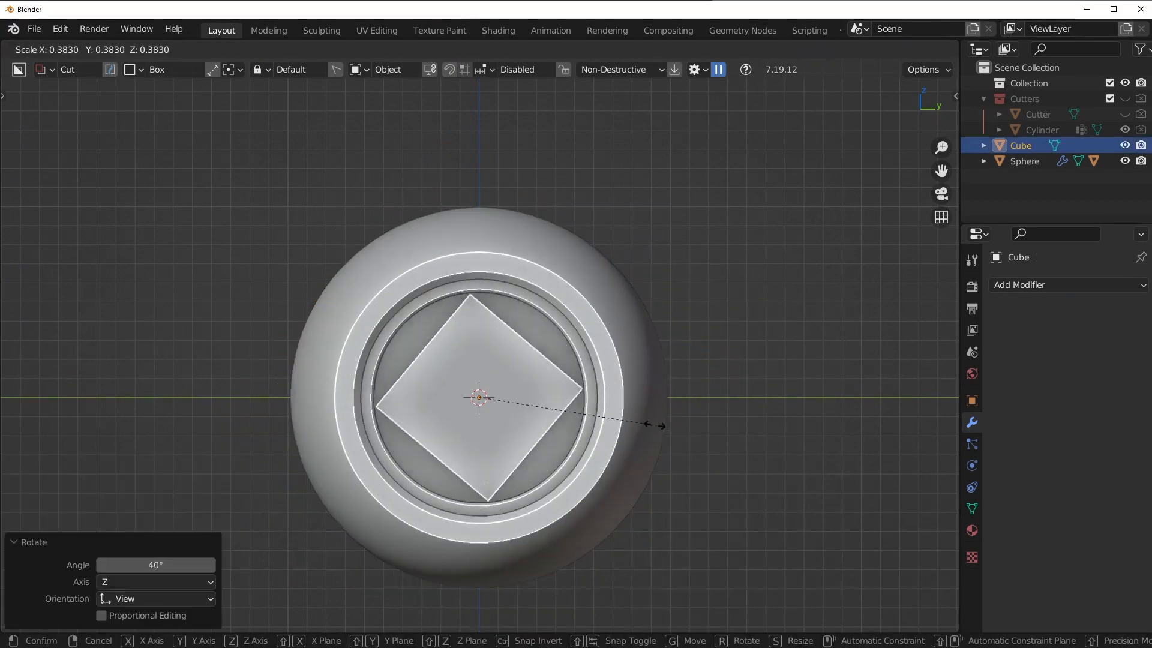
pyautogui.click(528, 403)
# - Move the cube about -0.431 m in Y and 0.377 m in Z, and forward along X so it straddles the inner ring
pyautogui.press('g')
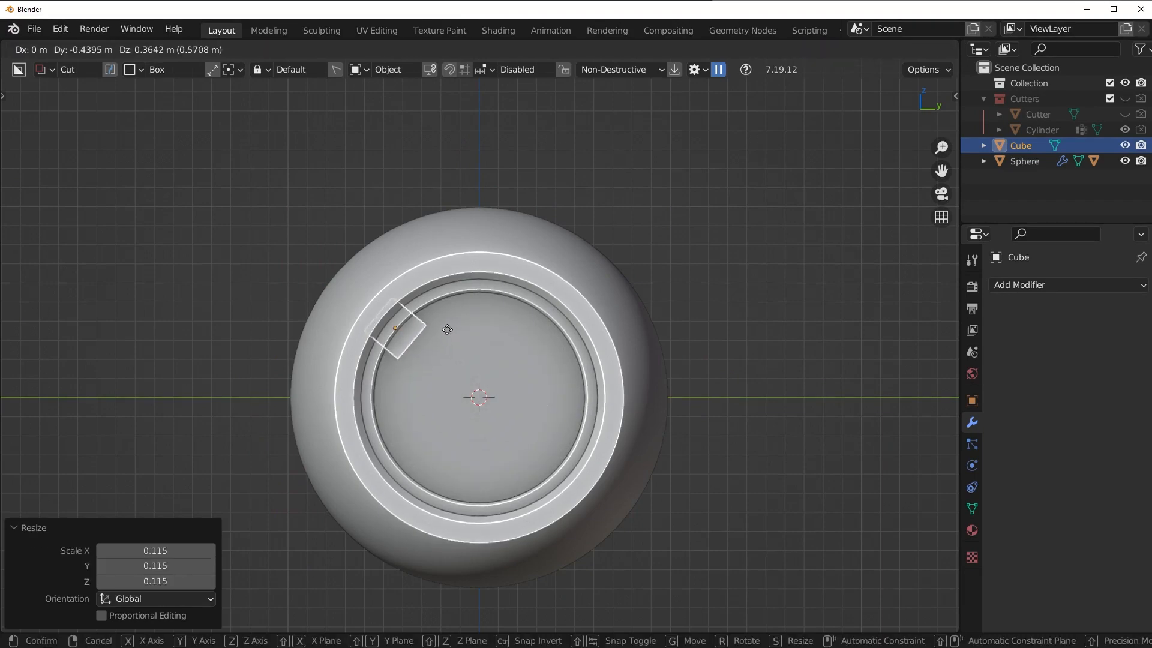
pyautogui.click(463, 305)
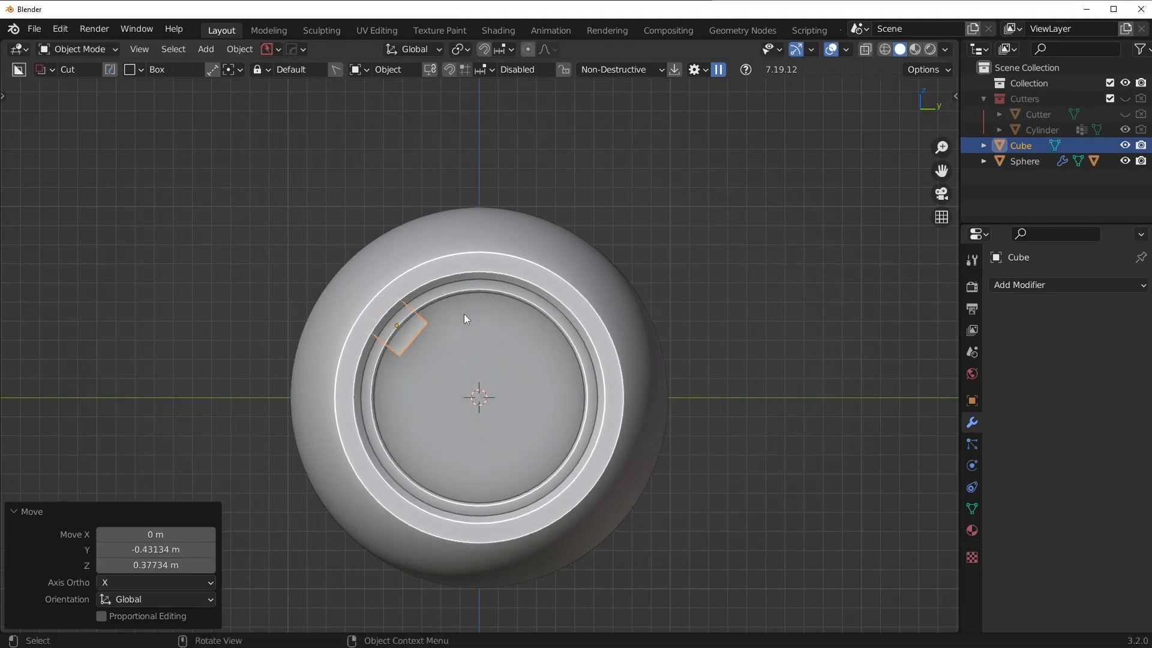
pyautogui.moveTo(463, 314); pyautogui.dragTo(415, 309, button='middle')
pyautogui.scroll(4, 417, 312)
pyautogui.press('g')
pyautogui.press('x')
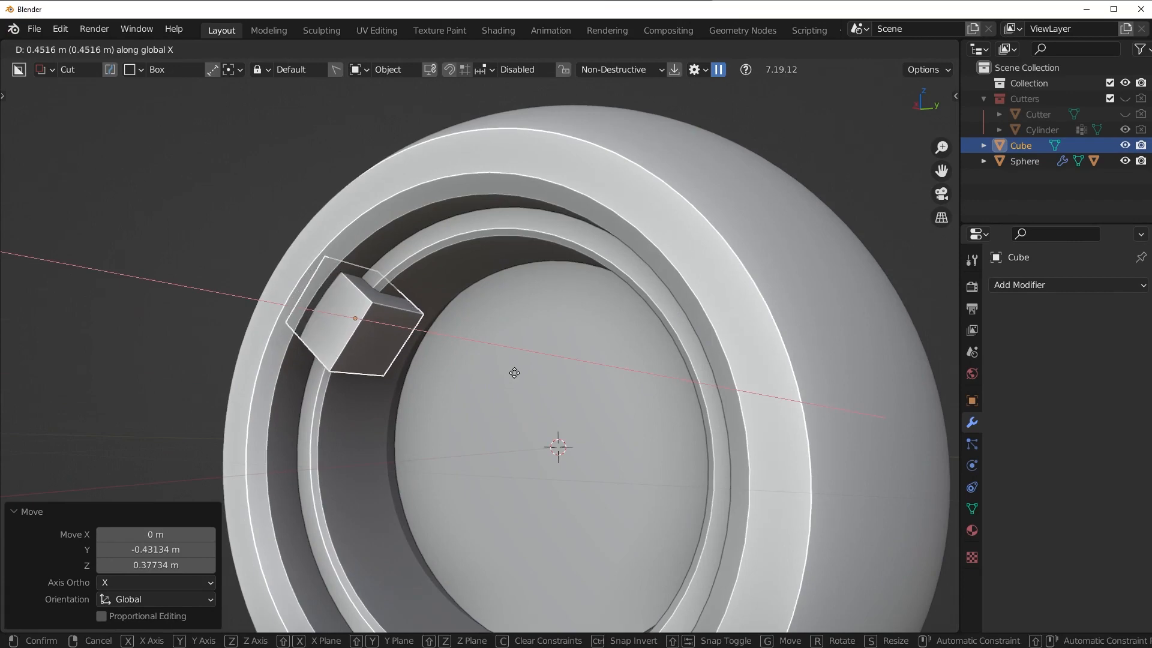
pyautogui.click(510, 375)
pyautogui.moveTo(510, 375); pyautogui.dragTo(384, 344, button='middle')
pyautogui.press('g')
pyautogui.press('x')
pyautogui.click(485, 379)
# - Stretch the cube along X by a factor of about 2.05 and apply its transformation
pyautogui.press('s')
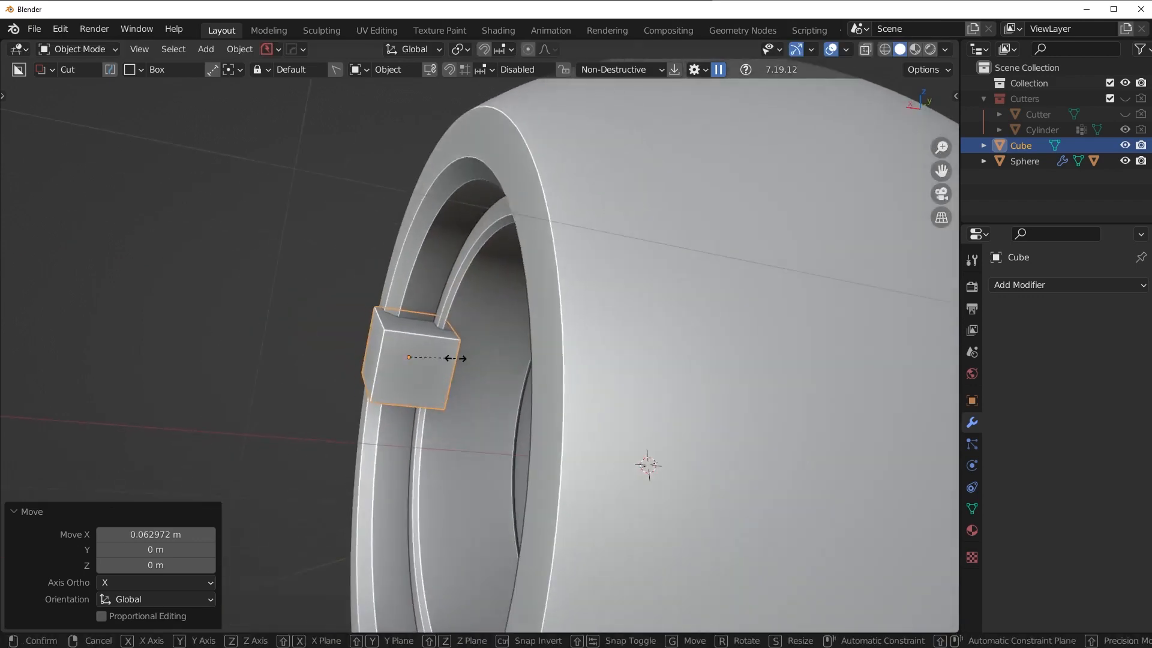
pyautogui.moveTo(454, 358); pyautogui.dragTo(491, 417, button='middle')
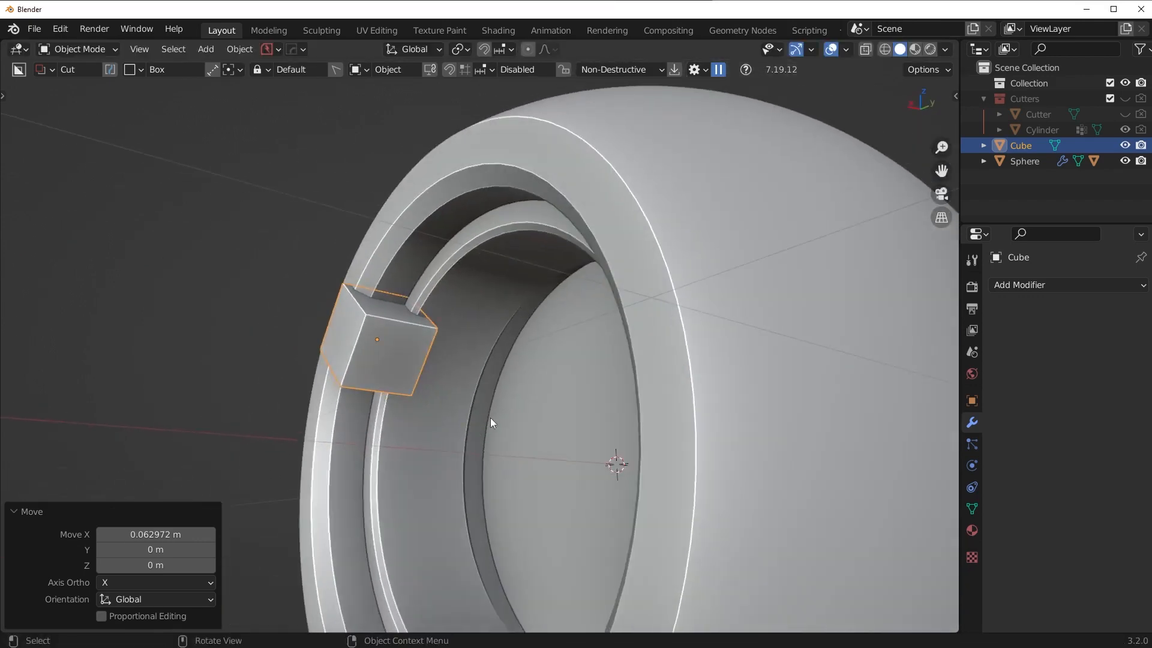
pyautogui.press('x')
pyautogui.click(645, 429)
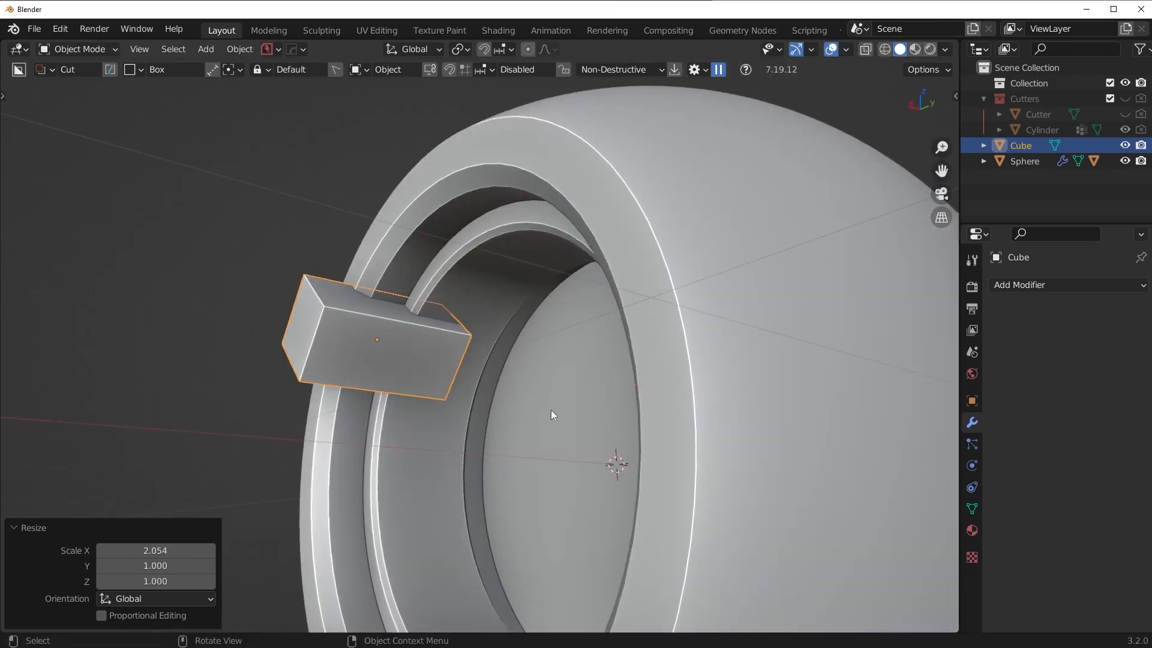
pyautogui.hotkey('ctrl', 'a')
pyautogui.click(526, 436)
# - Subtract the cube from the sphere with a non-destructive Difference boolean, undo it and repeat the same cut
pyautogui.moveTo(474, 376); pyautogui.dragTo(558, 278, button='middle')
pyautogui.keyDown('shift'); pyautogui.click(558, 279); pyautogui.keyUp('shift')
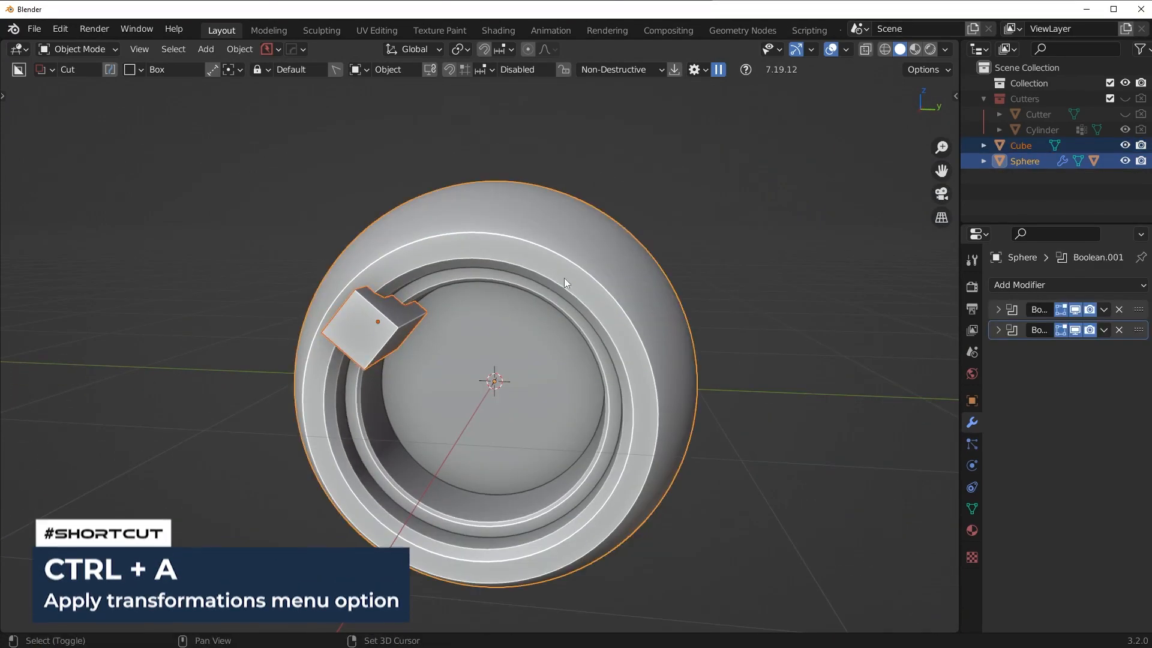
pyautogui.press('q')
pyautogui.click(492, 285)
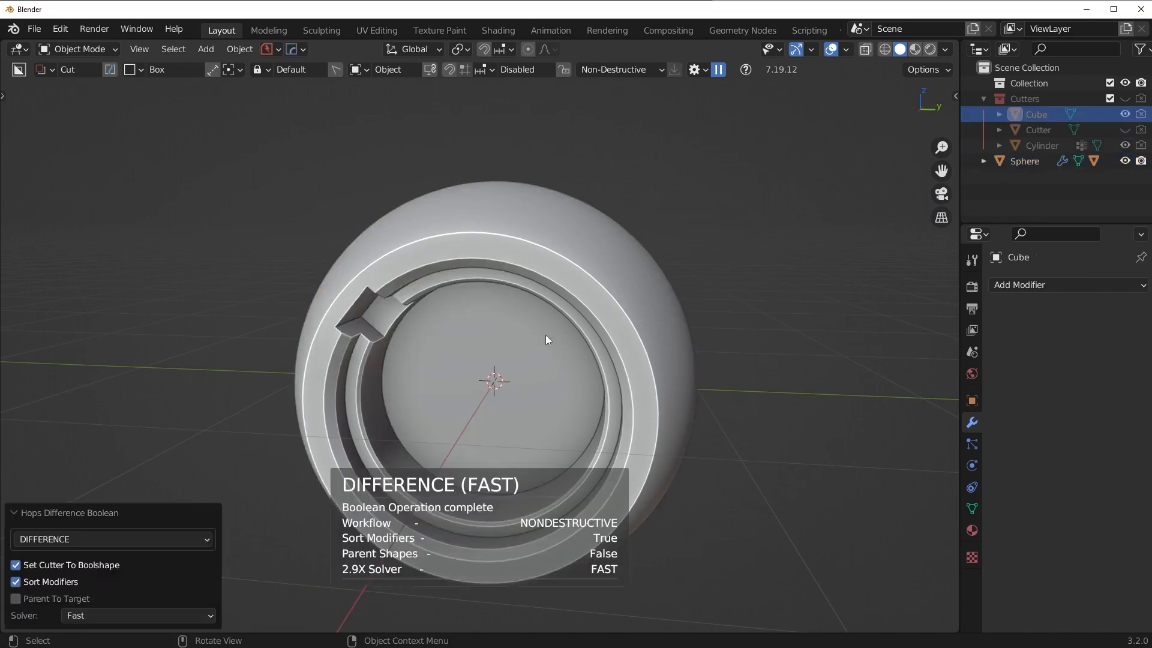
pyautogui.moveTo(546, 334); pyautogui.dragTo(574, 351, button='middle')
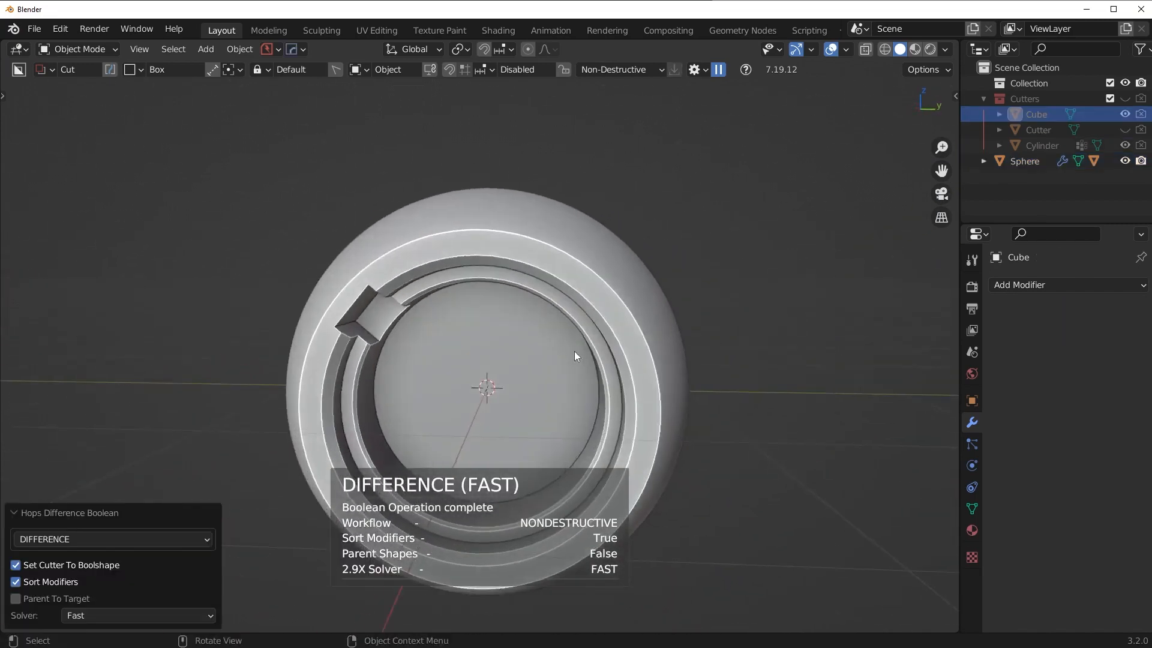
pyautogui.scroll(4, 574, 351)
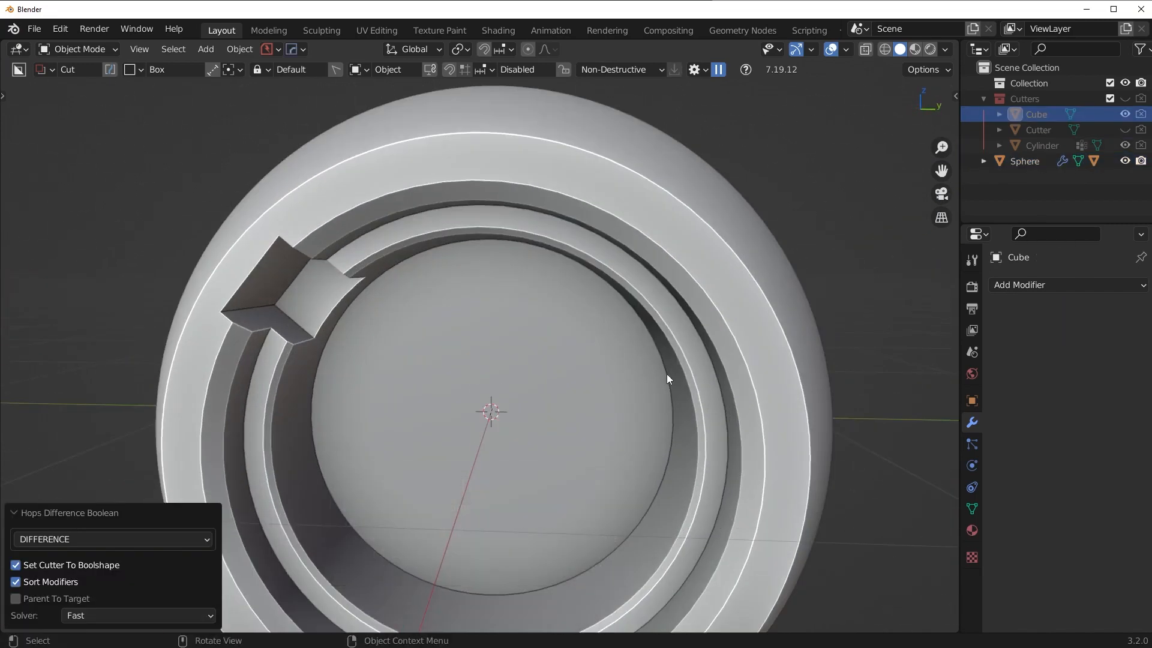
pyautogui.moveTo(414, 375); pyautogui.dragTo(466, 358, button='middle')
pyautogui.hotkey('ctrl', 'z')
pyautogui.press('ctrl+KP_Subtract')
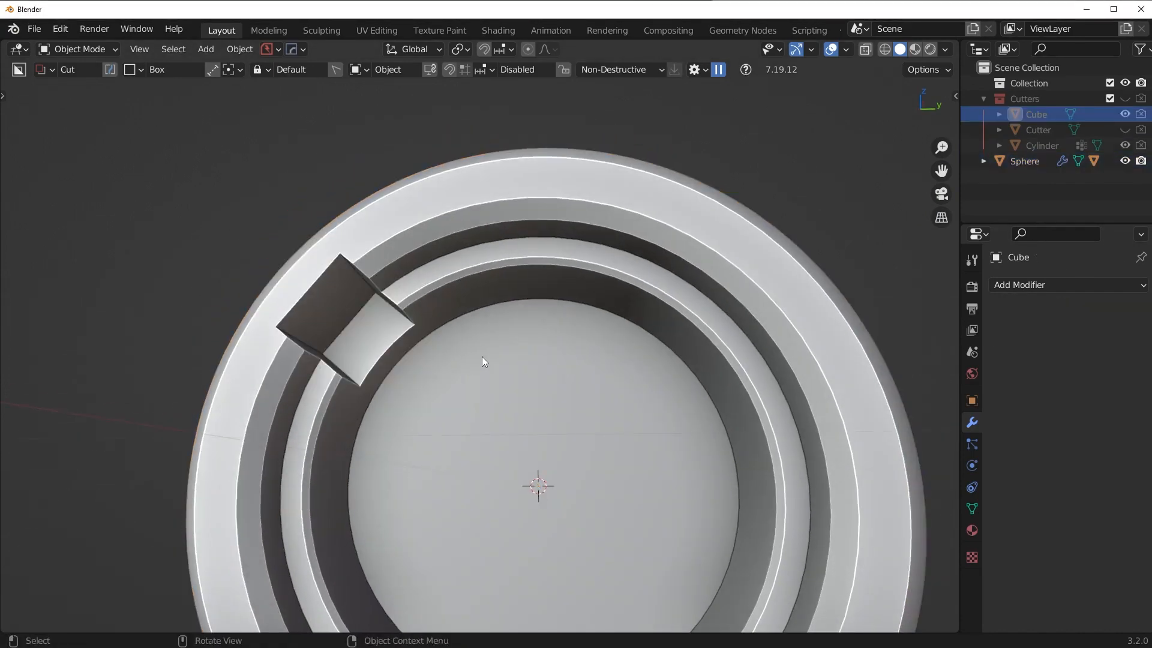
# - Use Ever Scroll on the sphere's booleans to bring back the cube cutter of Boolean.002
pyautogui.moveTo(481, 357); pyautogui.dragTo(451, 330, button='middle')
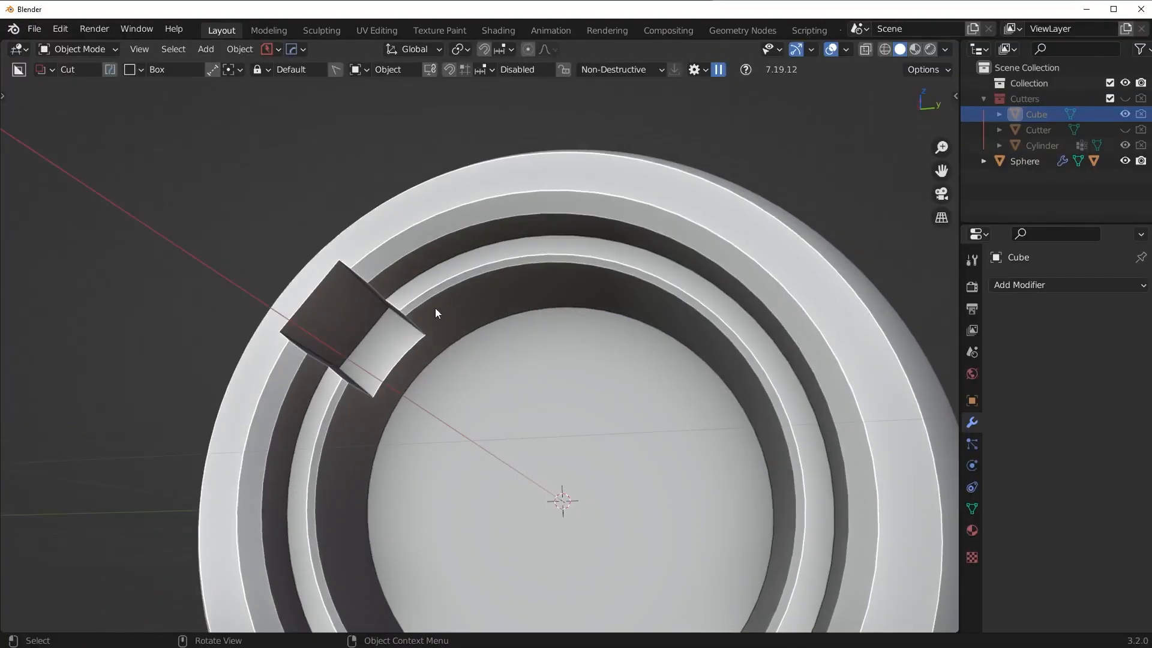
pyautogui.click(434, 308)
pyautogui.press('q')
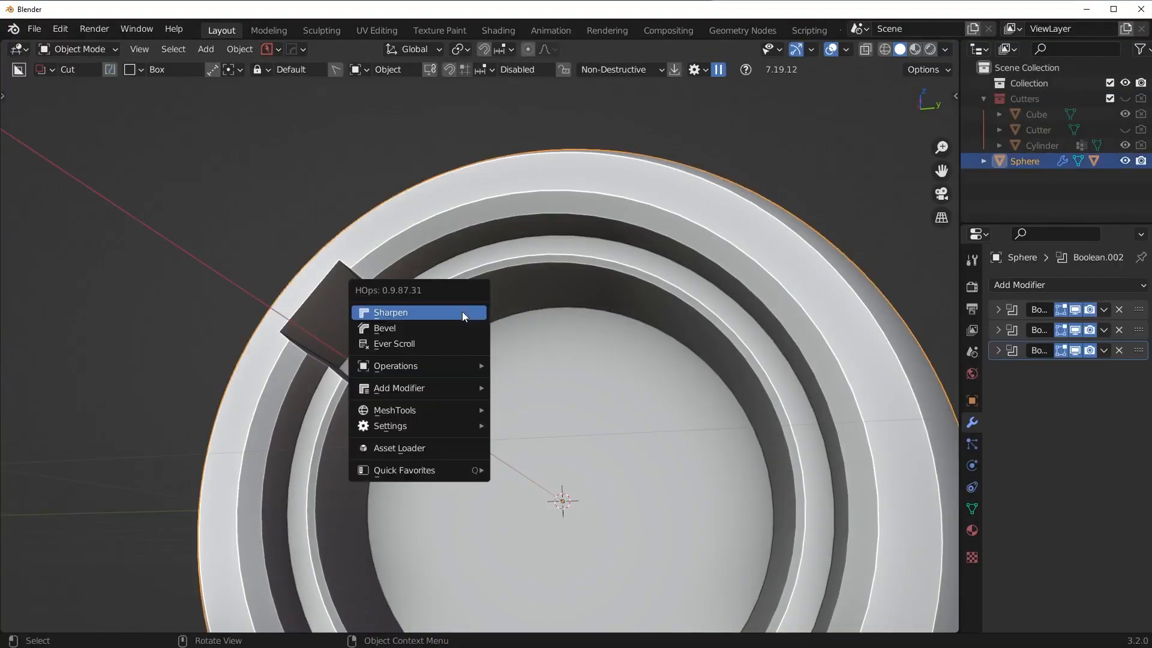
pyautogui.click(424, 347)
pyautogui.scroll(1, 425, 340)
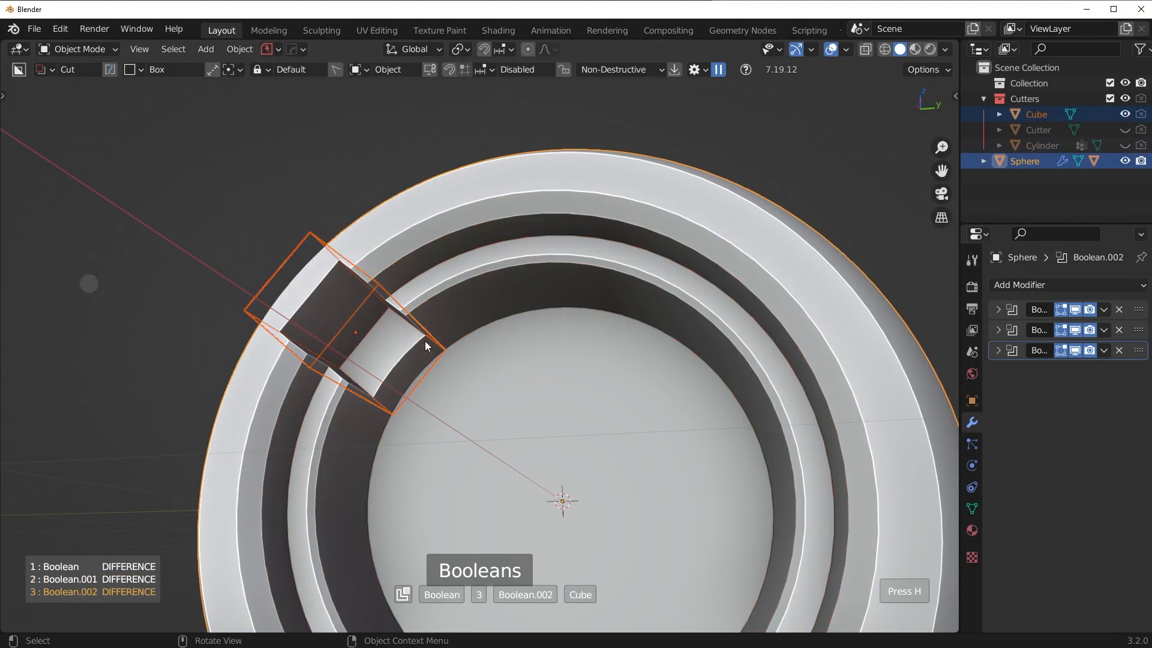
pyautogui.click(425, 340)
# - Bevel the two inner end edges of the cube cutter about 0.0555 m with 19 segments and return to Object Mode
pyautogui.moveTo(427, 341); pyautogui.dragTo(455, 355, button='middle')
pyautogui.press('Tab')
pyautogui.hotkey('alt', 'a')
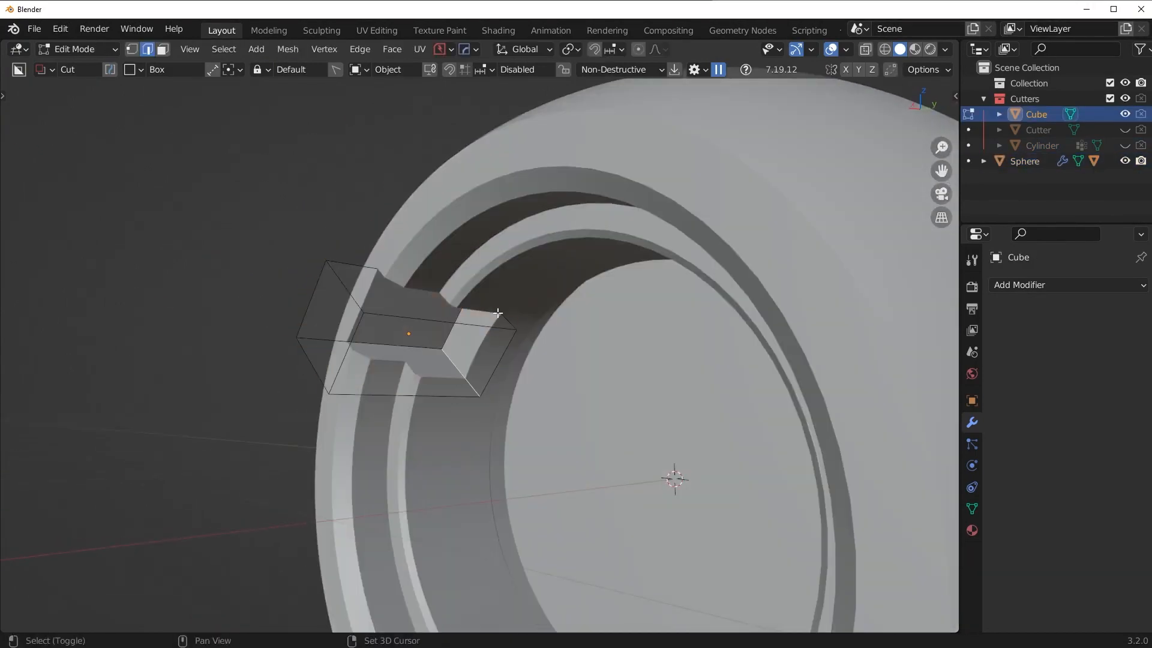
pyautogui.hotkey('ctrl', 'b')
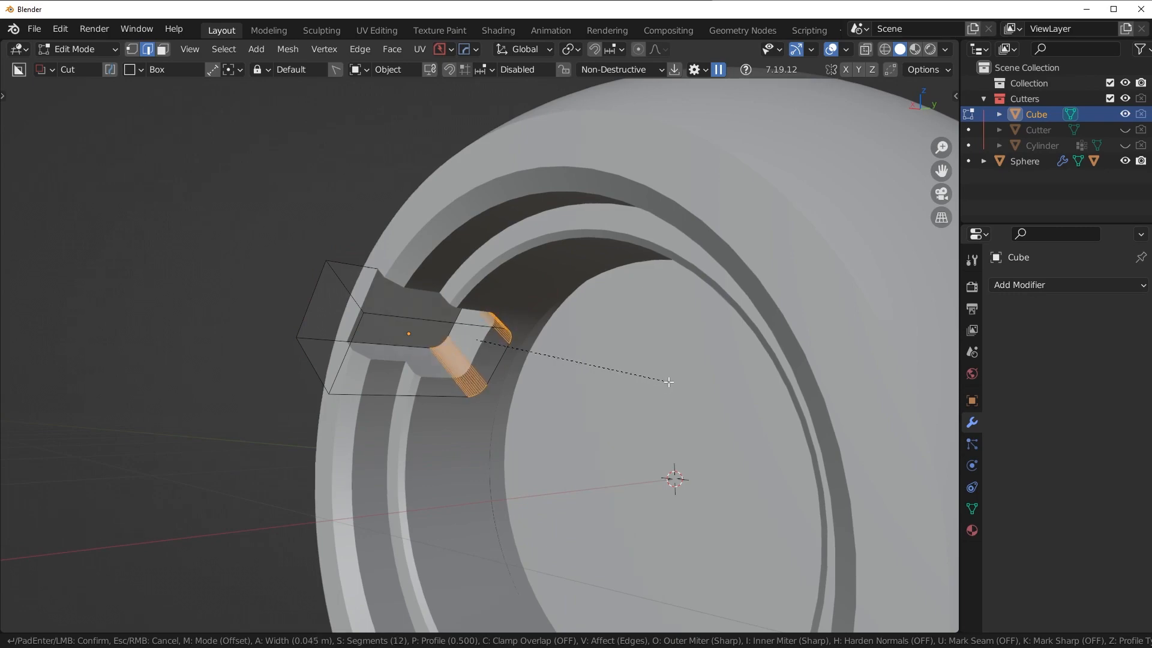
pyautogui.scroll(7, 672, 381)
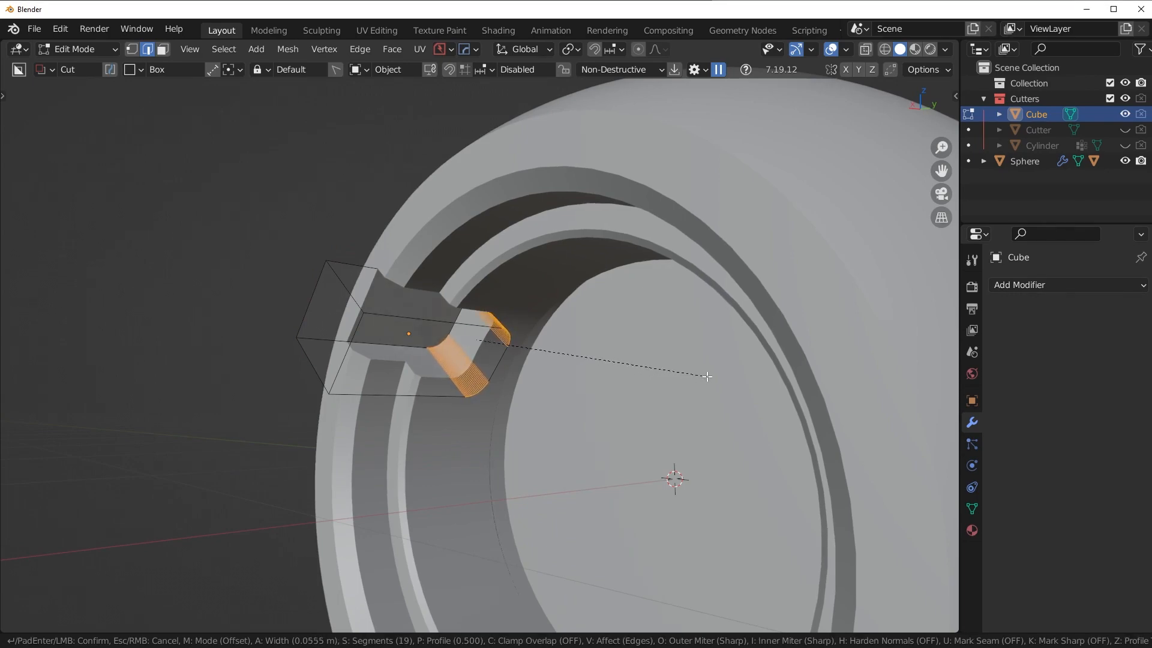
pyautogui.click(707, 377)
pyautogui.moveTo(618, 384); pyautogui.dragTo(687, 400, button='middle')
pyautogui.press('Tab')
# - Deselect the cube cutter and hide the Cutters collection to check the rounded notch
pyautogui.click(674, 231)
pyautogui.moveTo(638, 367); pyautogui.dragTo(624, 343, button='middle')
pyautogui.hotkey('shift', '2')
# - Bring the cube cutter back into view and examine its straight outer end against the curved rings of the recess
pyautogui.press('KP_7')
pyautogui.scroll(-2, 666, 420)
pyautogui.scroll(3, 428, 307)
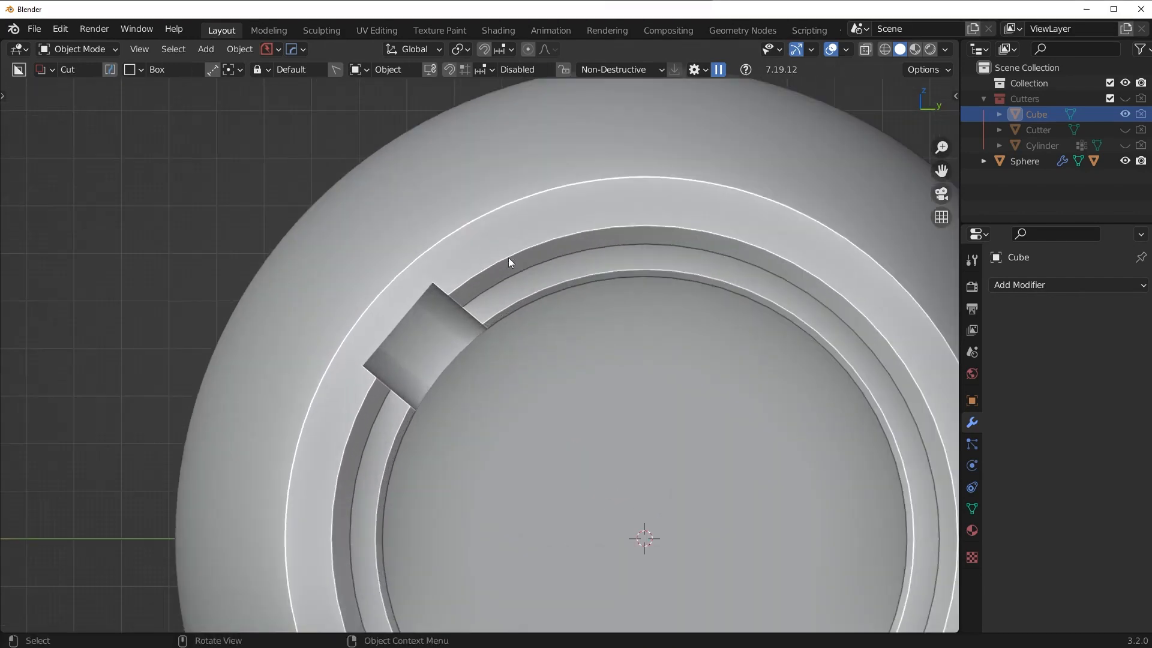
pyautogui.scroll(3, 331, 372)
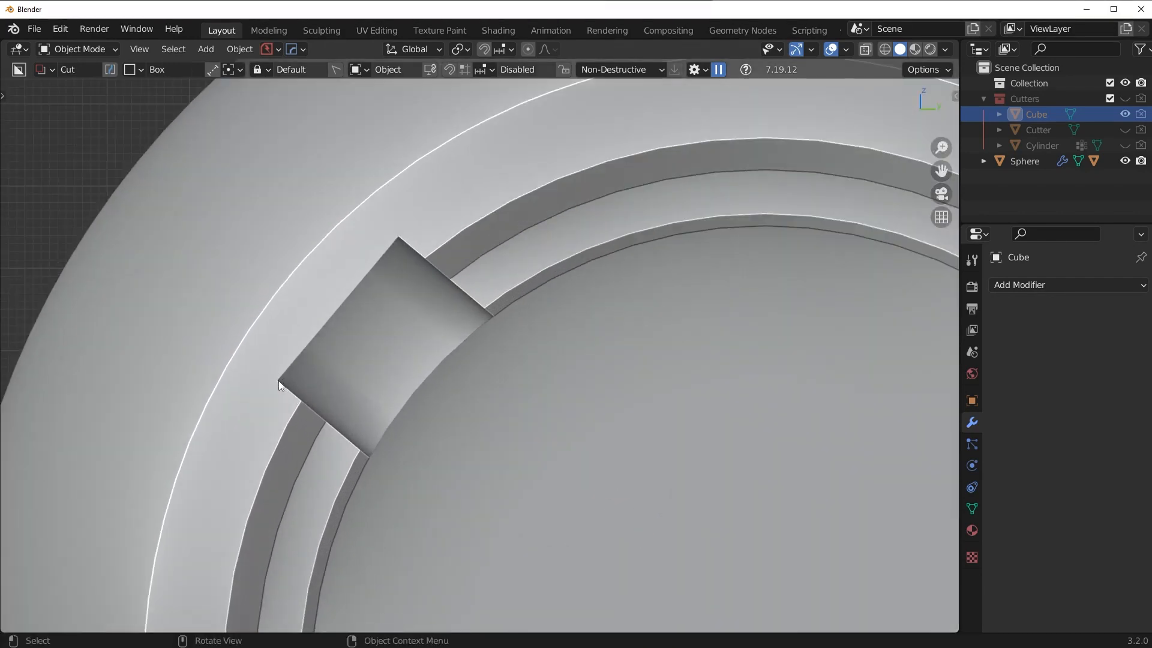
pyautogui.click(408, 301)
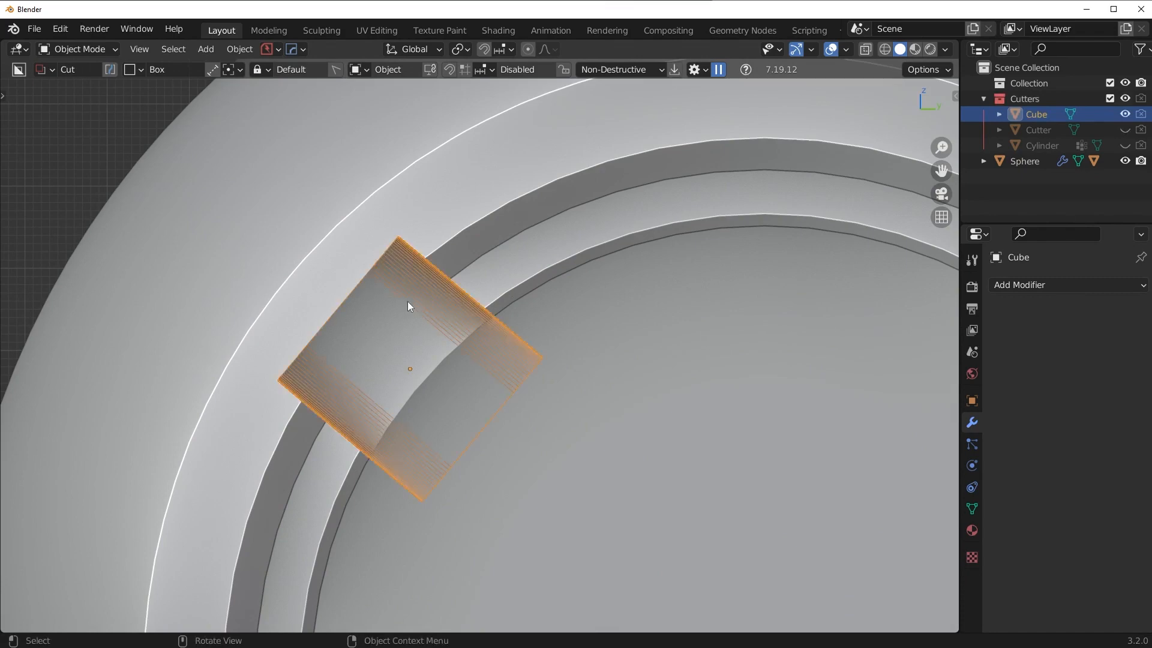
pyautogui.press('Tab')
pyautogui.keyDown('alt'); pyautogui.click(319, 322); pyautogui.keyUp('alt')
pyautogui.press('Tab')
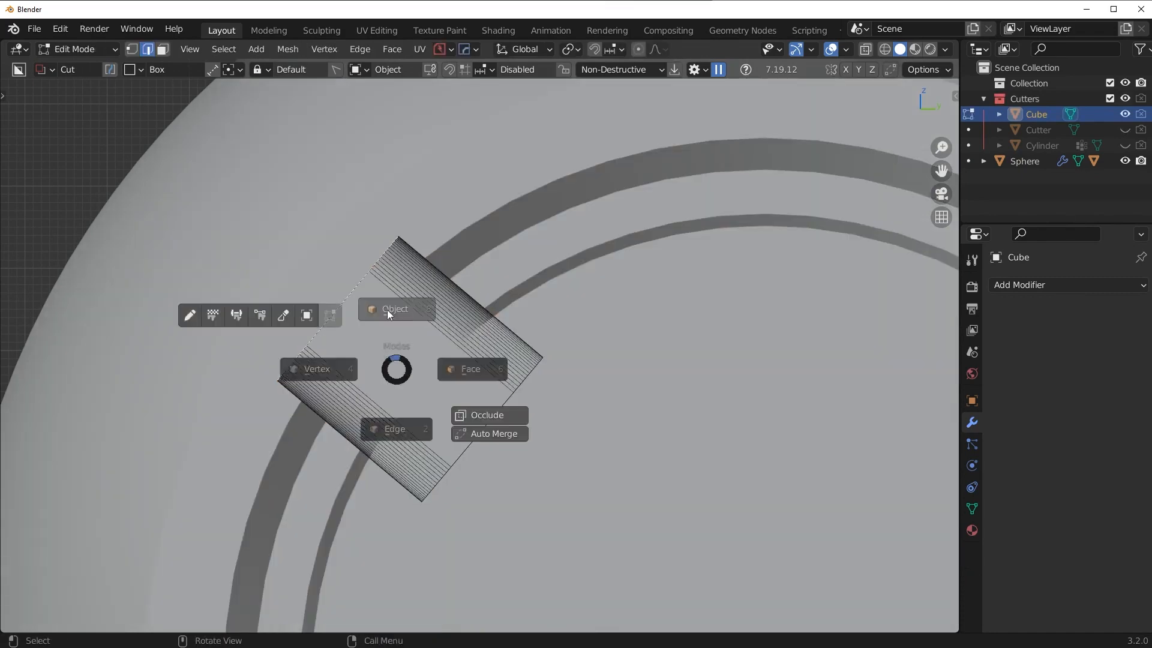
pyautogui.click(387, 309)
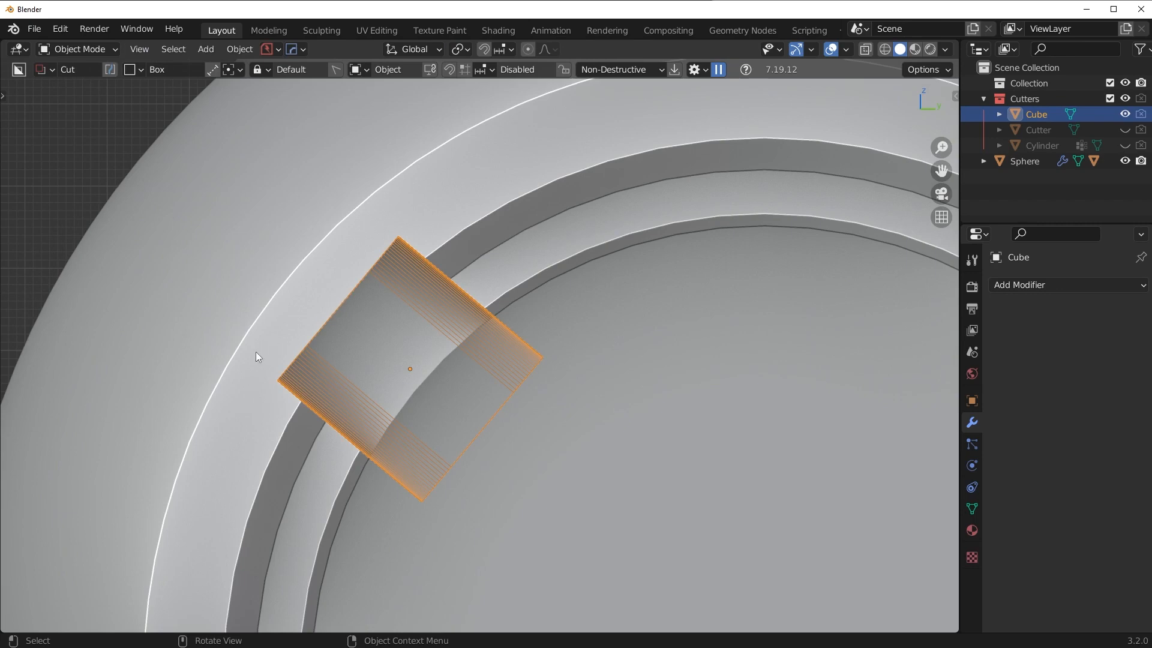
pyautogui.scroll(2, 331, 323)
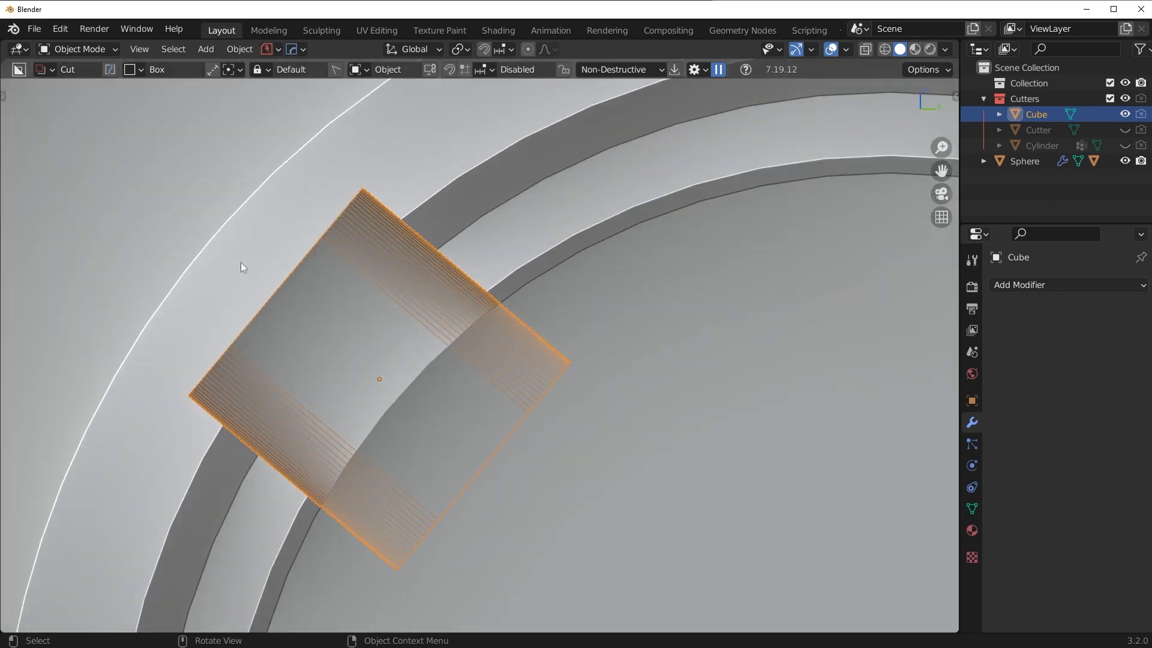
pyautogui.scroll(-2, 407, 315)
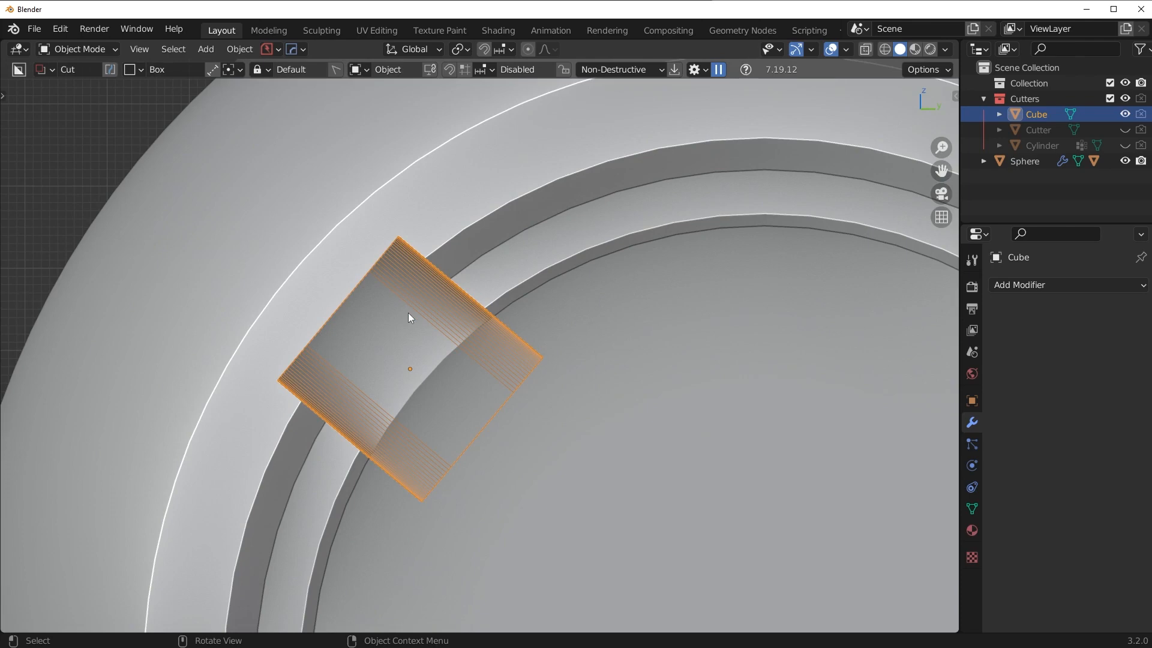
pyautogui.scroll(-4, 588, 325)
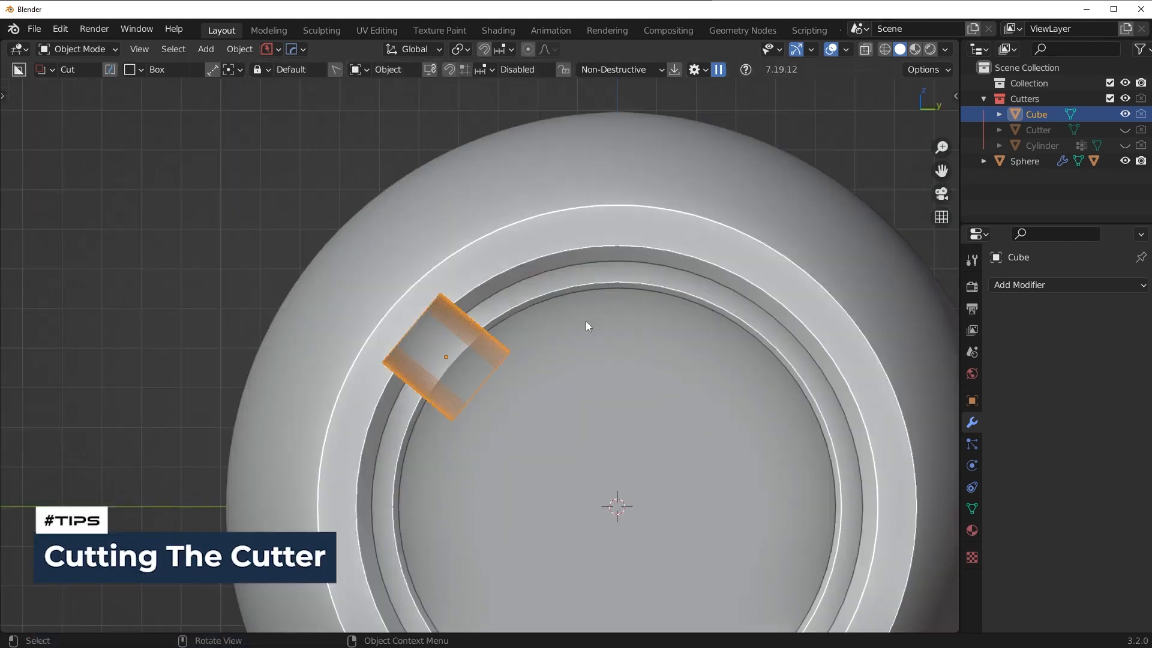
# - Add a mesh cylinder at the 3D cursor and sharpen it with HOps at 30° sharpness and 60° auto smooth
pyautogui.hotkey('shift', 'a')
pyautogui.moveTo(708, 313)
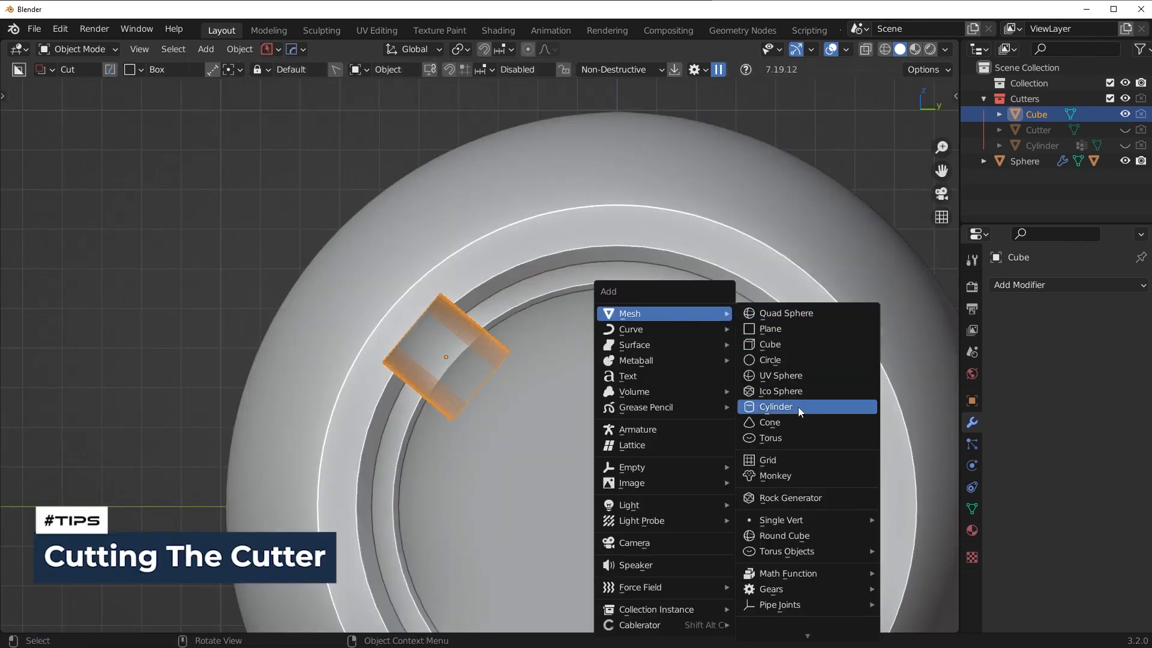
pyautogui.click(798, 407)
pyautogui.scroll(-3, 762, 320)
pyautogui.press('q')
pyautogui.click(782, 308)
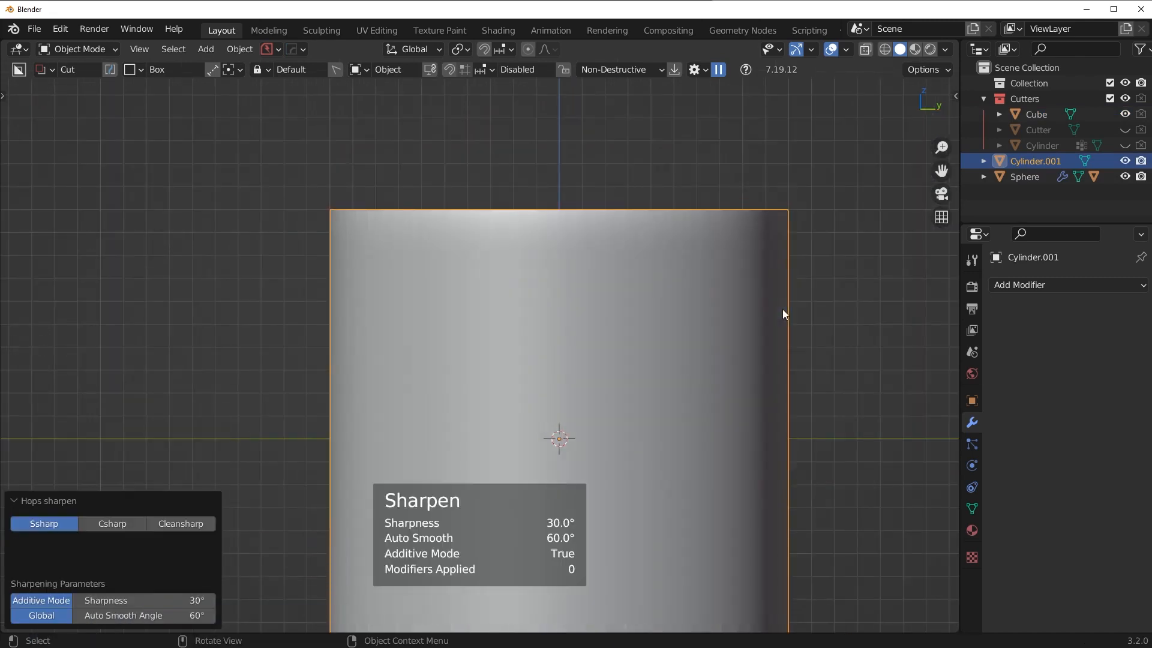
# - Rotate the new cylinder 90° about the global Y axis so its round end faces the sphere's flat cut side
pyautogui.press('r')
pyautogui.press('y')
pyautogui.press('9')
pyautogui.press('0')
pyautogui.press('Return')
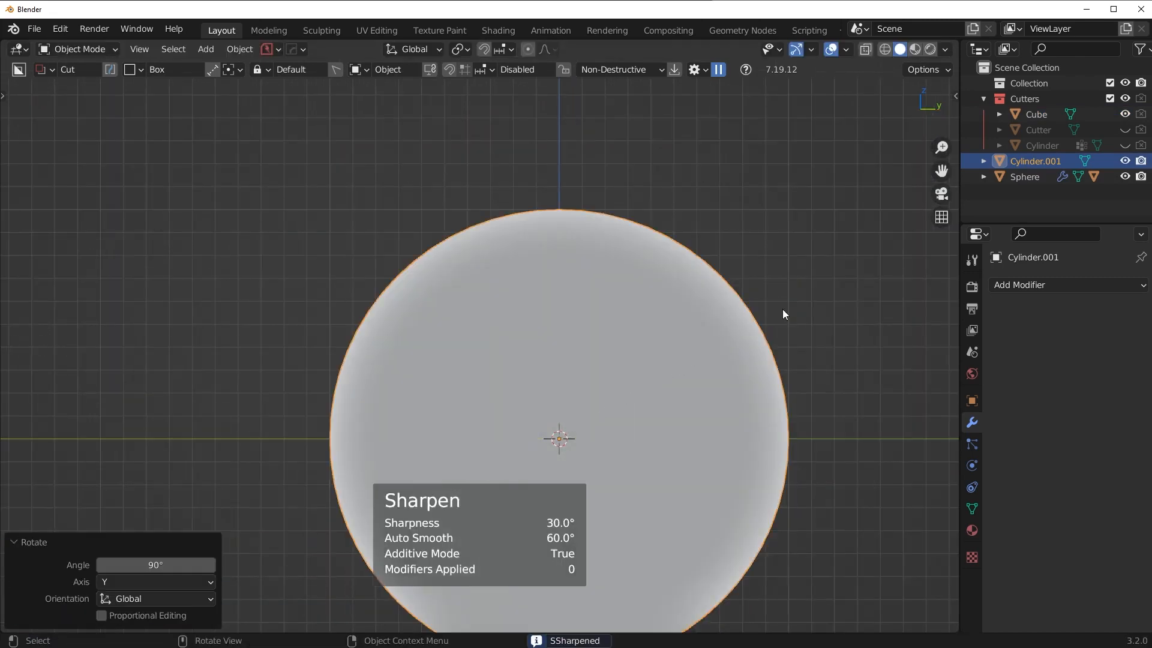
# - Scale the cylinder uniformly to about 0.564, then enlarge it until its edge crosses the outer part of the cube cutter
pyautogui.press('s')
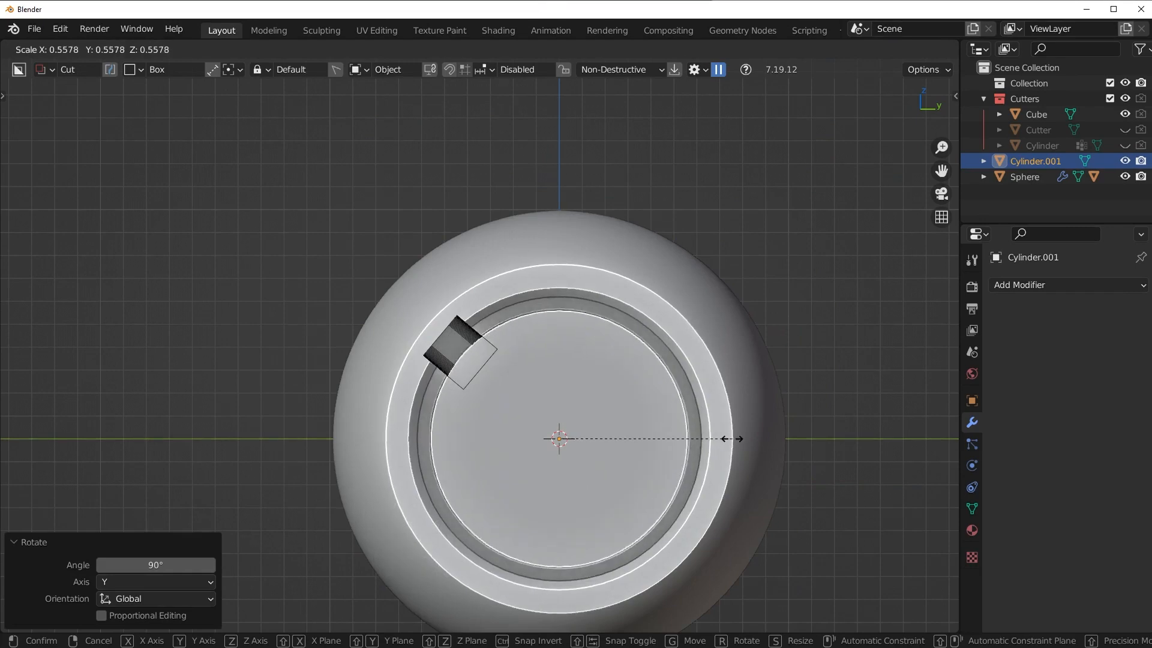
pyautogui.click(708, 431)
pyautogui.scroll(3, 708, 431)
pyautogui.scroll(2, 718, 306)
pyautogui.press('s')
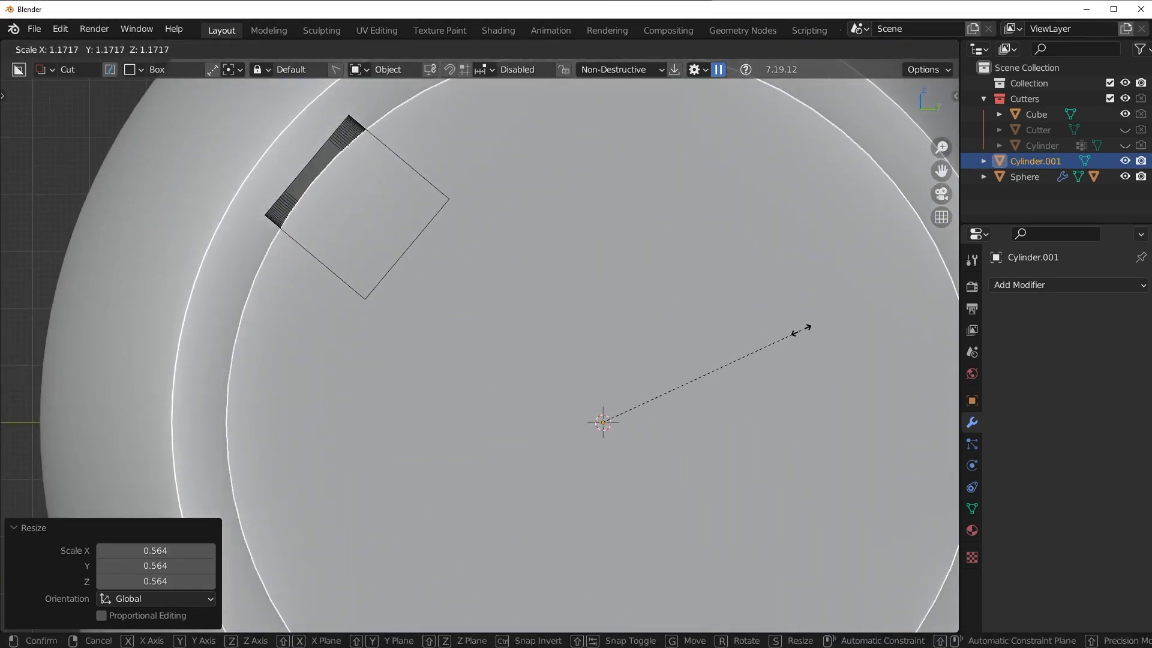
pyautogui.click(780, 329)
# - Try subtracting the cylinder from the cube cutter with a non-destructive Difference boolean
pyautogui.moveTo(772, 326); pyautogui.dragTo(589, 244, button='middle')
pyautogui.keyDown('shift'); pyautogui.click(554, 191); pyautogui.keyUp('shift')
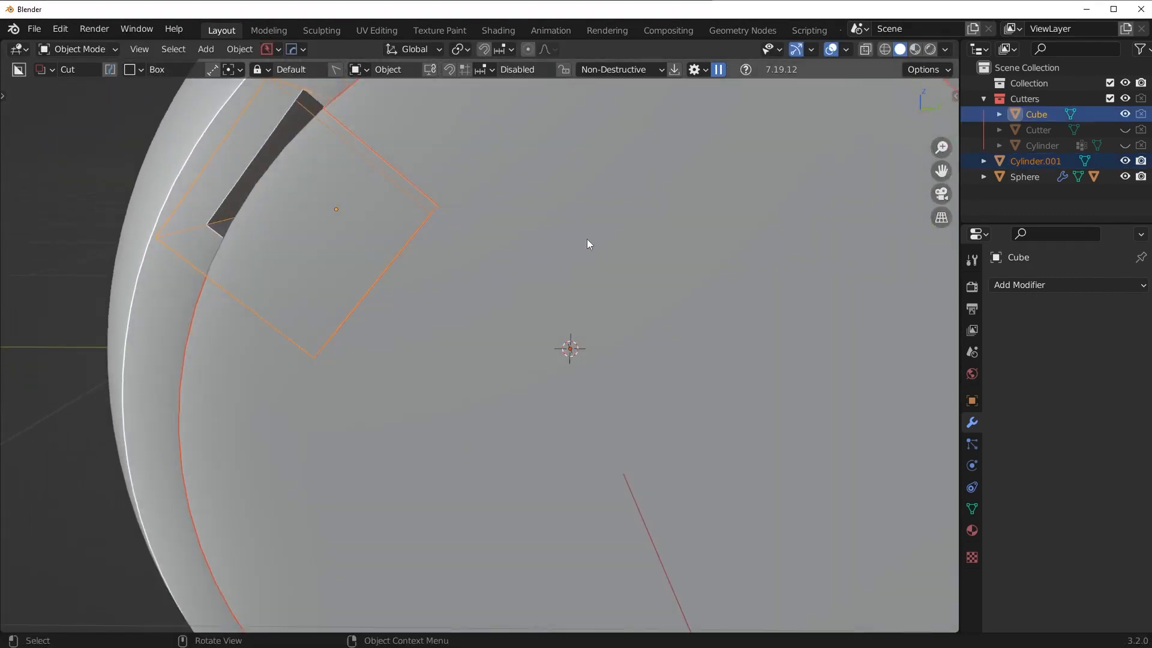
pyautogui.press('q')
pyautogui.moveTo(593, 300)
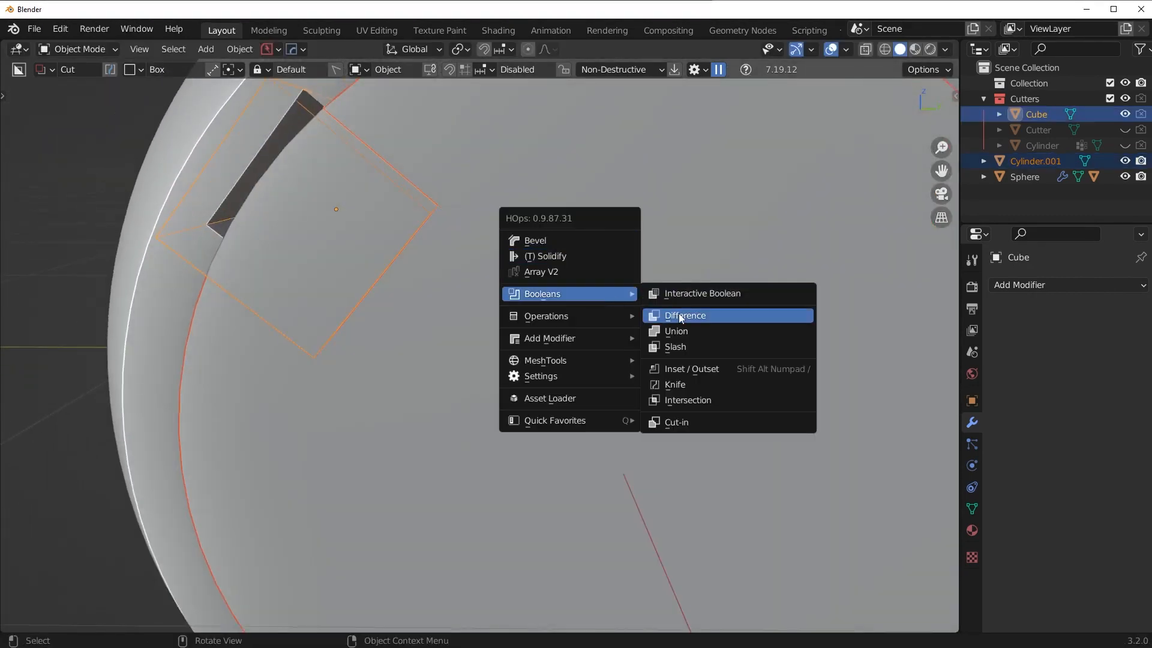
pyautogui.click(679, 314)
pyautogui.press('KP_3')
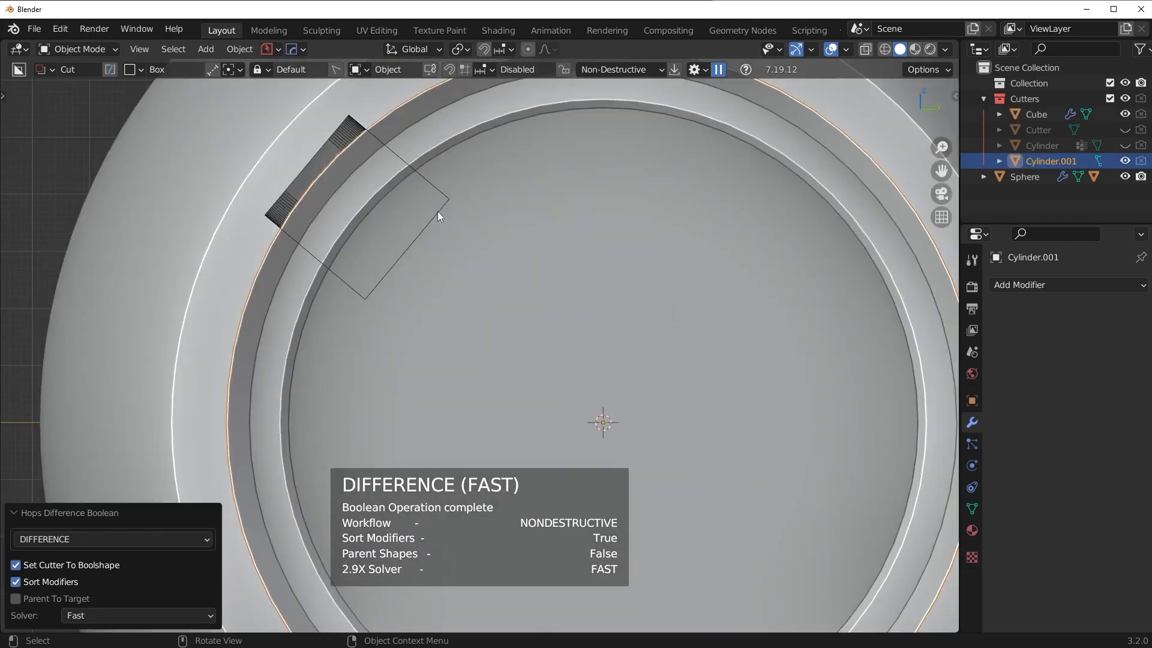
pyautogui.keyDown('shift'); pyautogui.moveTo(438, 211); pyautogui.dragTo(480, 297, button='middle'); pyautogui.keyUp('shift')
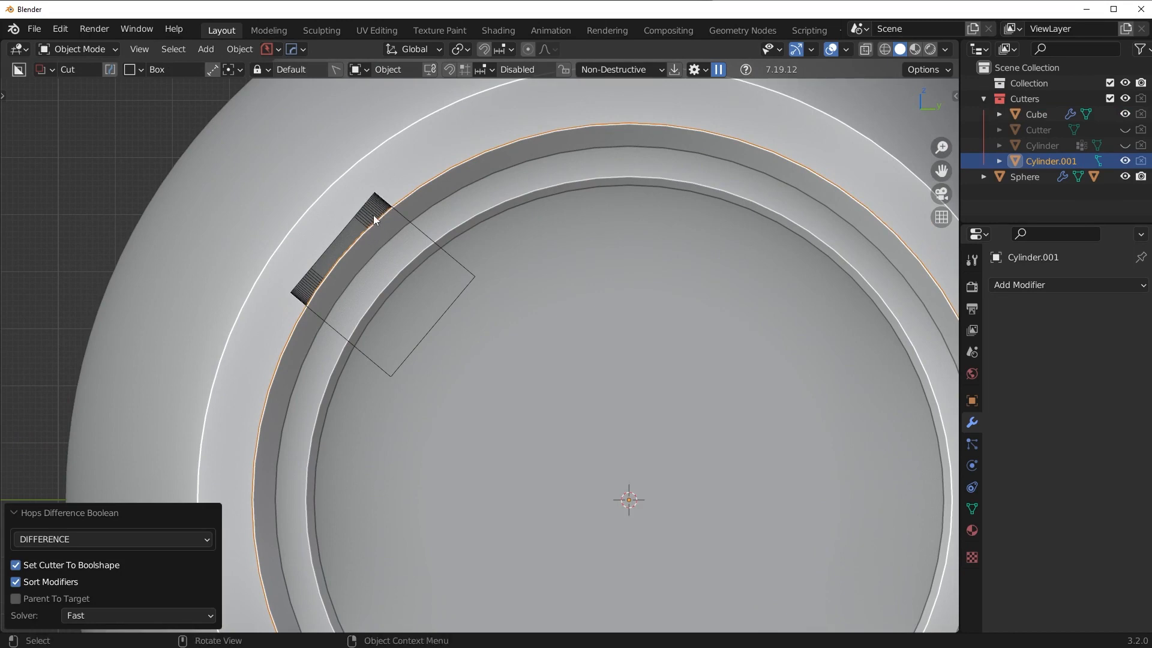
pyautogui.scroll(2, 373, 219)
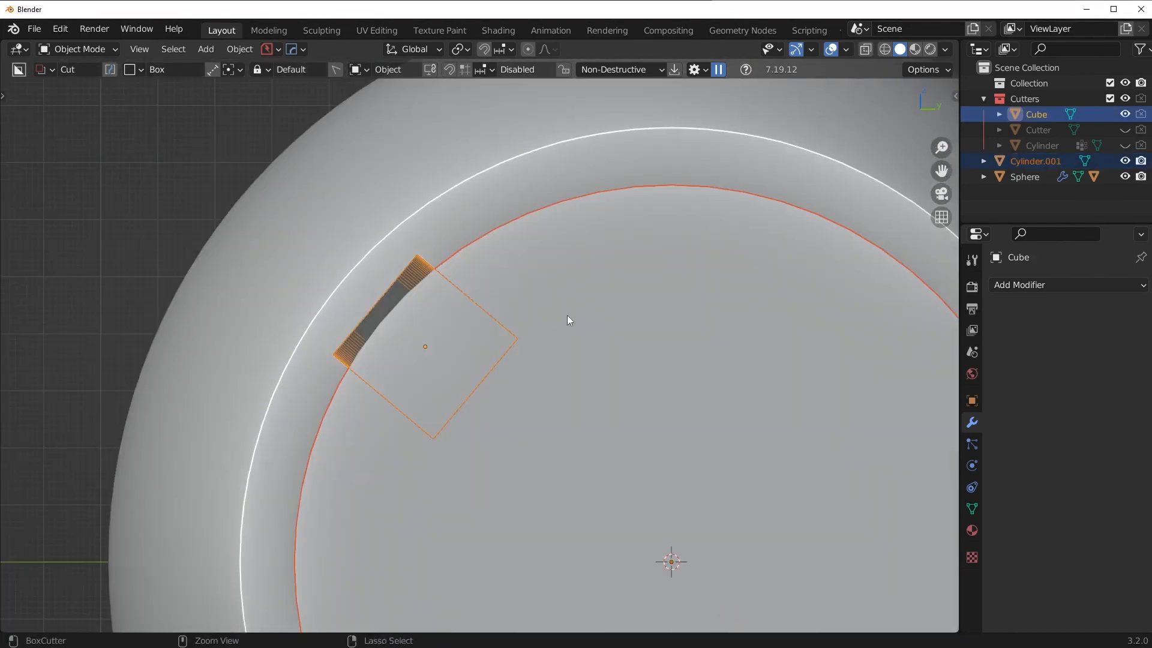
# - Delete both end cap faces of the new cylinder to leave an open tube, and return to Object Mode in solid shading
pyautogui.click(643, 324)
pyautogui.moveTo(642, 323); pyautogui.dragTo(528, 380, button='middle')
pyautogui.press('Tab')
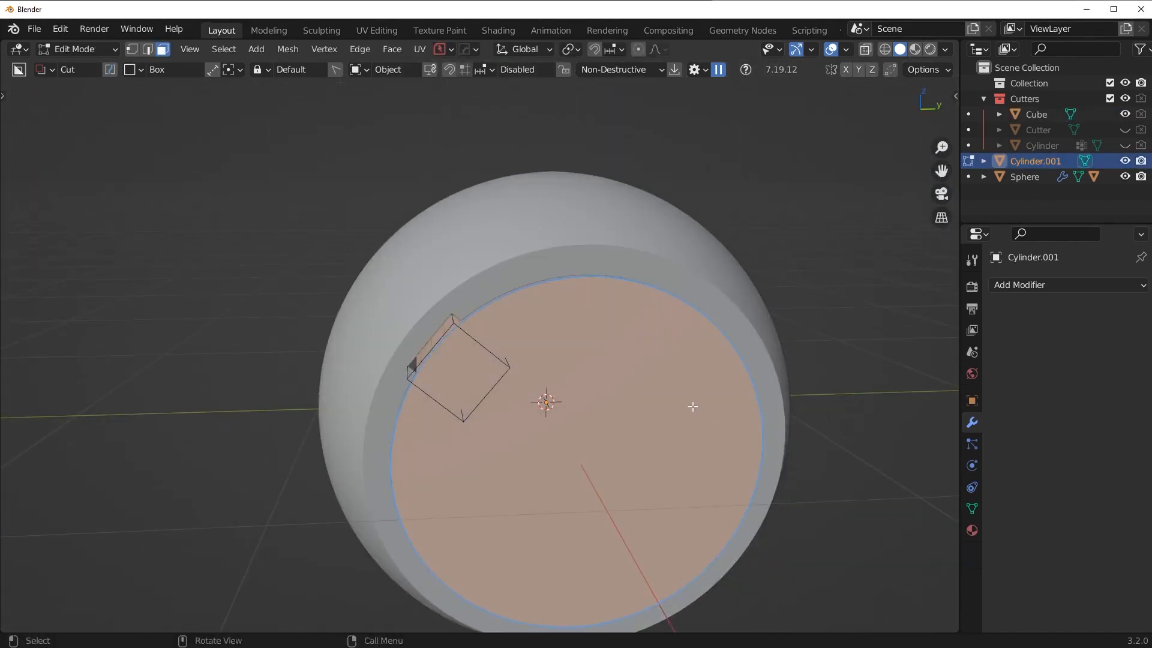
pyautogui.click(583, 374)
pyautogui.moveTo(483, 387)
pyautogui.mouseDown(button='middle')
pyautogui.moveTo(528, 404)
pyautogui.moveTo(606, 398)
pyautogui.mouseUp(button='middle')
pyautogui.hotkey('shift', 'z')
pyautogui.moveTo(351, 403); pyautogui.dragTo(393, 417, button='middle')
pyautogui.moveTo(160, 456)
pyautogui.mouseDown(button='middle')
pyautogui.moveTo(595, 396)
pyautogui.moveTo(610, 354)
pyautogui.mouseUp(button='middle')
pyautogui.press('x')
pyautogui.click(570, 431)
pyautogui.press('z')
pyautogui.click(668, 432)
pyautogui.press('Tab')
pyautogui.click(665, 288)
# - Isolate the open cylinder and add a Solidify modifier thickening it outward by about -0.25 with offset -1.00, then show the other objects again
pyautogui.press('KP_Divide')
pyautogui.moveTo(501, 387)
pyautogui.mouseDown(button='middle')
pyautogui.moveTo(490, 388)
pyautogui.moveTo(510, 325)
pyautogui.moveTo(534, 354)
pyautogui.mouseUp(button='middle')
pyautogui.press('KP_Divide')
pyautogui.press('KP_3')
pyautogui.press('KP_Divide')
pyautogui.moveTo(643, 336); pyautogui.dragTo(722, 398, button='middle')
pyautogui.press('q')
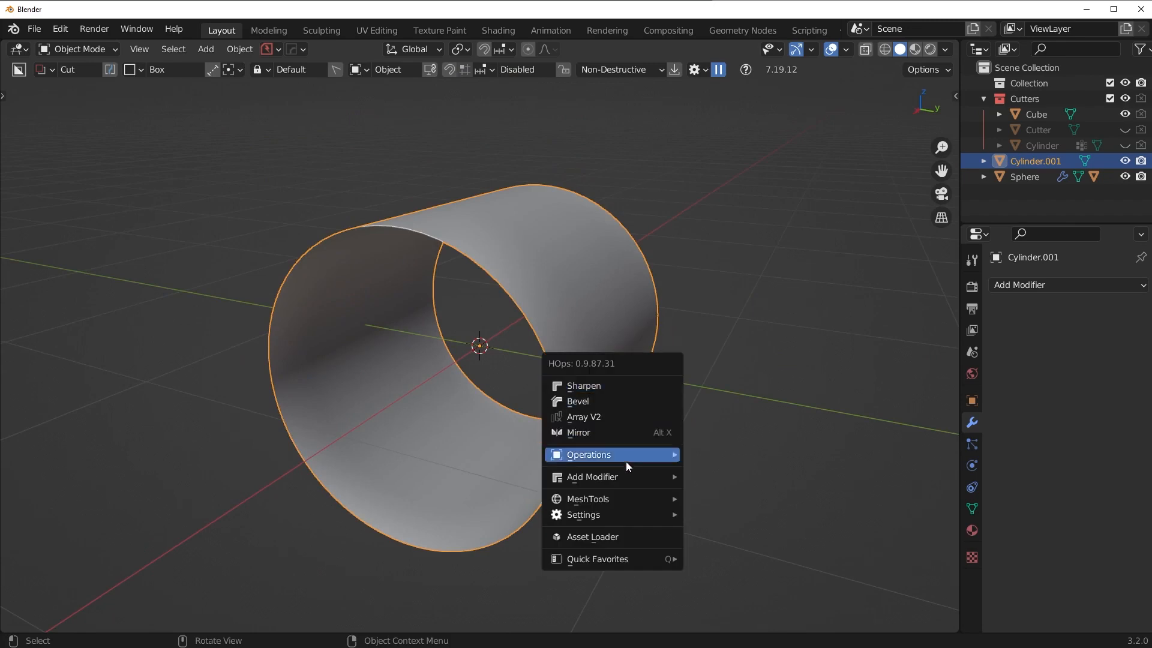
pyautogui.moveTo(620, 475)
pyautogui.click(713, 494)
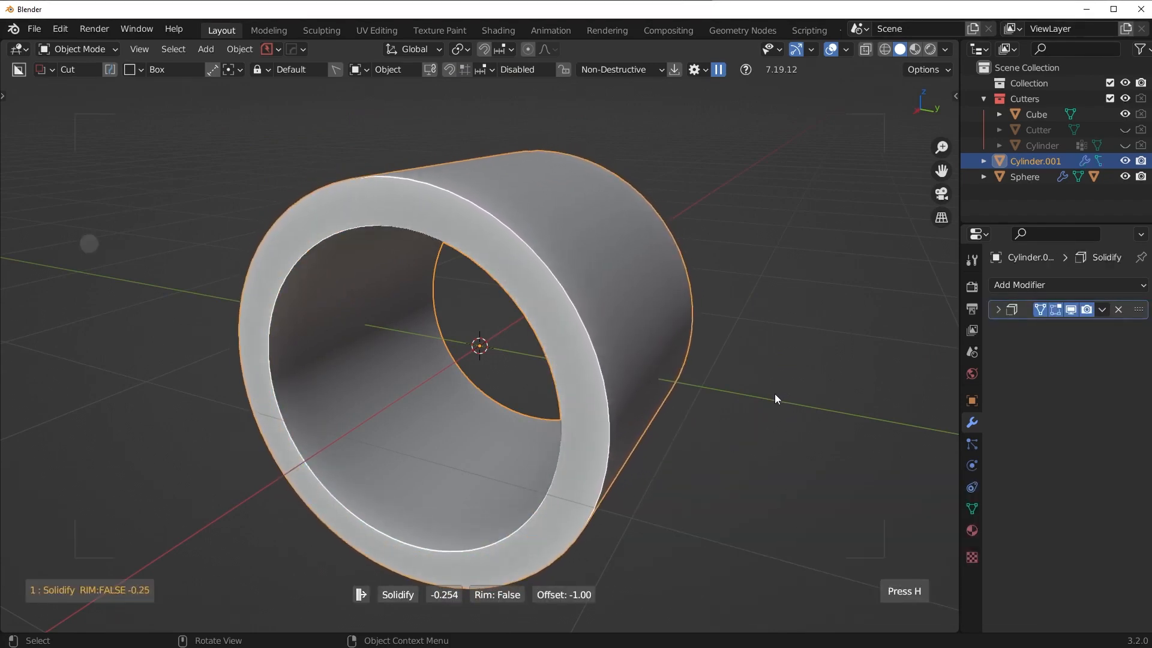
pyautogui.click(761, 399)
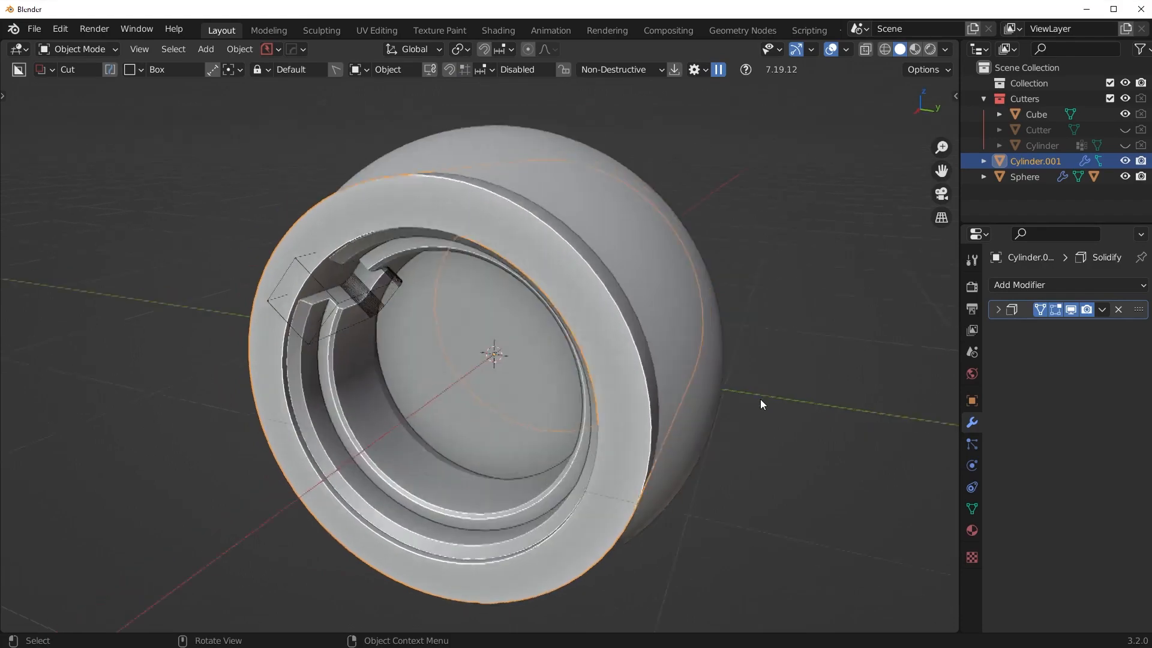
# - Subtract the solidified cylinder ring from the cube cutter with a non-destructive Difference boolean
pyautogui.moveTo(761, 398); pyautogui.dragTo(323, 353, button='middle')
pyautogui.moveTo(397, 369); pyautogui.dragTo(532, 383, button='middle')
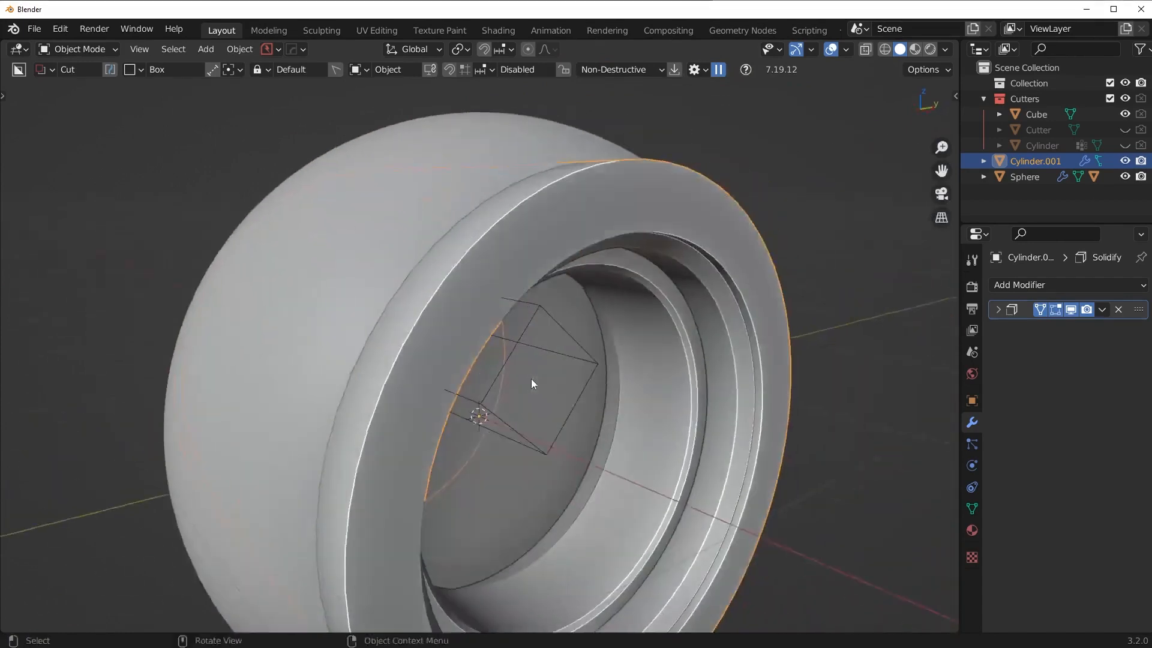
pyautogui.scroll(2, 552, 342)
pyautogui.click(577, 278)
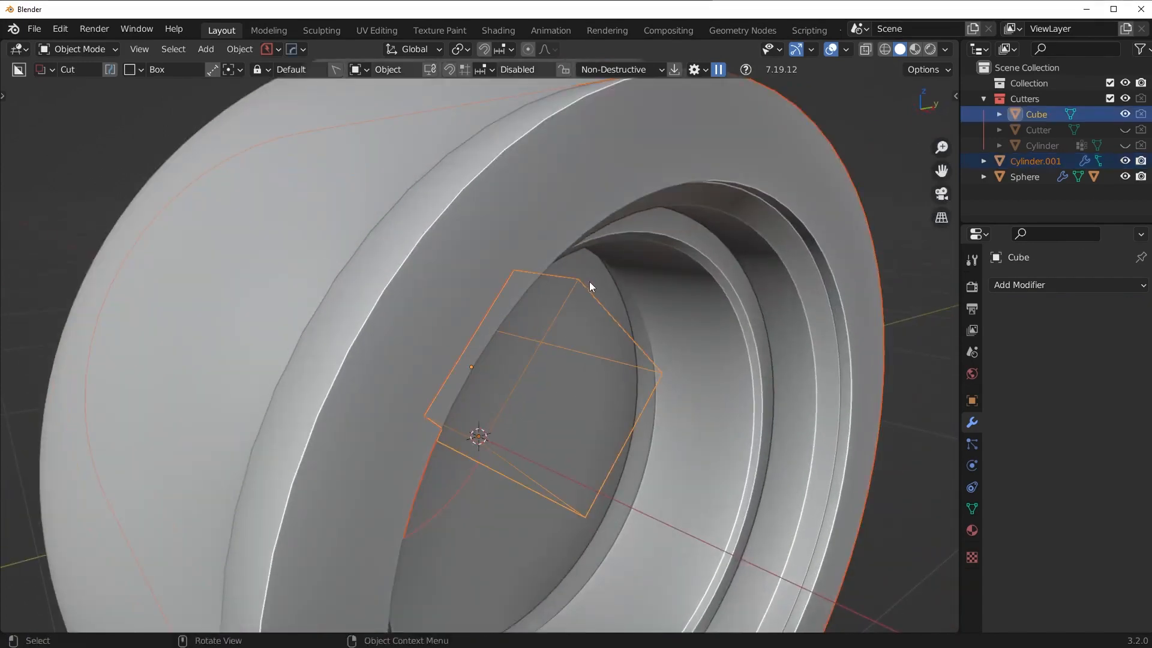
pyautogui.moveTo(589, 282); pyautogui.dragTo(641, 389, button='middle')
pyautogui.press('q')
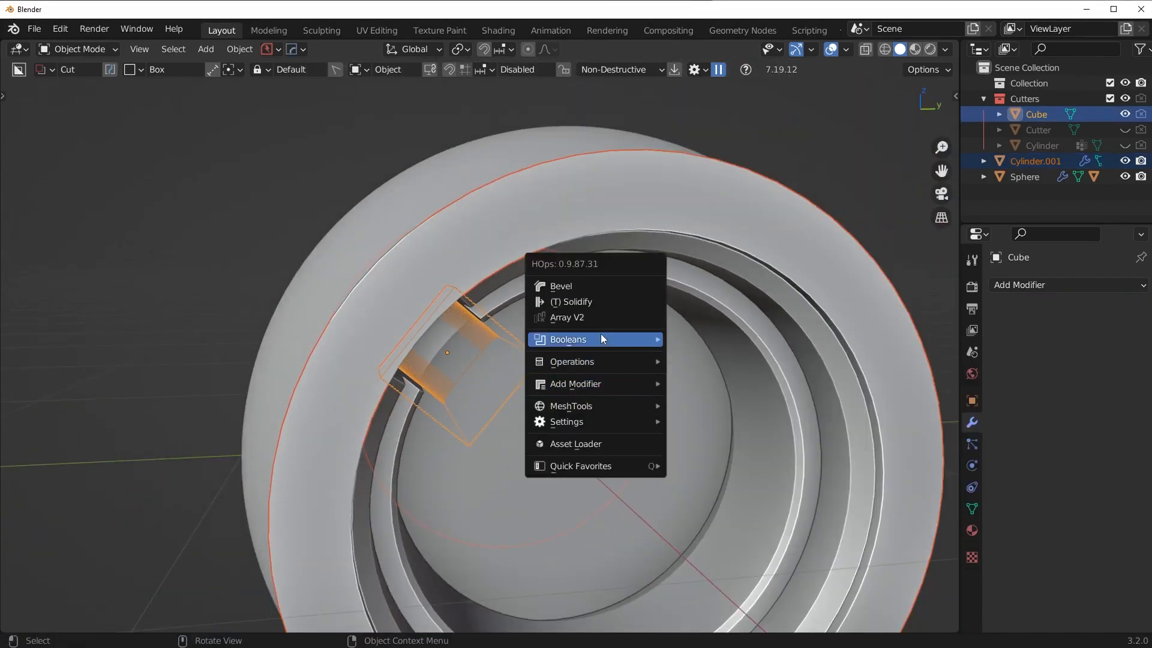
pyautogui.moveTo(600, 339)
pyautogui.click(724, 363)
# - Fine-tune the ring cutter's overlap with the cube by scaling it uniformly to about 0.997
pyautogui.moveTo(723, 365); pyautogui.dragTo(618, 344, button='middle')
pyautogui.scroll(3, 618, 344)
pyautogui.keyDown('shift'); pyautogui.moveTo(454, 366); pyautogui.dragTo(538, 327, button='middle'); pyautogui.keyUp('shift')
pyautogui.scroll(3, 538, 326)
pyautogui.keyDown('shift'); pyautogui.moveTo(385, 287); pyautogui.dragTo(401, 325, button='middle'); pyautogui.keyUp('shift')
pyautogui.scroll(1, 401, 325)
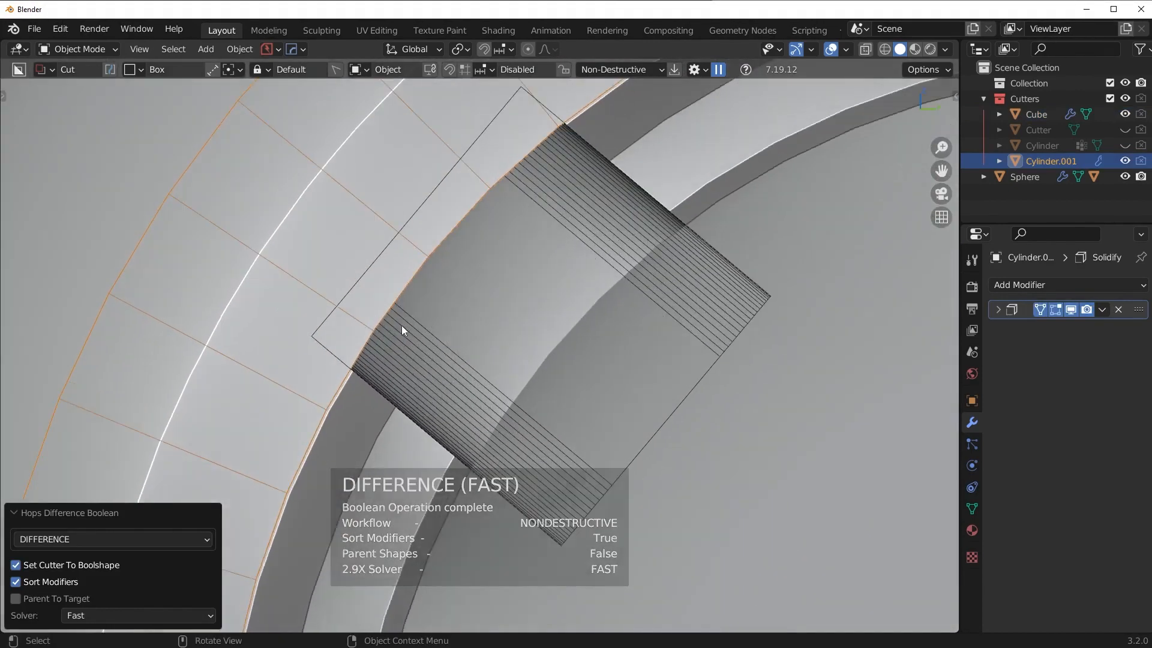
pyautogui.scroll(-5, 722, 424)
pyautogui.press('s')
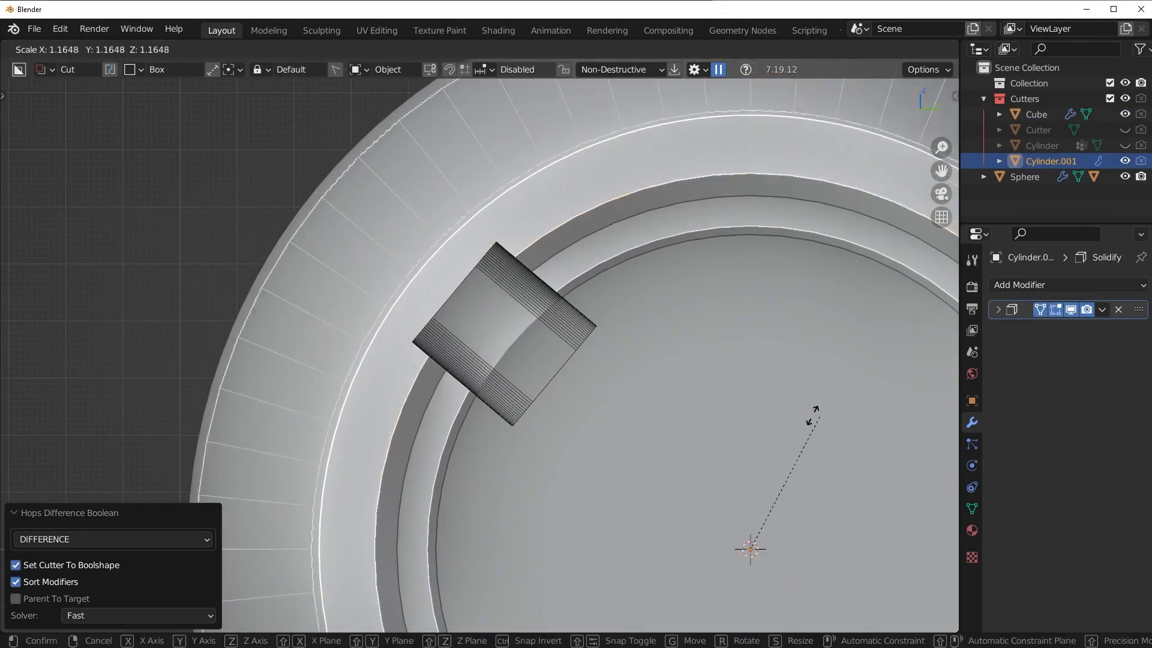
pyautogui.click(740, 429)
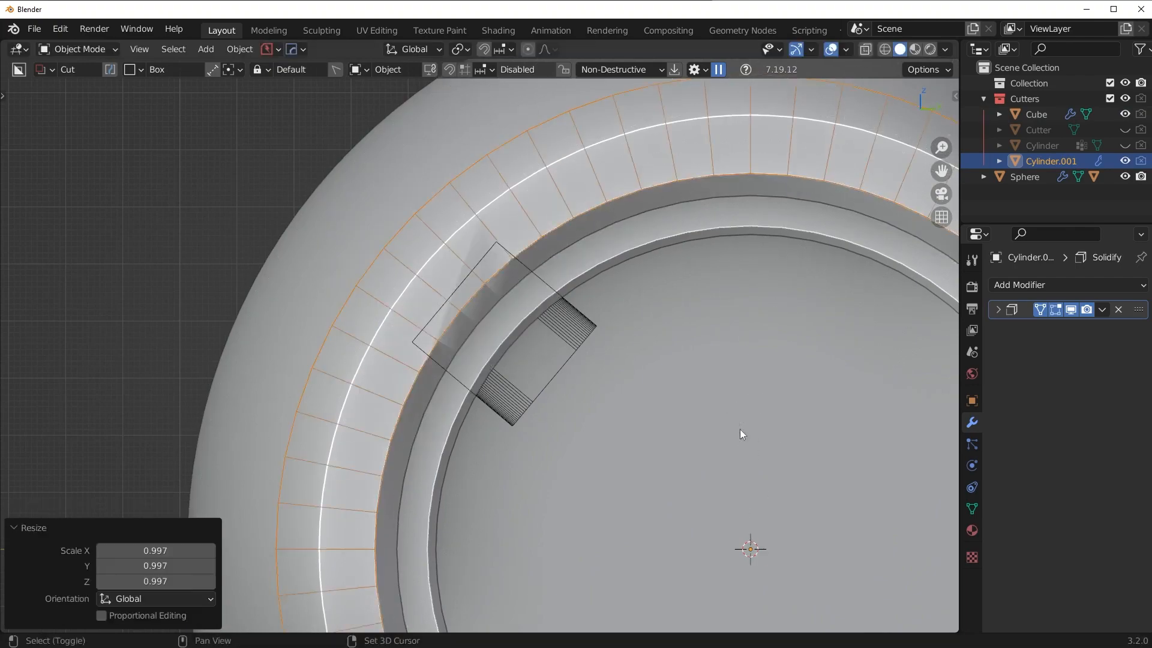
# - Examine the trimmed notch on the sphere and toggle the viewport display of the cube cutter's boolean off and on
pyautogui.scroll(2, 720, 417)
pyautogui.scroll(-3, 636, 402)
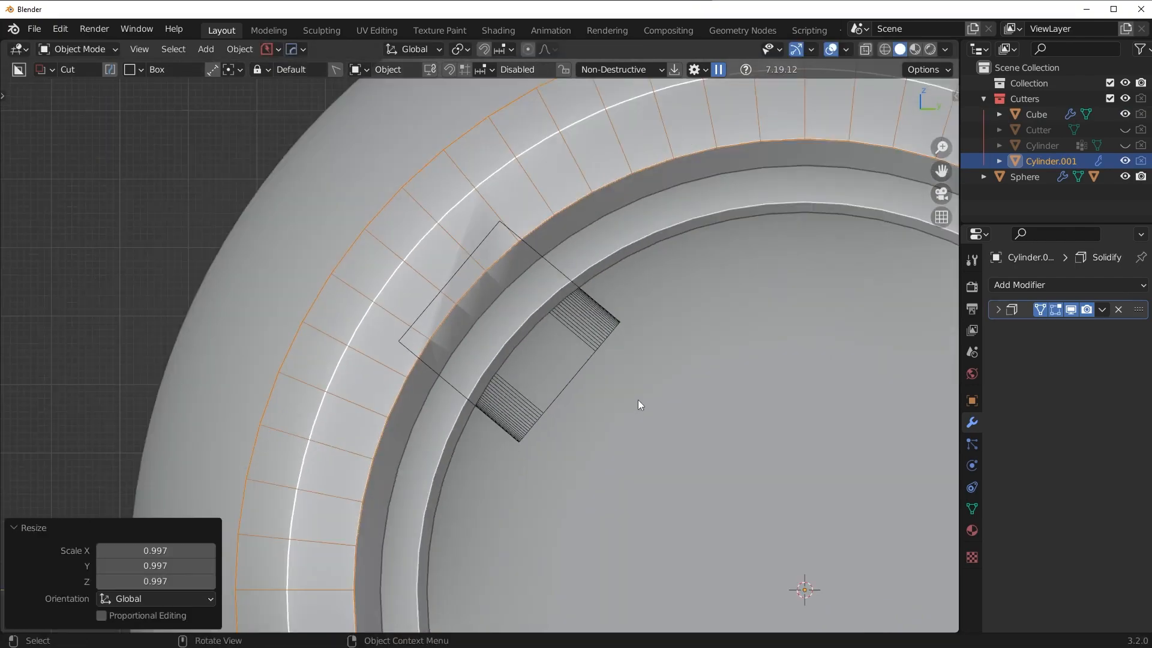
pyautogui.scroll(4, 422, 257)
pyautogui.scroll(-1, 452, 274)
pyautogui.scroll(-5, 451, 274)
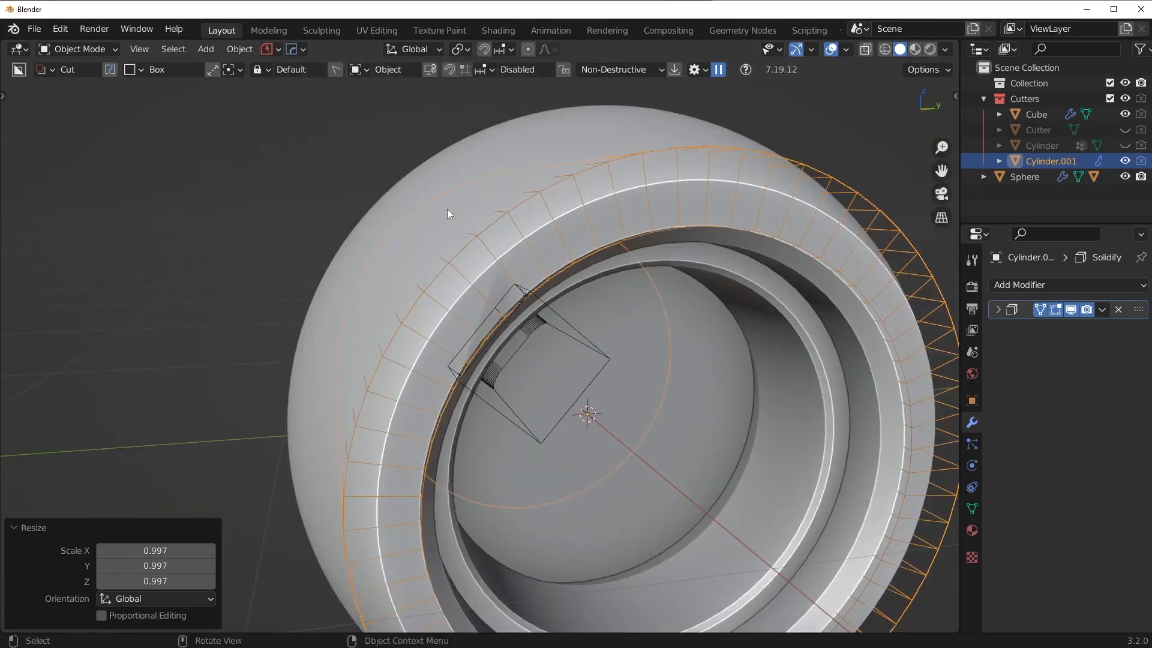
pyautogui.click(448, 213)
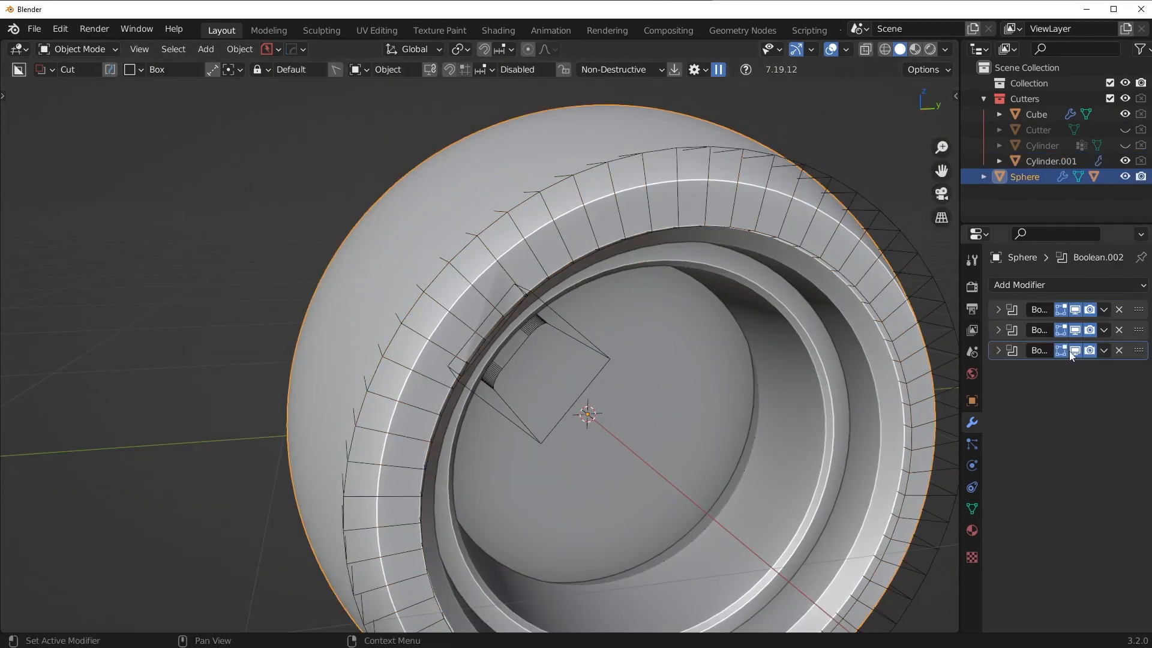
pyautogui.click(525, 341)
pyautogui.moveTo(525, 341); pyautogui.dragTo(551, 325, button='middle')
pyautogui.click(1075, 309)
pyautogui.click(1076, 309)
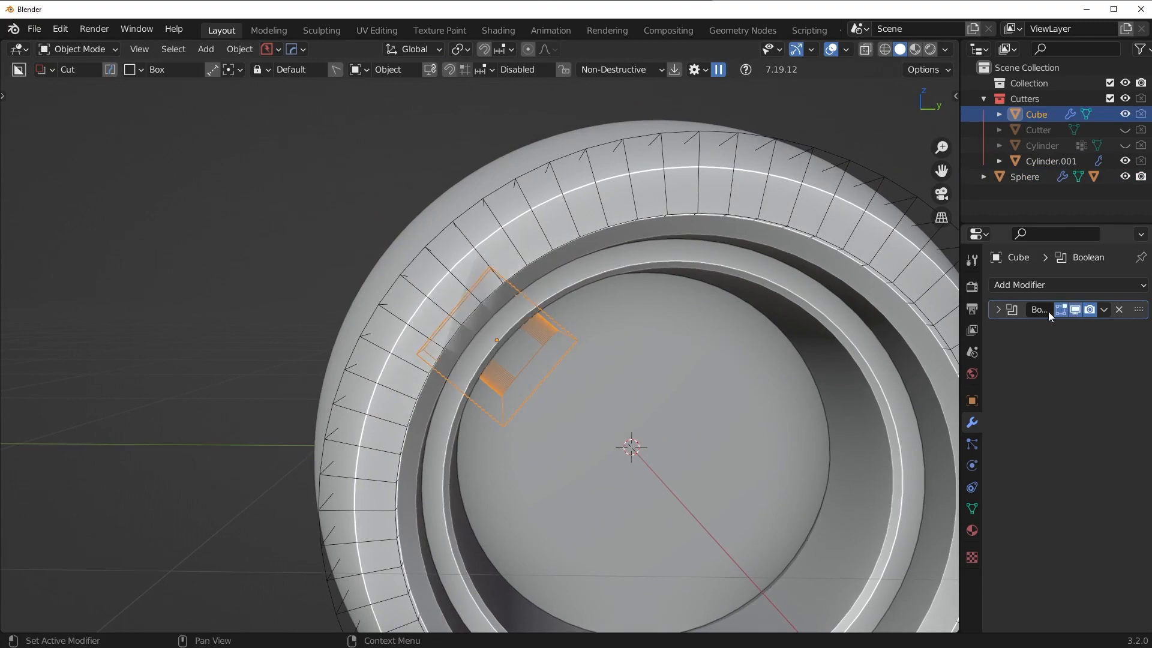
# - Set the cube cutter's Boolean modifier to the Exact solver and reselect the sphere
pyautogui.click(1000, 309)
pyautogui.click(1110, 390)
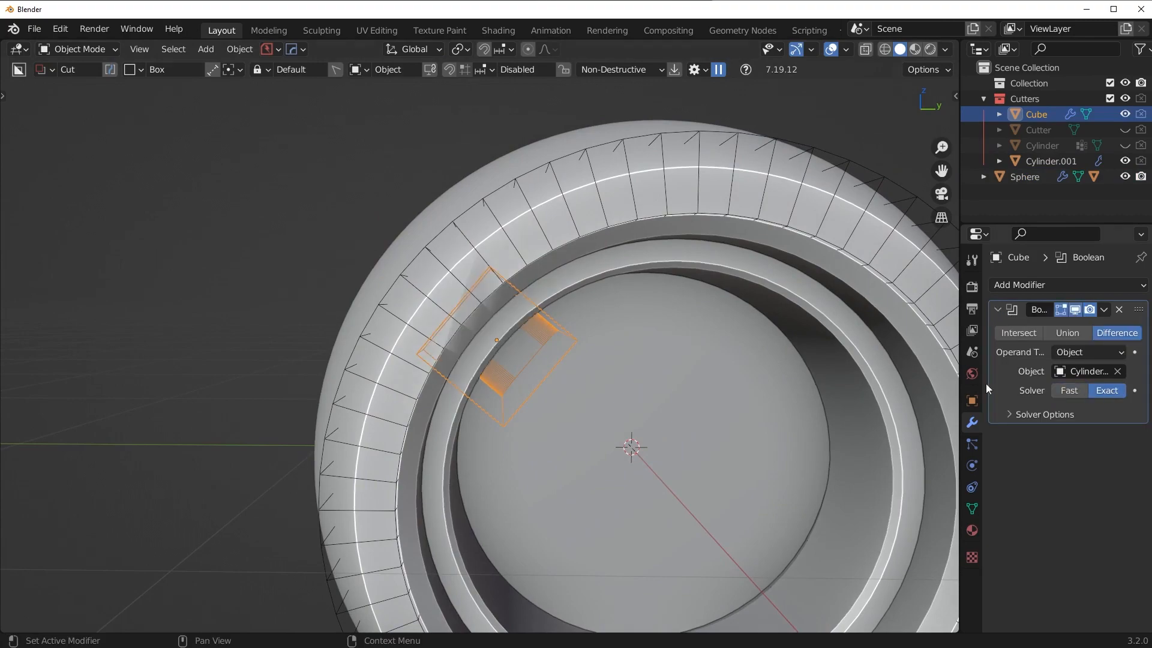
pyautogui.moveTo(612, 333); pyautogui.dragTo(514, 362, button='middle')
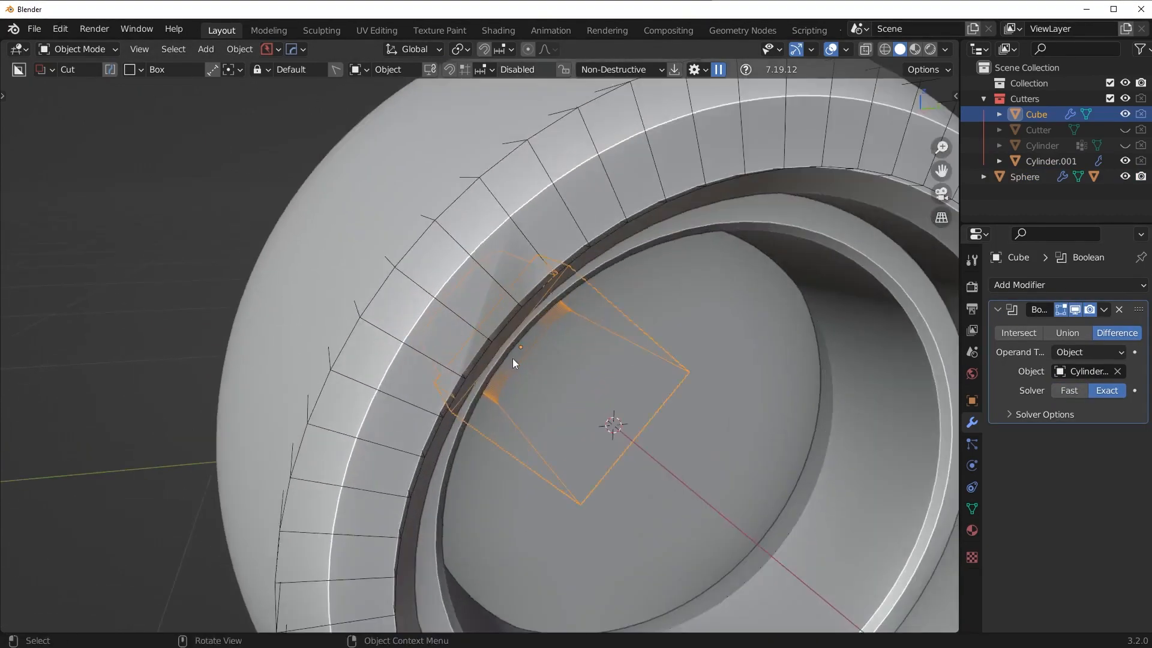
pyautogui.click(513, 359)
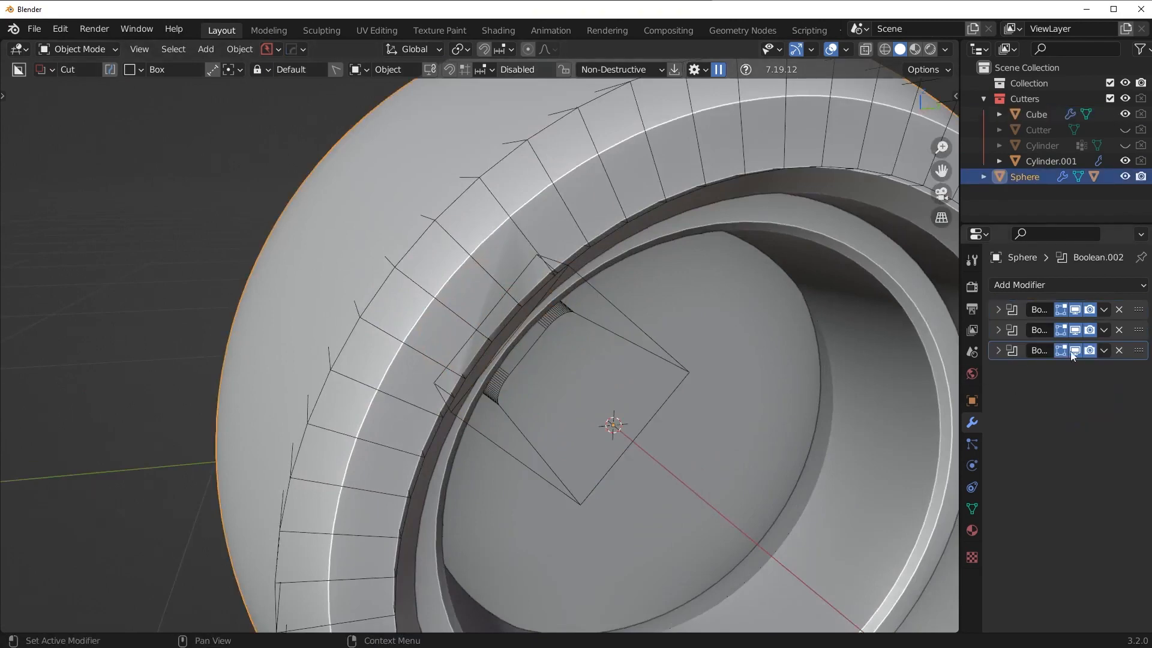
# - Set the sphere's last Boolean modifier, the one using the Cube, to the Exact solver and check the resulting notch
pyautogui.click(997, 351)
pyautogui.click(1101, 430)
pyautogui.moveTo(648, 360); pyautogui.dragTo(627, 339, button='middle')
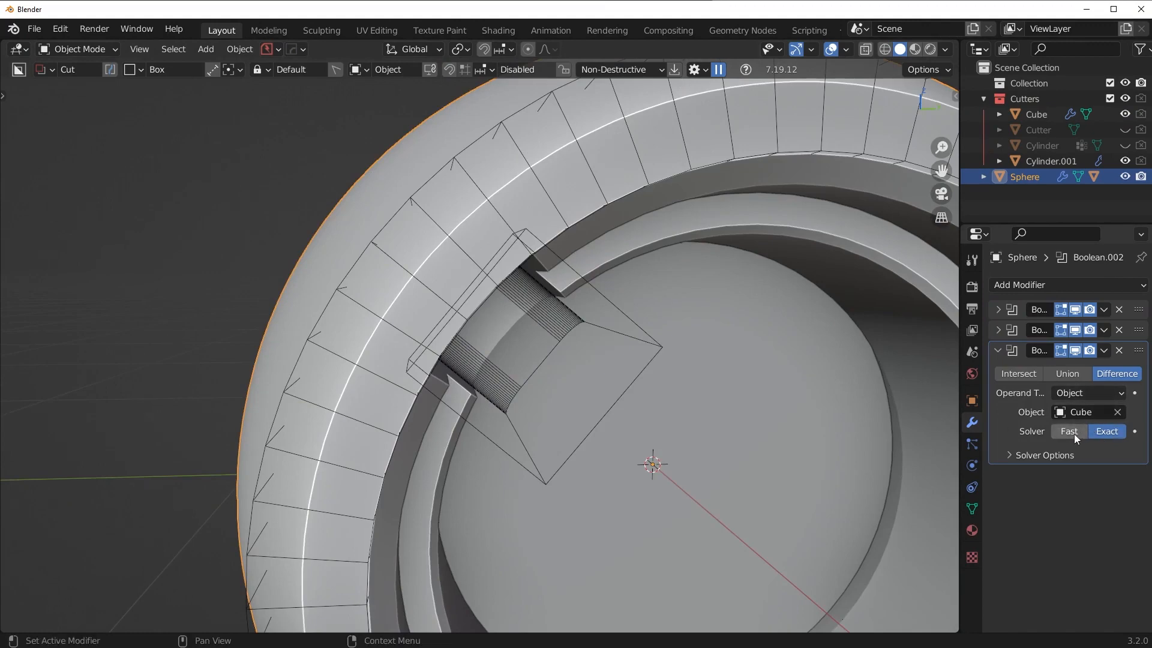
pyautogui.scroll(4, 570, 417)
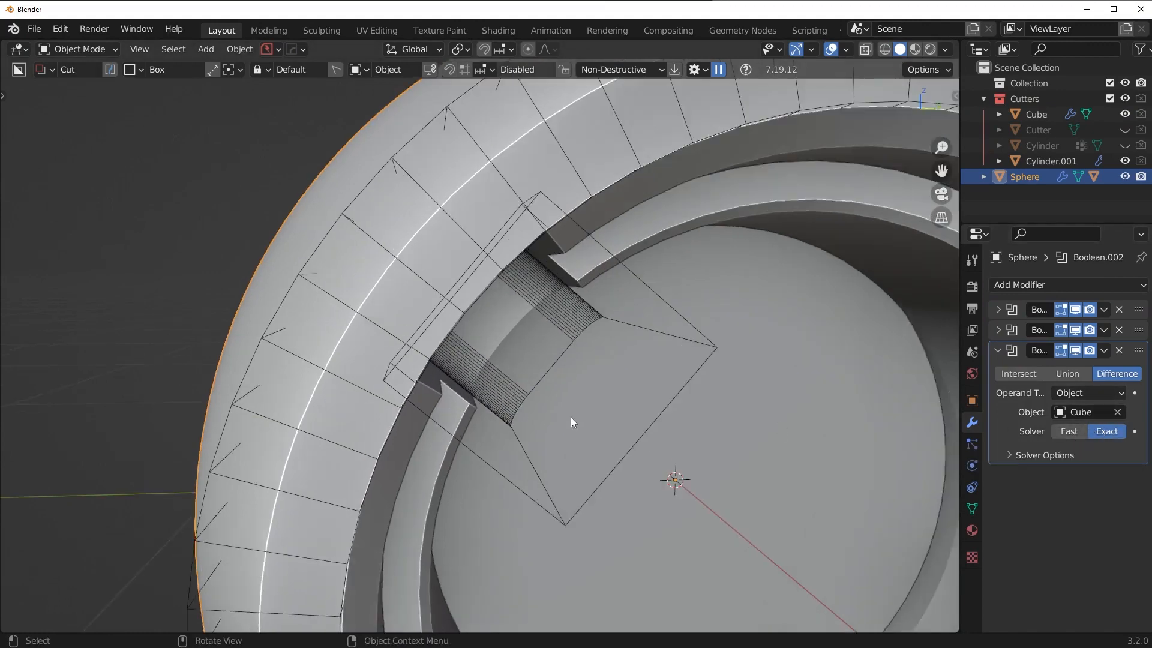
pyautogui.scroll(2, 372, 354)
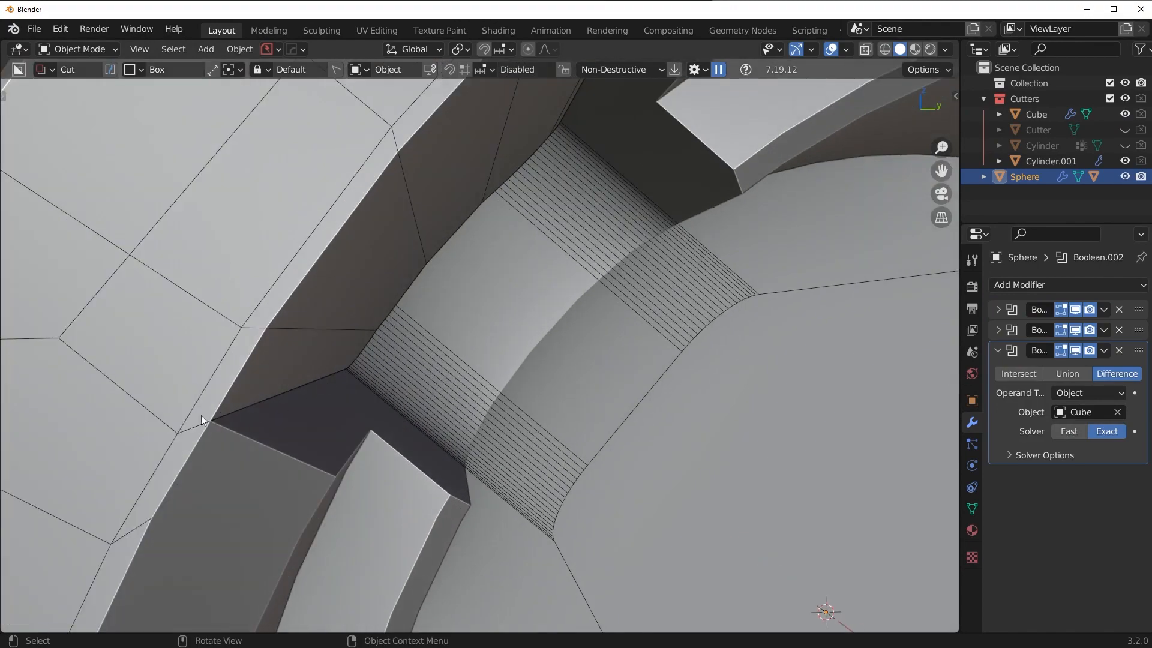
pyautogui.scroll(-5, 200, 415)
pyautogui.moveTo(564, 369); pyautogui.dragTo(573, 343, button='middle')
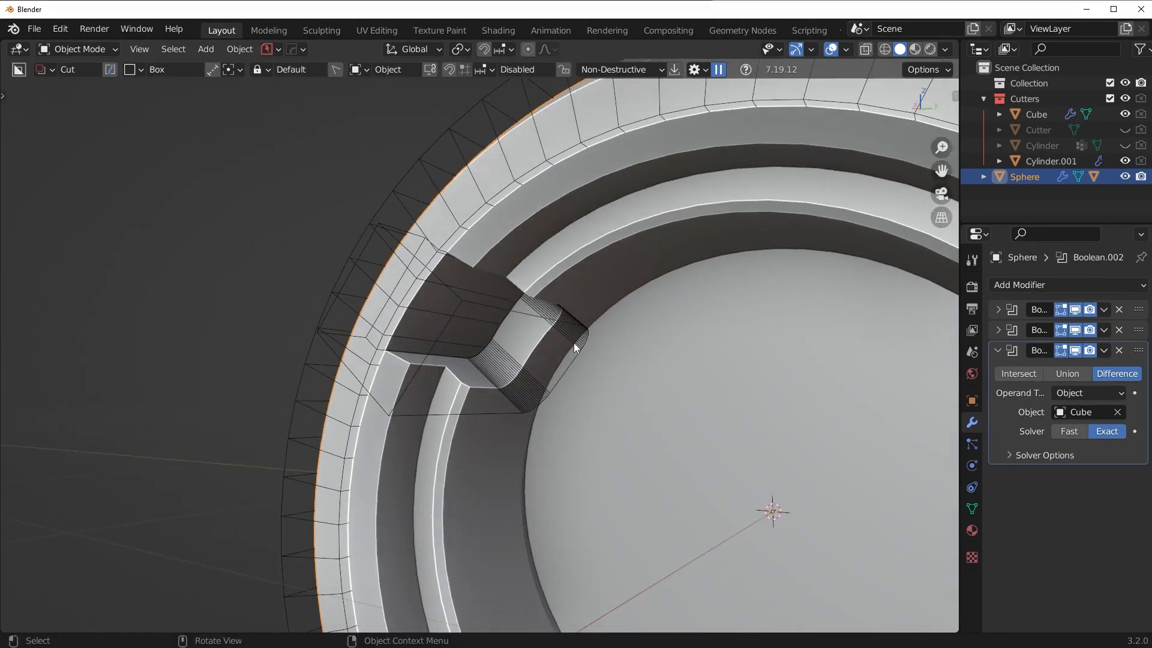
# - Hide the Cutters collection and examine the clean notch on the sphere from the side view, up close and from afar
pyautogui.scroll(-6, 664, 360)
pyautogui.moveTo(664, 360)
pyautogui.mouseDown(button='middle')
pyautogui.moveTo(678, 365)
pyautogui.moveTo(643, 366)
pyautogui.mouseUp(button='middle')
pyautogui.hotkey('shift', '2')
pyautogui.press('KP_3')
pyautogui.scroll(1, 697, 330)
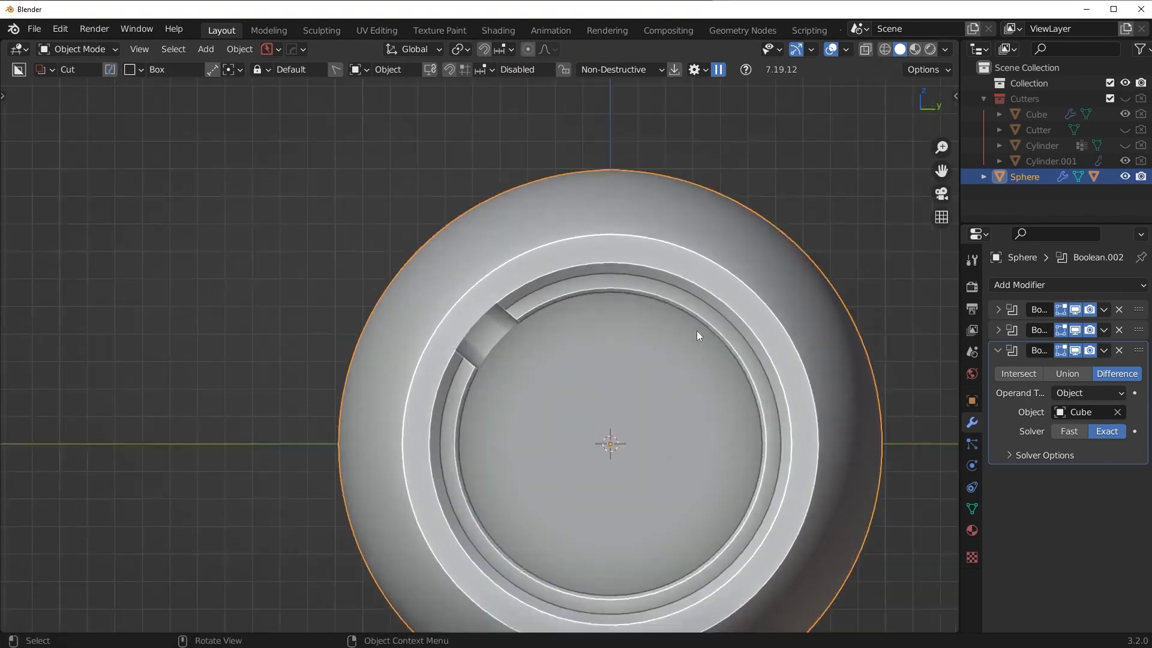
pyautogui.scroll(3, 495, 306)
pyautogui.scroll(-2, 506, 348)
pyautogui.scroll(7, 462, 352)
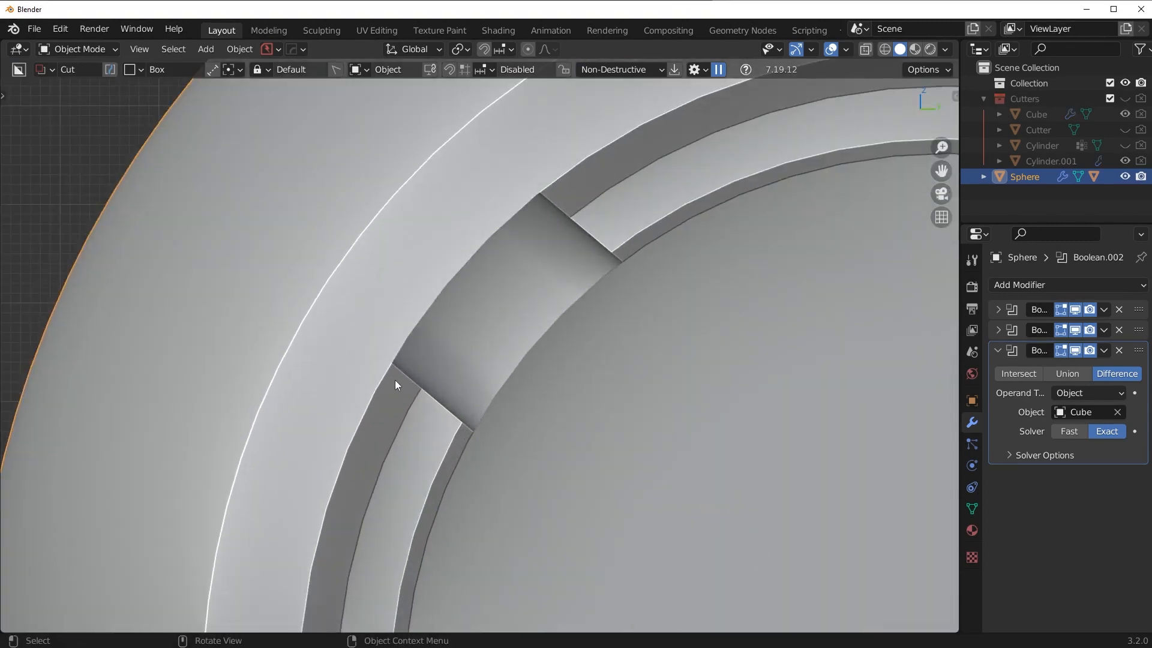
pyautogui.scroll(-4, 573, 199)
pyautogui.scroll(-4, 424, 414)
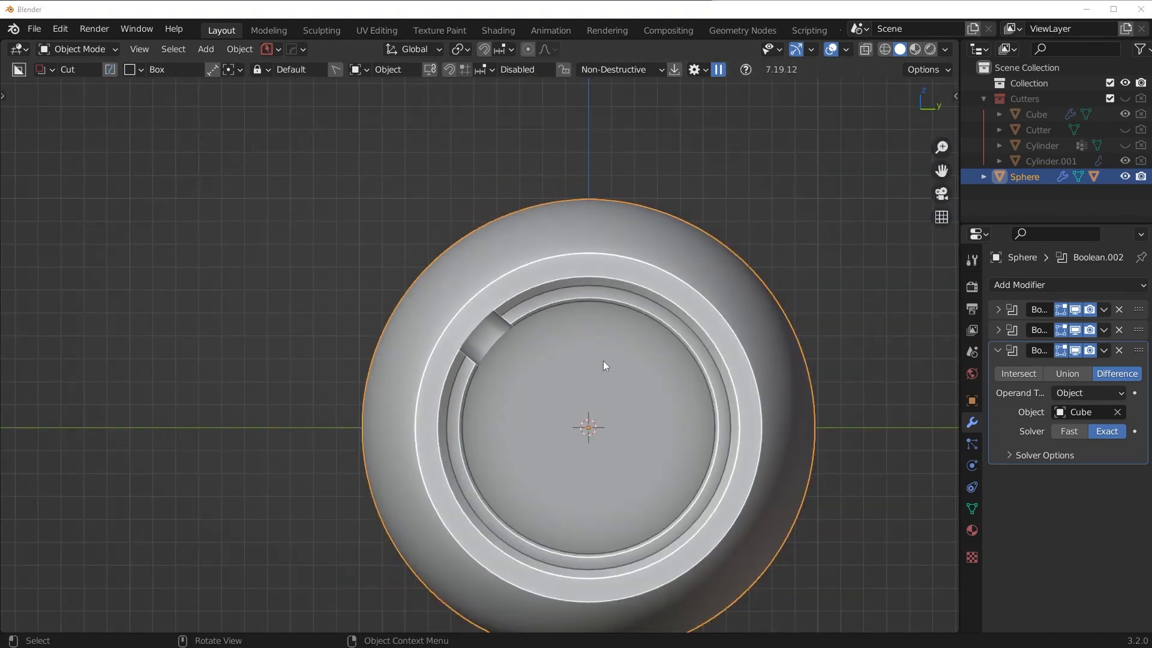
# - Bring back and select the cube cutter, and apply its Boolean modifier
pyautogui.moveTo(603, 361); pyautogui.dragTo(678, 366, button='middle')
pyautogui.press('q')
pyautogui.click(594, 392)
pyautogui.click(594, 394)
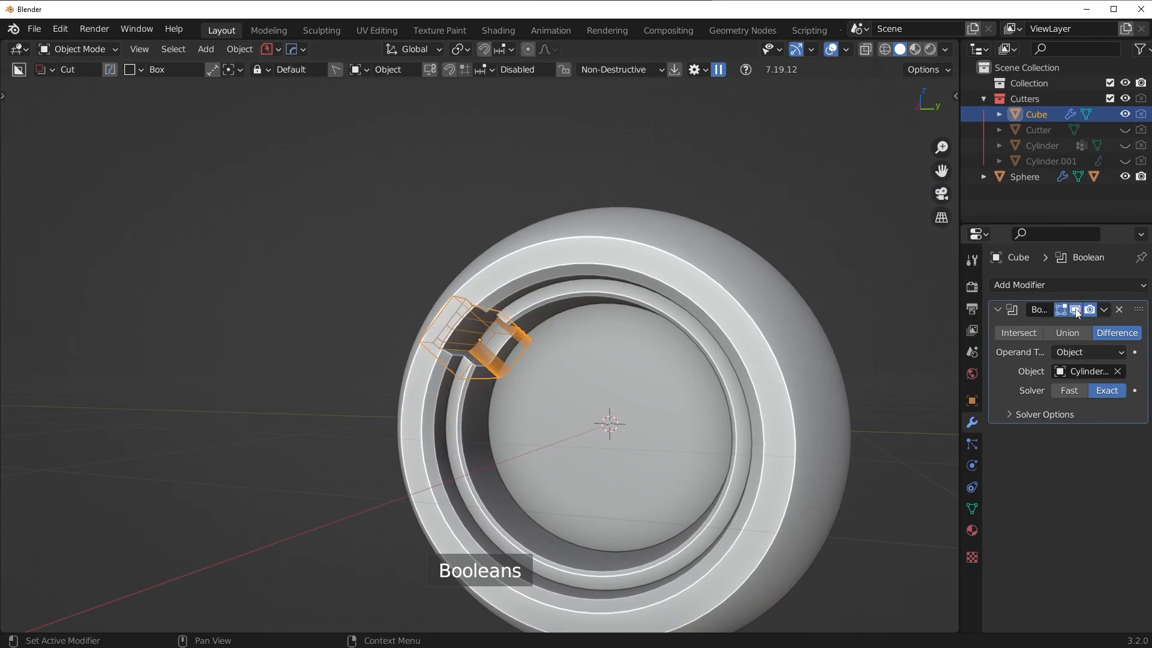
pyautogui.click(1104, 310)
pyautogui.click(1092, 323)
pyautogui.moveTo(595, 380); pyautogui.dragTo(624, 389, button='middle')
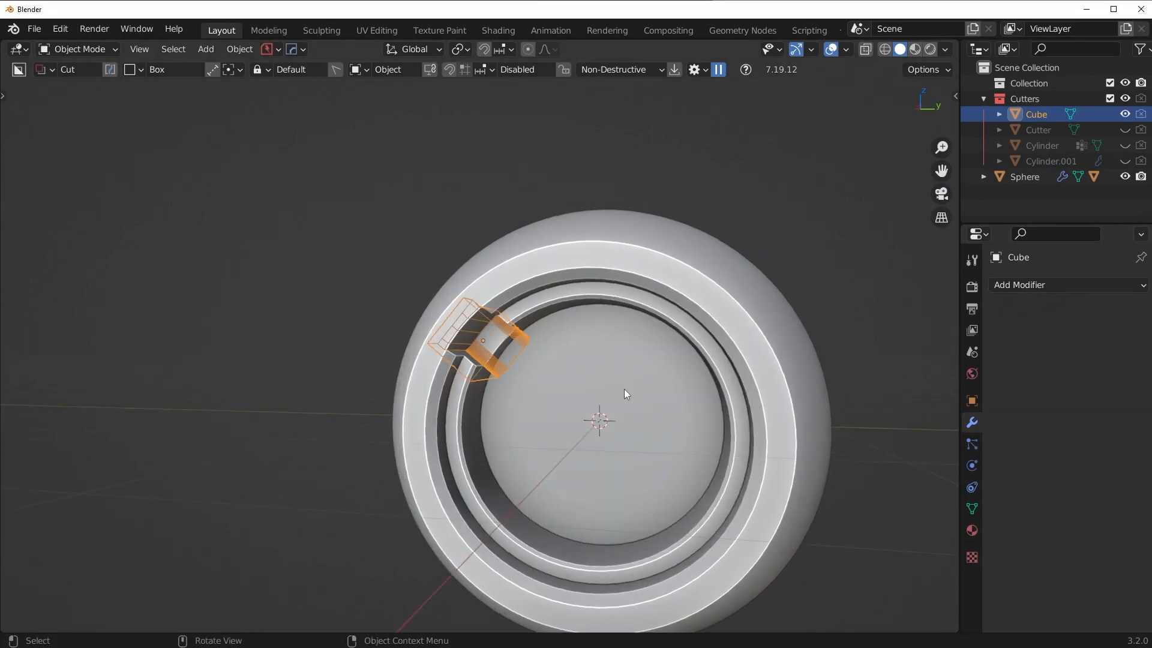
pyautogui.press('KP_3')
pyautogui.press('g')
pyautogui.click(570, 337)
pyautogui.moveTo(570, 338); pyautogui.dragTo(614, 400, button='middle')
pyautogui.scroll(2, 614, 400)
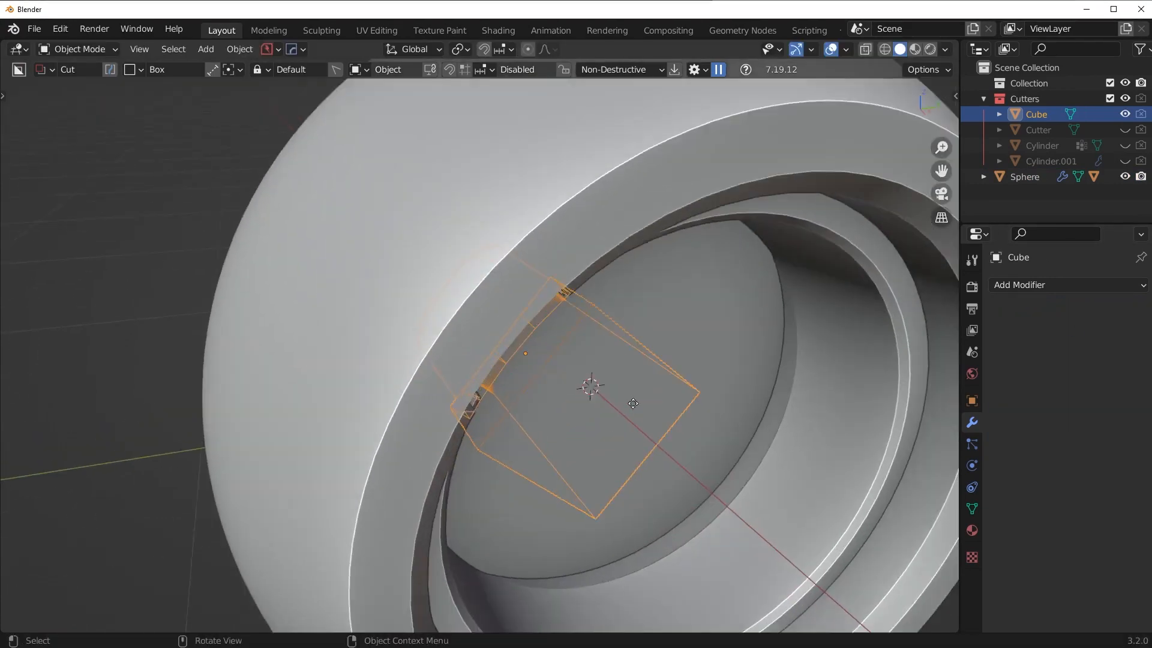
pyautogui.press('g')
pyautogui.rightClick(685, 448)
pyautogui.press('KP_3')
pyautogui.moveTo(686, 448); pyautogui.dragTo(518, 318, button='middle')
pyautogui.press('KP_3')
pyautogui.scroll(-3, 581, 462)
pyautogui.scroll(-3, 517, 307)
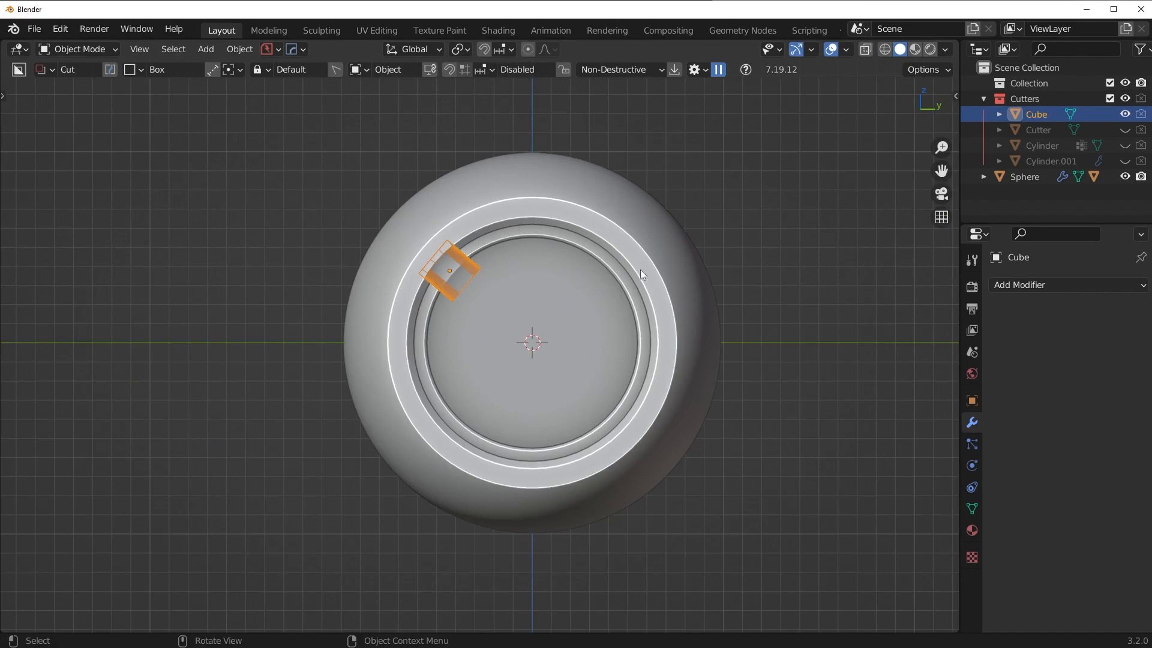
pyautogui.scroll(2, 504, 270)
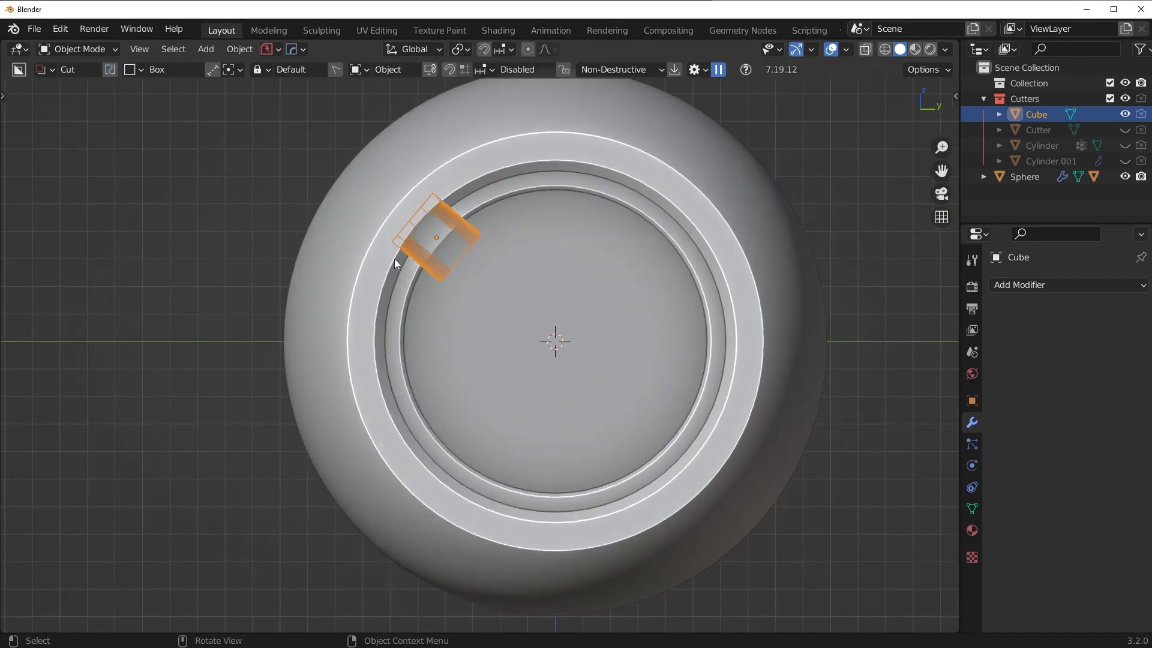
pyautogui.scroll(-2, 591, 462)
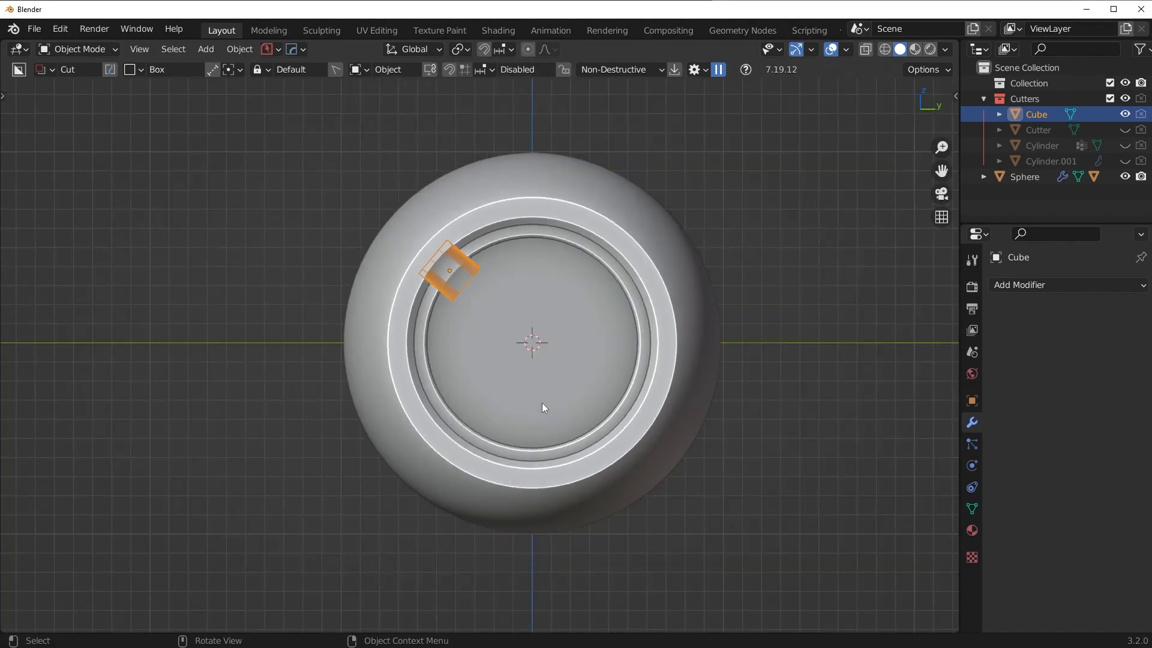
pyautogui.keyDown('shift'); pyautogui.moveTo(668, 362); pyautogui.dragTo(638, 350, button='middle'); pyautogui.keyUp('shift')
pyautogui.scroll(1, 649, 408)
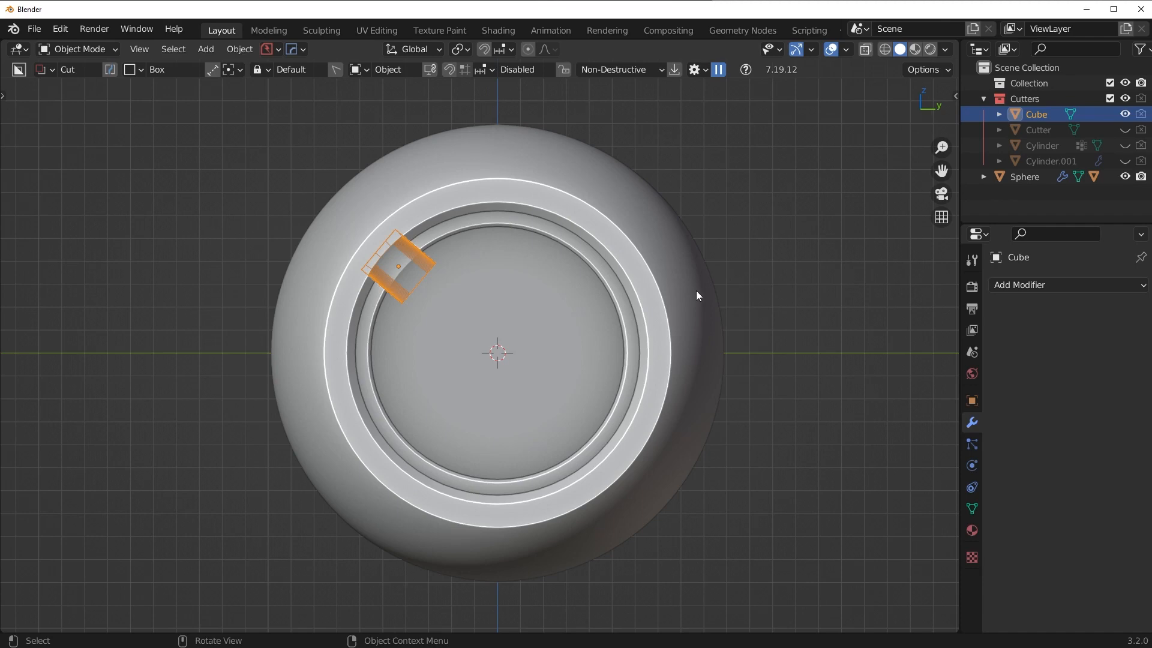
pyautogui.press('q')
pyautogui.moveTo(655, 416)
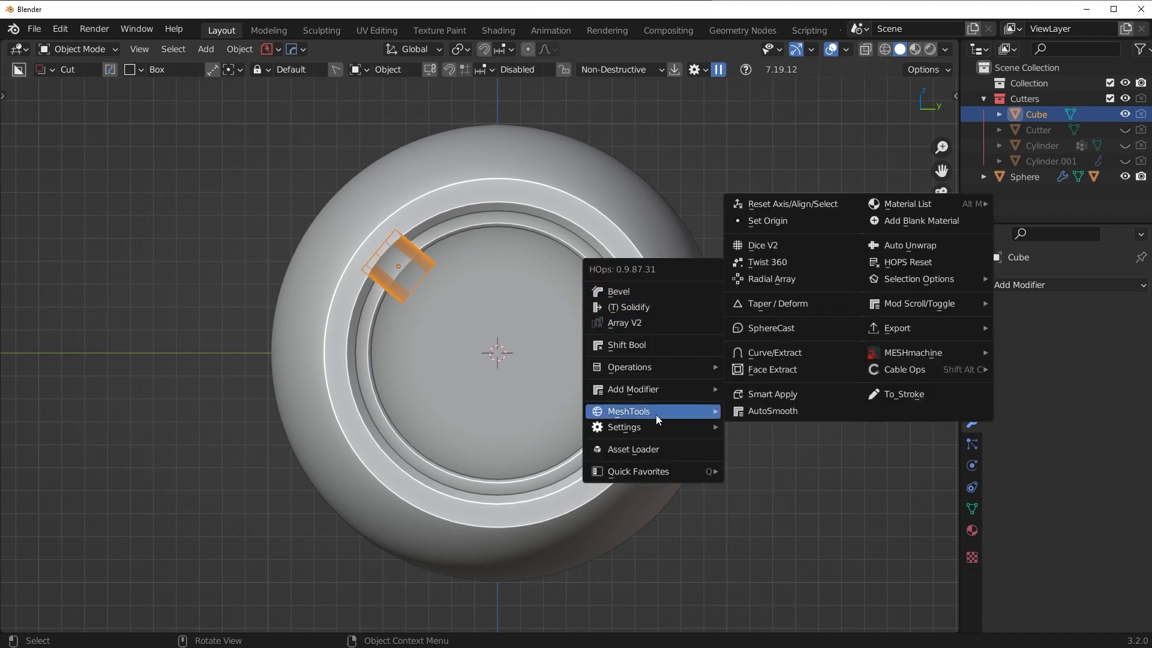
pyautogui.click(751, 391)
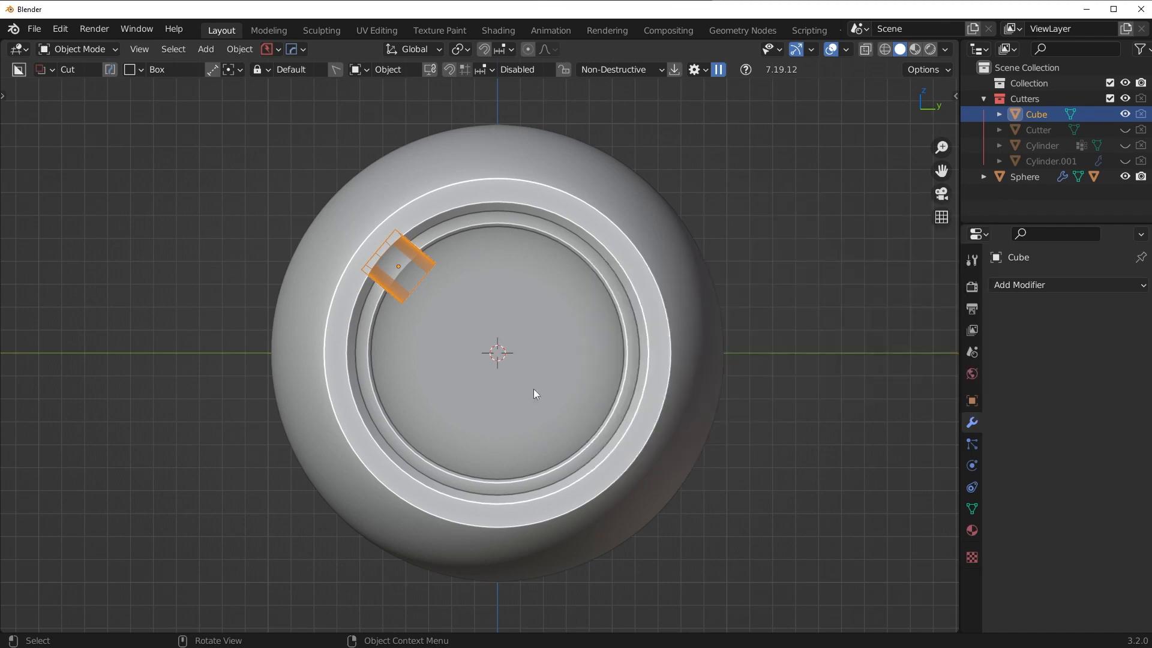
pyautogui.scroll(3, 525, 387)
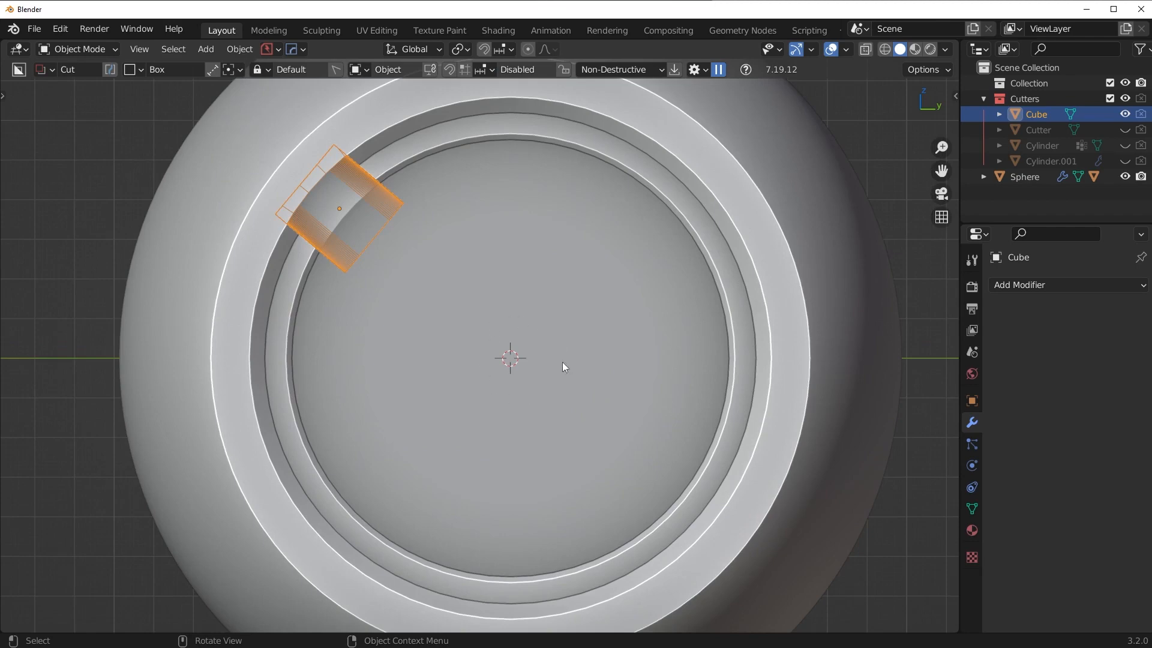
pyautogui.scroll(-1, 508, 416)
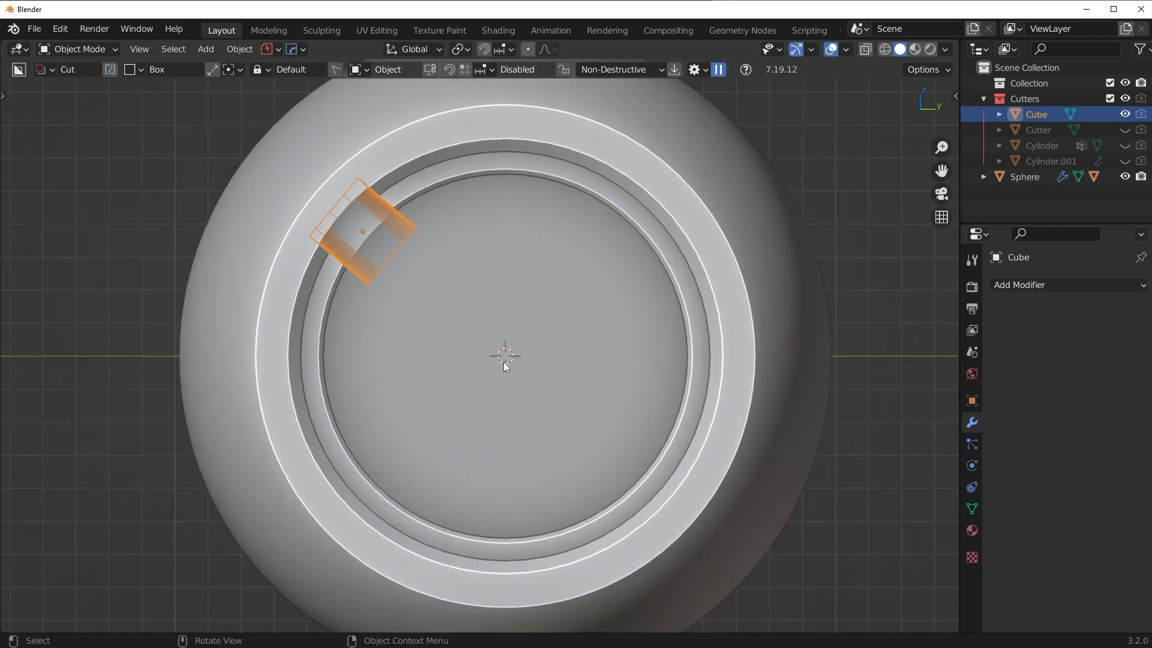
# - Place the 3D cursor in empty space beside the sphere and reset it to the world origin
pyautogui.scroll(-7, 502, 362)
pyautogui.keyDown('shift'); pyautogui.moveTo(287, 330); pyautogui.dragTo(308, 276, button='right'); pyautogui.keyUp('shift')
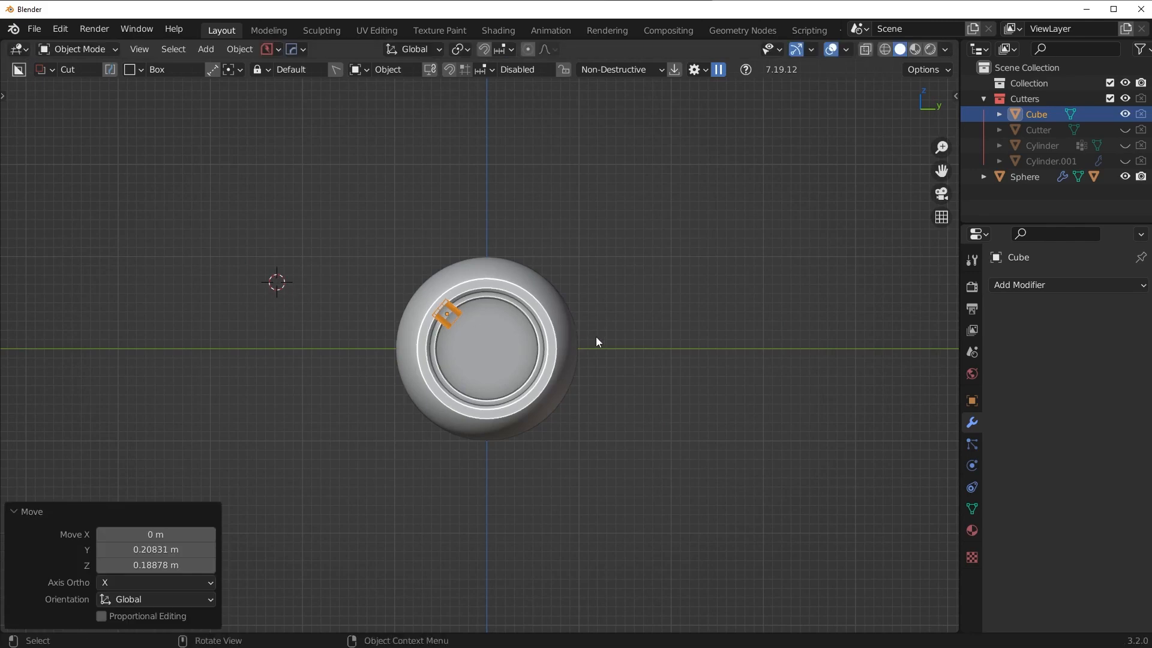
pyautogui.hotkey('shift', 's')
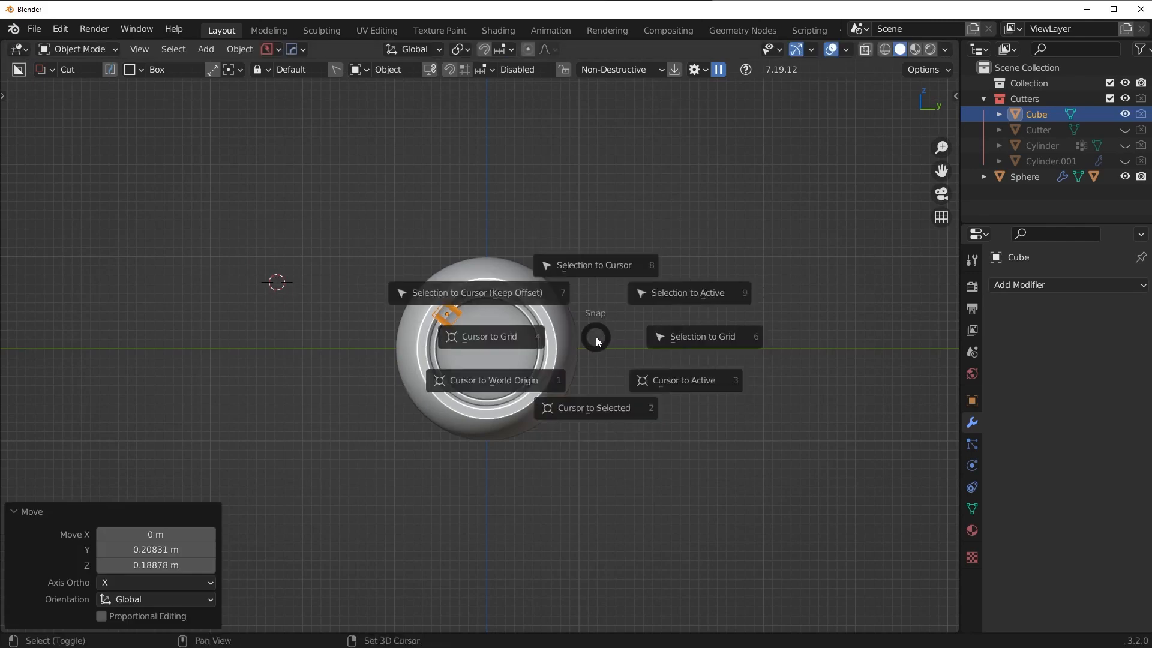
pyautogui.click(491, 392)
pyautogui.scroll(3, 531, 386)
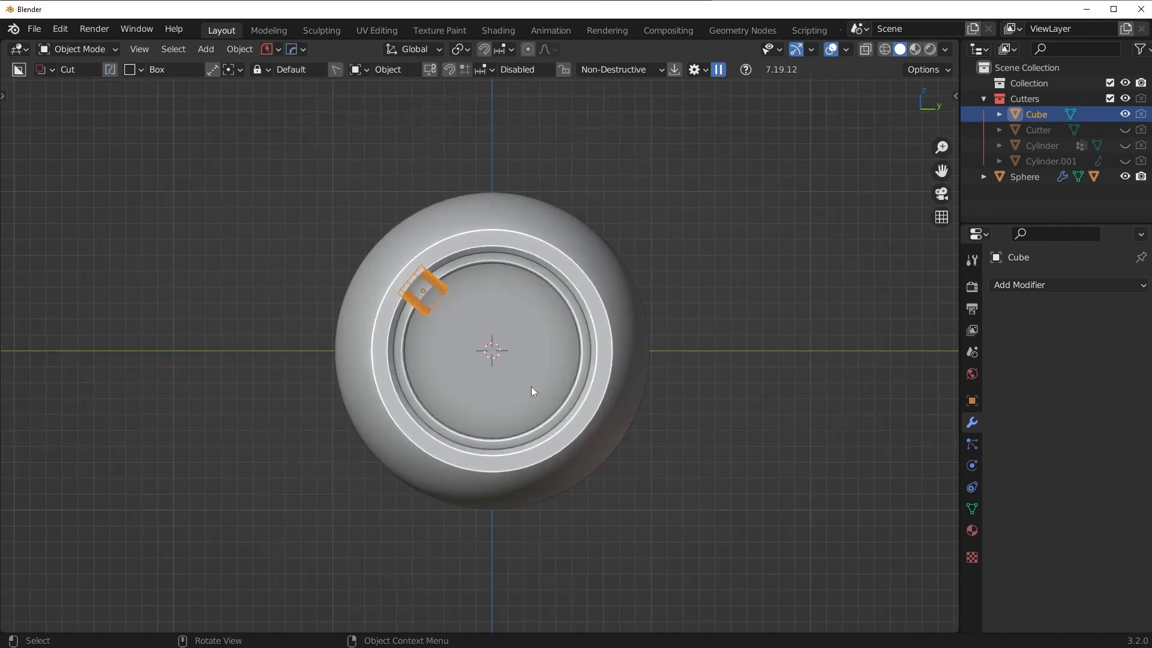
pyautogui.scroll(1, 635, 369)
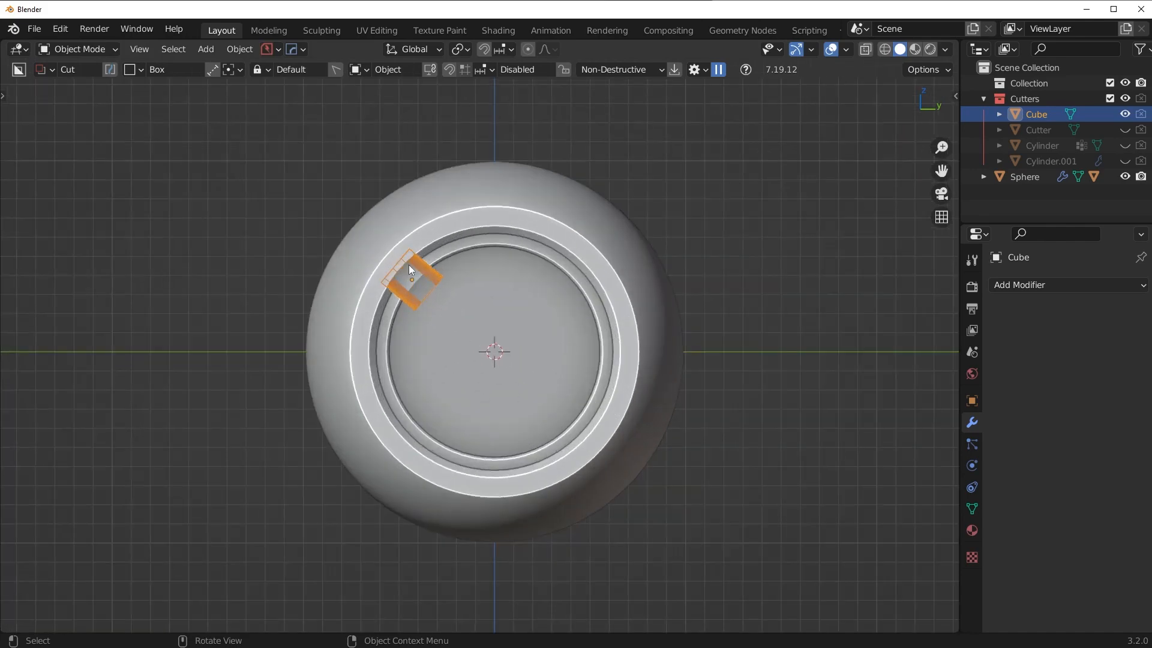
# - Create a Radial Array of the cube cutter around the 3D cursor on the X axis with 3 segments
pyautogui.press('q')
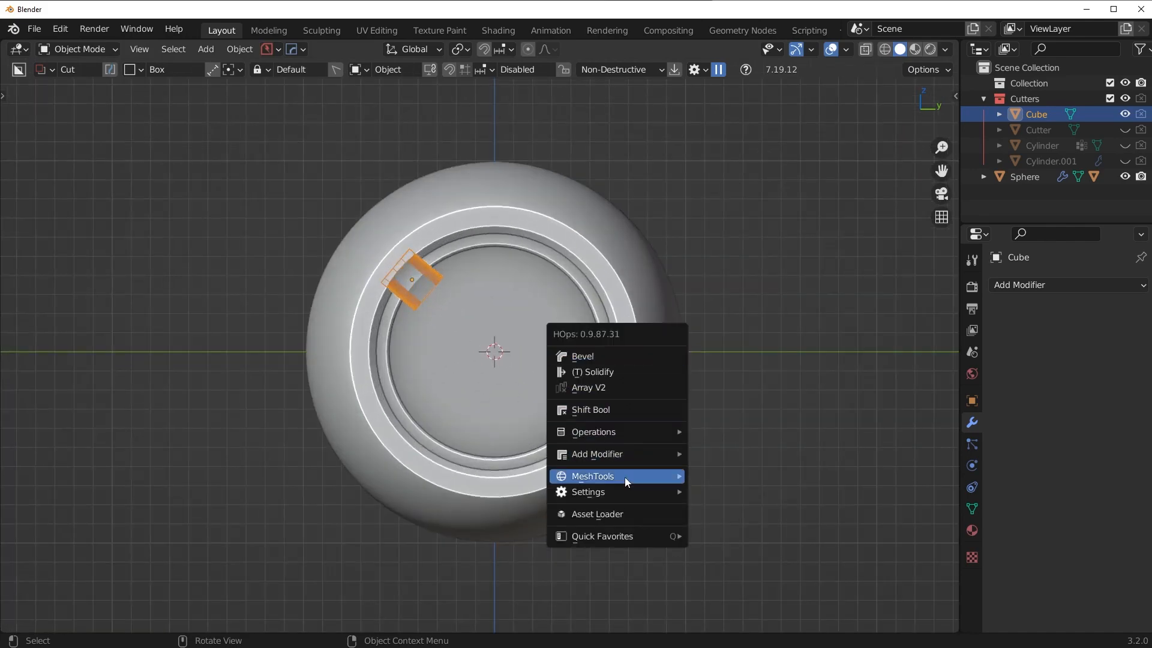
pyautogui.moveTo(624, 477)
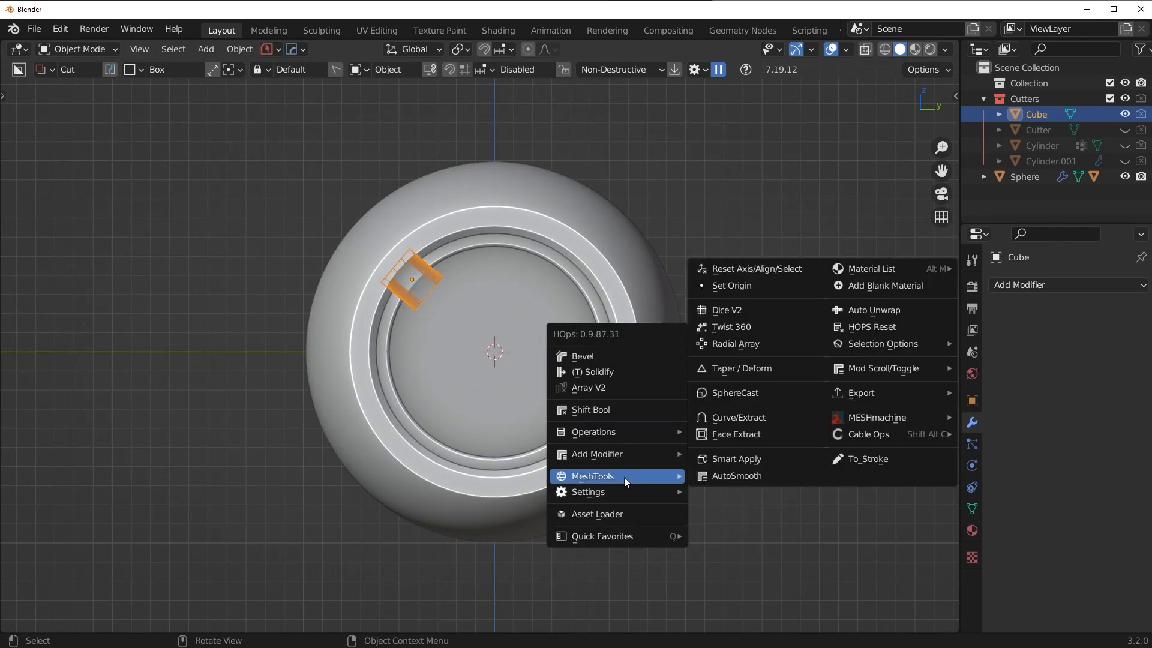
pyautogui.keyDown('ctrl'); pyautogui.click(749, 351); pyautogui.keyUp('ctrl')
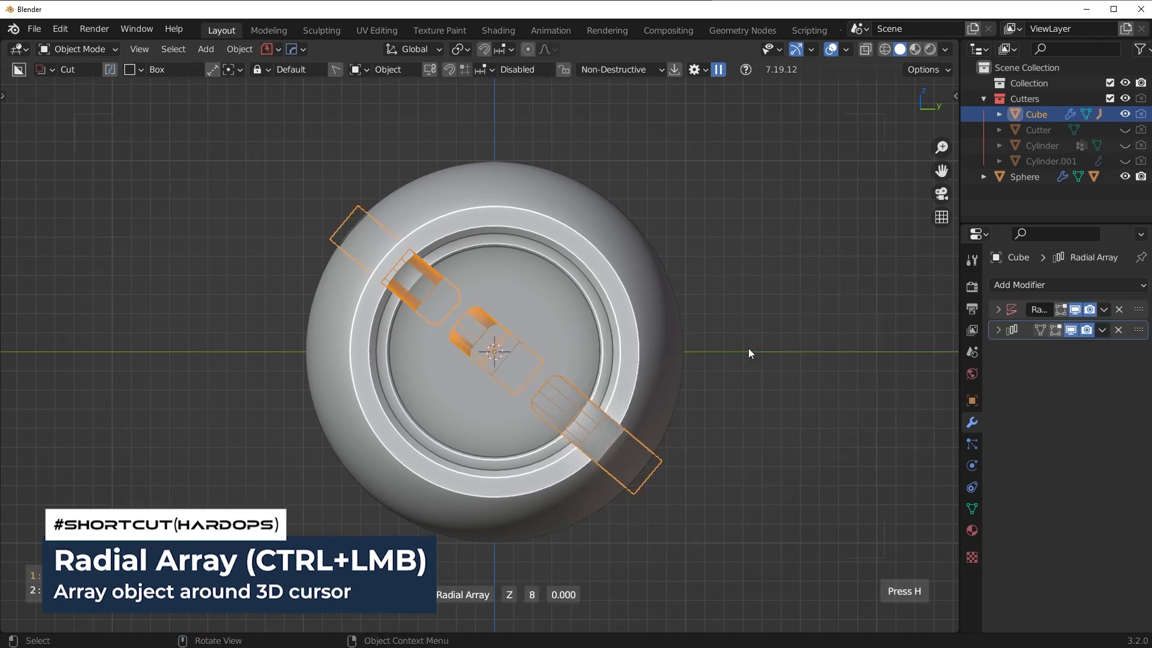
pyautogui.press('x')
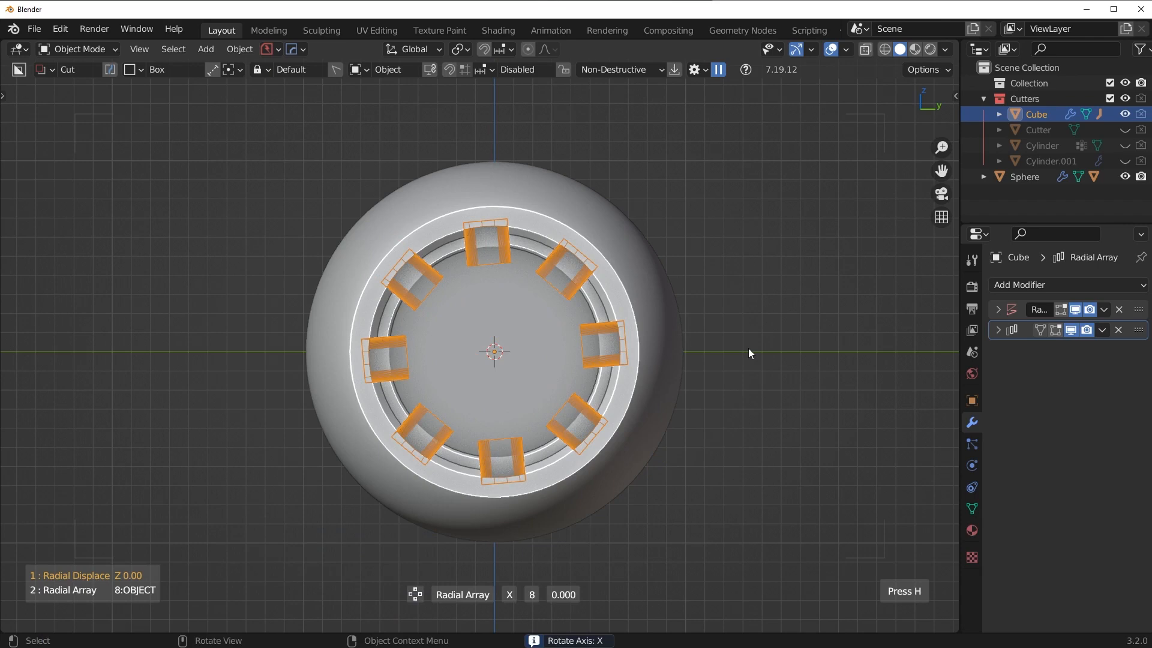
pyautogui.scroll(-5, 748, 348)
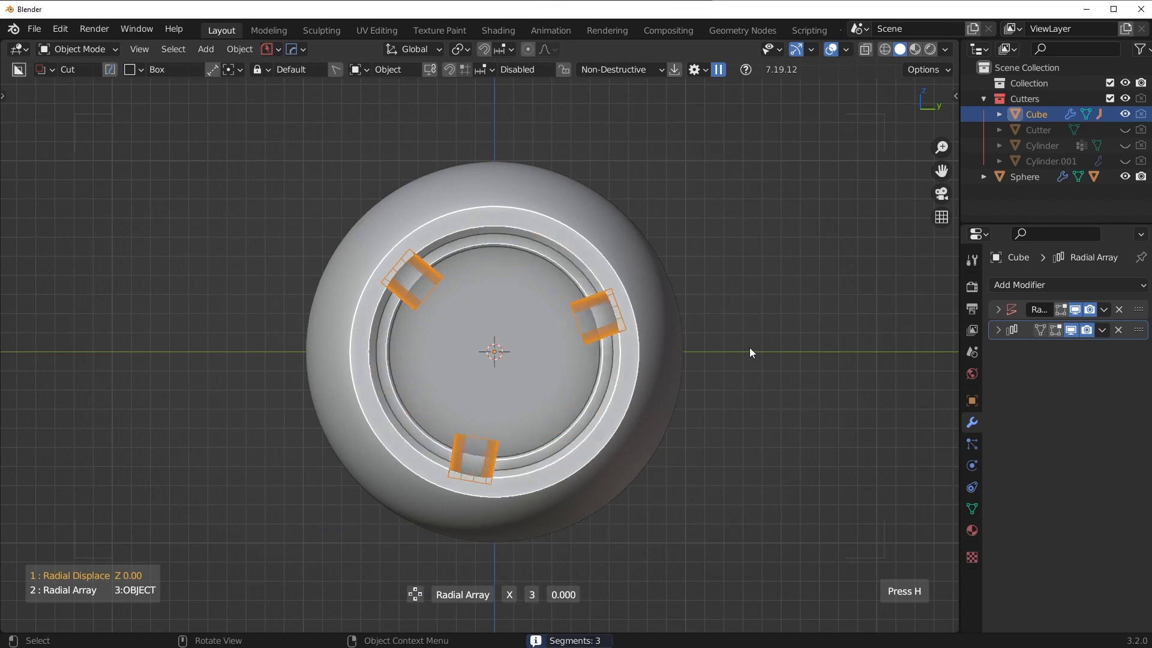
pyautogui.click(750, 347)
pyautogui.scroll(2, 747, 374)
pyautogui.scroll(1, 732, 378)
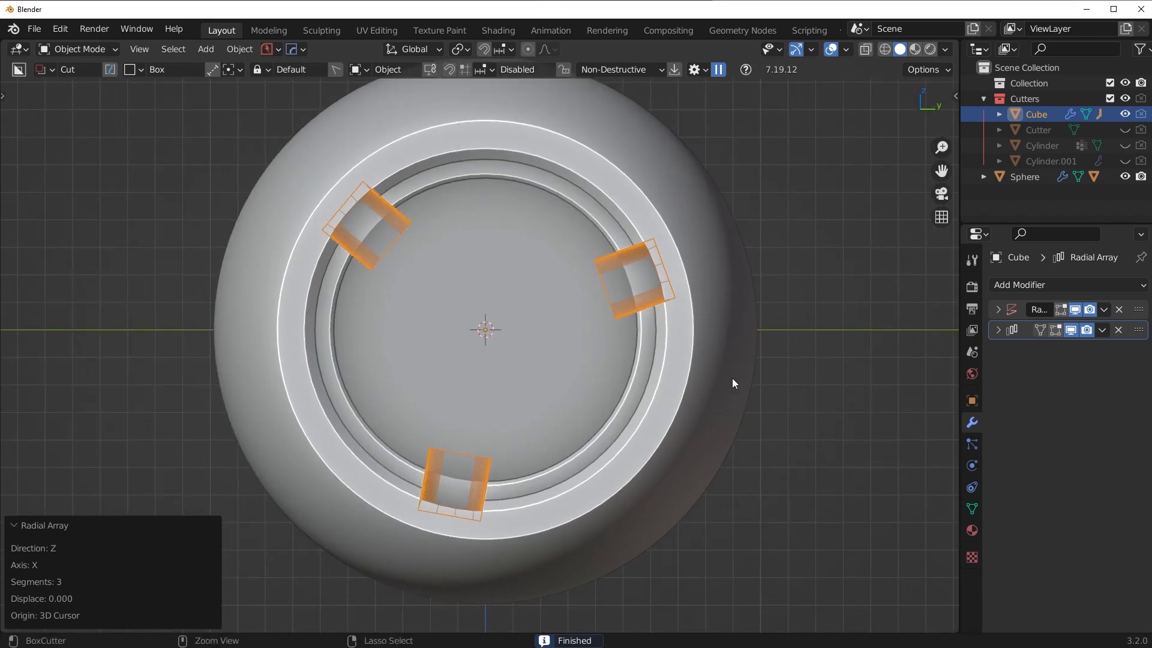
pyautogui.press('r')
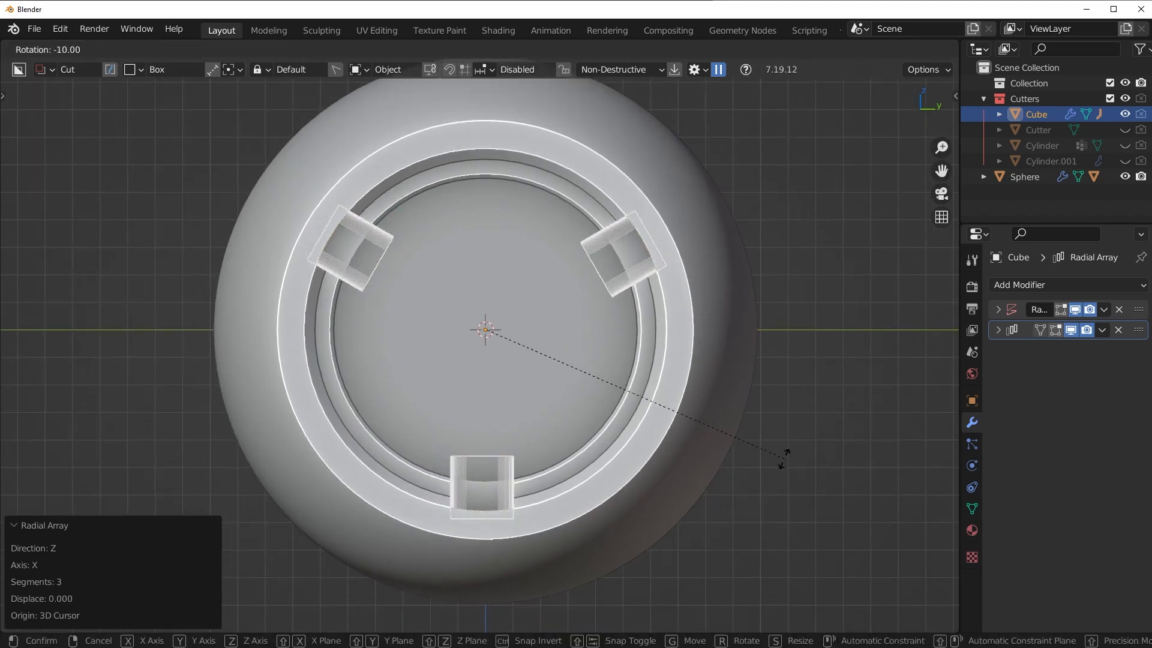
pyautogui.rightClick(785, 462)
pyautogui.press('r')
pyautogui.rightClick(789, 525)
# - Rotate the arrayed cube cutter by -10° in the side view
pyautogui.press('r')
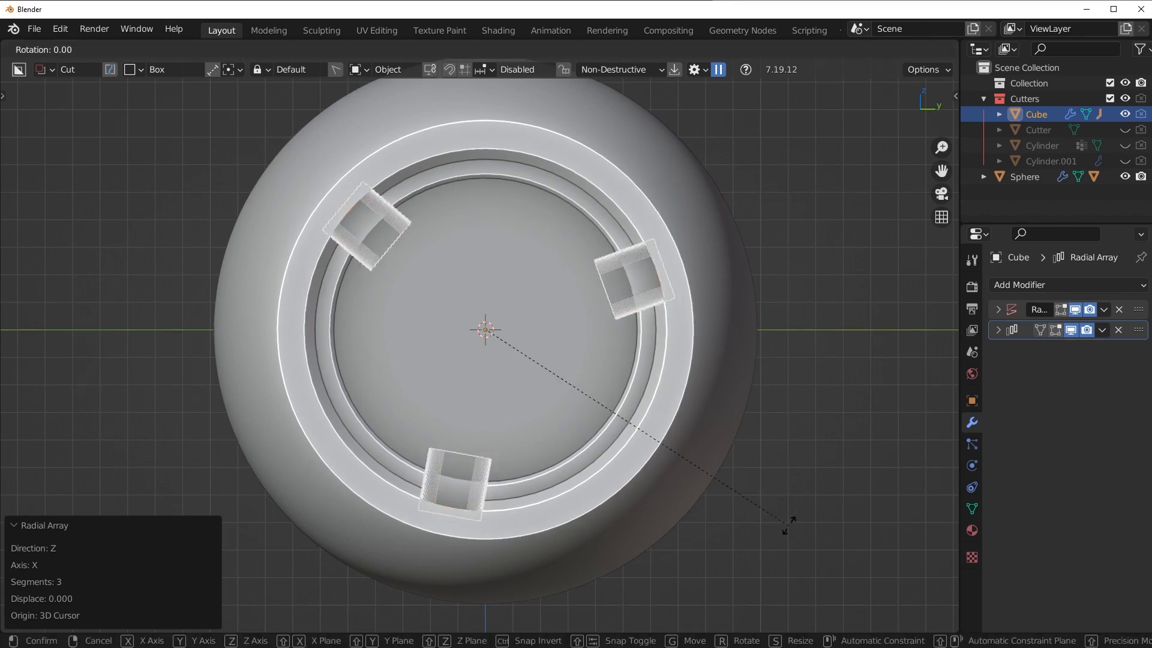
pyautogui.click(725, 485)
pyautogui.keyDown('shift'); pyautogui.moveTo(662, 443); pyautogui.dragTo(685, 424, button='middle'); pyautogui.keyUp('shift')
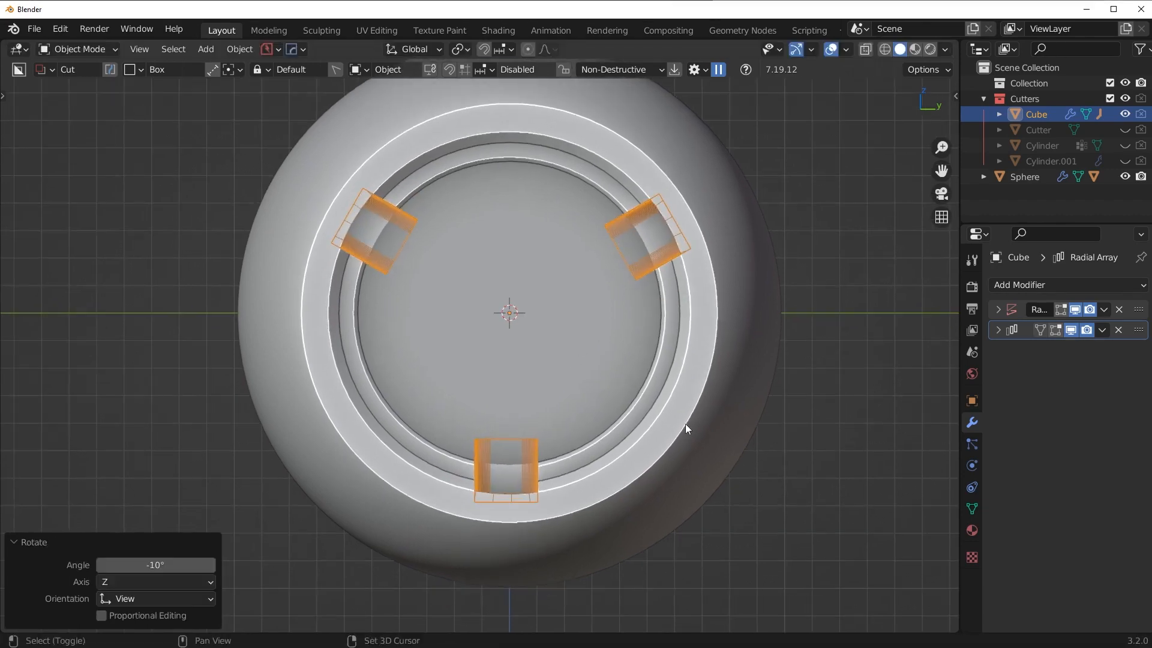
# - Hide the Cutters collection and examine the three arrayed notches around the sphere's recess
pyautogui.hotkey('shift', '2')
pyautogui.scroll(-3, 558, 318)
pyautogui.moveTo(580, 309); pyautogui.dragTo(491, 344, button='middle')
pyautogui.scroll(3, 444, 402)
pyautogui.press('KP_3')
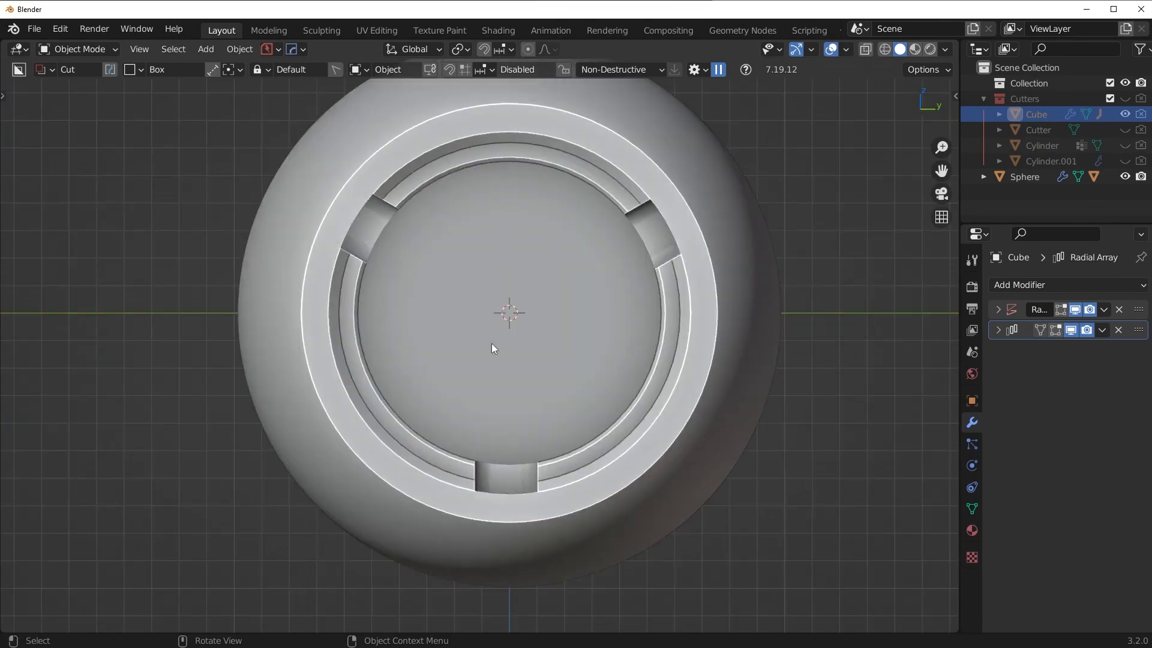
pyautogui.keyDown('shift'); pyautogui.moveTo(393, 279); pyautogui.dragTo(491, 470, button='middle'); pyautogui.keyUp('shift')
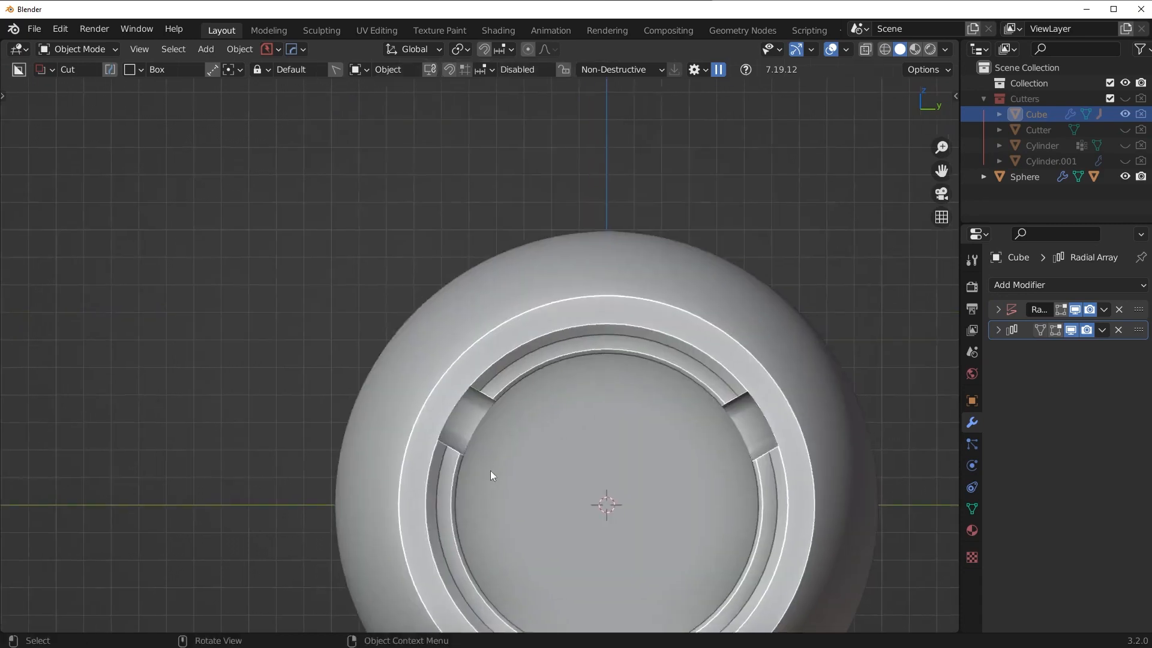
pyautogui.scroll(4, 468, 441)
pyautogui.keyDown('shift'); pyautogui.moveTo(430, 398); pyautogui.dragTo(399, 225, button='middle'); pyautogui.keyUp('shift')
pyautogui.scroll(2, 405, 258)
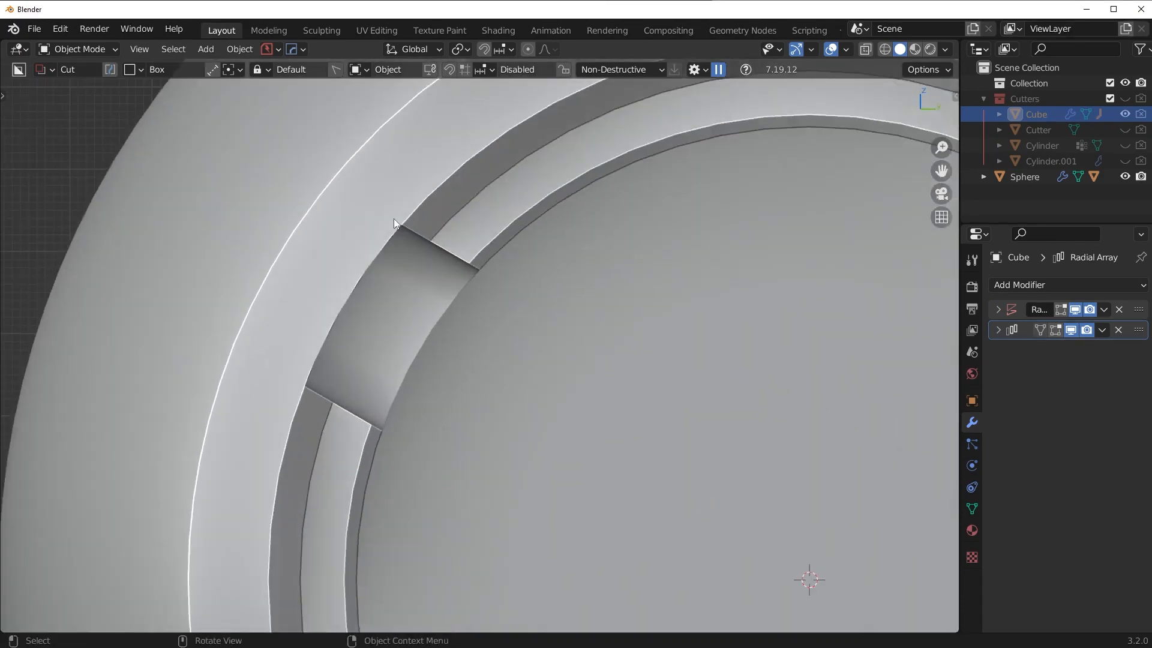
pyautogui.scroll(-6, 385, 325)
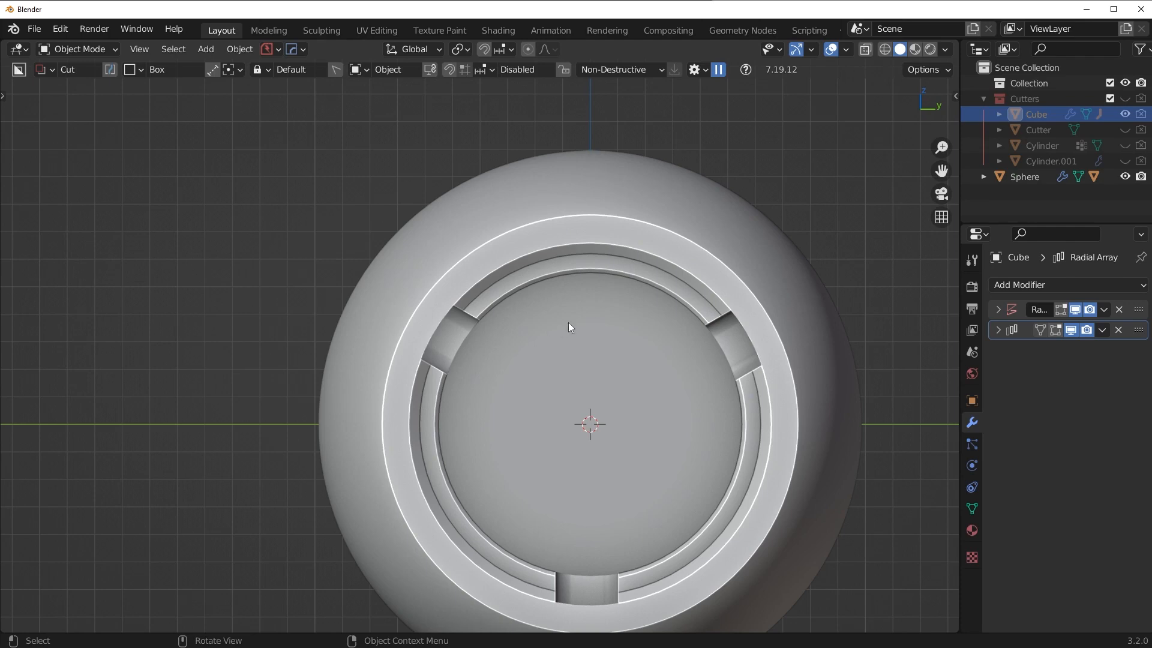
# - Select the sphere, collapse its last Boolean modifier and toggle its viewport display to compare the notches
pyautogui.moveTo(581, 327); pyautogui.dragTo(664, 381, button='middle')
pyautogui.scroll(3, 664, 381)
pyautogui.moveTo(520, 380); pyautogui.dragTo(603, 453, button='middle')
pyautogui.scroll(2, 602, 453)
pyautogui.click(691, 404)
pyautogui.moveTo(692, 404); pyautogui.dragTo(699, 386, button='middle')
pyautogui.scroll(-3, 732, 386)
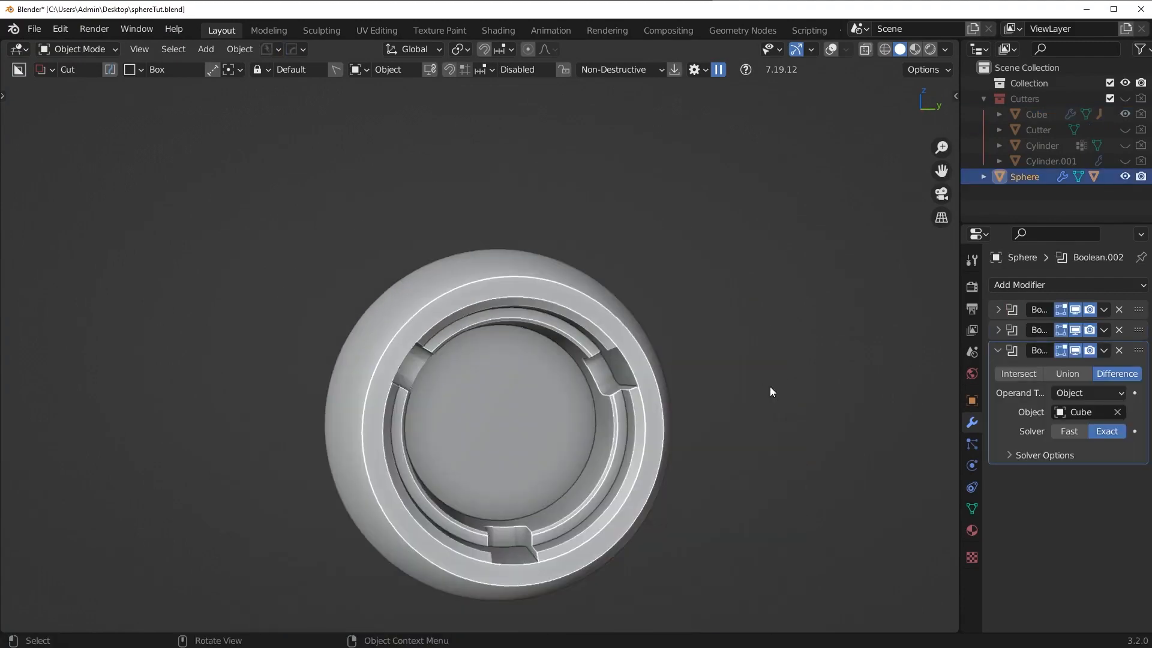
pyautogui.click(997, 351)
pyautogui.click(1074, 351)
pyautogui.click(1074, 351)
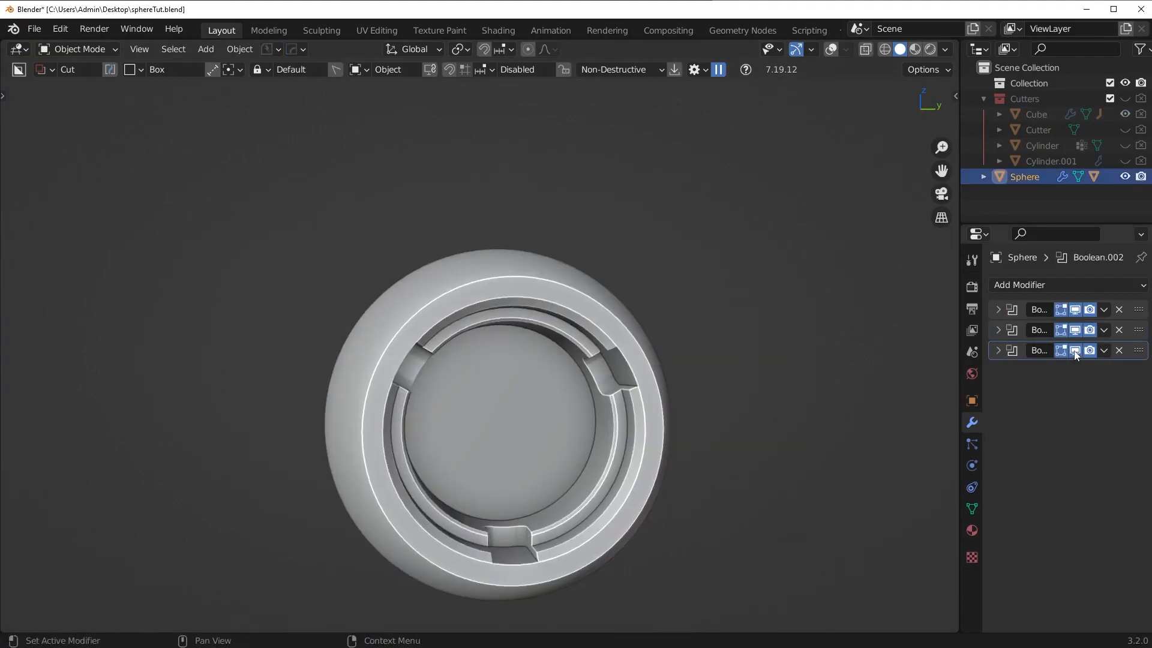
pyautogui.click(1074, 351)
pyautogui.click(1074, 350)
# - Turn the viewport overlays back on and run HOps Ever Scroll on the sphere's Booleans
pyautogui.press('q')
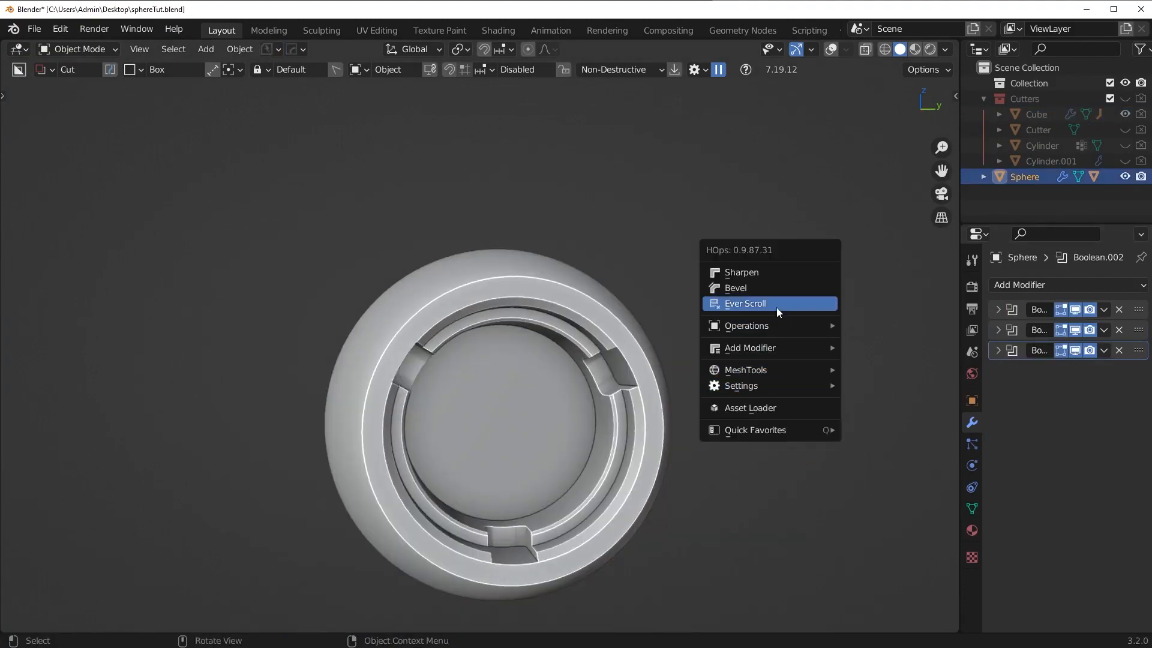
pyautogui.click(831, 49)
pyautogui.press('q')
pyautogui.click(762, 174)
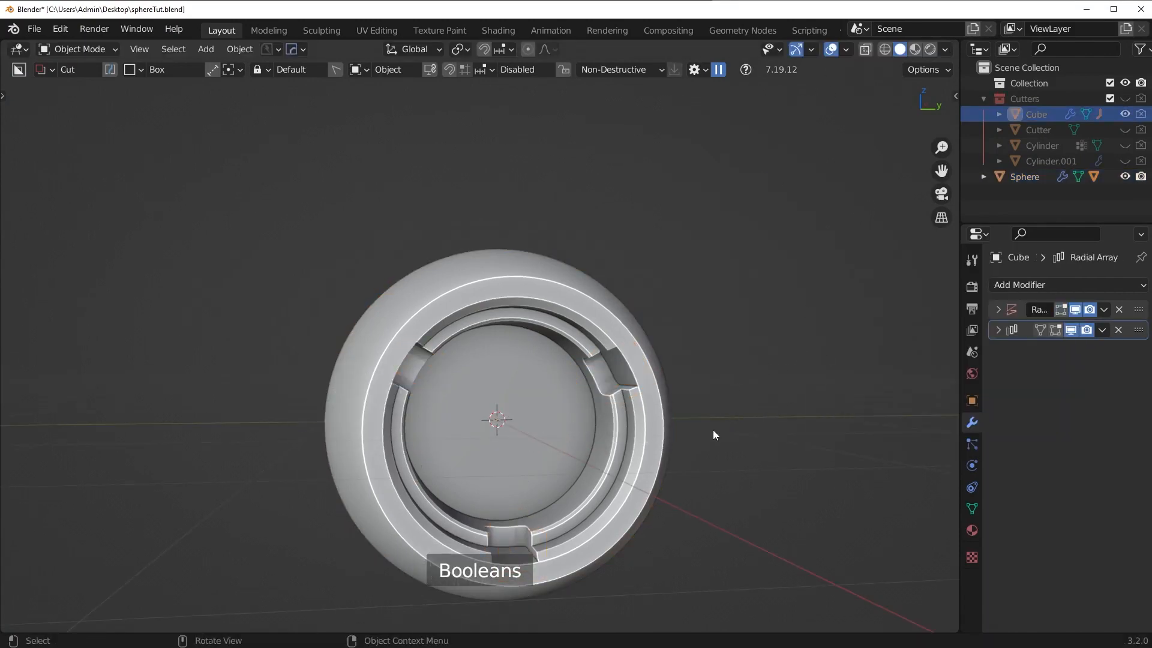
# - Select the sphere and apply its Boolean.002 modifier
pyautogui.scroll(4, 713, 430)
pyautogui.click(728, 330)
pyautogui.click(1103, 351)
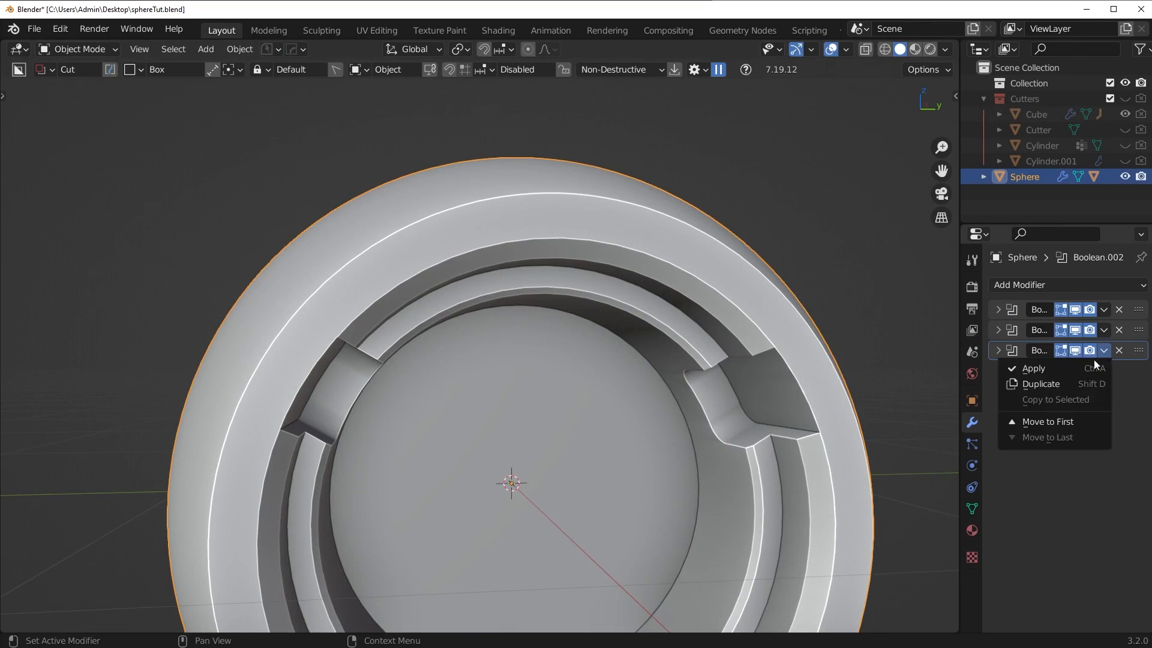
pyautogui.click(1081, 368)
pyautogui.press('Tab')
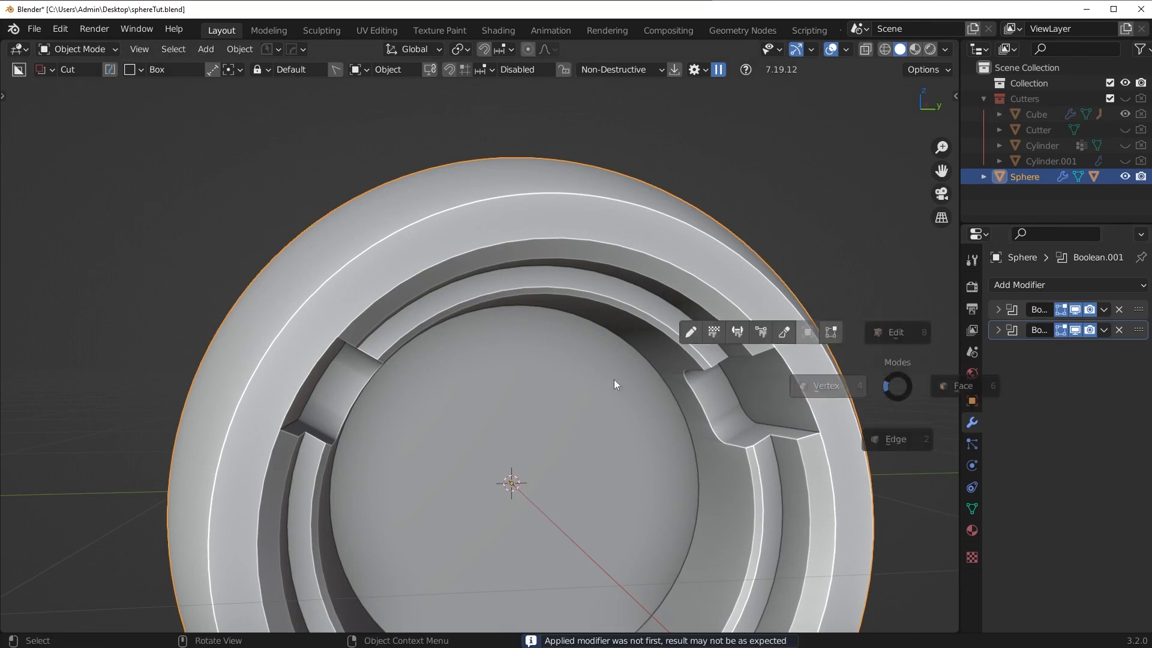
pyautogui.press('Tab')
# - Apply the two remaining Boolean modifiers on the sphere in order from first to last
pyautogui.moveTo(415, 411); pyautogui.dragTo(405, 413, button='middle')
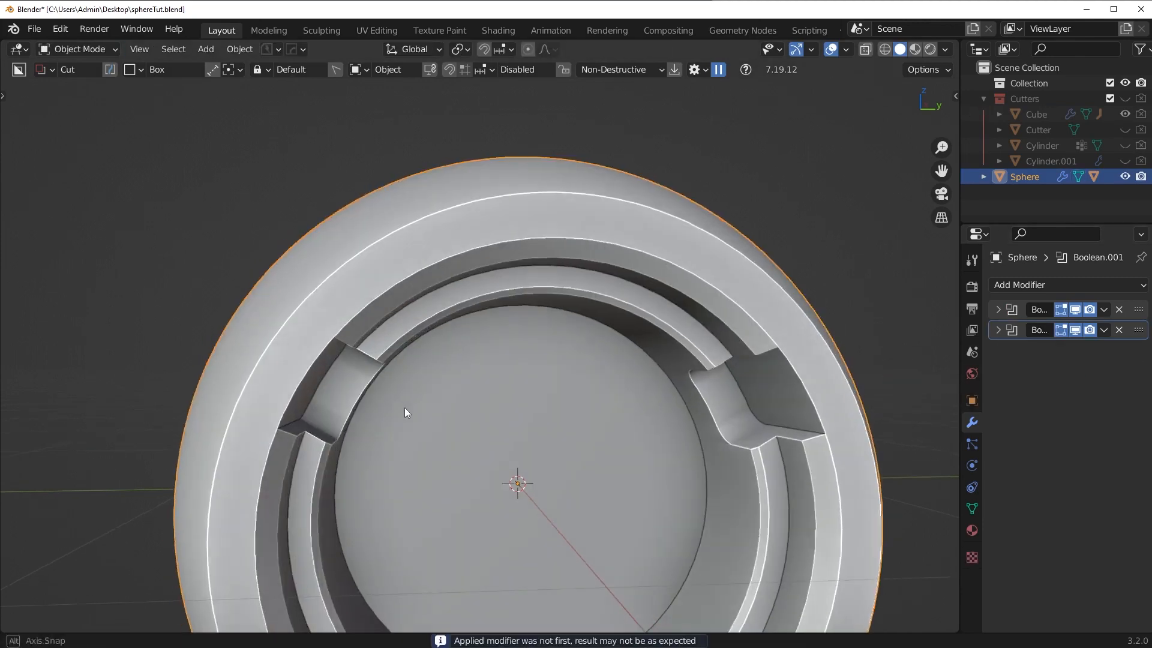
pyautogui.click(1075, 309)
pyautogui.click(1075, 309)
pyautogui.click(1105, 310)
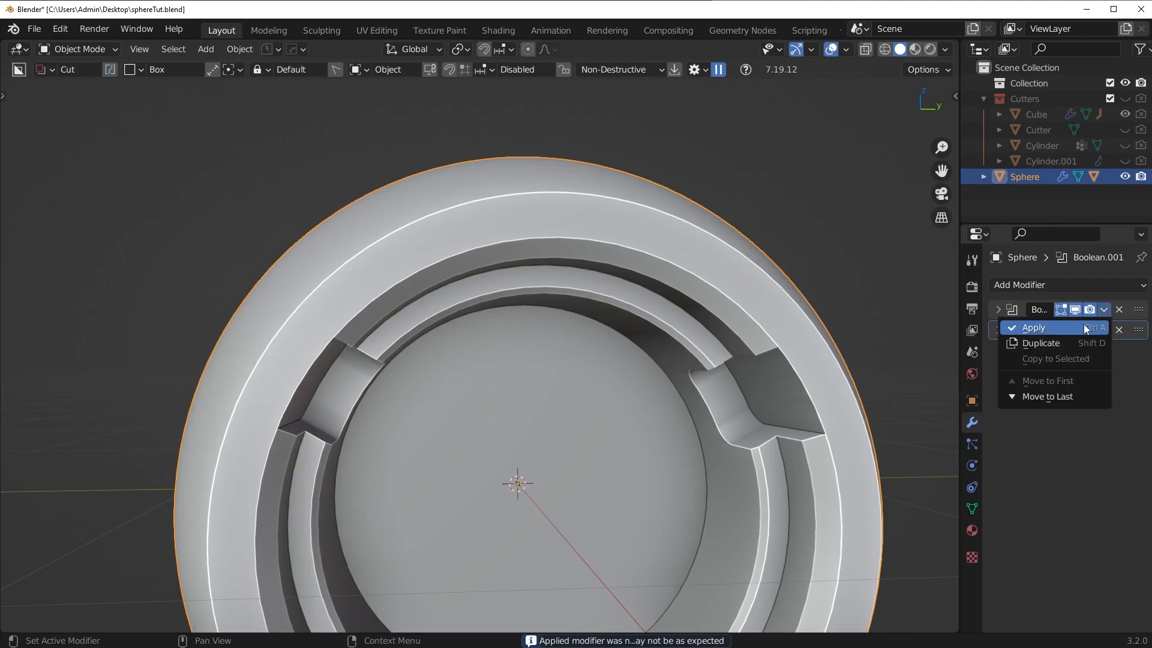
pyautogui.click(1083, 327)
pyautogui.click(1102, 311)
pyautogui.click(1034, 328)
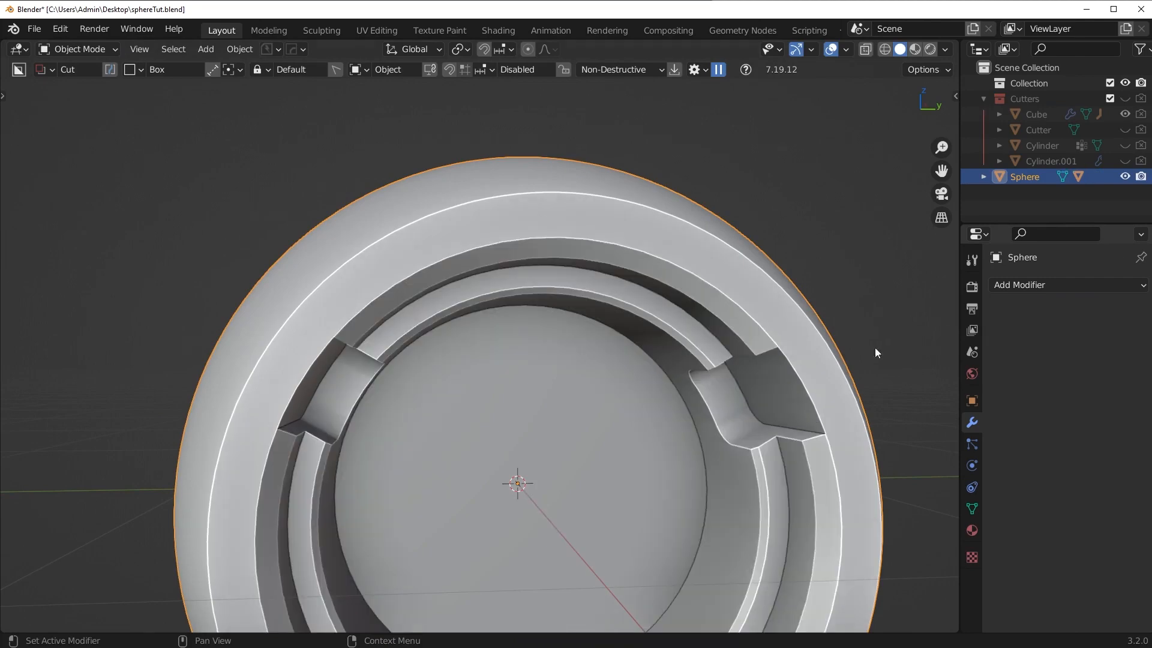
# - In Edit Mode, merge the two nearly coincident vertices at the upper-left notch's lower outer corner at their center
pyautogui.press('Tab')
pyautogui.scroll(3, 566, 372)
pyautogui.keyDown('shift'); pyautogui.moveTo(566, 372); pyautogui.dragTo(624, 355, button='middle'); pyautogui.keyUp('shift')
pyautogui.moveTo(624, 355); pyautogui.dragTo(591, 342, button='middle')
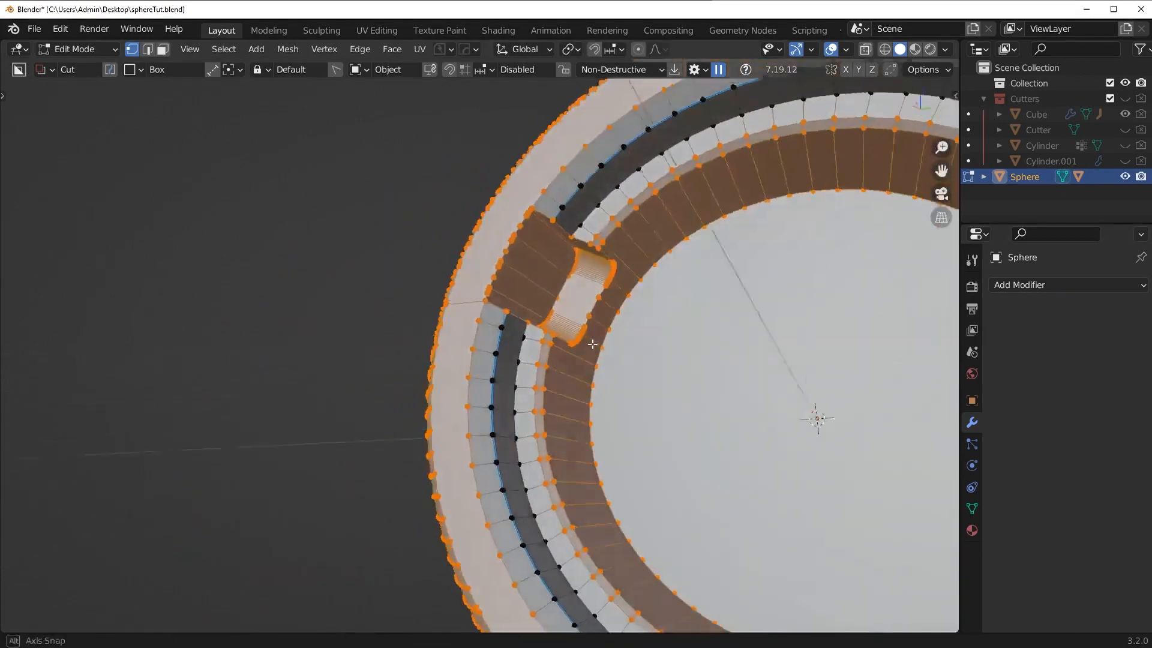
pyautogui.scroll(4, 589, 336)
pyautogui.keyDown('shift'); pyautogui.moveTo(578, 186); pyautogui.dragTo(564, 342, button='middle'); pyautogui.keyUp('shift')
pyautogui.scroll(3, 563, 342)
pyautogui.click(487, 431)
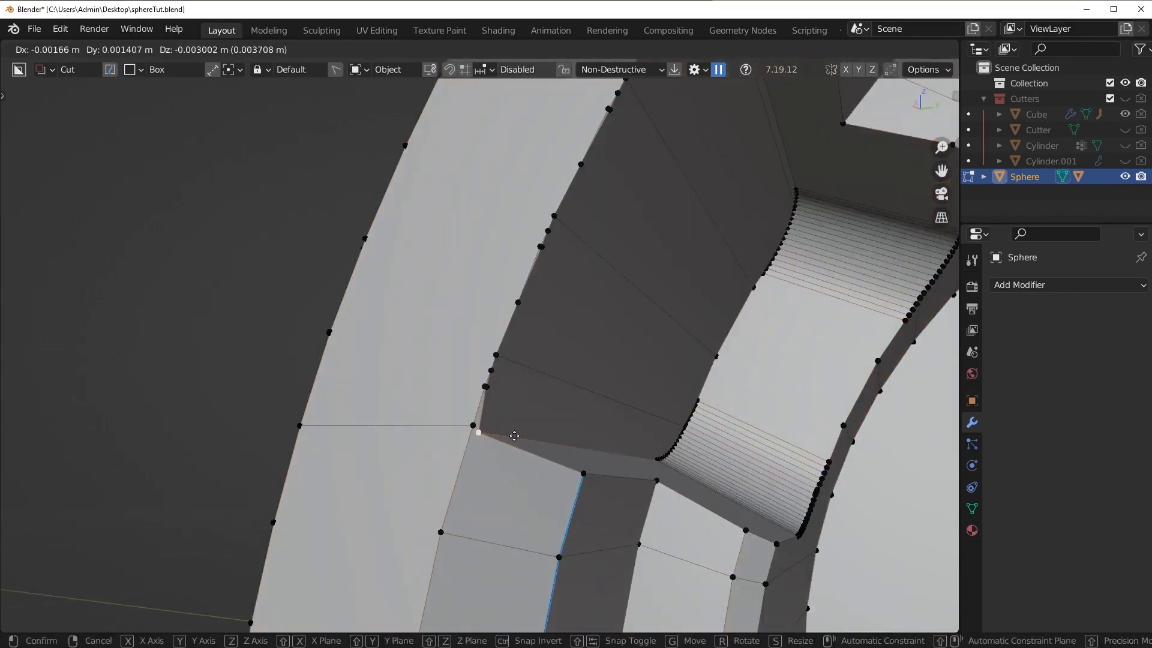
pyautogui.scroll(5, 504, 420)
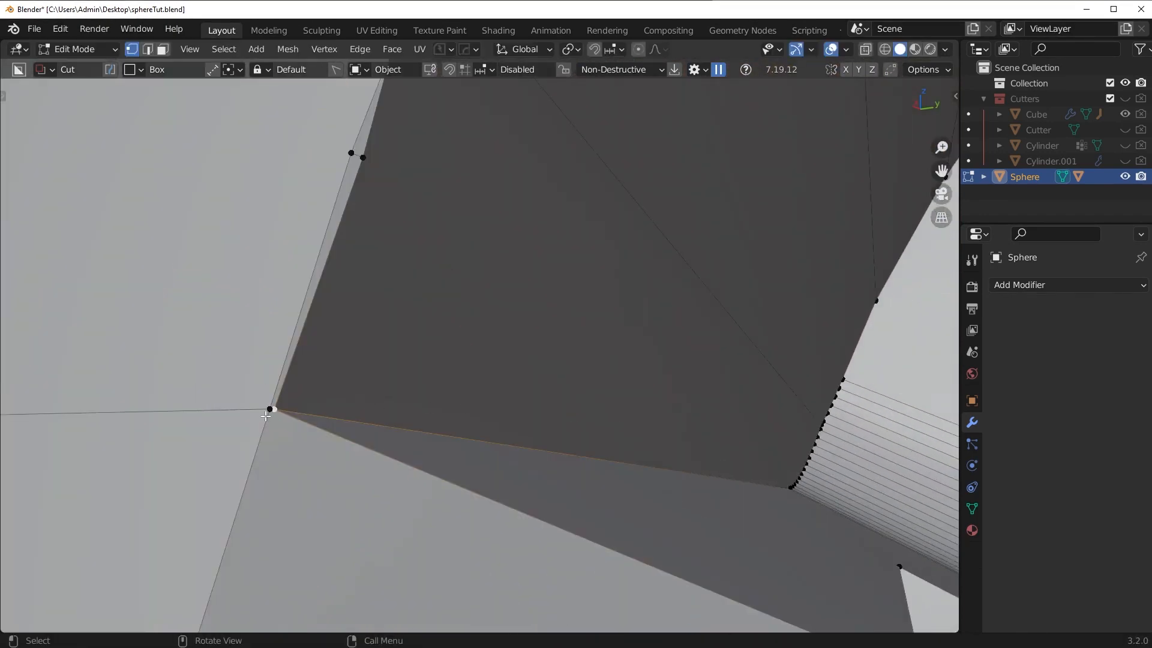
pyautogui.scroll(-8, 350, 348)
pyautogui.moveTo(398, 327); pyautogui.dragTo(390, 380, button='middle')
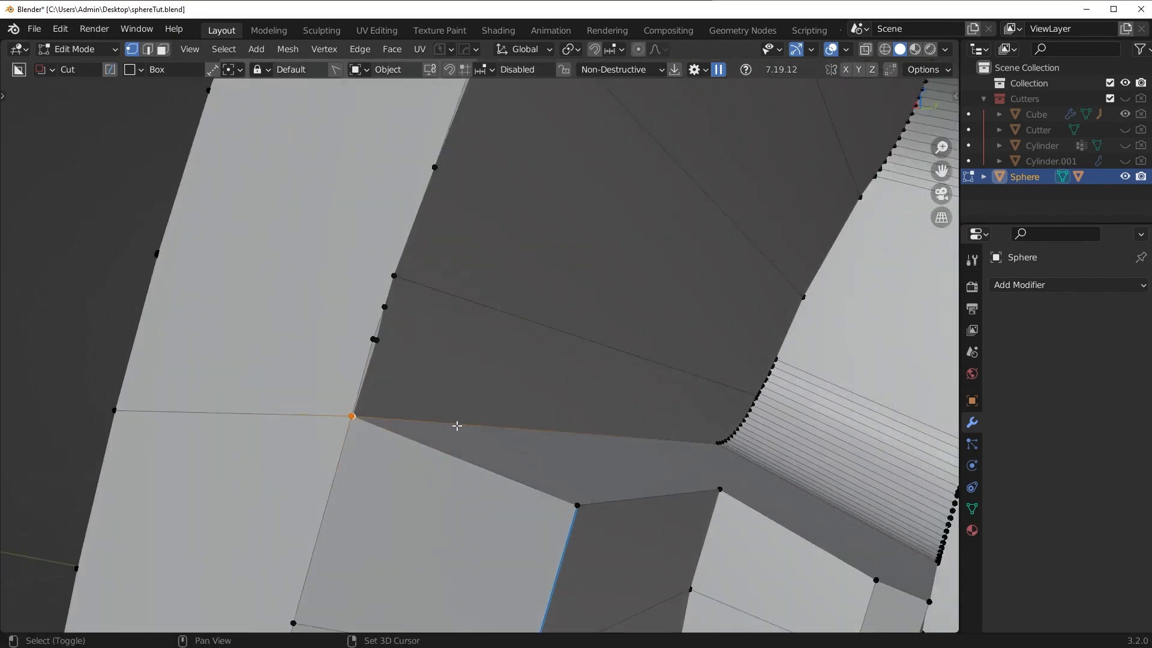
pyautogui.hotkey('shift', '1')
pyautogui.moveTo(456, 424); pyautogui.dragTo(438, 407, button='middle')
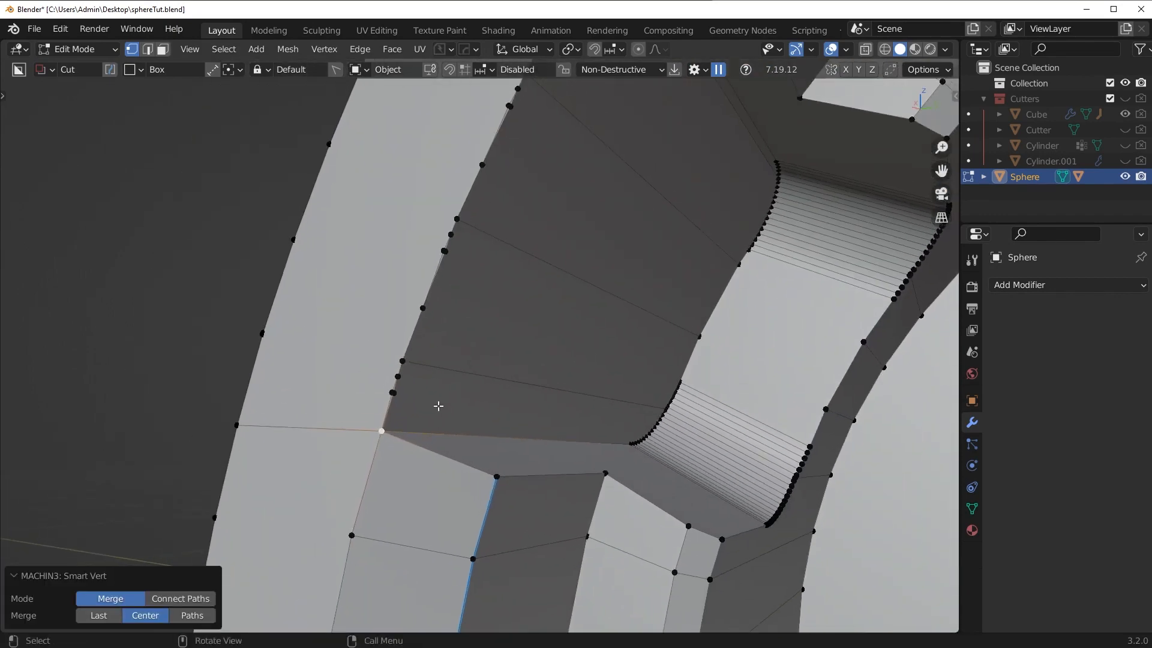
# - Merge the doubled vertices just above that corner on the notch's outer edge, and dissolve the merged vertex and its upper neighbor
pyautogui.scroll(-4, 486, 350)
pyautogui.moveTo(379, 360); pyautogui.dragTo(441, 378, button='middle')
pyautogui.scroll(4, 474, 386)
pyautogui.scroll(4, 441, 378)
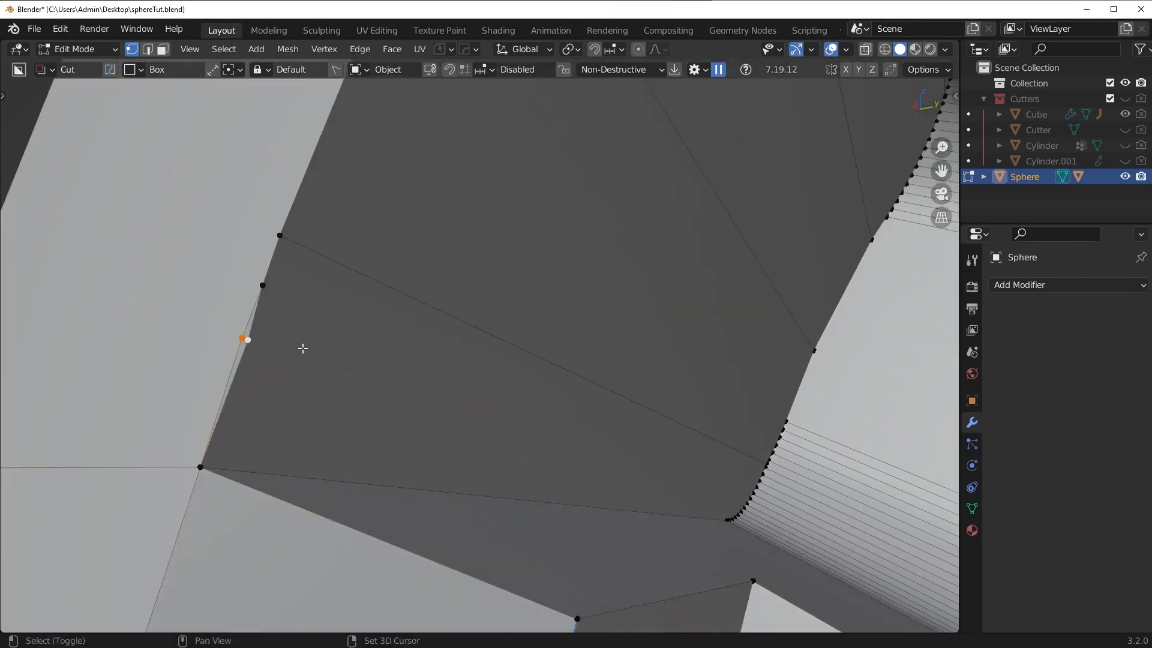
pyautogui.press('1')
pyautogui.click(268, 287)
pyautogui.hotkey('ctrl', 'x')
pyautogui.click(246, 338)
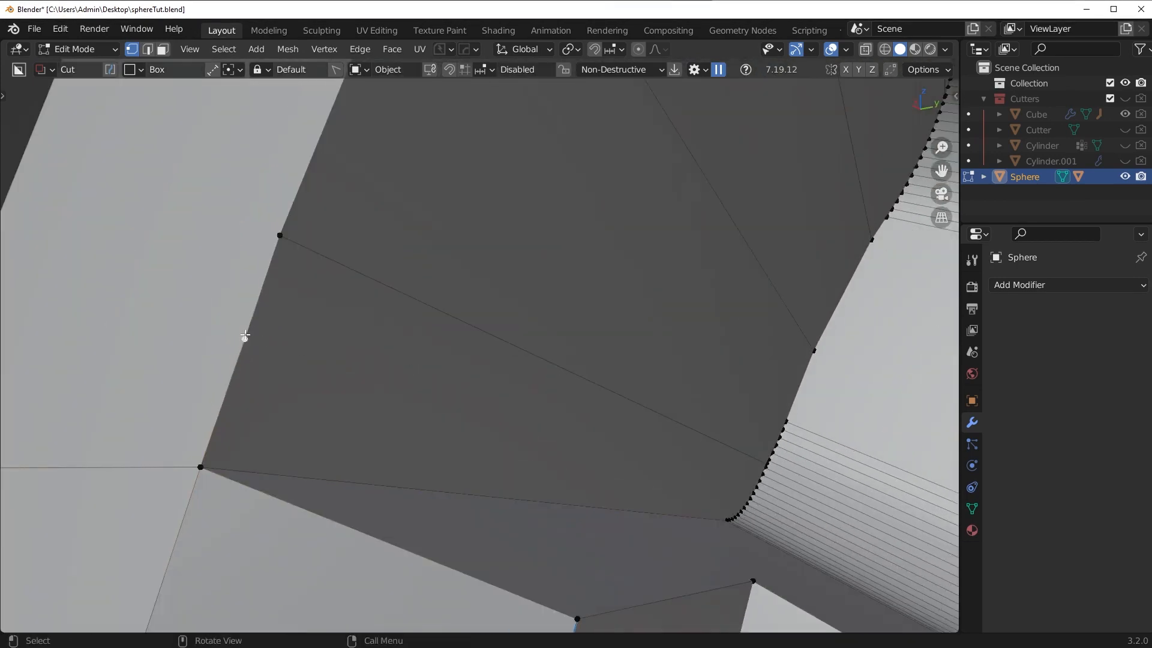
pyautogui.hotkey('ctrl', 'x')
# - Merge the next doubled pair up the notch's outer edge at center, and dissolve the extra vertices there
pyautogui.scroll(-3, 368, 322)
pyautogui.keyDown('shift'); pyautogui.moveTo(459, 294); pyautogui.dragTo(423, 392, button='middle'); pyautogui.keyUp('shift')
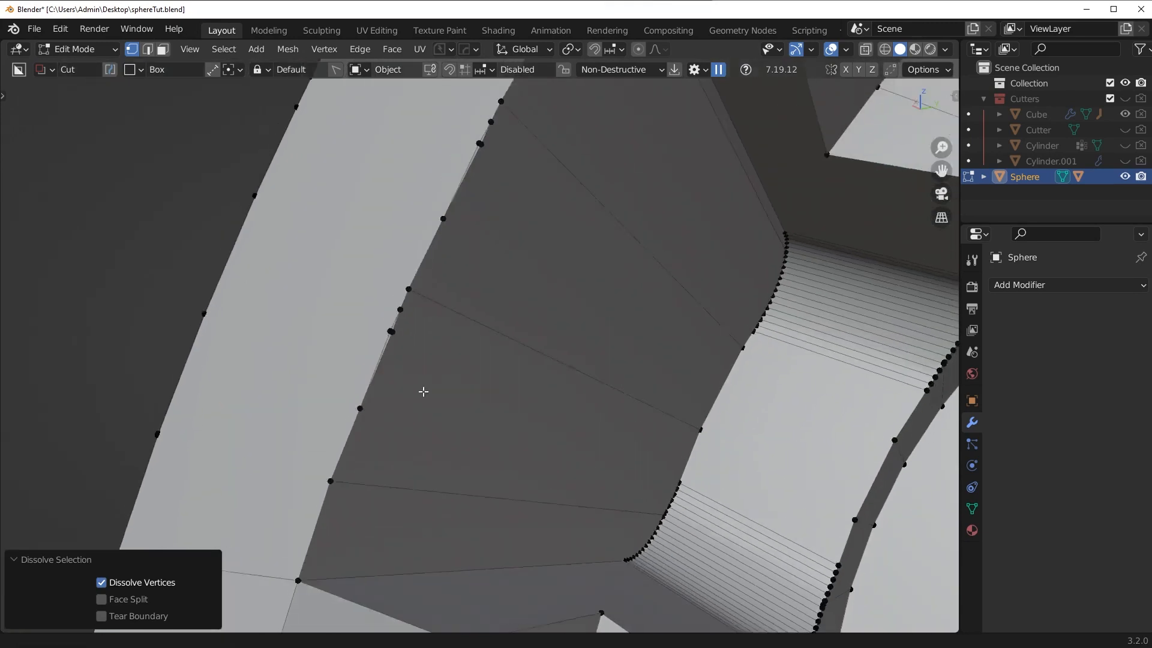
pyautogui.scroll(4, 345, 444)
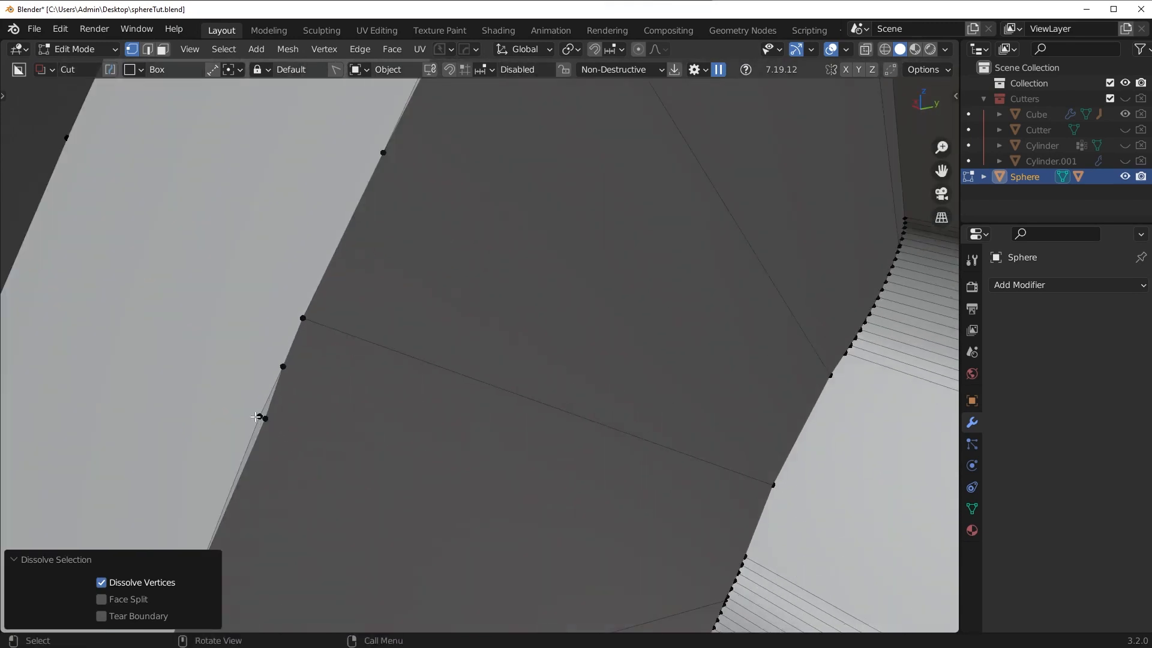
pyautogui.click(257, 417)
pyautogui.keyDown('shift'); pyautogui.click(267, 420); pyautogui.keyUp('shift')
pyautogui.hotkey('shift', '1')
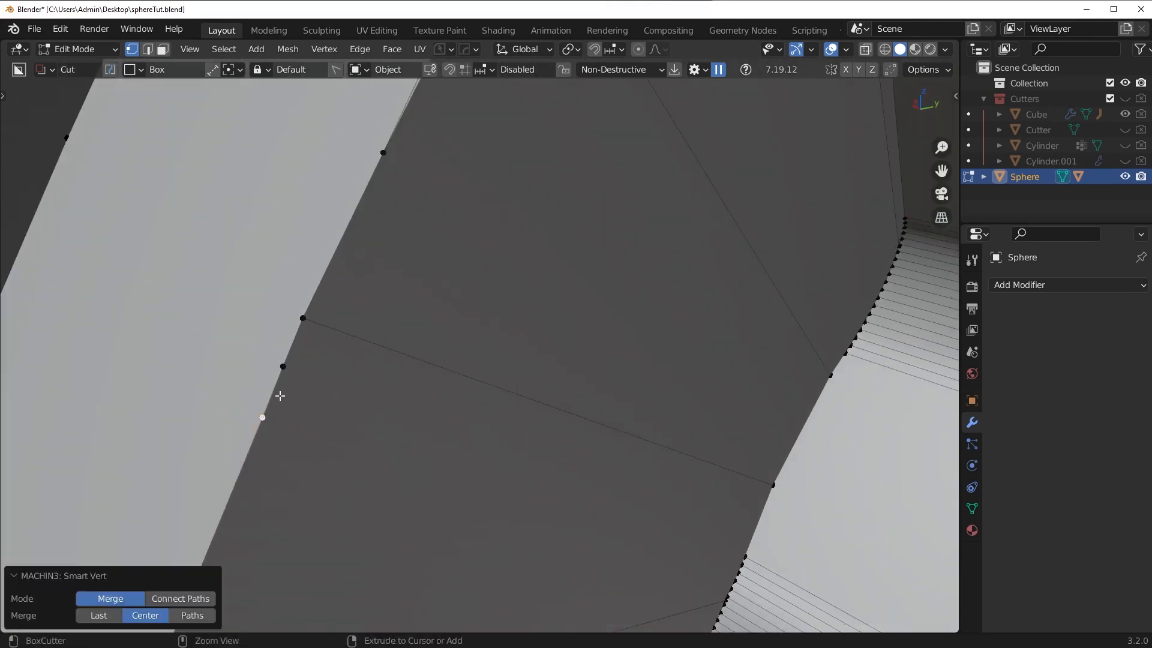
pyautogui.click(282, 367)
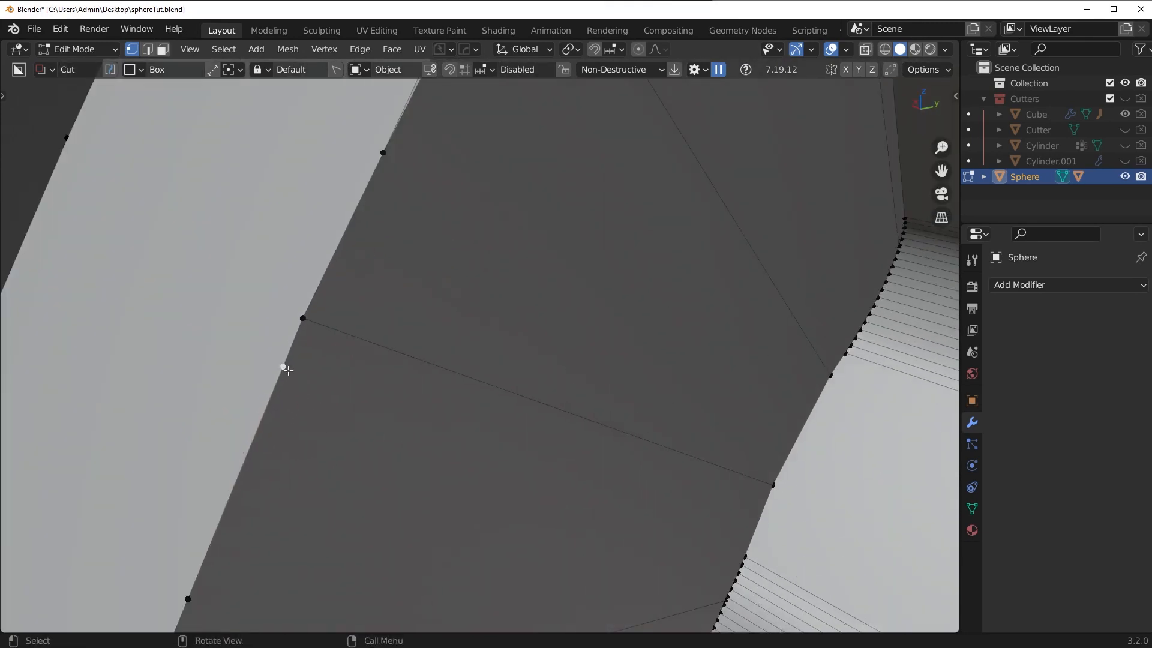
pyautogui.hotkey('ctrl', 'x')
# - Dissolve the stray vertices around the following doubled pair on the notch's outer edge, merging that pair at the last vertex
pyautogui.keyDown('shift'); pyautogui.moveTo(440, 280); pyautogui.dragTo(392, 417, button='middle'); pyautogui.keyUp('shift')
pyautogui.click(309, 489)
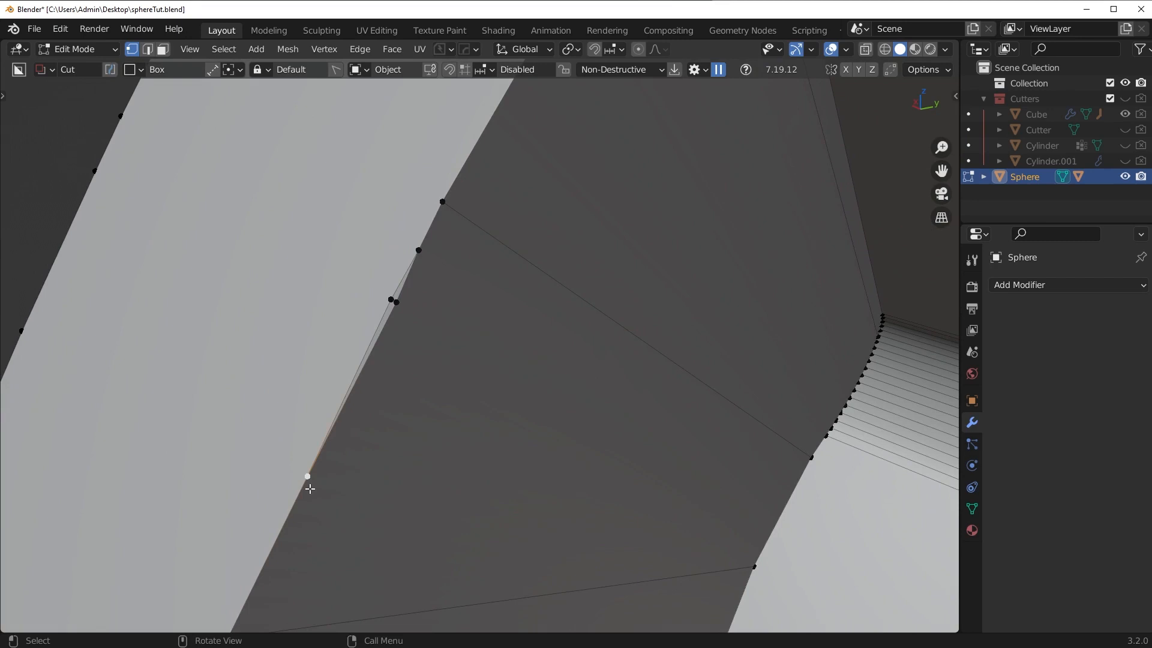
pyautogui.hotkey('ctrl', 'x')
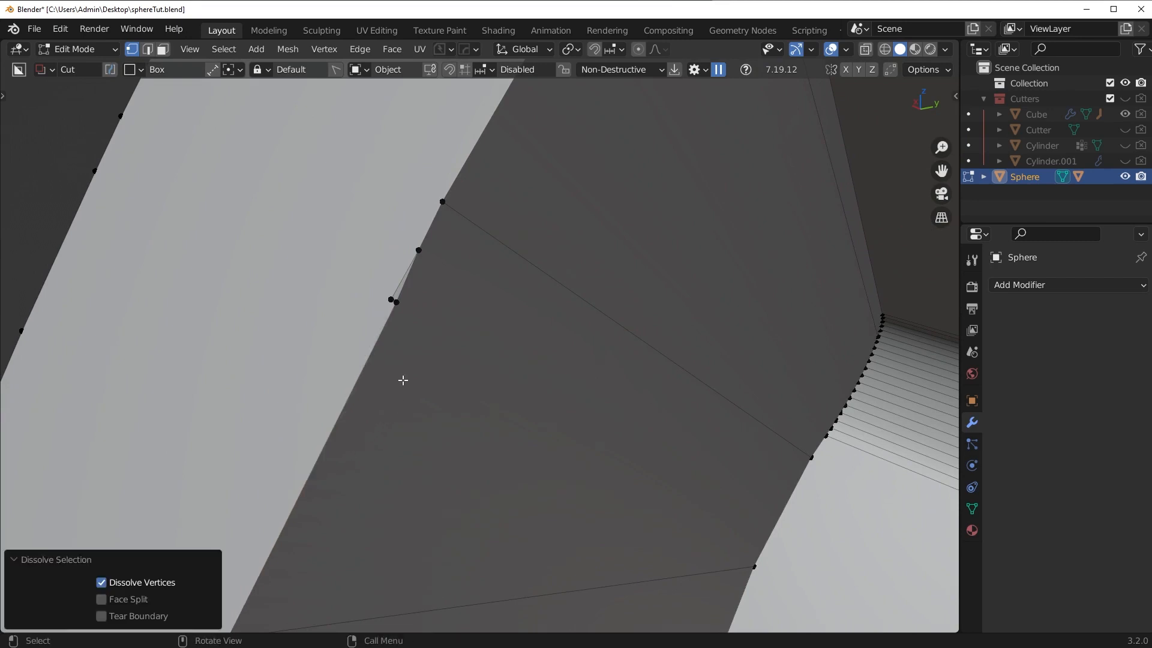
pyautogui.click(390, 297)
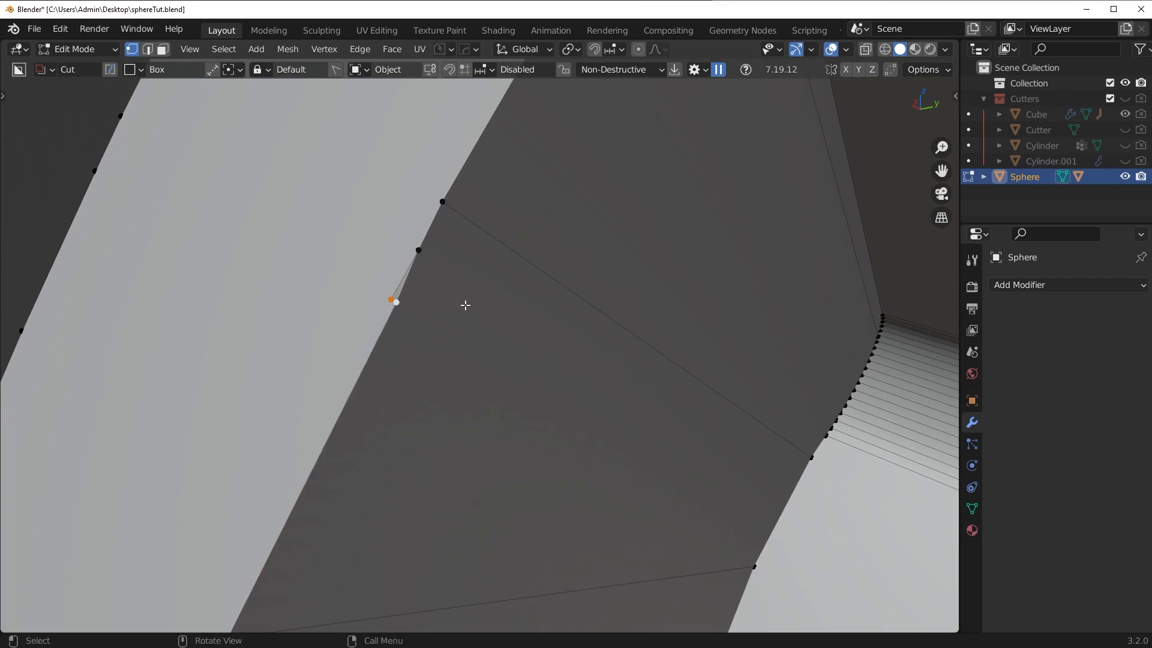
pyautogui.press('1')
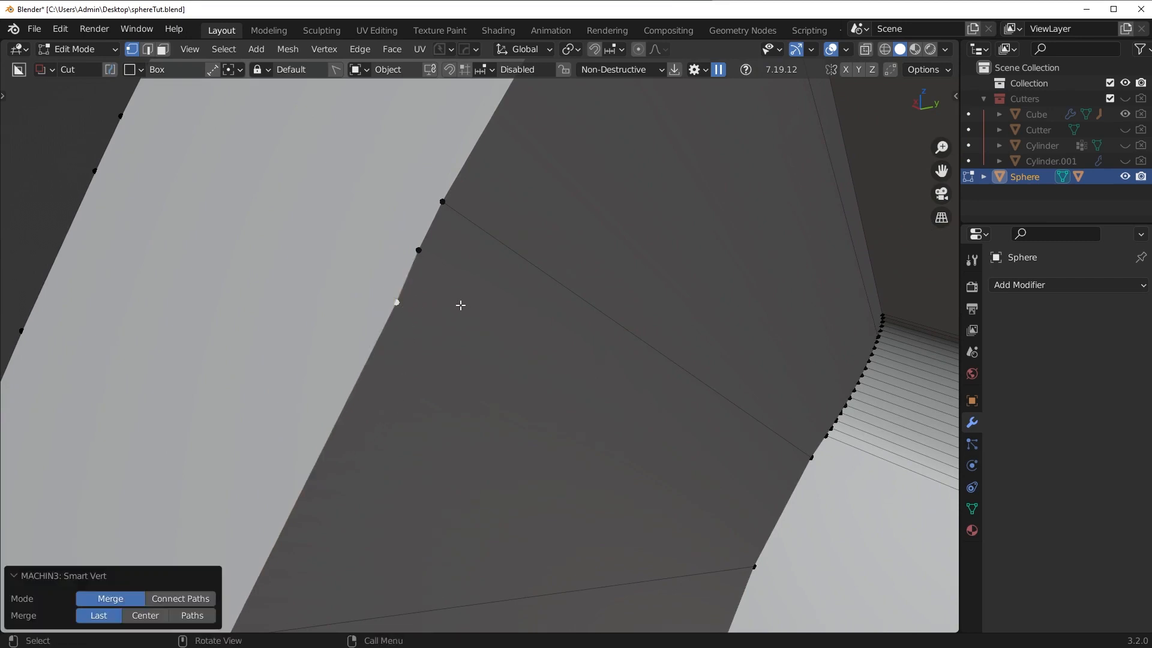
pyautogui.hotkey('ctrl', 'x')
pyautogui.click(420, 250)
pyautogui.hotkey('ctrl', 'x')
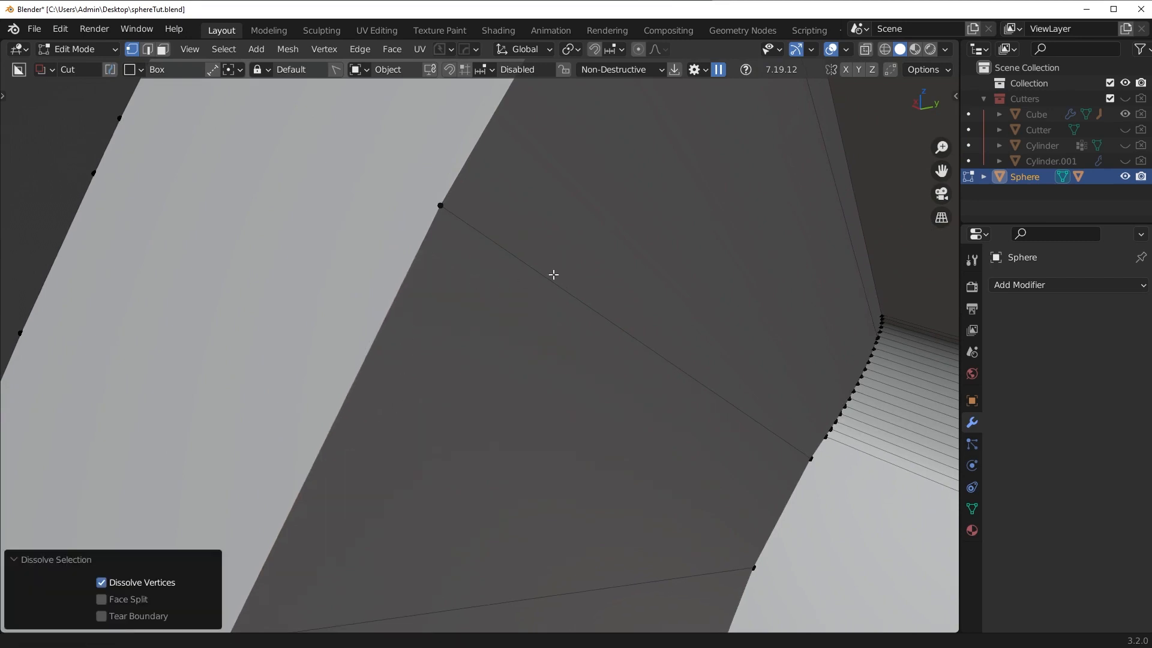
# - Merge the doubled pair nearest the notch's upper outer corner at center, and dissolve it with the stray vertices on either side
pyautogui.moveTo(552, 272); pyautogui.dragTo(467, 367, button='middle')
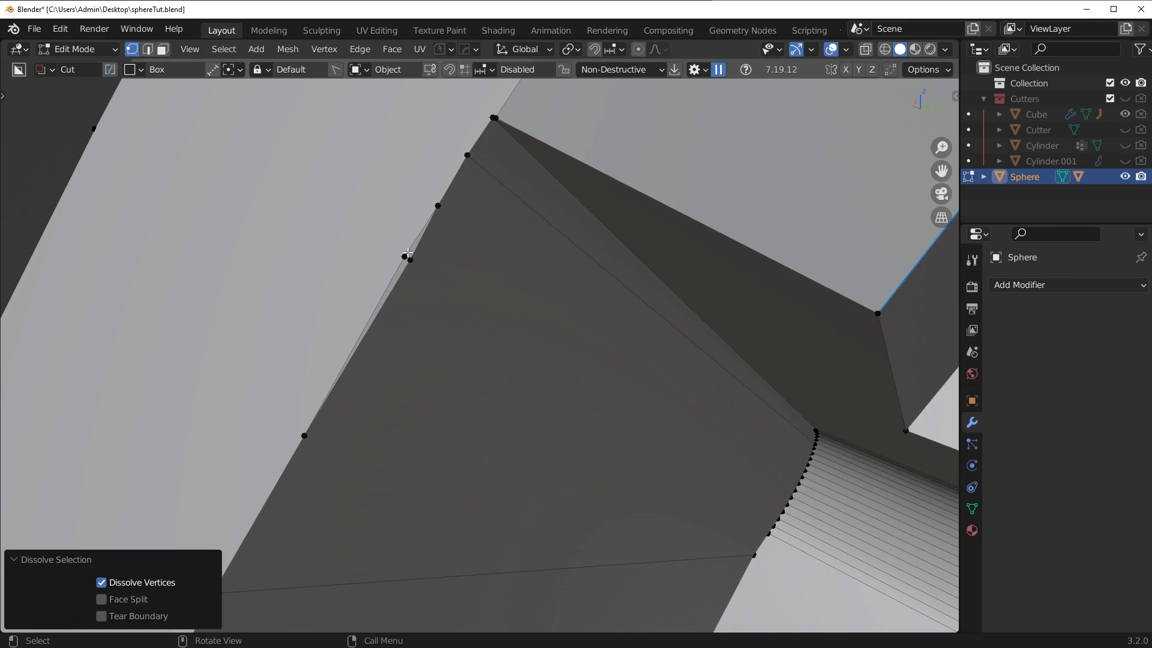
pyautogui.click(408, 256)
pyautogui.press('1')
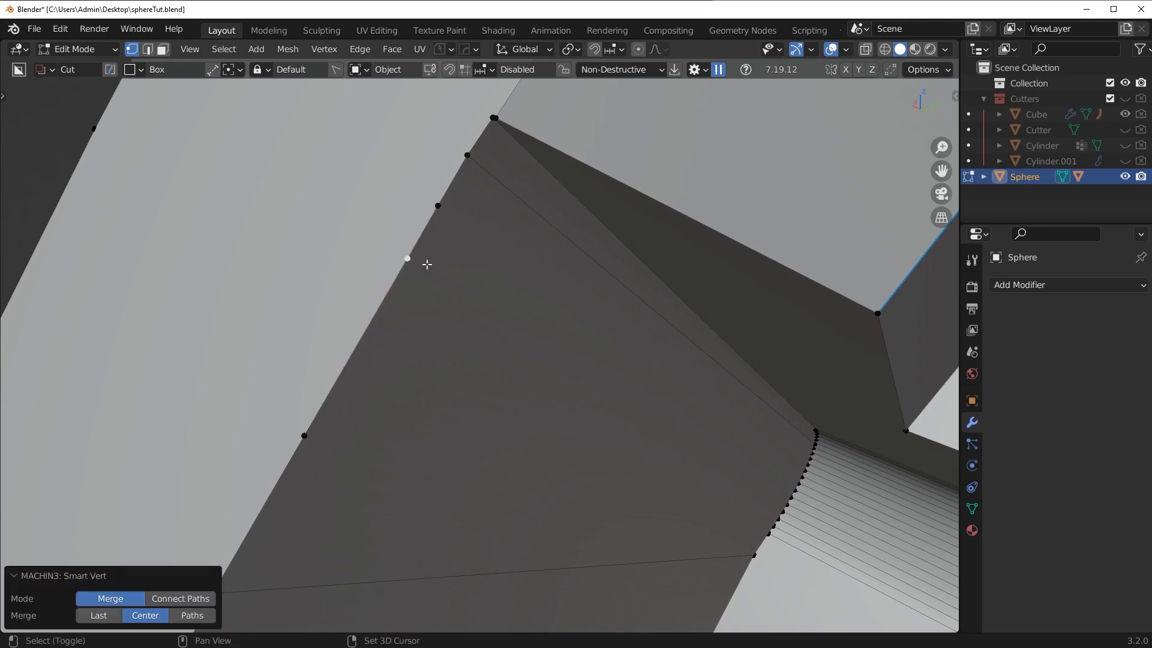
pyautogui.hotkey('ctrl', 'x')
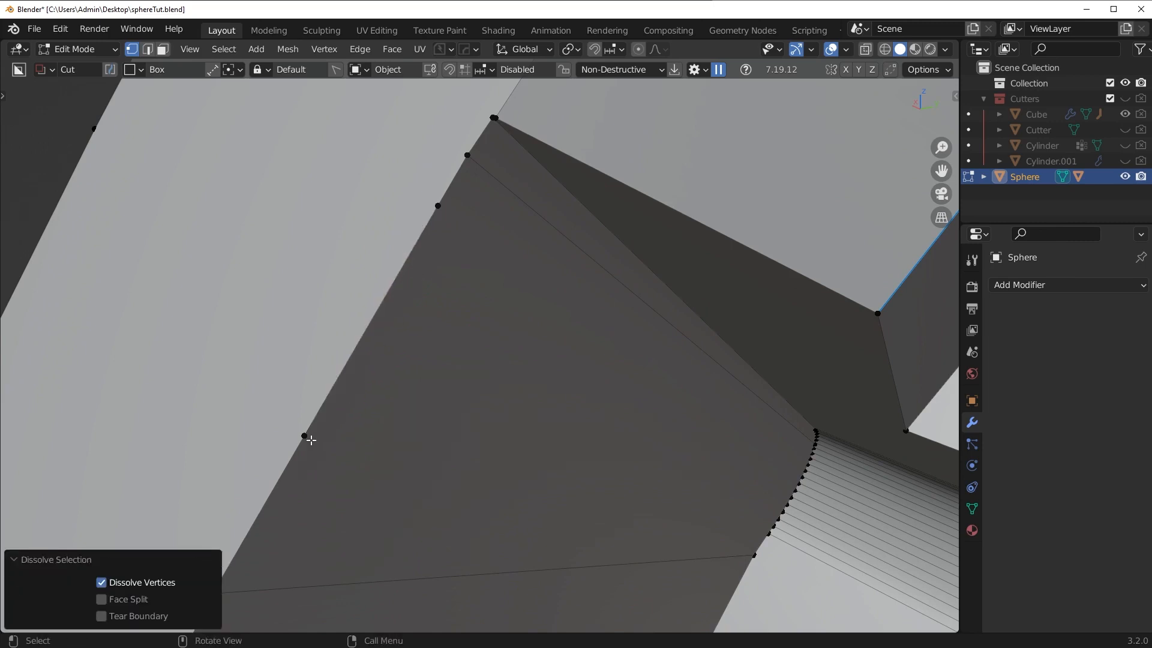
pyautogui.click(311, 440)
pyautogui.hotkey('ctrl', 'x')
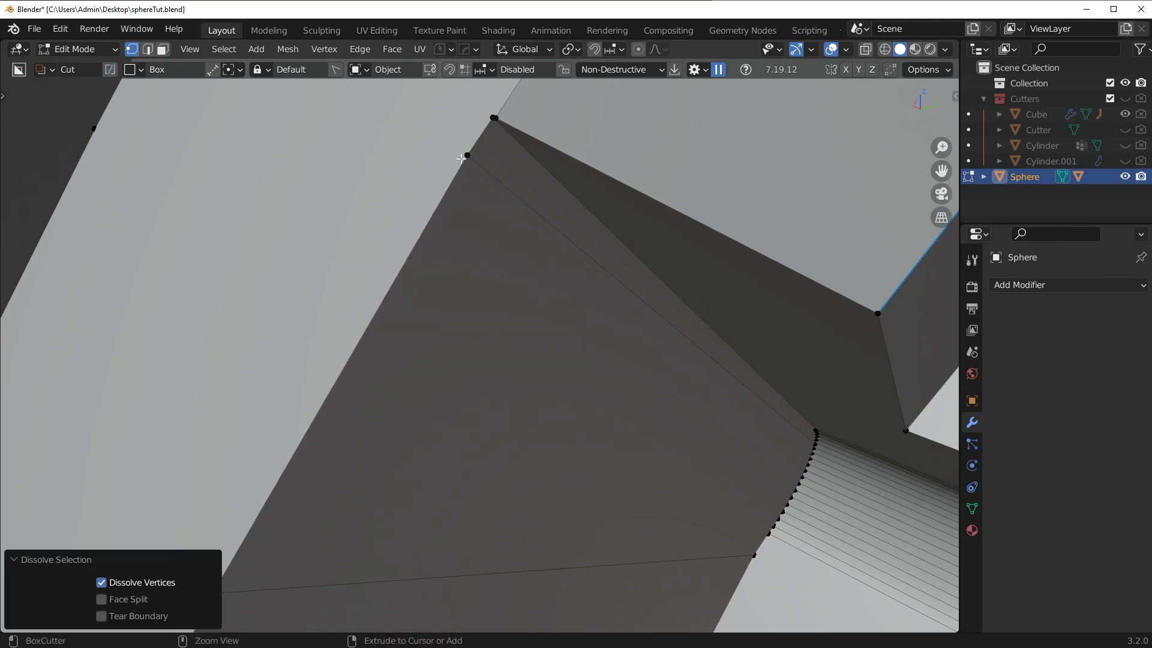
# - Try to dissolve the vertex just below the notch's upper outer corner, and undo it
pyautogui.click(466, 156)
pyautogui.hotkey('ctrl', 'x')
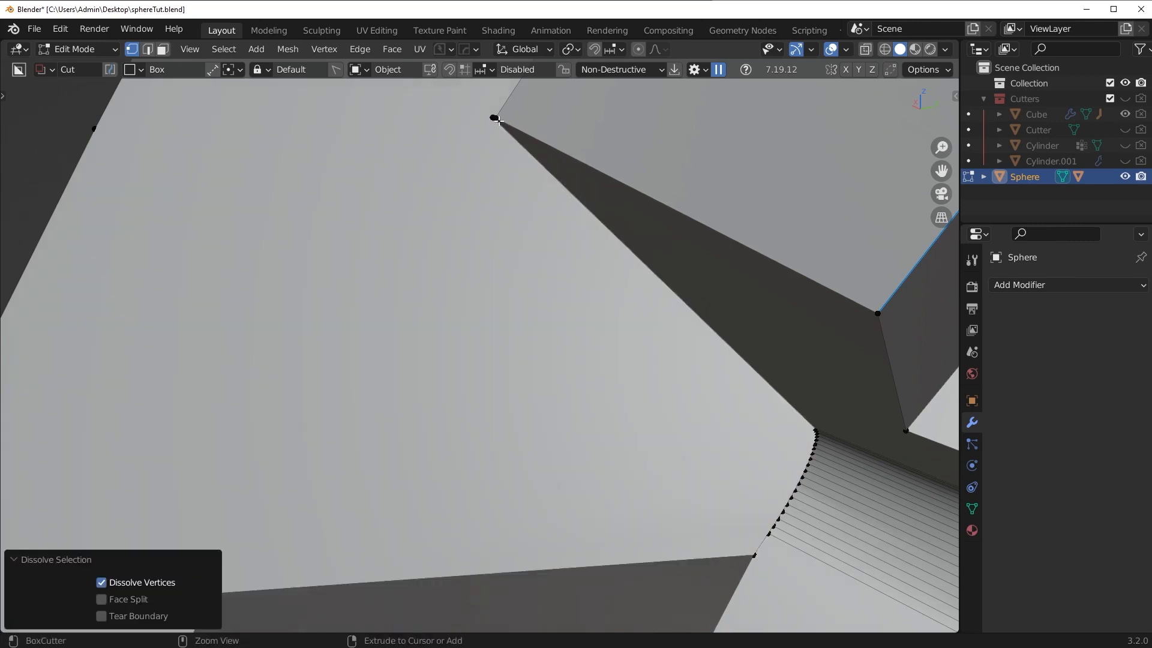
pyautogui.hotkey('ctrl', 'z')
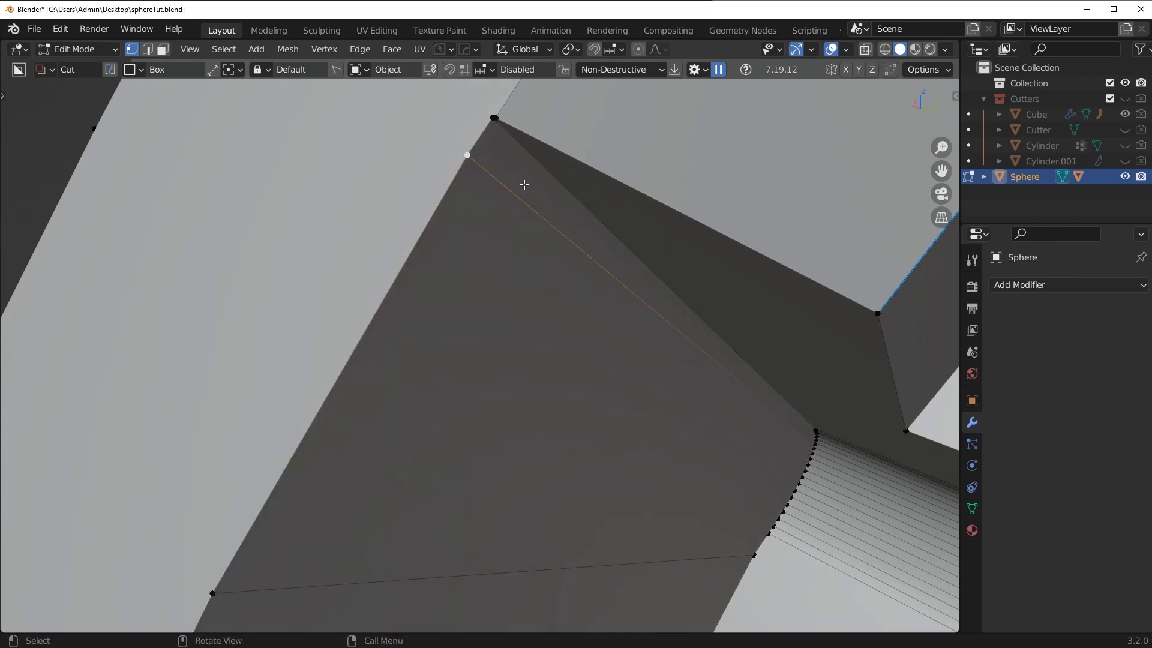
# - Merge the two vertices at the notch's upper outer corner at their center and return to Object Mode
pyautogui.click(495, 118)
pyautogui.hotkey('shift', '1')
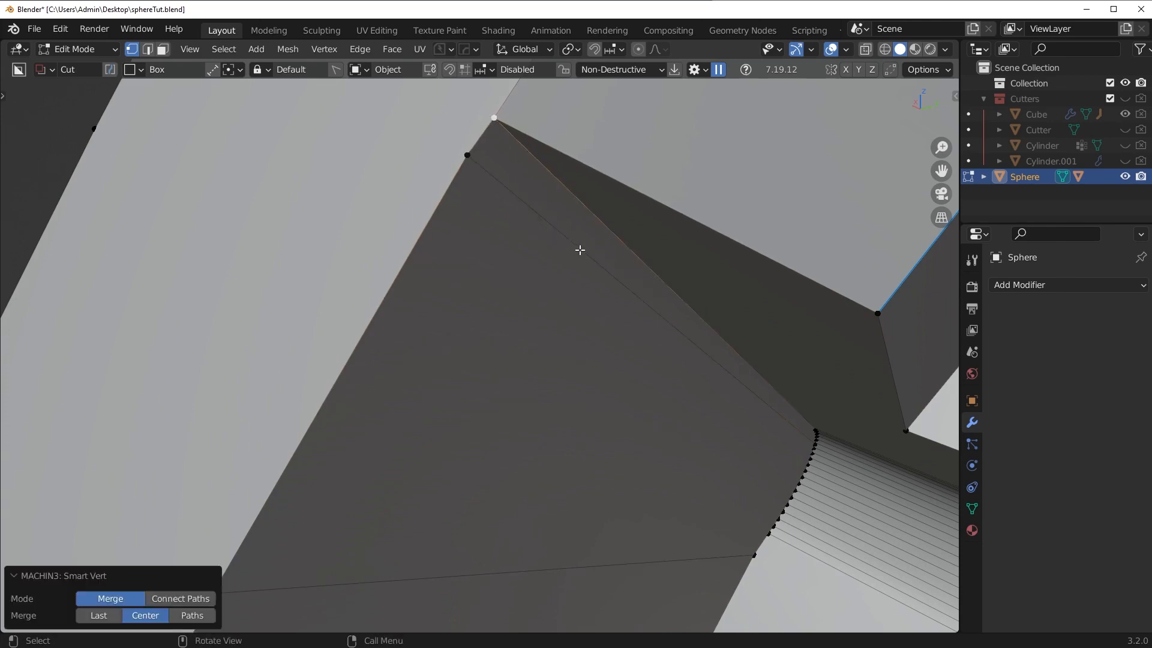
pyautogui.scroll(-8, 580, 251)
pyautogui.press('Tab')
# - Add a 30° HOps Bevel to the sphere with 3 segments and a width of 0.0023
pyautogui.moveTo(587, 319); pyautogui.dragTo(548, 324, button='middle')
pyautogui.scroll(-5, 613, 317)
pyautogui.scroll(-3, 697, 386)
pyautogui.press('q')
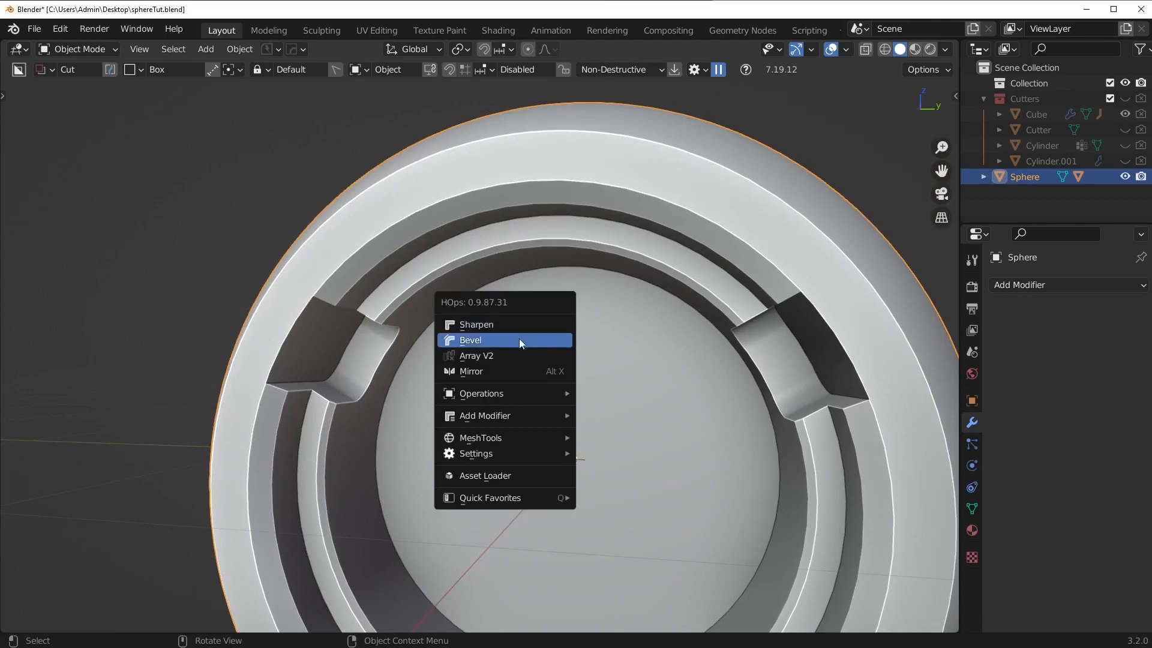
pyautogui.click(520, 340)
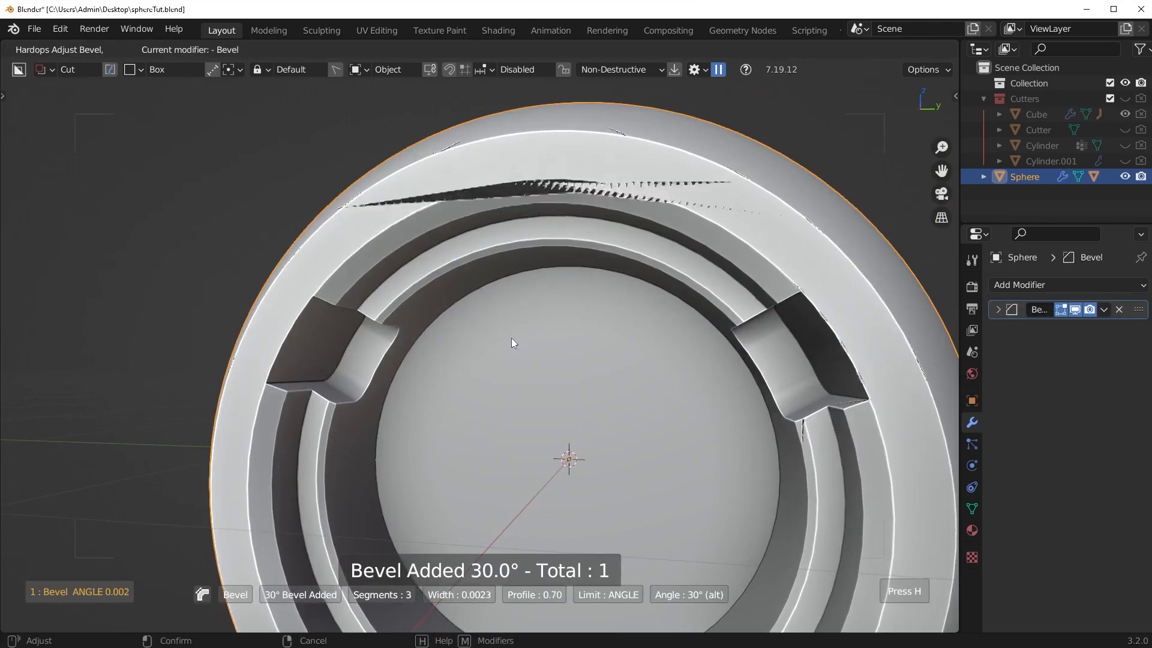
pyautogui.click(511, 337)
# - Examine the beveled edges and mesh around the upper-right notch, and undo the bevel
pyautogui.scroll(4, 628, 318)
pyautogui.scroll(3, 553, 369)
pyautogui.moveTo(554, 369); pyautogui.dragTo(524, 402, button='middle')
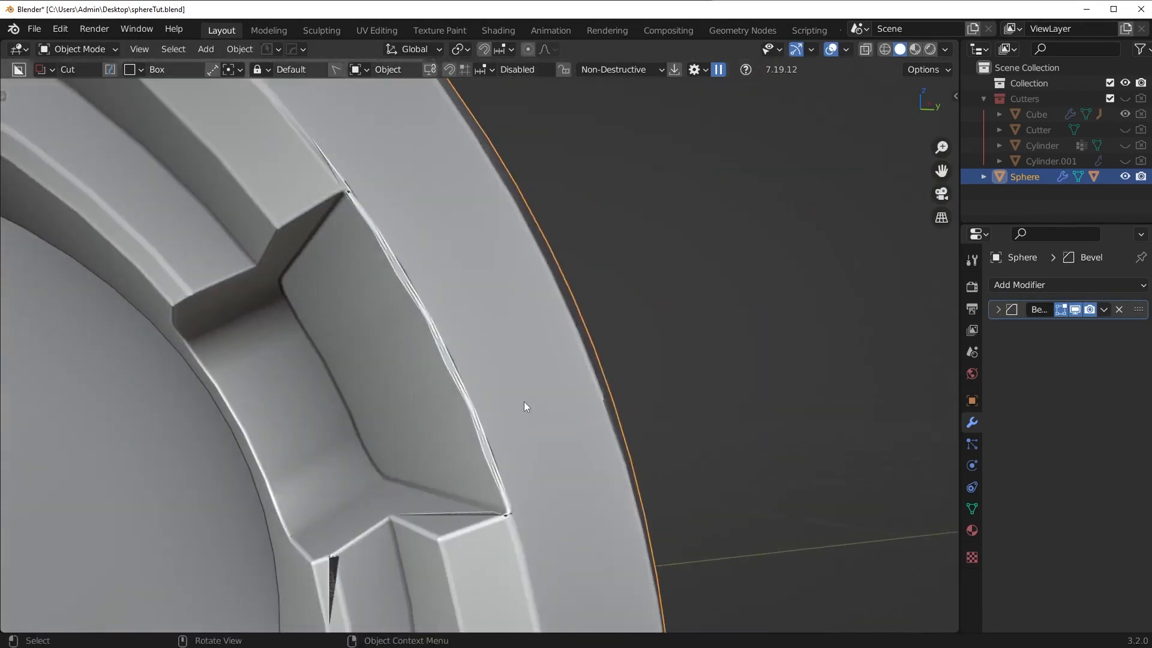
pyautogui.scroll(5, 504, 406)
pyautogui.press('Tab')
pyautogui.scroll(-7, 507, 402)
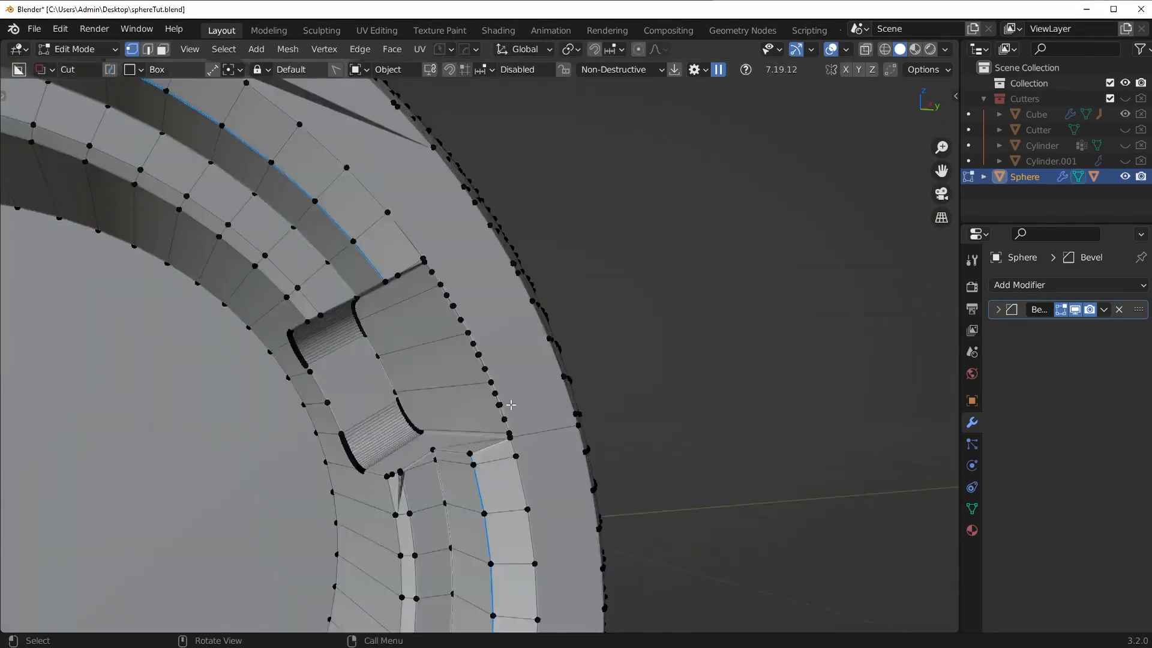
pyautogui.hotkey('ctrl', 'z')
pyautogui.hotkey('ctrl', 'z')
pyautogui.scroll(-2, 531, 406)
pyautogui.moveTo(532, 405); pyautogui.dragTo(570, 385, button='middle')
# - Open the HOps viewport display options
pyautogui.hotkey('alt', 'v')
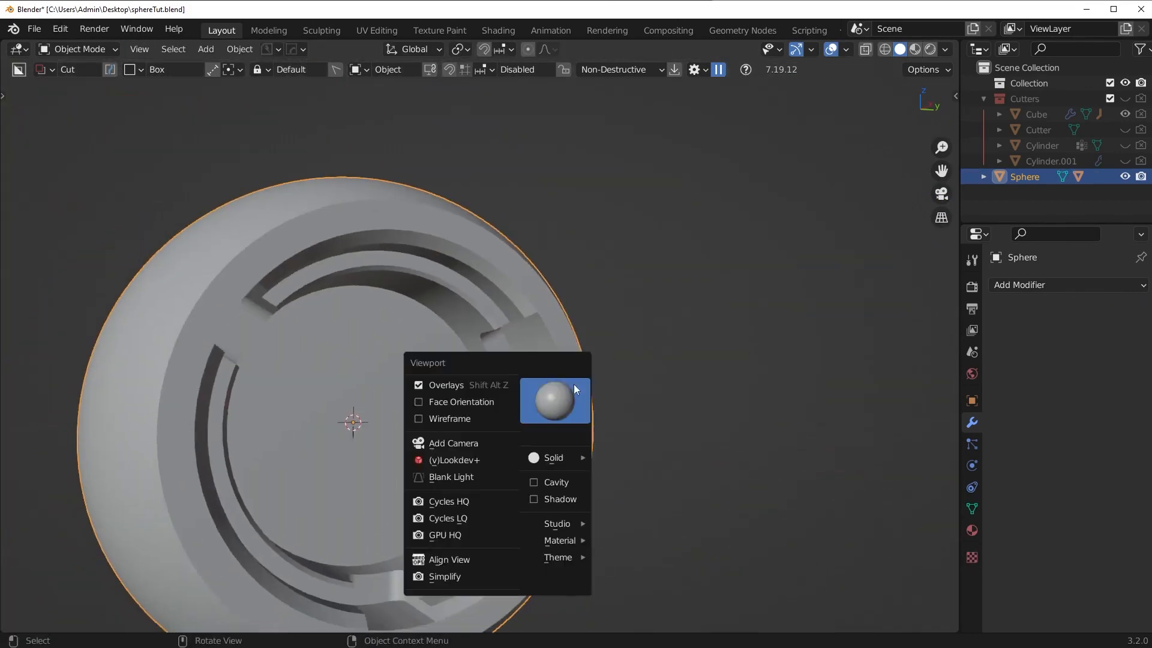
# - Turn on Cavity shading for the solid viewport to bring out the edges of the sphere's recess
pyautogui.click(551, 484)
pyautogui.moveTo(545, 478); pyautogui.dragTo(395, 352, button='middle')
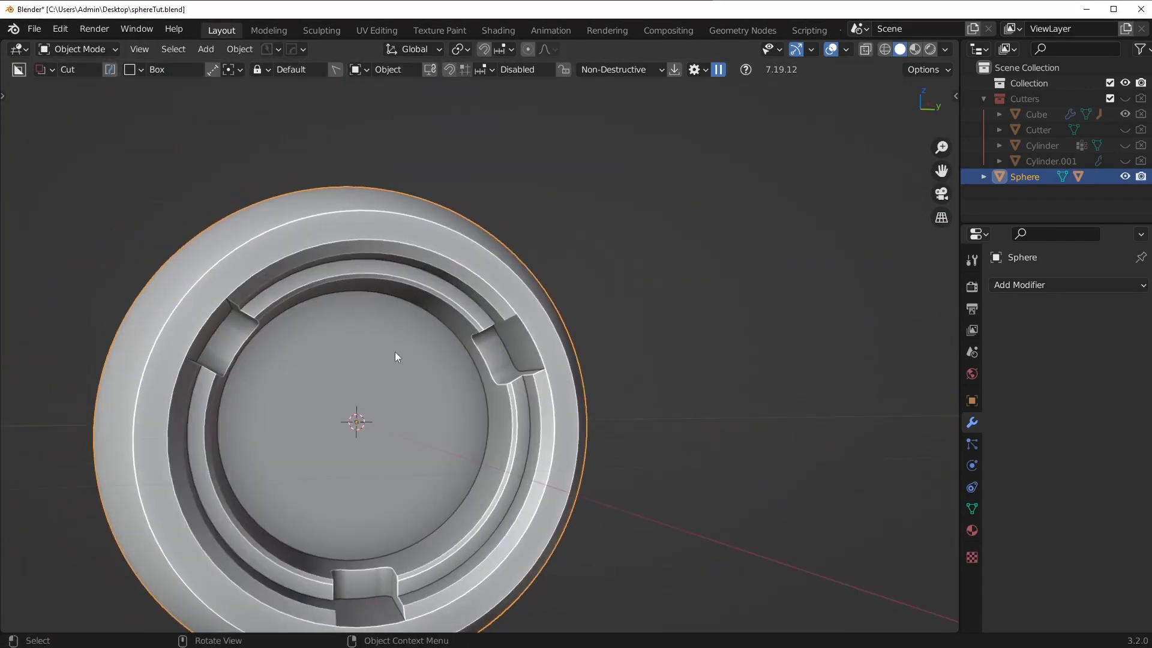
pyautogui.scroll(-4, 581, 430)
# - Check the sphere's mesh in Edit Mode, undo the applied modifiers to bring back its Booleans, and deselect everything
pyautogui.press('Tab')
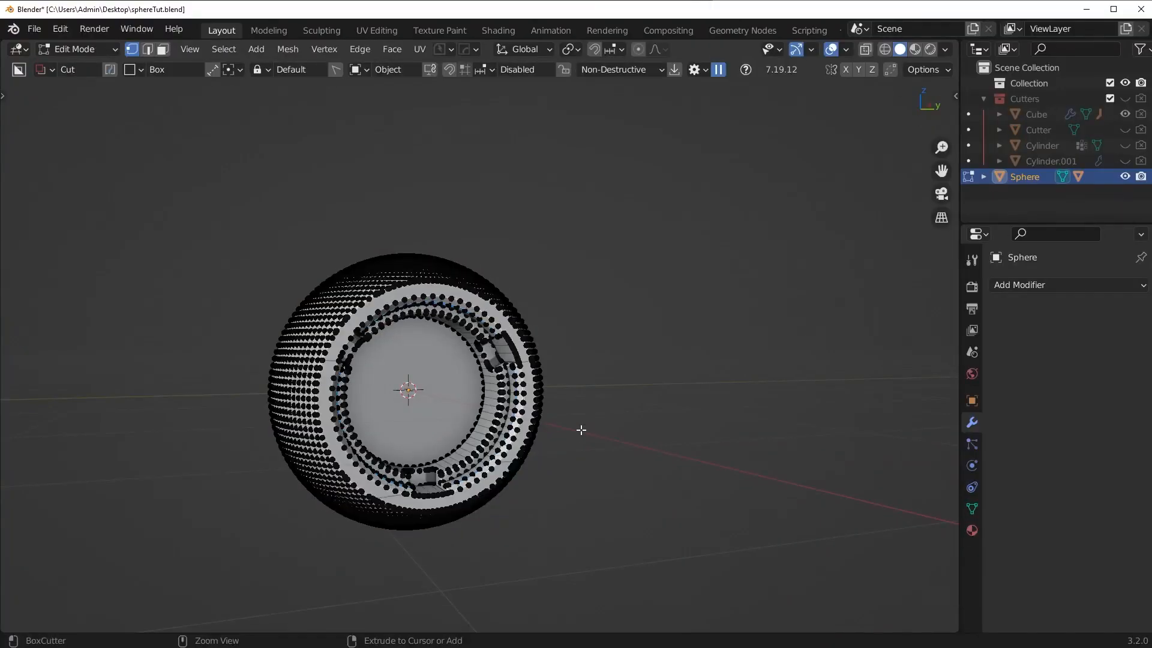
pyautogui.press('Tab')
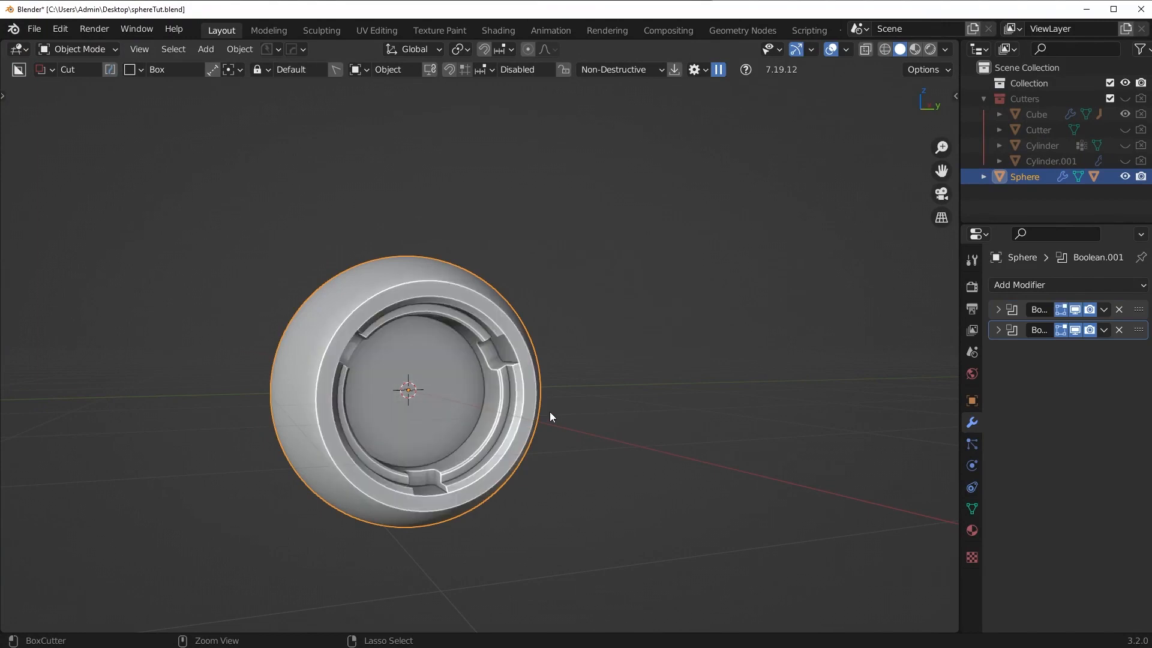
pyautogui.press('Tab')
pyautogui.press('Tab')
pyautogui.hotkey('alt', 'a')
pyautogui.scroll(2, 549, 412)
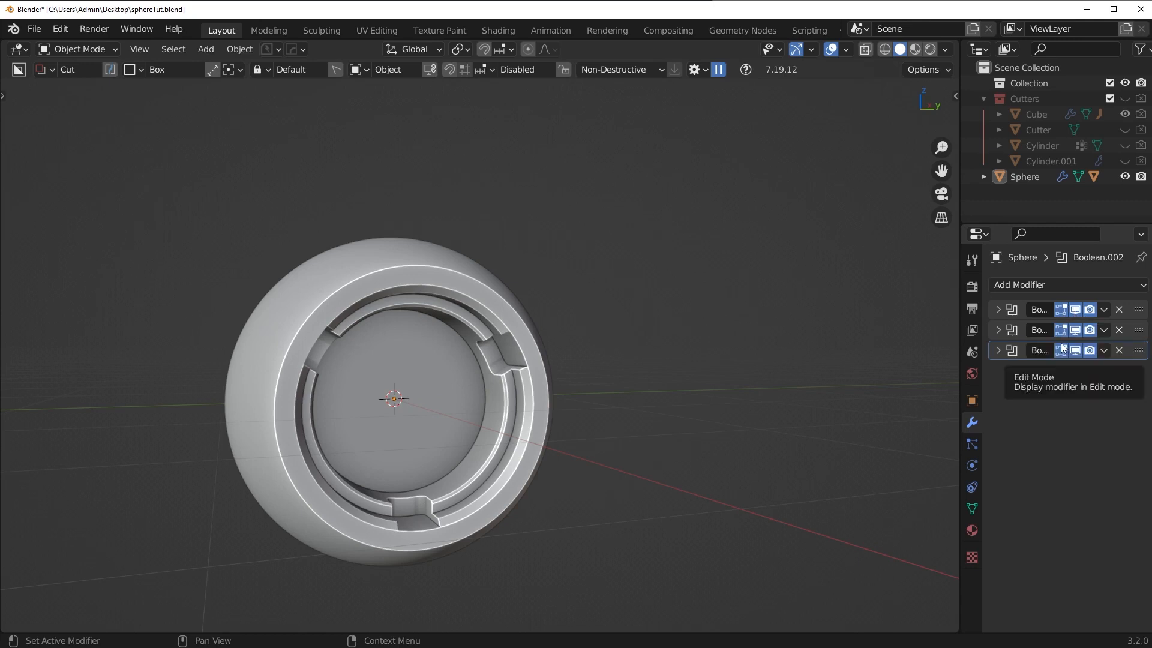
# - Switch the sphere's first Boolean off and on in the viewport, and reveal its box cutter with the HardOps Boolean scroll
pyautogui.click(1077, 311)
pyautogui.click(1076, 311)
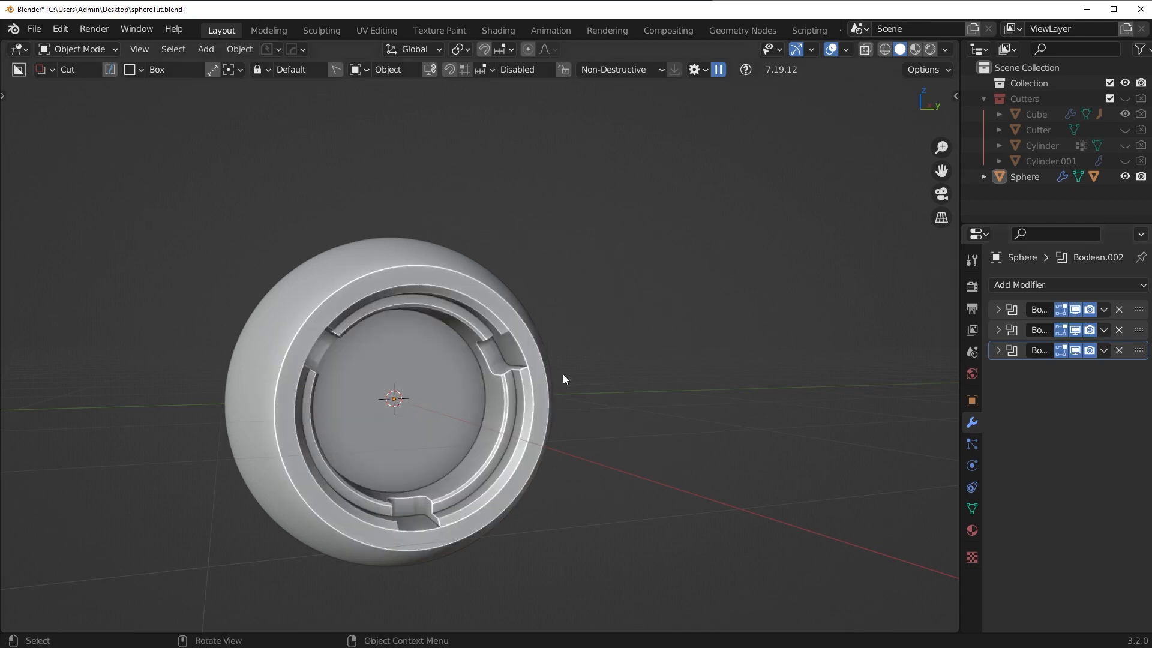
pyautogui.moveTo(563, 373); pyautogui.dragTo(436, 293, button='middle')
pyautogui.click(436, 290)
pyautogui.press('q')
pyautogui.click(420, 309)
pyautogui.scroll(2, 420, 310)
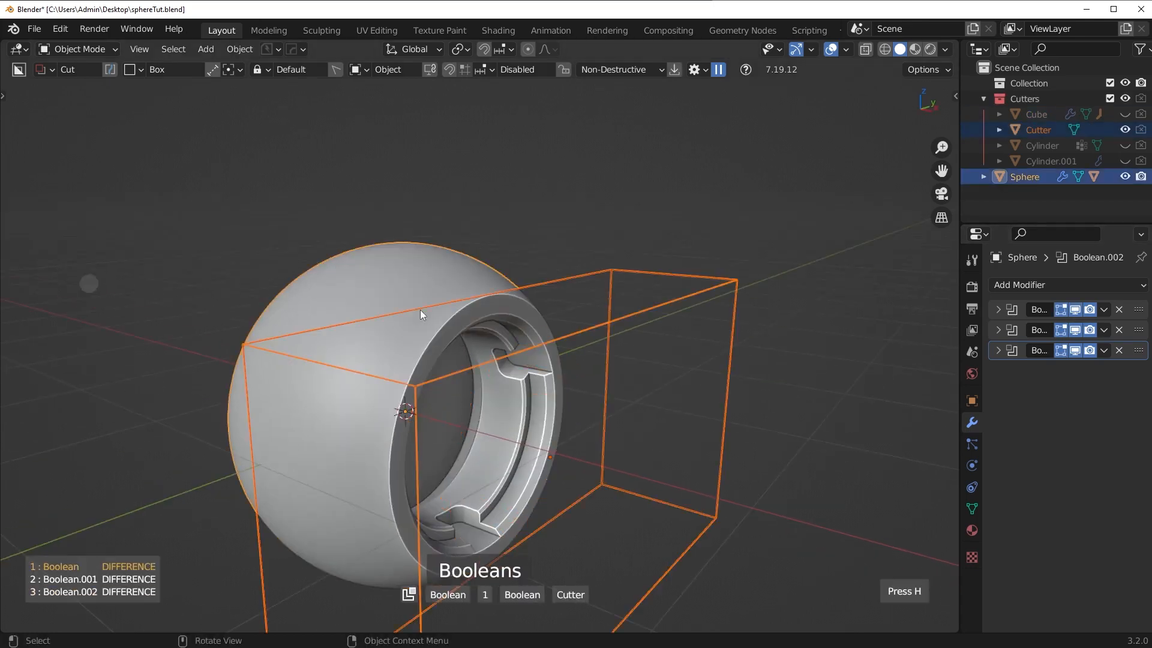
# - Scale the box cutter to about 2.28 along Z and move it about -0.06 m along X to deepen the sphere's flat cut
pyautogui.press('s')
pyautogui.press('z')
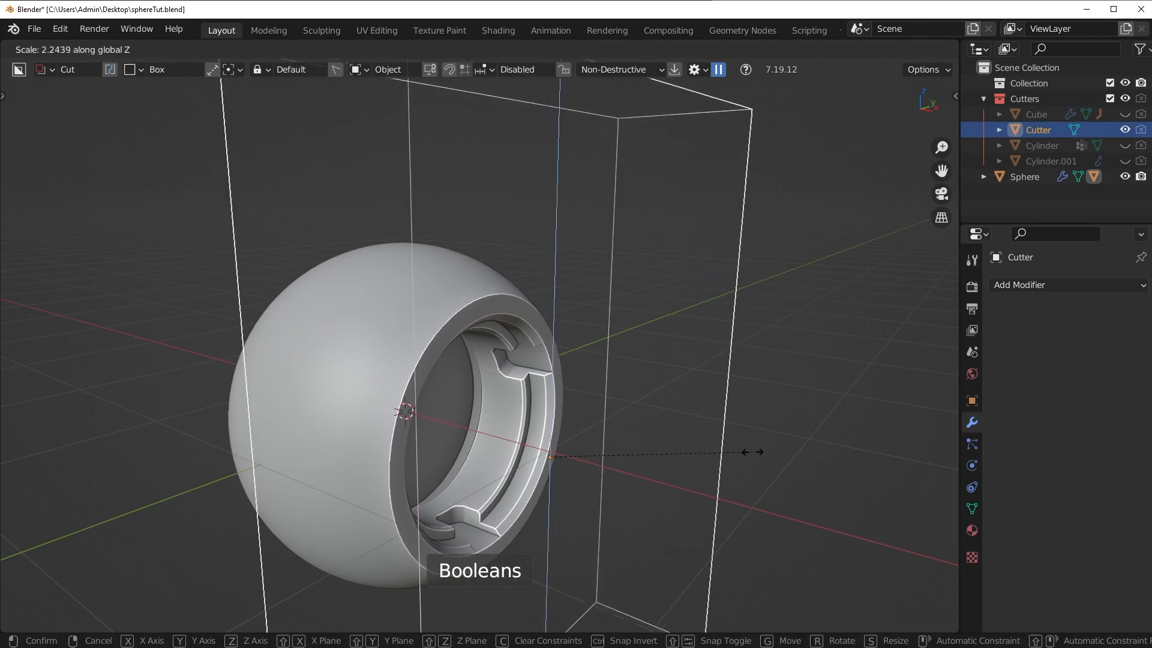
pyautogui.click(753, 452)
pyautogui.press('g')
pyautogui.press('x')
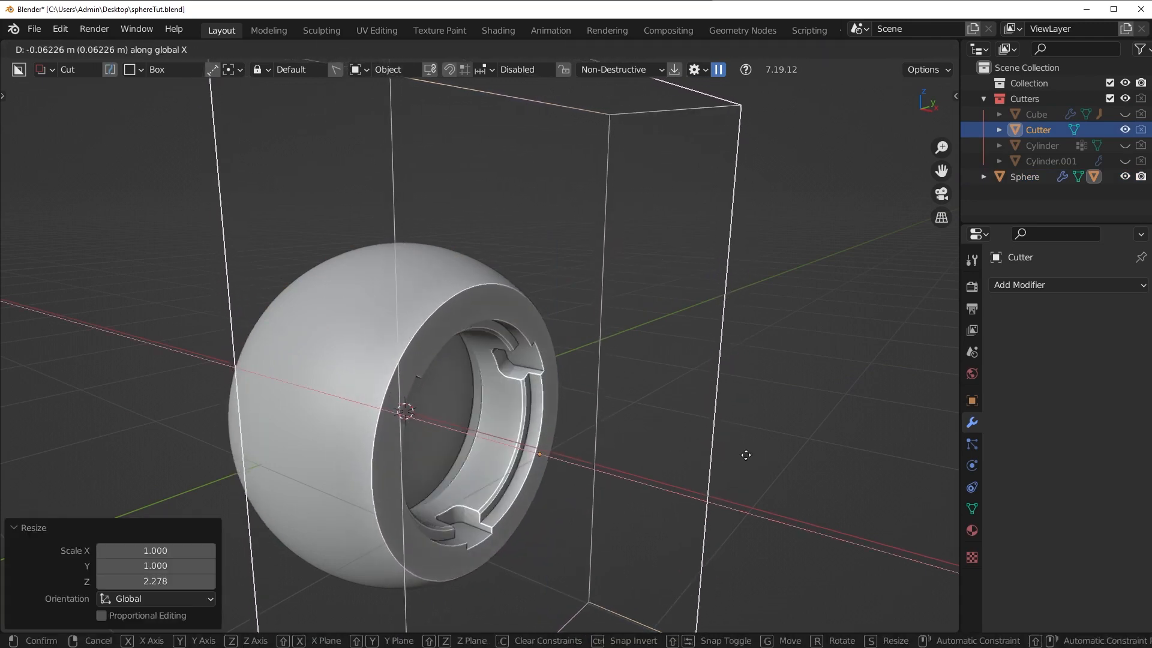
pyautogui.click(746, 459)
pyautogui.press('1')
# - Add a mesh cylinder with 400 vertices at the centre of the sphere
pyautogui.press('KP_3')
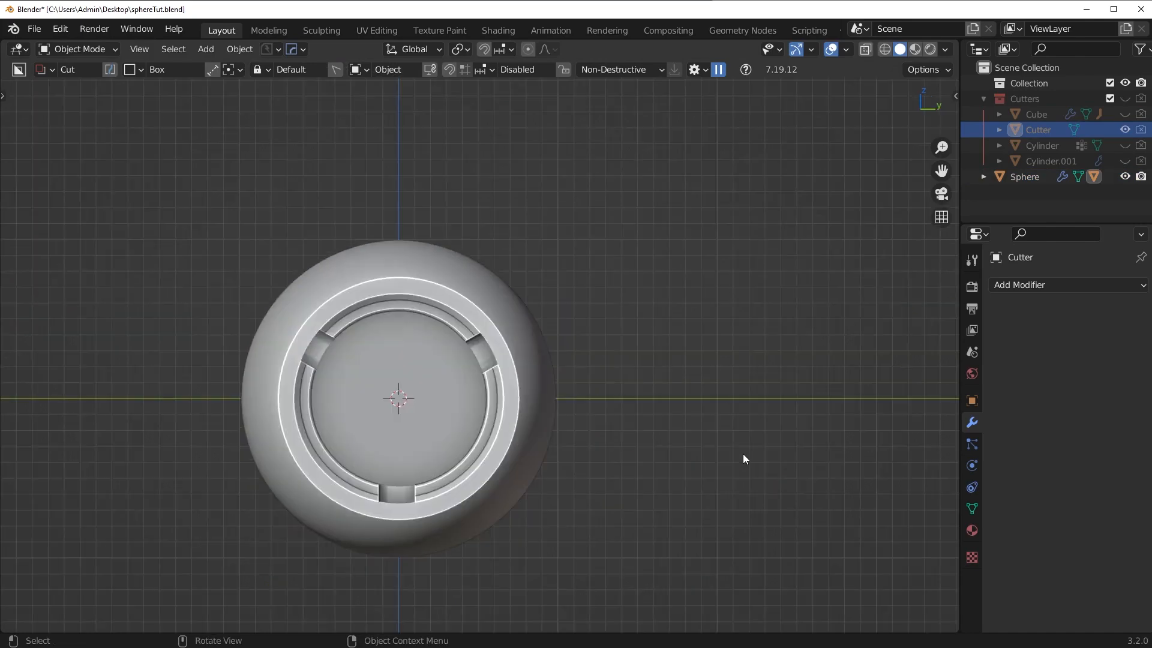
pyautogui.moveTo(713, 455); pyautogui.dragTo(617, 390, button='middle')
pyautogui.scroll(3, 541, 476)
pyautogui.scroll(4, 617, 390)
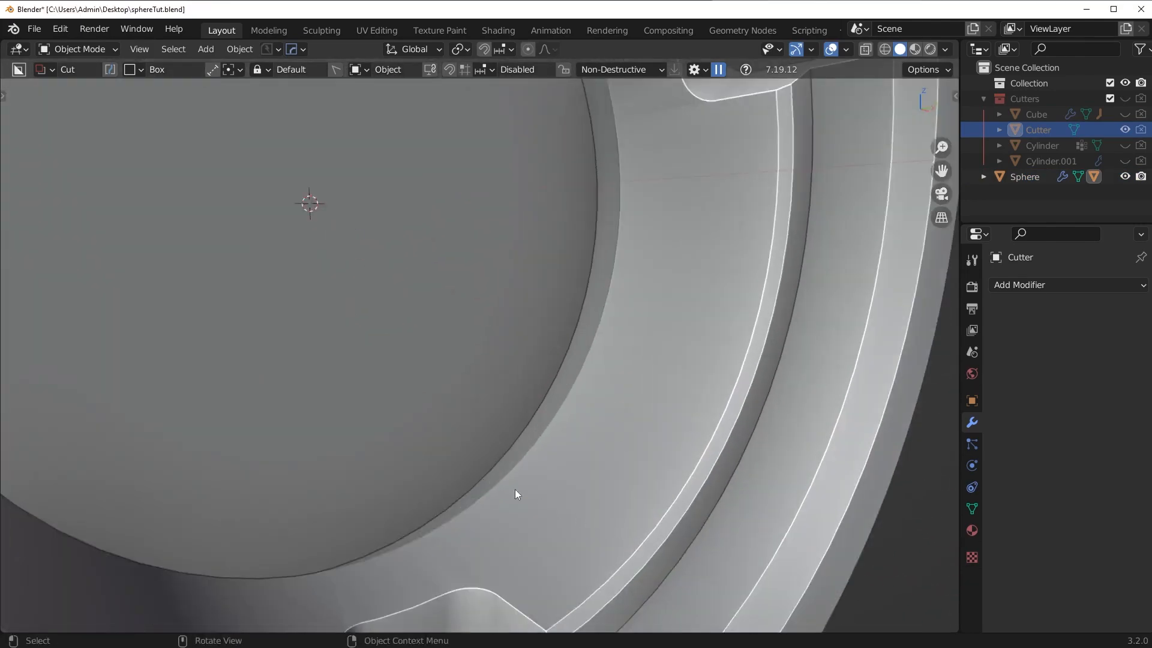
pyautogui.scroll(-5, 517, 456)
pyautogui.moveTo(668, 415); pyautogui.dragTo(664, 313, button='middle')
pyautogui.scroll(-5, 623, 380)
pyautogui.hotkey('shift', 'a')
pyautogui.moveTo(664, 307)
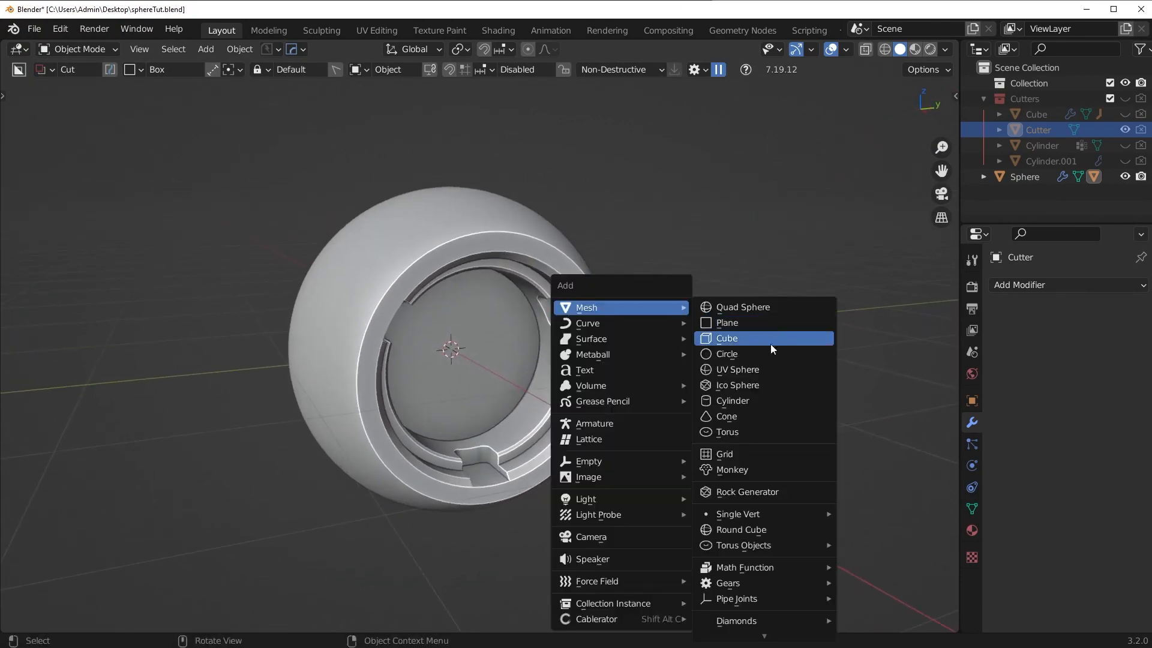
pyautogui.click(761, 400)
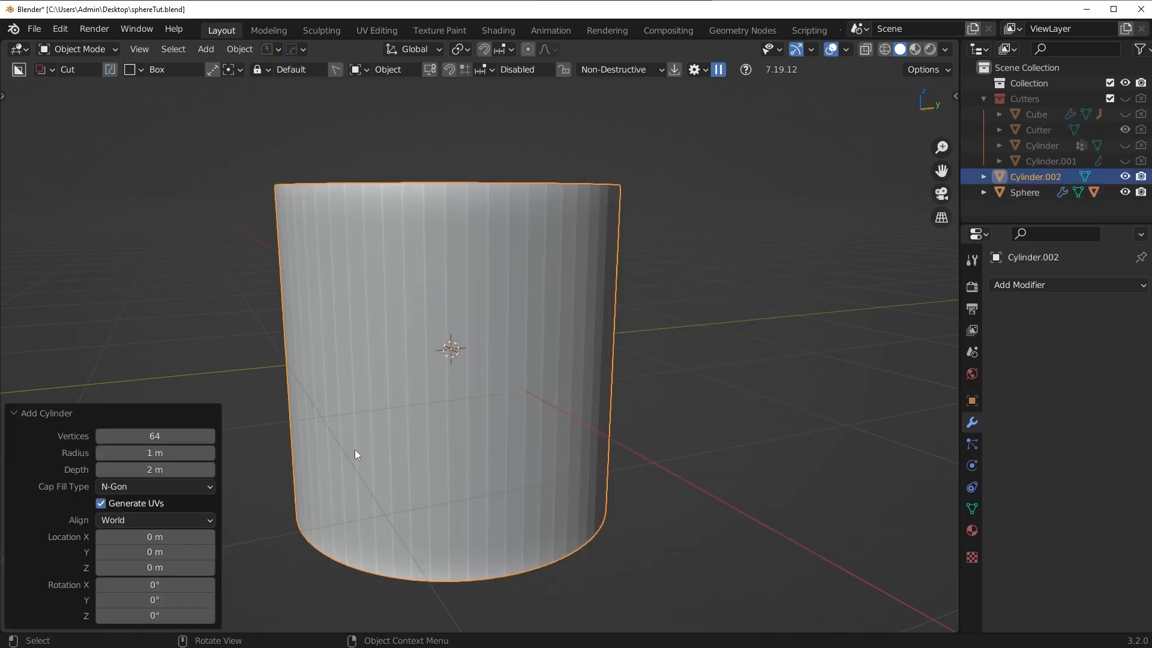
pyautogui.click(164, 437)
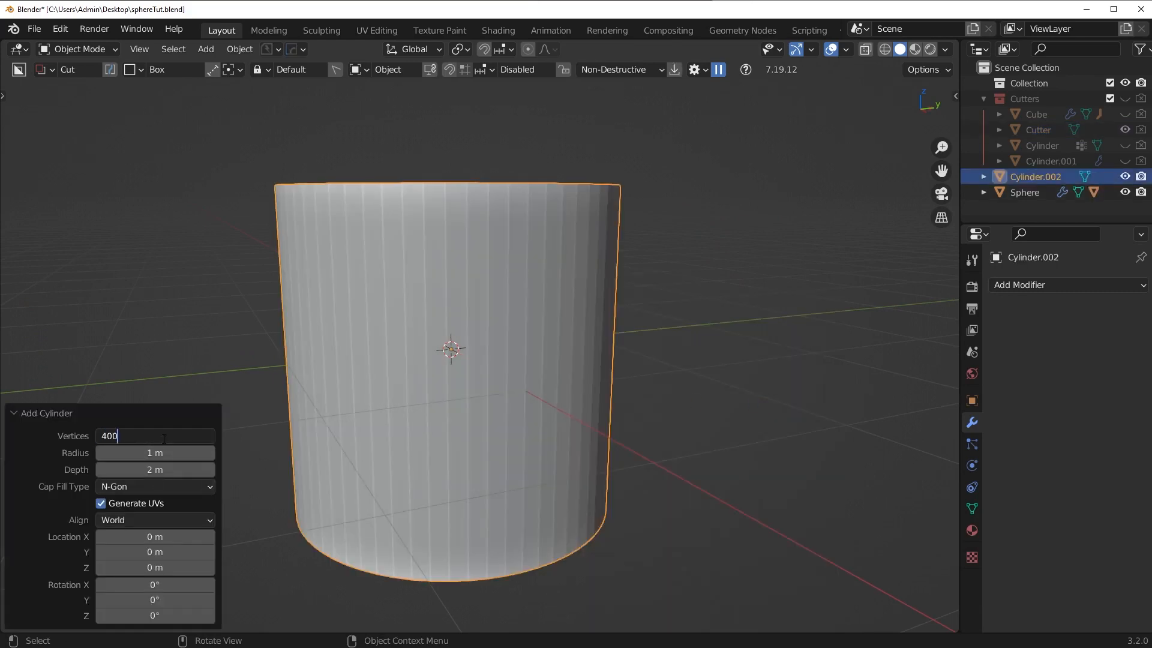
pyautogui.press('Return')
# - Sharpen the new cylinder in Object Mode with HardOps SSharp, using 30° sharpness and a 60° auto smooth angle
pyautogui.press('Tab')
pyautogui.hotkey('ctrl', 'Tab')
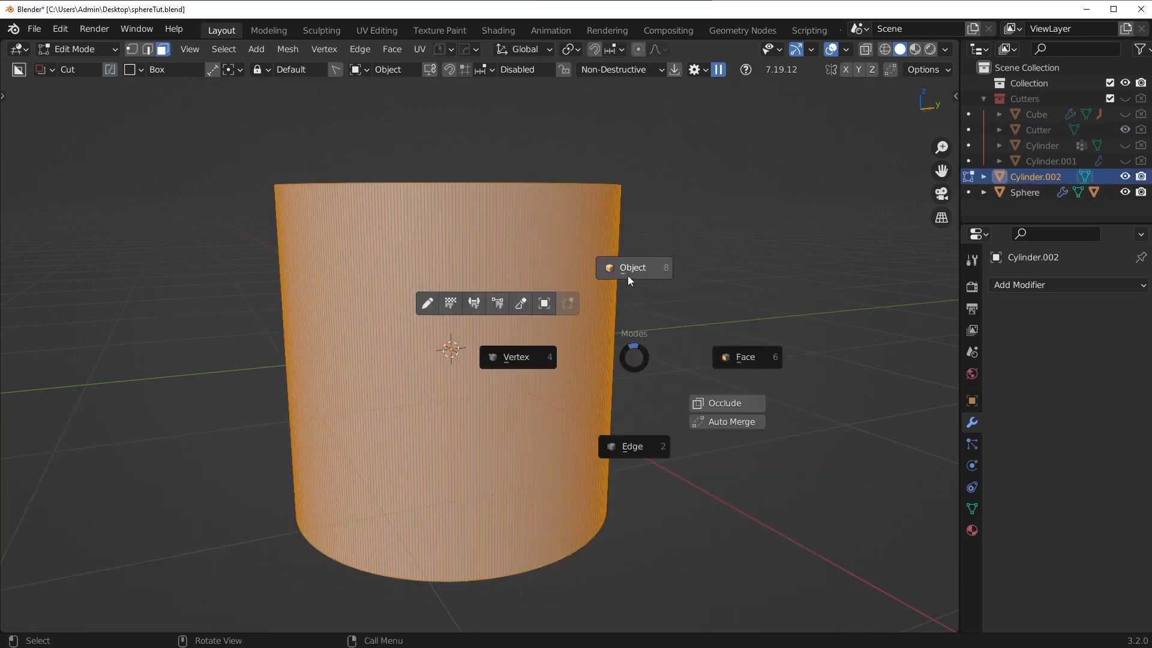
pyautogui.click(628, 277)
pyautogui.press('q')
pyautogui.click(628, 277)
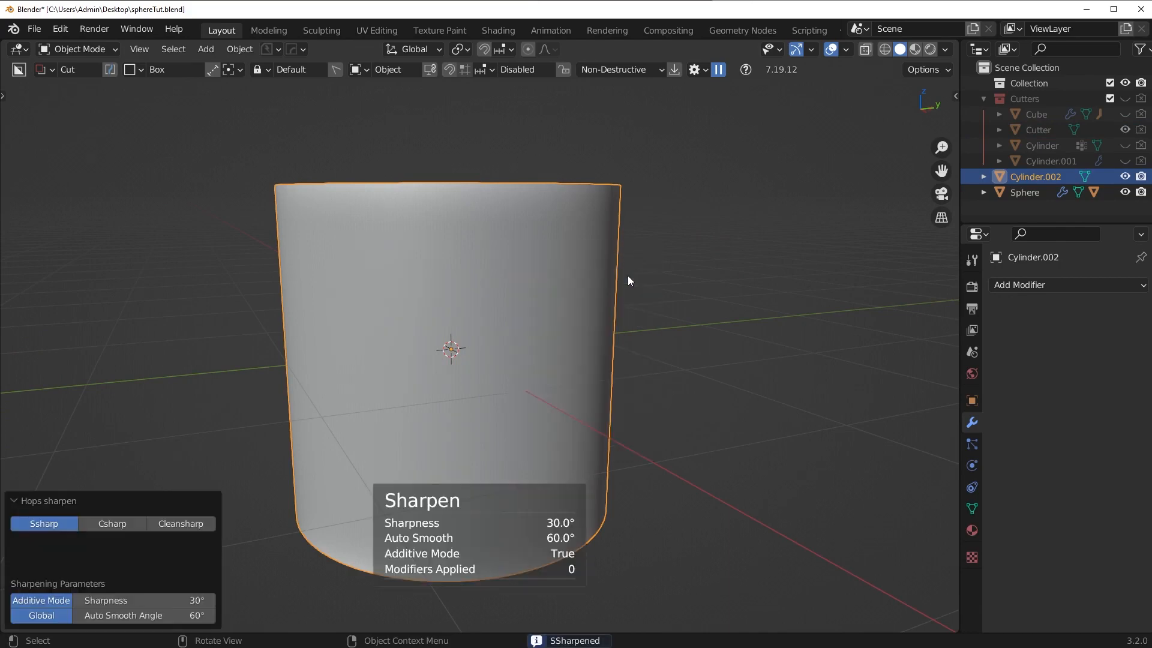
# - Rotate the cylinder 90° about Y and scale it uniformly to about 0.514 to match the recess opening
pyautogui.press('KP_3')
pyautogui.write('ry90')
pyautogui.press('Return')
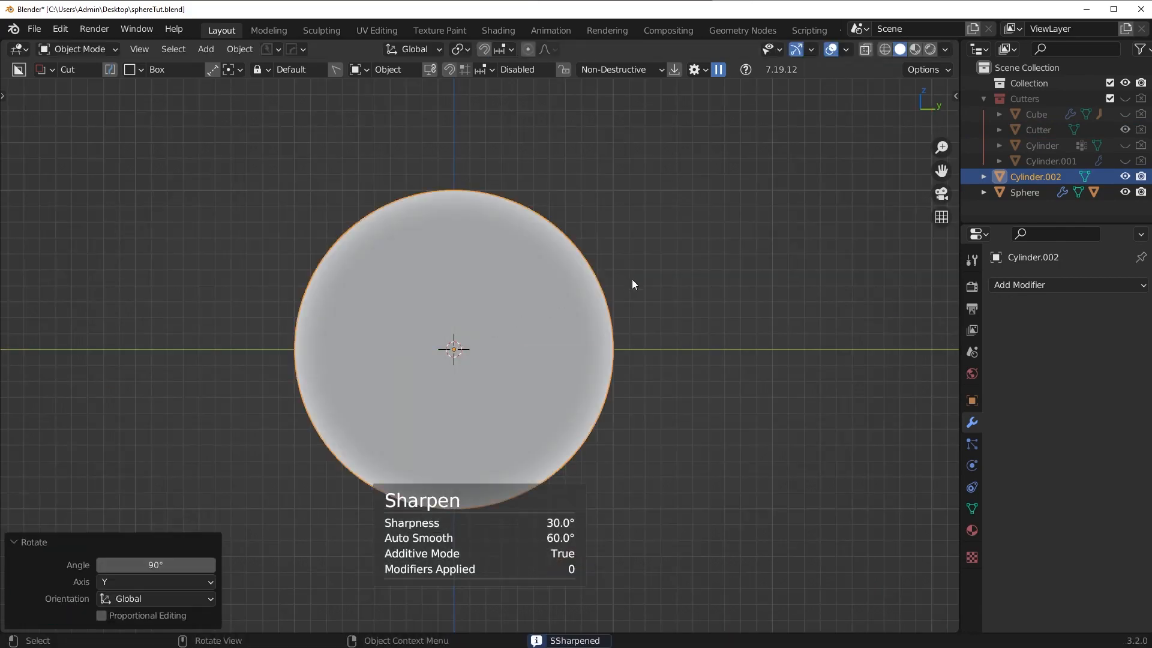
pyautogui.press('s')
pyautogui.click(623, 338)
pyautogui.keyDown('shift'); pyautogui.moveTo(582, 386); pyautogui.dragTo(589, 320, button='middle'); pyautogui.keyUp('shift')
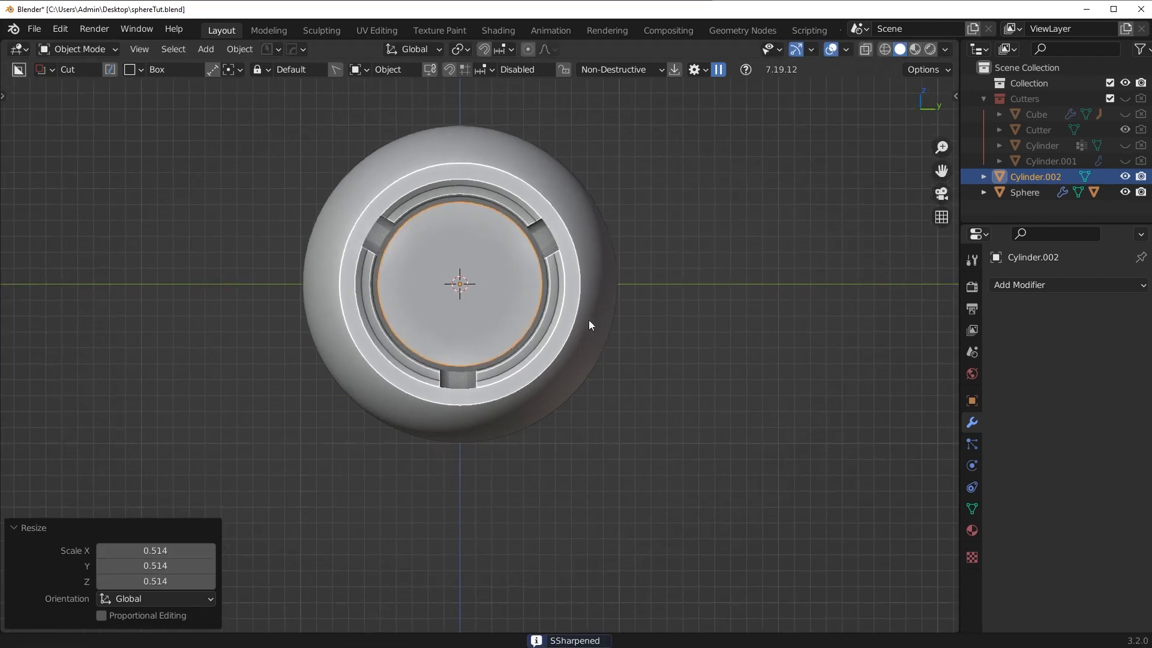
# - Scale the cylinder up slightly so its rim reaches the inner wall of the recess
pyautogui.scroll(6, 591, 330)
pyautogui.scroll(5, 594, 369)
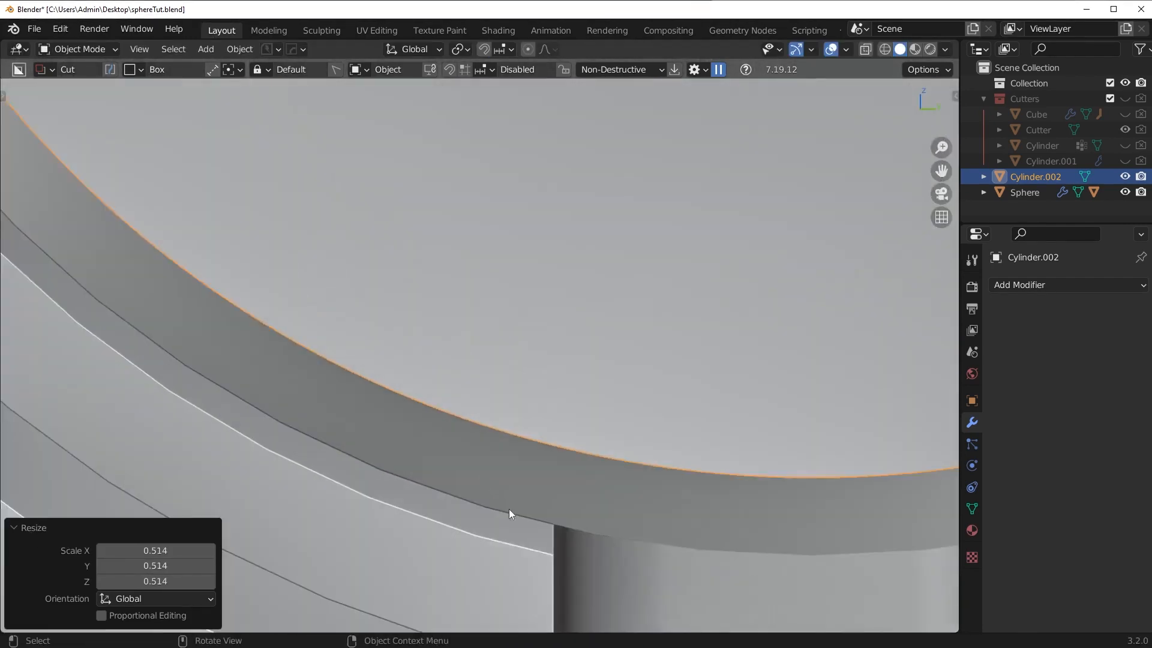
pyautogui.scroll(-4, 500, 531)
pyautogui.press('s')
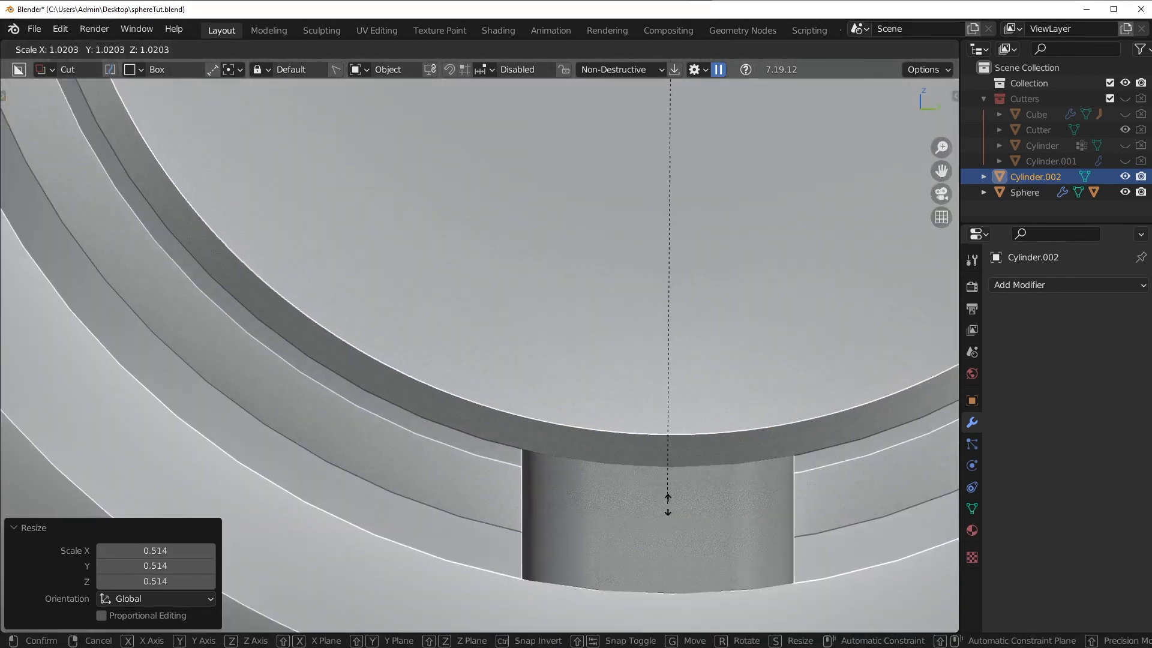
pyautogui.click(729, 563)
# - Keep only a narrow strip of the cylinder's side by selecting it, inverting the selection and deleting the other faces
pyautogui.moveTo(729, 562); pyautogui.dragTo(527, 390, button='middle')
pyautogui.press('Tab')
pyautogui.click(808, 407)
pyautogui.scroll(-3, 510, 385)
pyautogui.scroll(3, 527, 390)
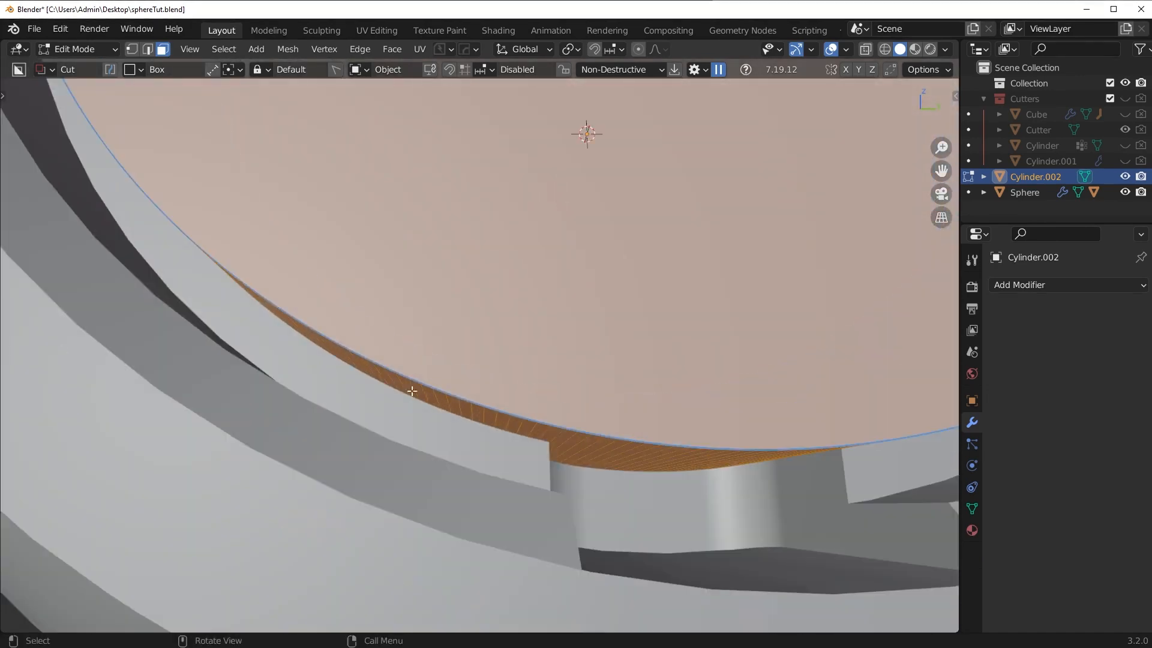
pyautogui.click(456, 406)
pyautogui.scroll(-4, 610, 409)
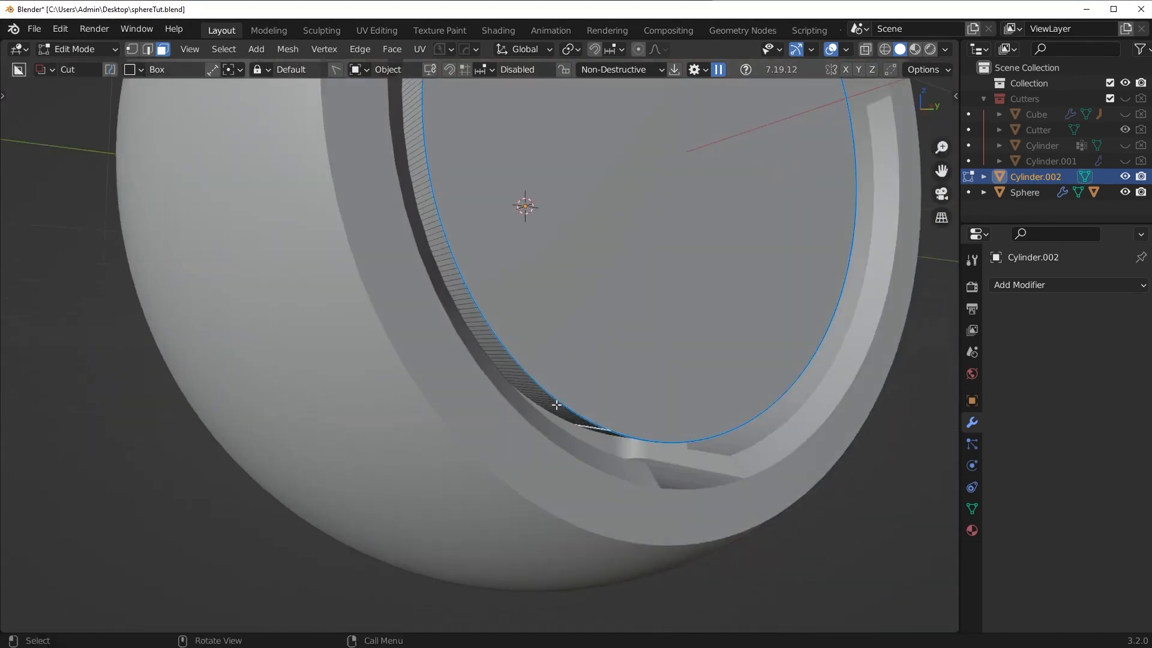
pyautogui.moveTo(601, 366); pyautogui.dragTo(570, 345, button='middle')
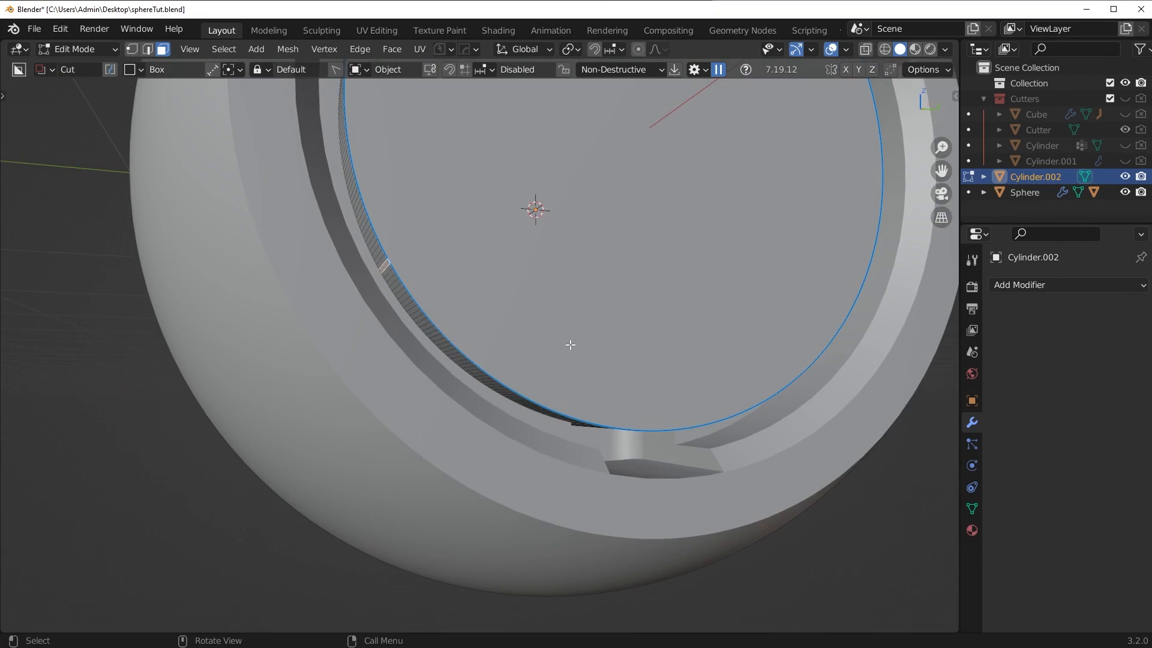
pyautogui.hotkey('ctrl', 'i')
pyautogui.keyDown('shift'); pyautogui.moveTo(570, 304); pyautogui.dragTo(430, 453, button='middle'); pyautogui.keyUp('shift')
pyautogui.press('x')
pyautogui.click(570, 426)
# - Extrude the remaining strip about 0.048 m along its normal to give it thickness
pyautogui.press('g')
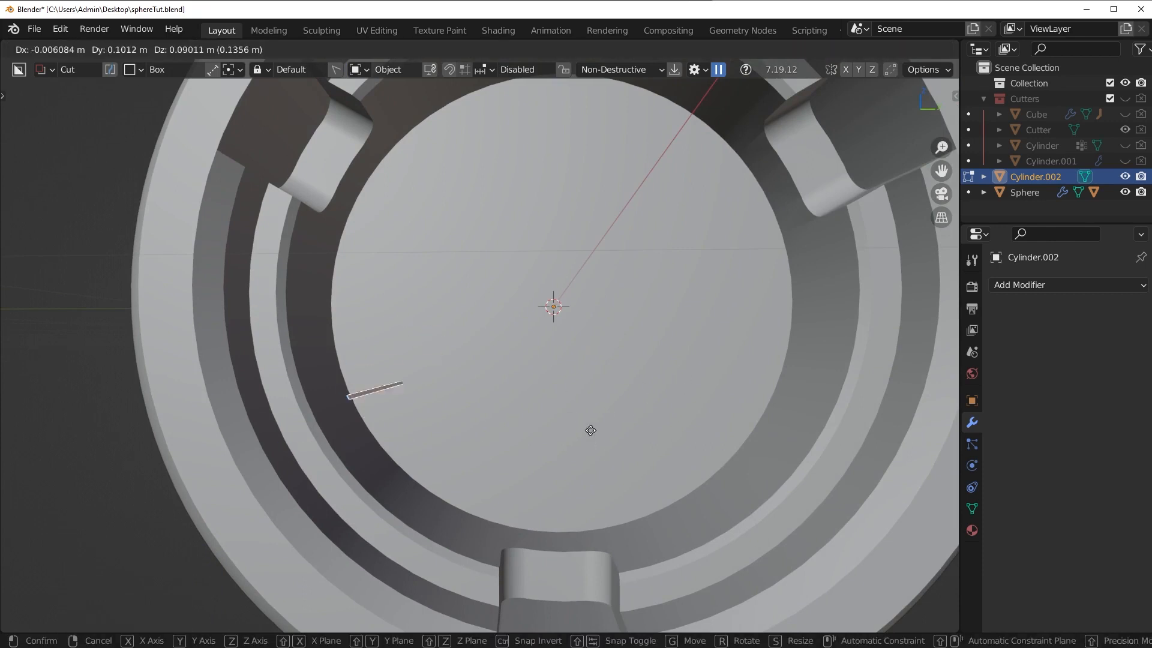
pyautogui.rightClick(602, 391)
pyautogui.press('KP_3')
pyautogui.scroll(3, 535, 412)
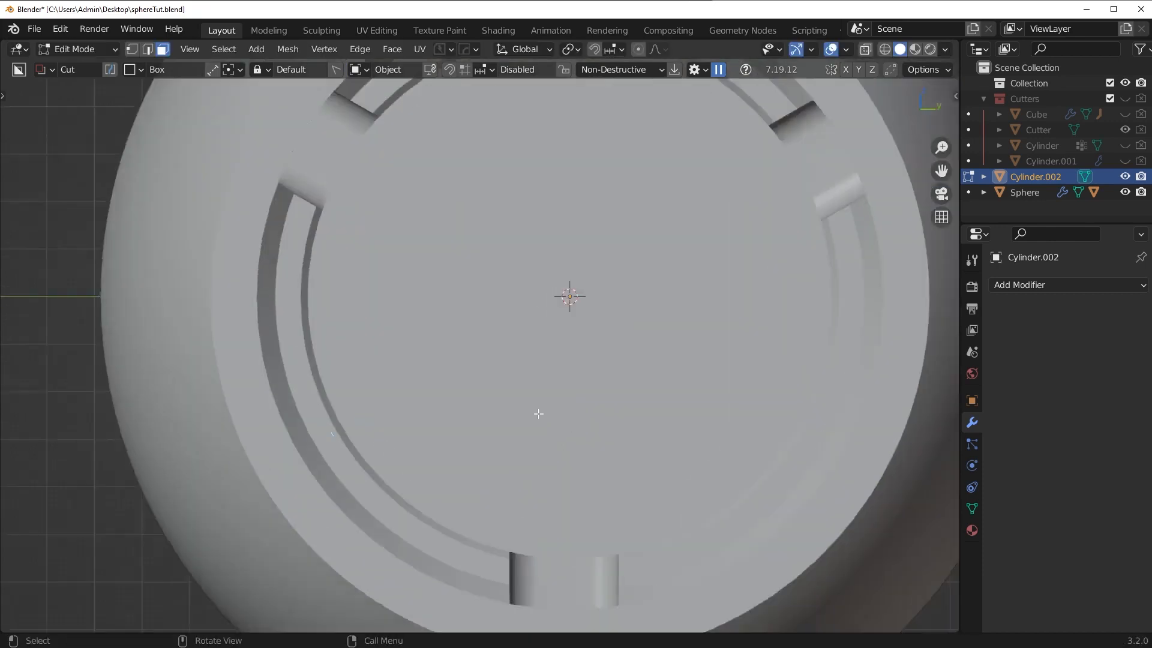
pyautogui.scroll(-3, 504, 427)
pyautogui.scroll(1, 502, 434)
pyautogui.press('e')
pyautogui.click(521, 422)
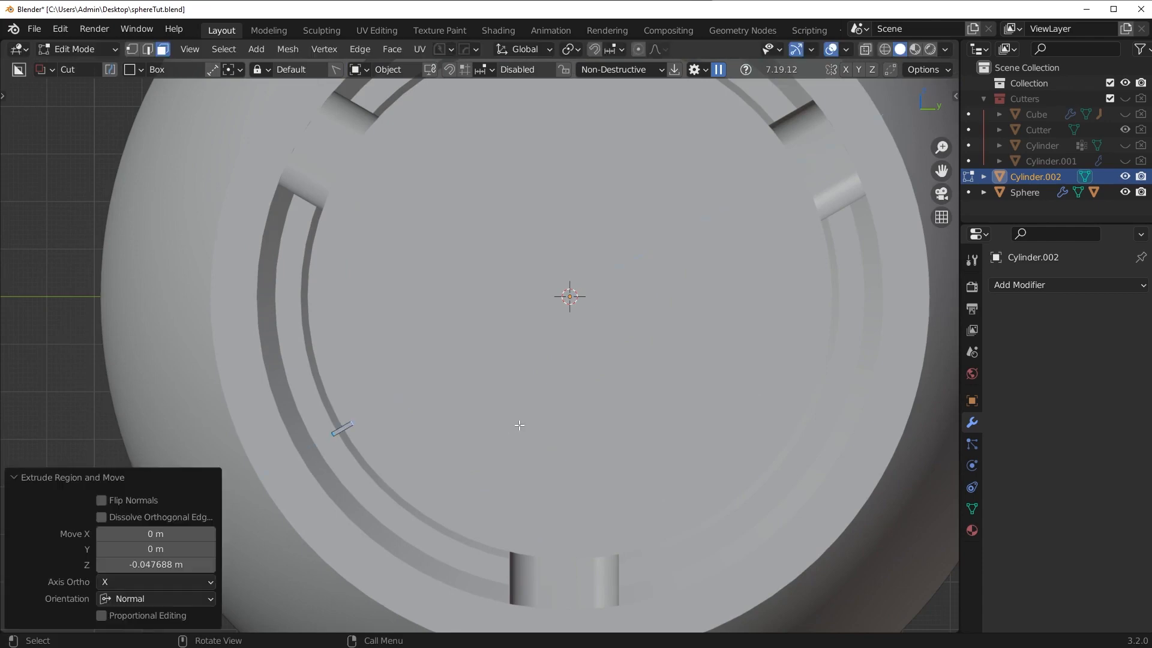
# - Recalculate the strip's normals to face outward, checking them with the Face Orientation overlay, and return to Object Mode
pyautogui.moveTo(521, 421); pyautogui.dragTo(511, 447, button='middle')
pyautogui.click(846, 49)
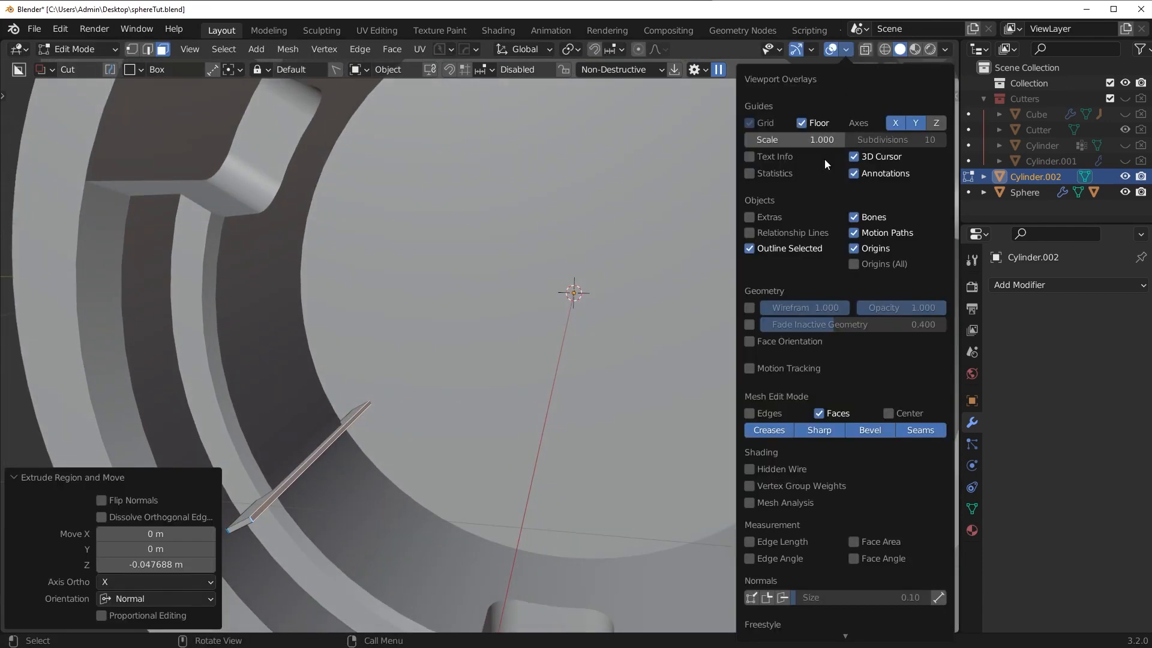
pyautogui.click(790, 341)
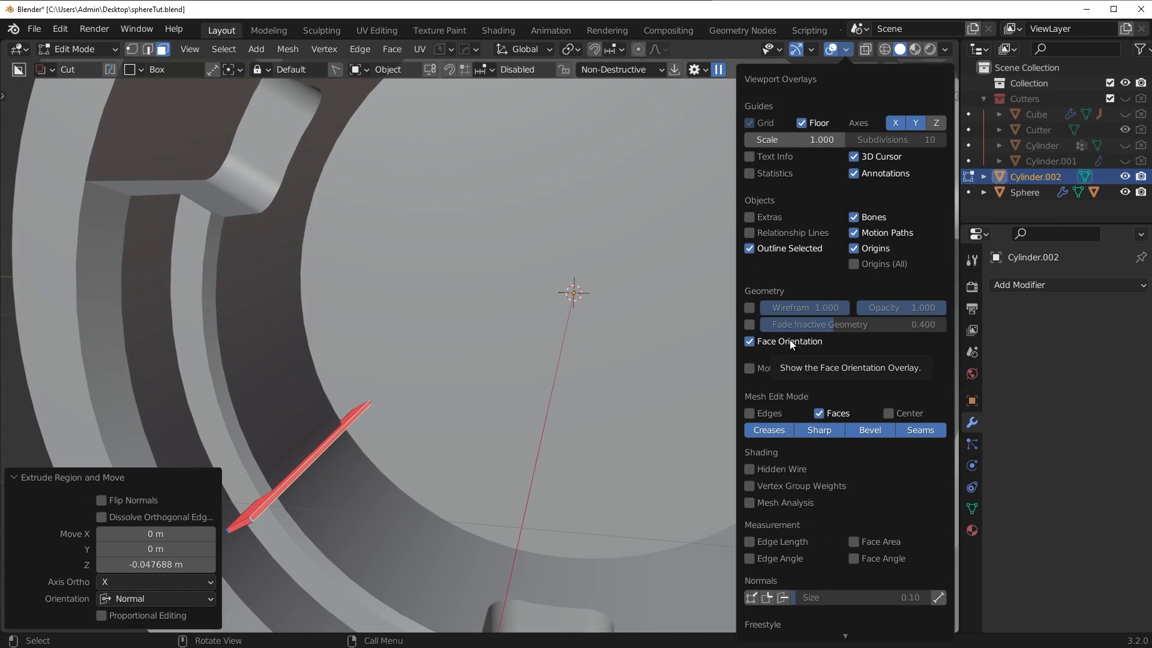
pyautogui.moveTo(432, 410); pyautogui.dragTo(562, 406, button='middle')
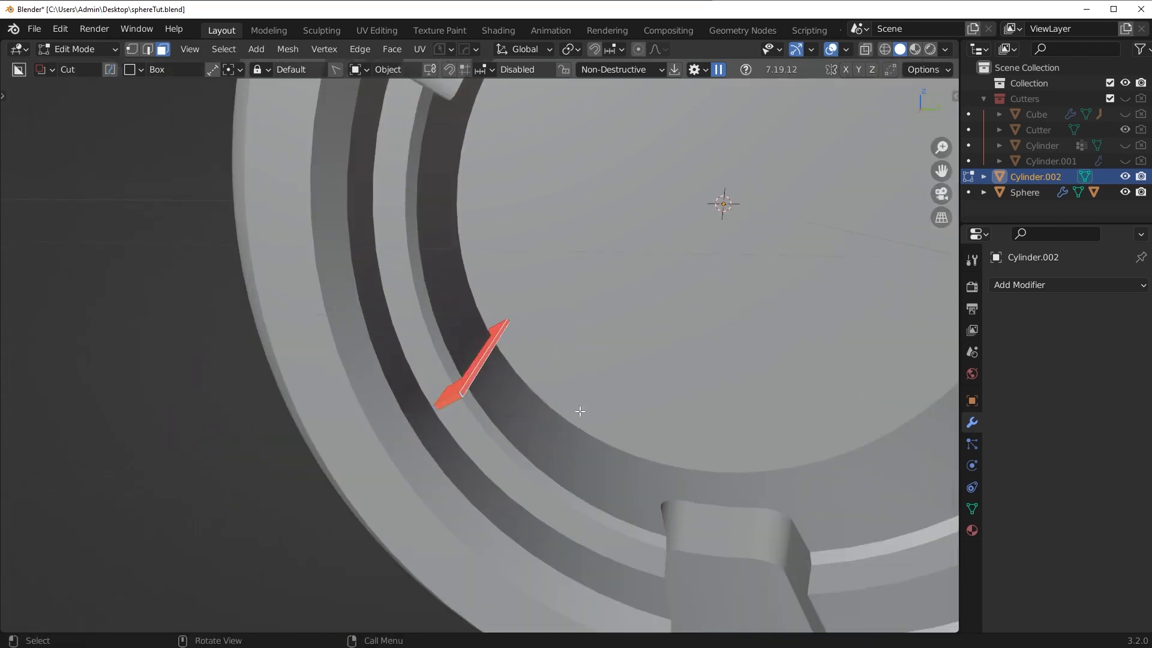
pyautogui.hotkey('shift', 'n')
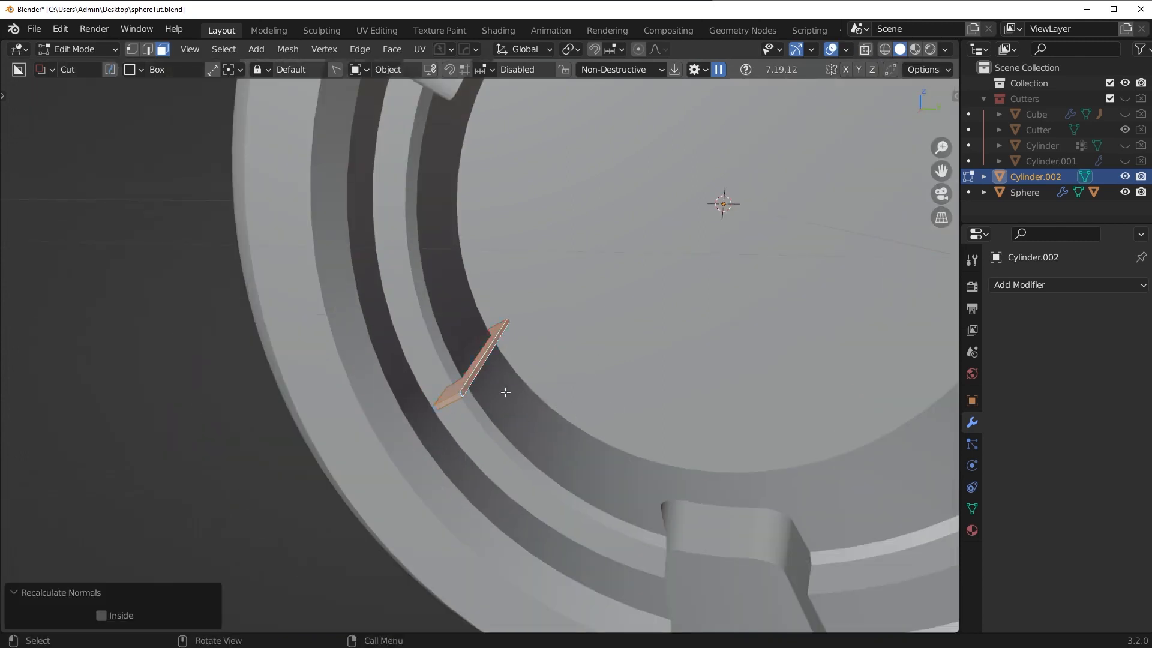
pyautogui.click(847, 49)
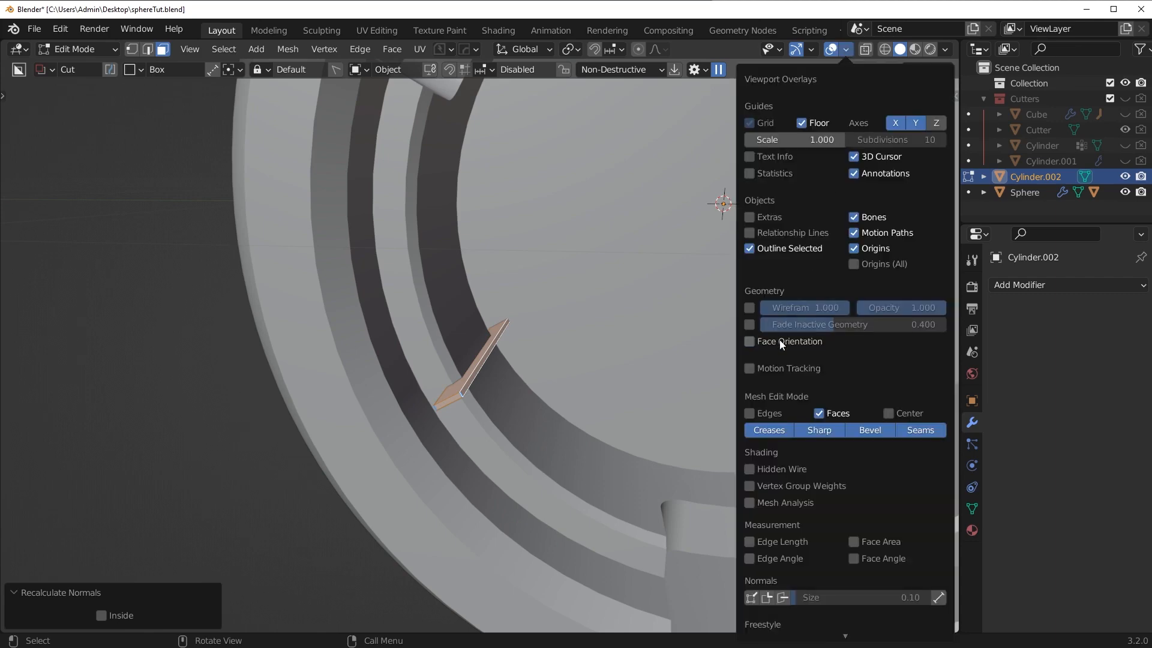
pyautogui.press('Tab')
# - Try to cut the strip out of the sphere's inner ring with a Boolean difference
pyautogui.scroll(-3, 534, 285)
pyautogui.keyDown('shift'); pyautogui.moveTo(597, 297); pyautogui.dragTo(564, 312, button='middle'); pyautogui.keyUp('shift')
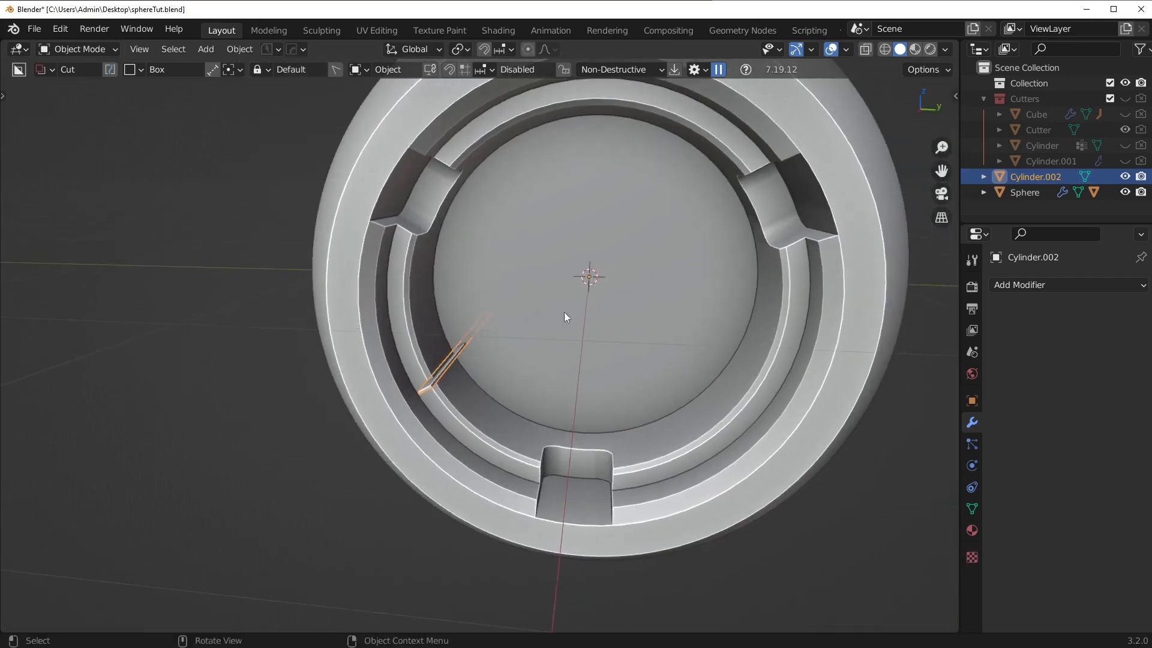
pyautogui.scroll(4, 639, 261)
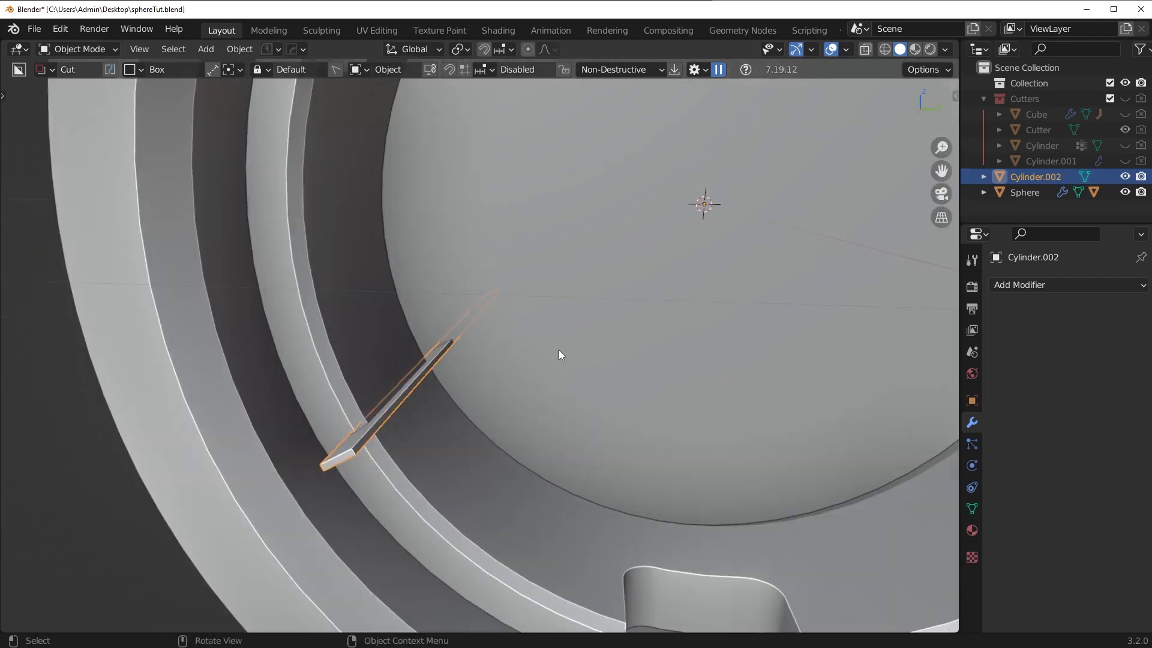
pyautogui.keyDown('shift'); pyautogui.click(433, 427); pyautogui.keyUp('shift')
pyautogui.press('ctrl+KP_Subtract')
pyautogui.moveTo(433, 427); pyautogui.dragTo(510, 384, button='middle')
pyautogui.hotkey('ctrl', 'z')
# - Scale the strip to about 0.413 along X and move it about 0.31 m along X across the inner ring
pyautogui.click(498, 369)
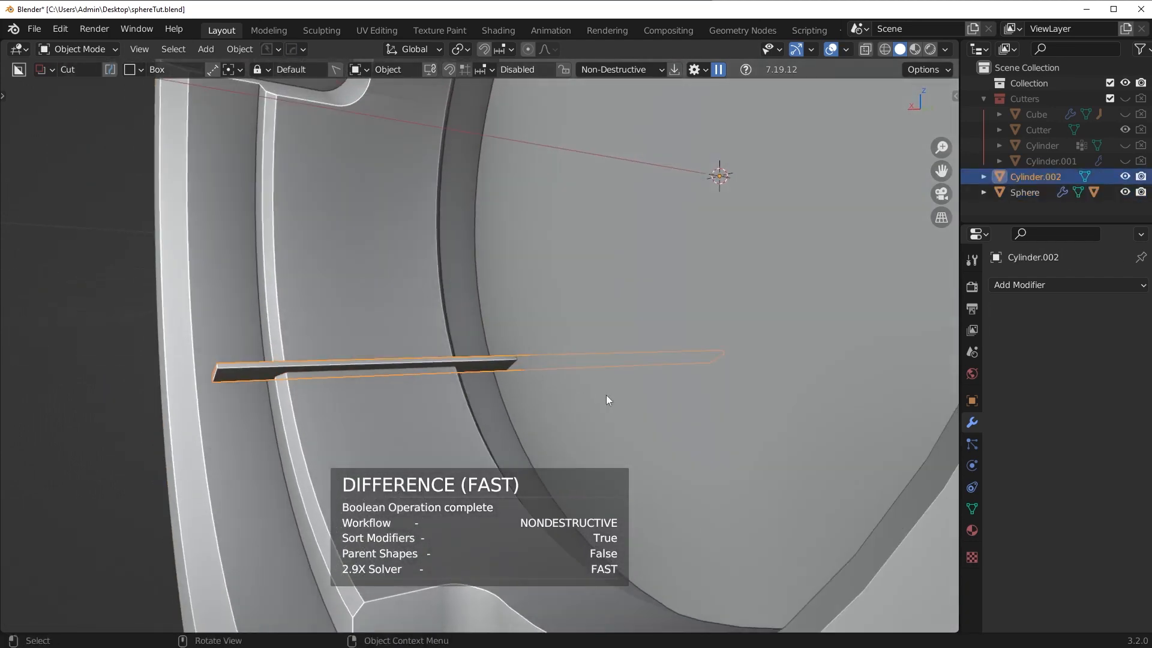
pyautogui.press('s')
pyautogui.press('x')
pyautogui.click(747, 289)
pyautogui.press('g')
pyautogui.press('x')
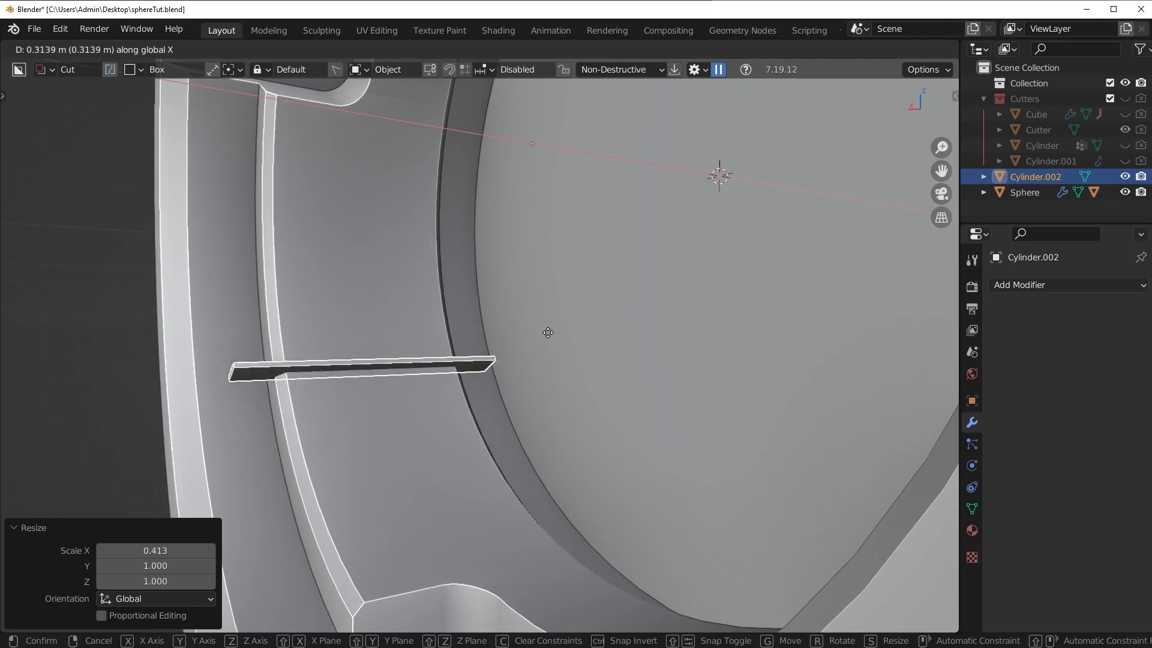
pyautogui.click(540, 334)
# - Cut the strip out of the sphere's inner ring with a HardOps Boolean difference
pyautogui.keyDown('shift'); pyautogui.click(386, 336); pyautogui.keyUp('shift')
pyautogui.press('ctrl+KP_Subtract')
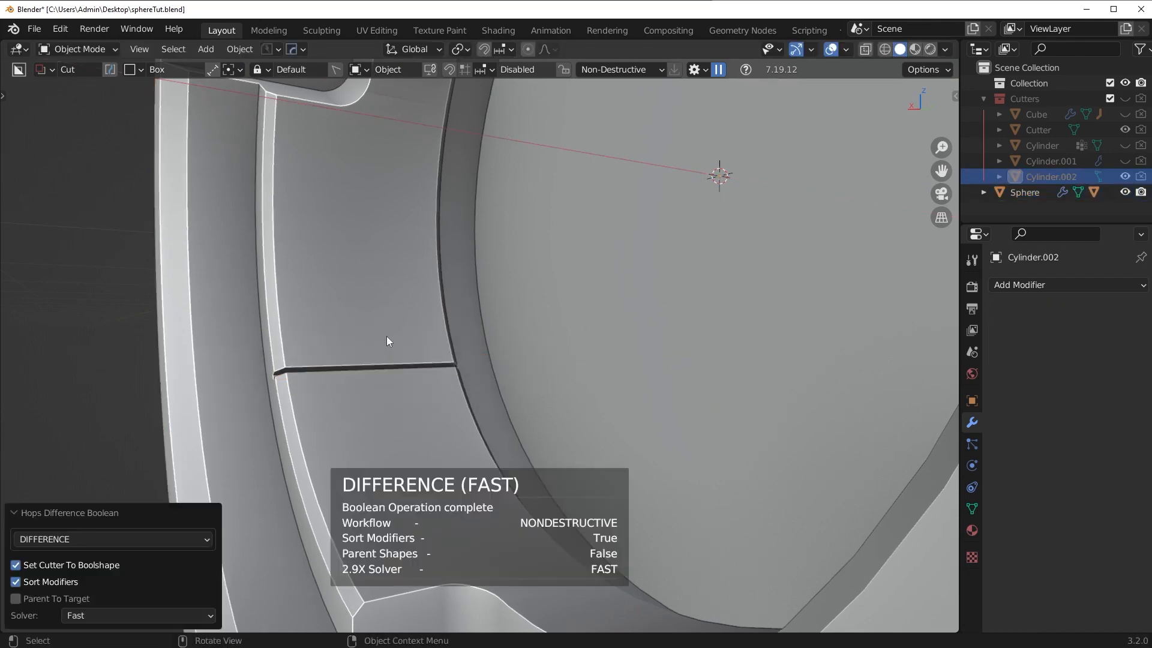
# - Undo the strip's Boolean cut, reselect the strip and the sphere, and reapply the HardOps Boolean difference to the inner ring
pyautogui.moveTo(388, 348); pyautogui.dragTo(477, 415, button='middle')
pyautogui.scroll(-4, 477, 415)
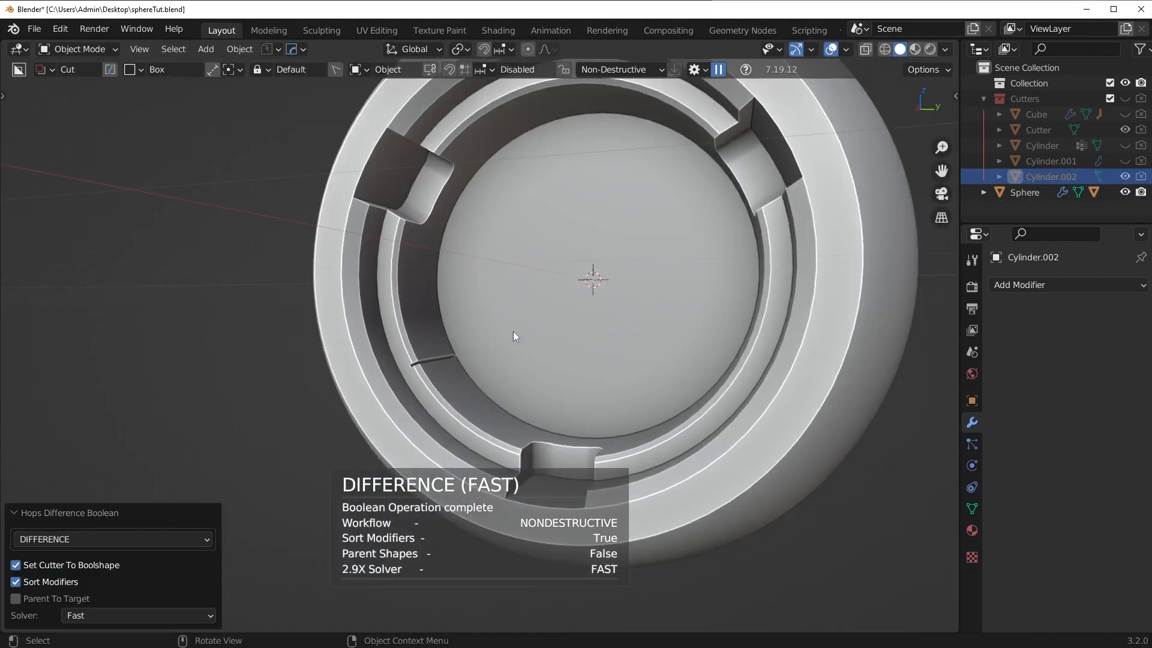
pyautogui.moveTo(394, 454); pyautogui.dragTo(379, 473, button='middle')
pyautogui.scroll(3, 433, 404)
pyautogui.click(433, 403)
pyautogui.hotkey('ctrl', 'z')
pyautogui.moveTo(555, 403); pyautogui.dragTo(397, 328, button='middle')
pyautogui.hotkey('ctrl', 'z')
pyautogui.hotkey('ctrl', 'z')
pyautogui.keyDown('shift'); pyautogui.click(396, 308); pyautogui.keyUp('shift')
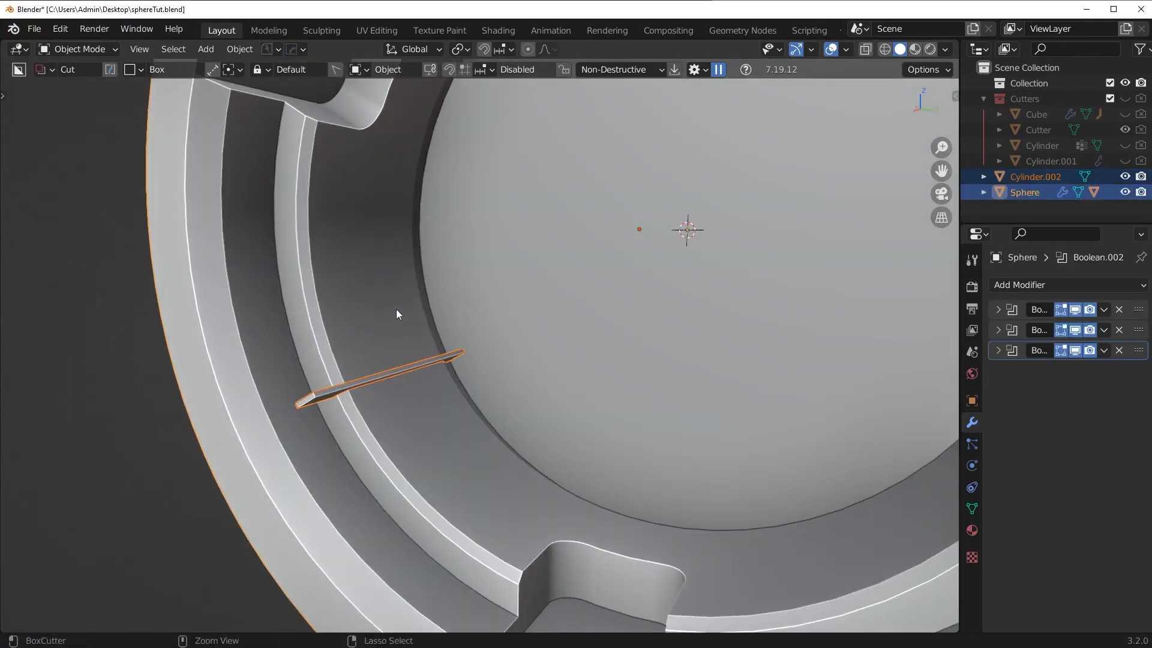
pyautogui.press('ctrl+KP_Subtract')
# - Reveal and select the strip cutter from the sphere's Booleans with HardOps Ever Scroll
pyautogui.scroll(-4, 390, 314)
pyautogui.press('q')
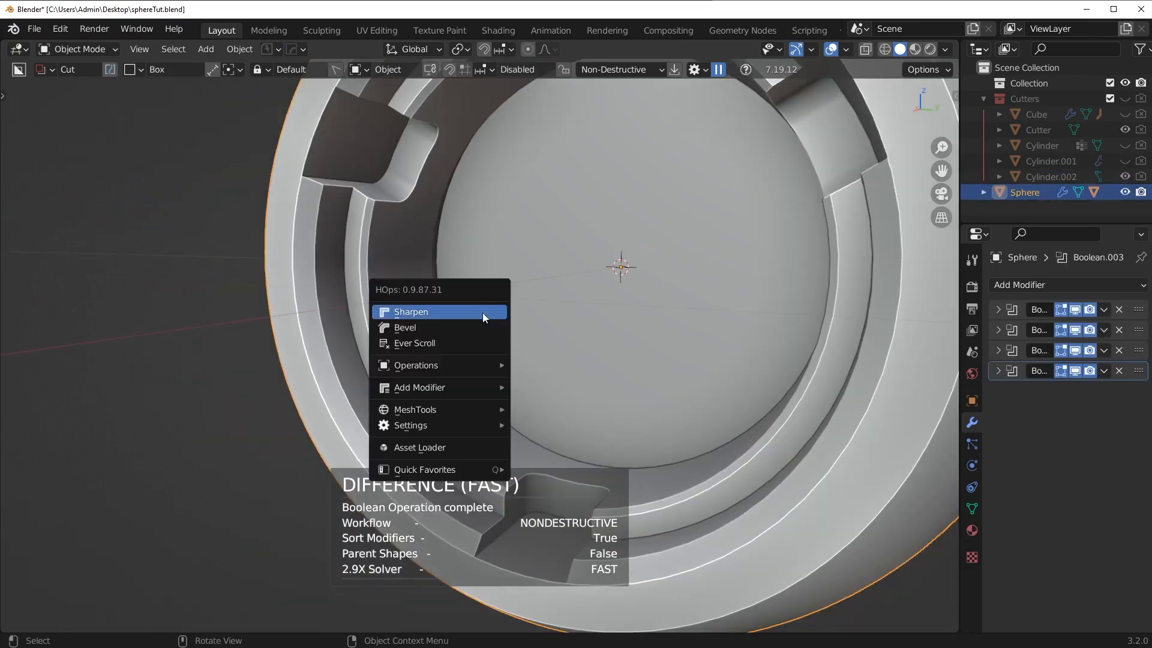
pyautogui.click(475, 343)
pyautogui.press('g')
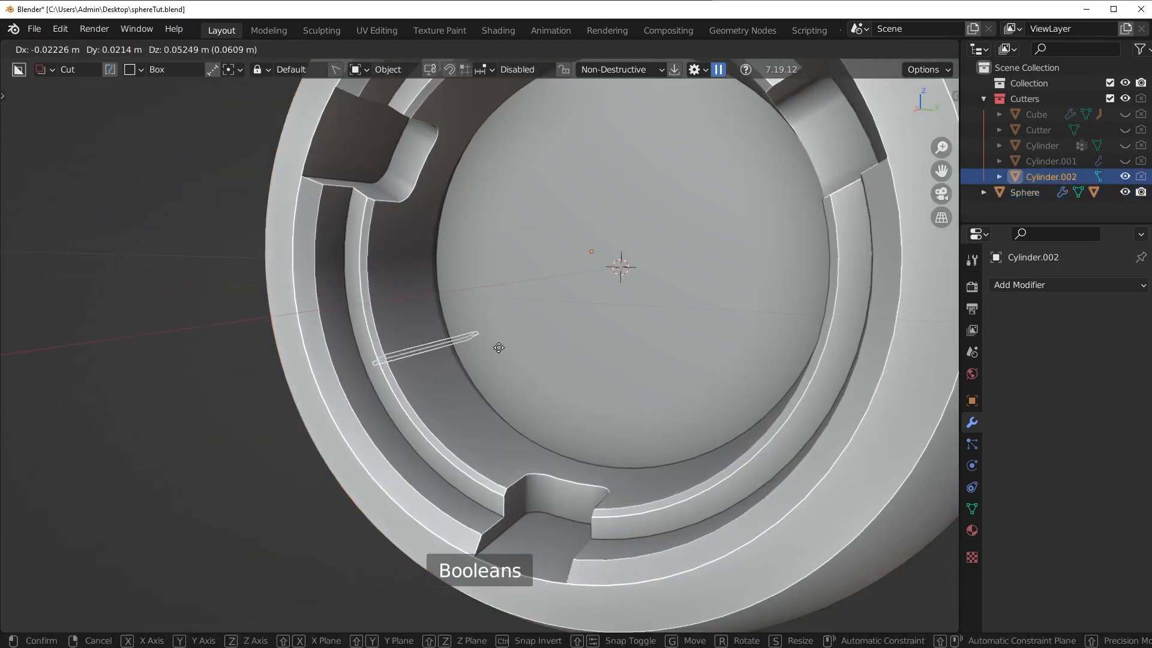
pyautogui.rightClick(487, 357)
# - Array the strip cutter around the 3D cursor with a HardOps Radial Array on the Z axis with 54 segments
pyautogui.moveTo(700, 366); pyautogui.dragTo(744, 363, button='middle')
pyautogui.scroll(-3, 585, 369)
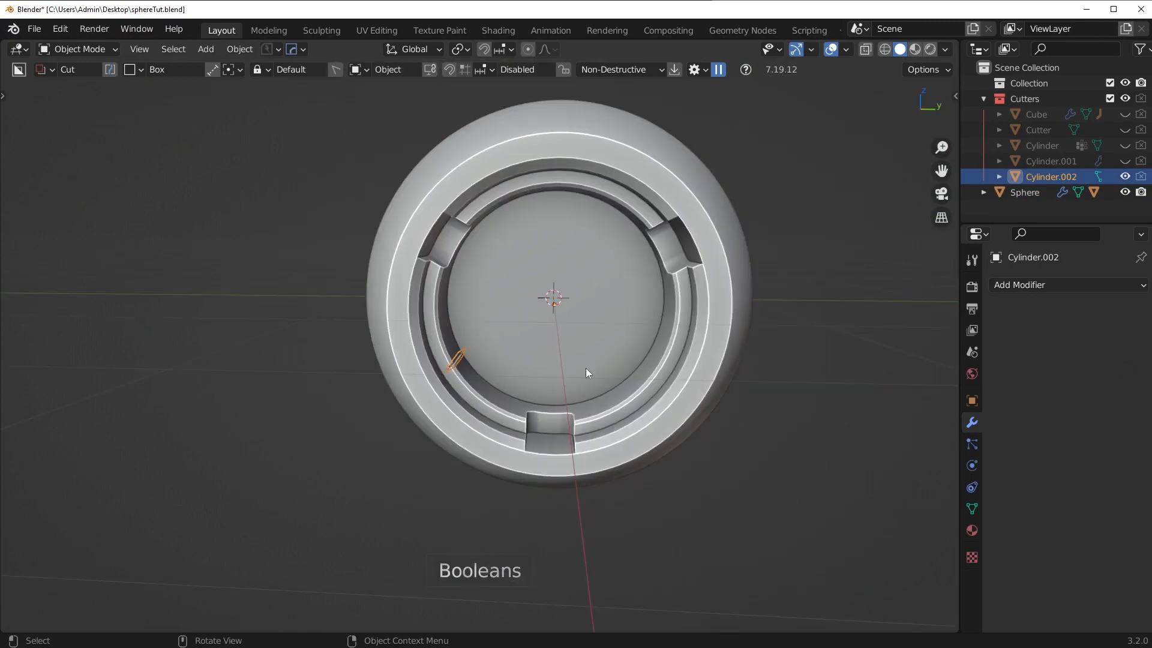
pyautogui.press('KP_3')
pyautogui.scroll(2, 679, 395)
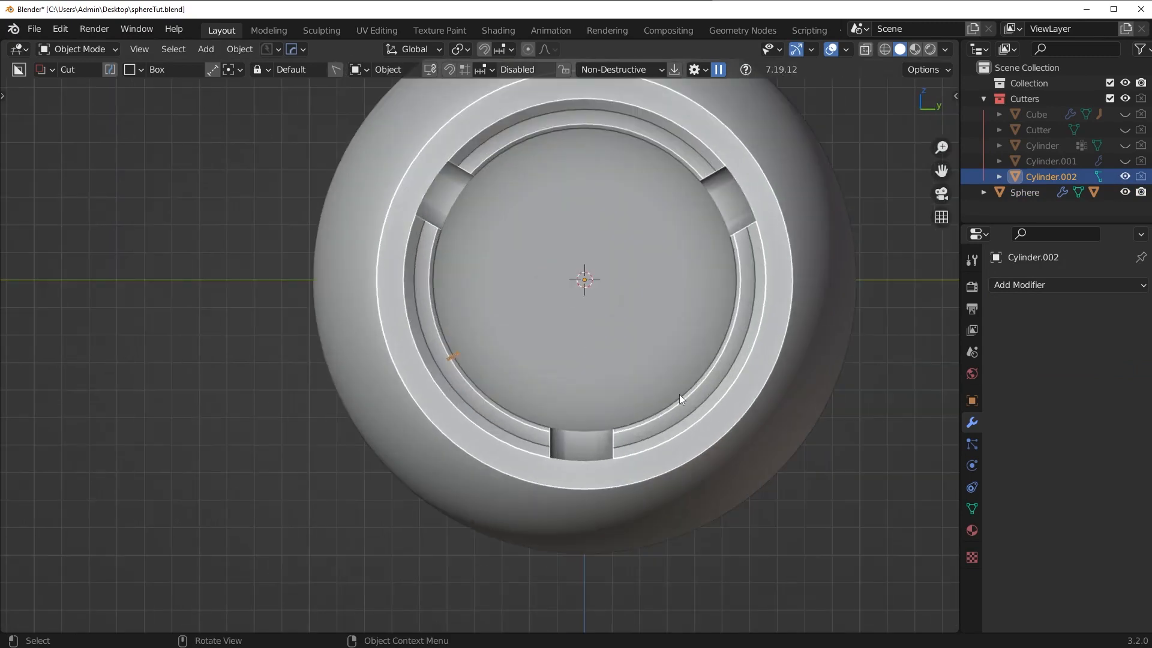
pyautogui.press('q')
pyautogui.moveTo(630, 520)
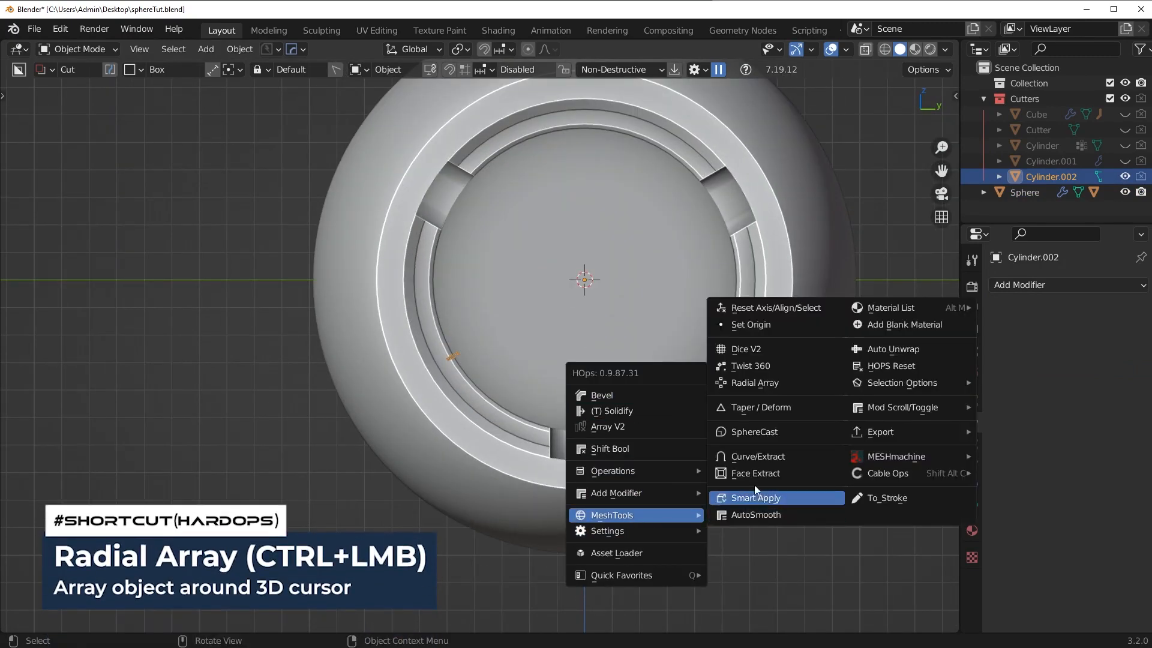
pyautogui.click(760, 385)
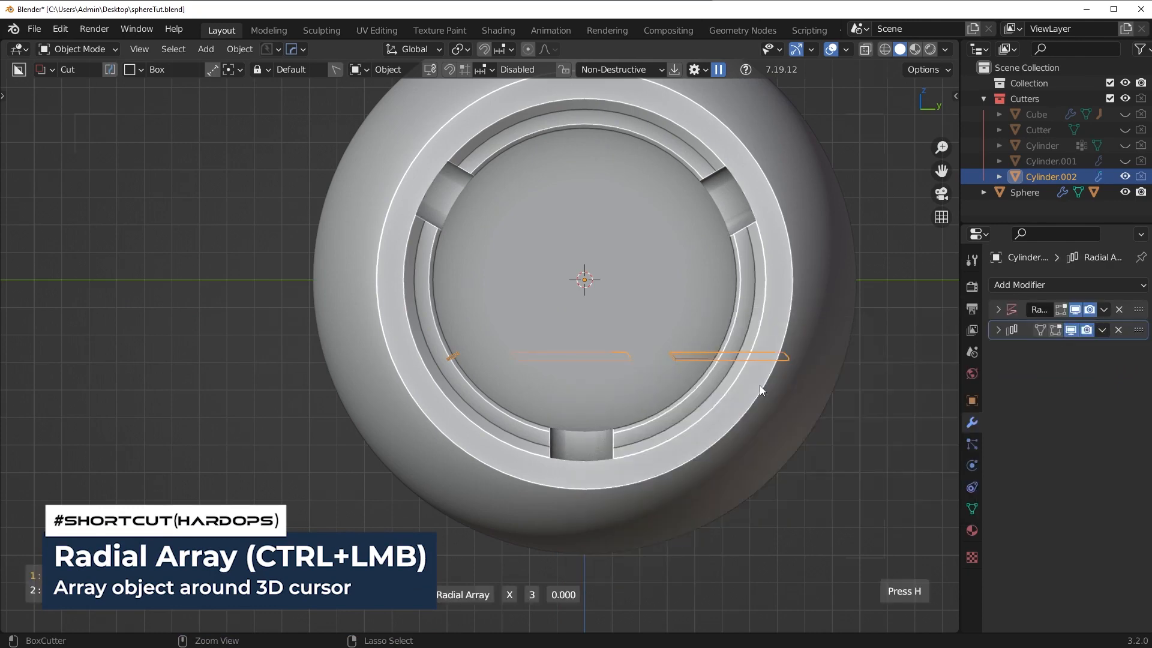
pyautogui.press('x')
pyautogui.press('x')
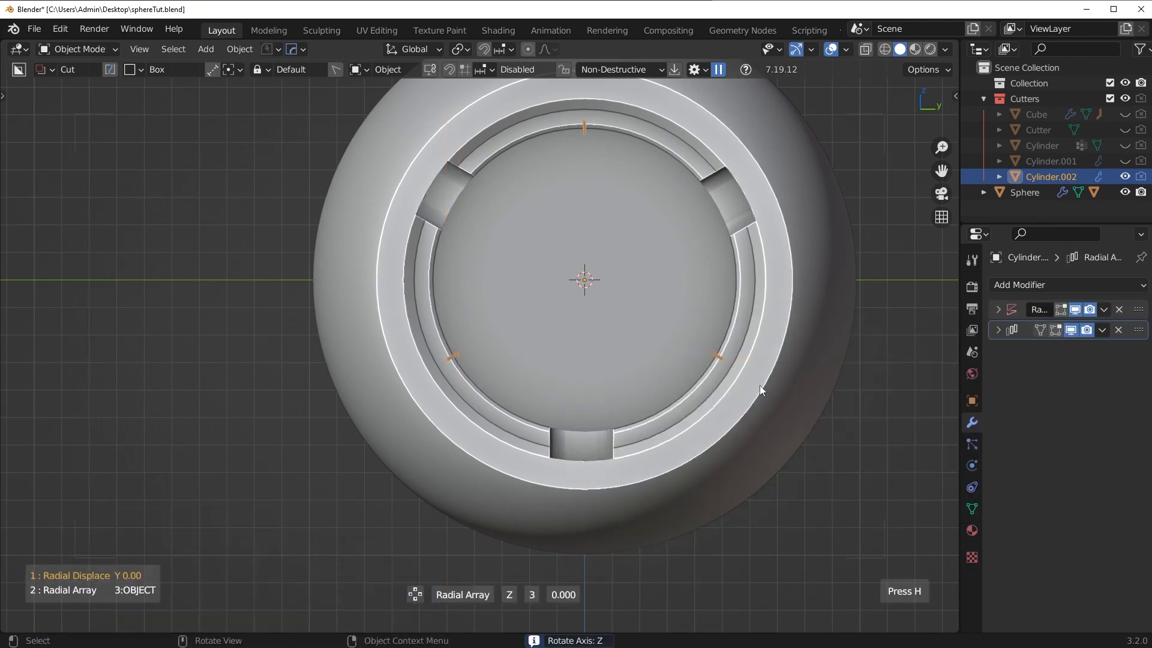
pyautogui.scroll(20, 759, 376)
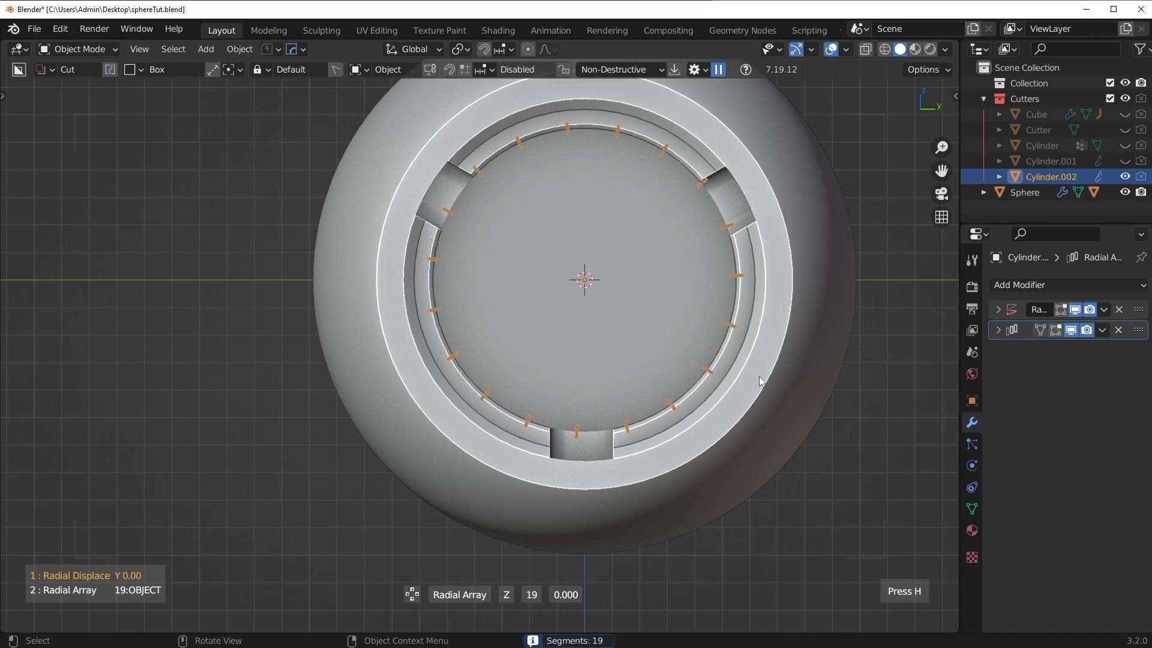
pyautogui.scroll(20, 760, 376)
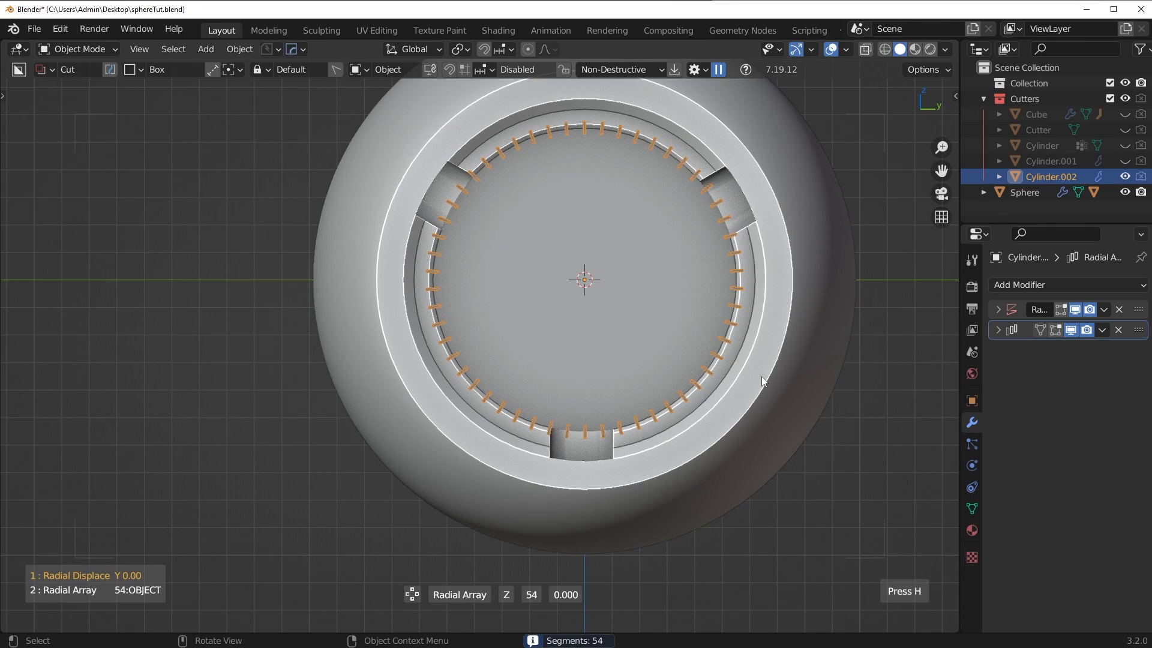
pyautogui.click(762, 376)
# - Set the strip cutter's radial array count to 200 and hide the viewport overlays
pyautogui.moveTo(791, 322); pyautogui.dragTo(999, 347, button='middle')
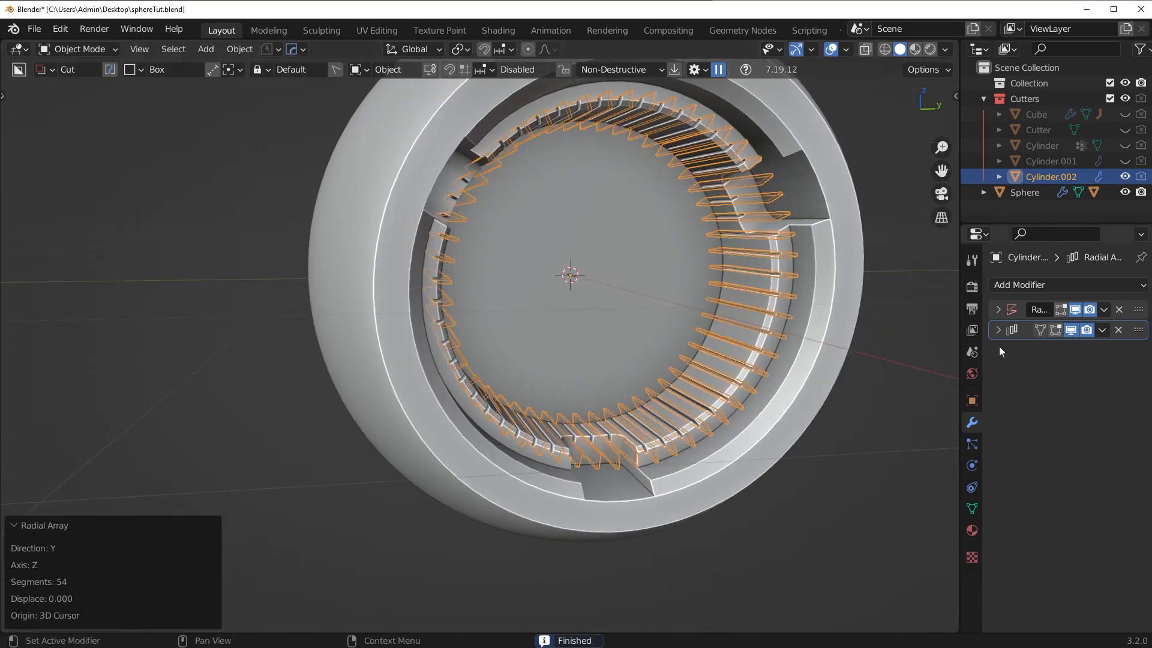
pyautogui.moveTo(961, 339); pyautogui.dragTo(936, 329)
pyautogui.click(947, 330)
pyautogui.click(1088, 372)
pyautogui.write('20')
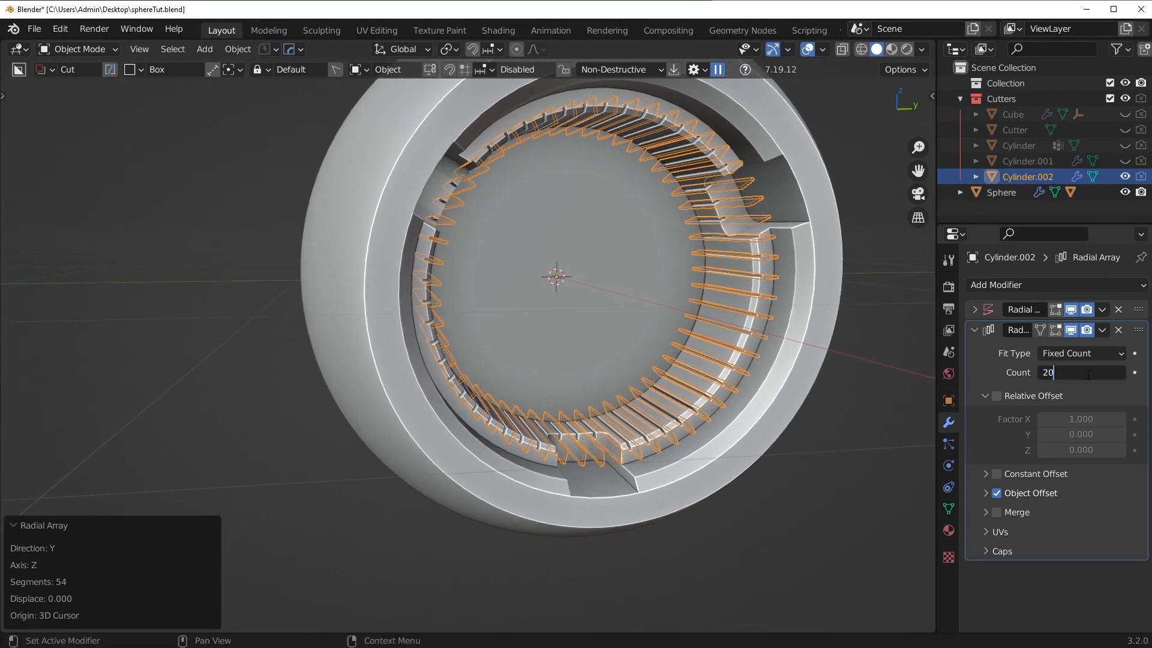
pyautogui.write('0')
pyautogui.press('Return')
pyautogui.moveTo(828, 426)
pyautogui.mouseDown(button='middle')
pyautogui.moveTo(847, 437)
pyautogui.moveTo(831, 420)
pyautogui.mouseUp(button='middle')
pyautogui.click(809, 49)
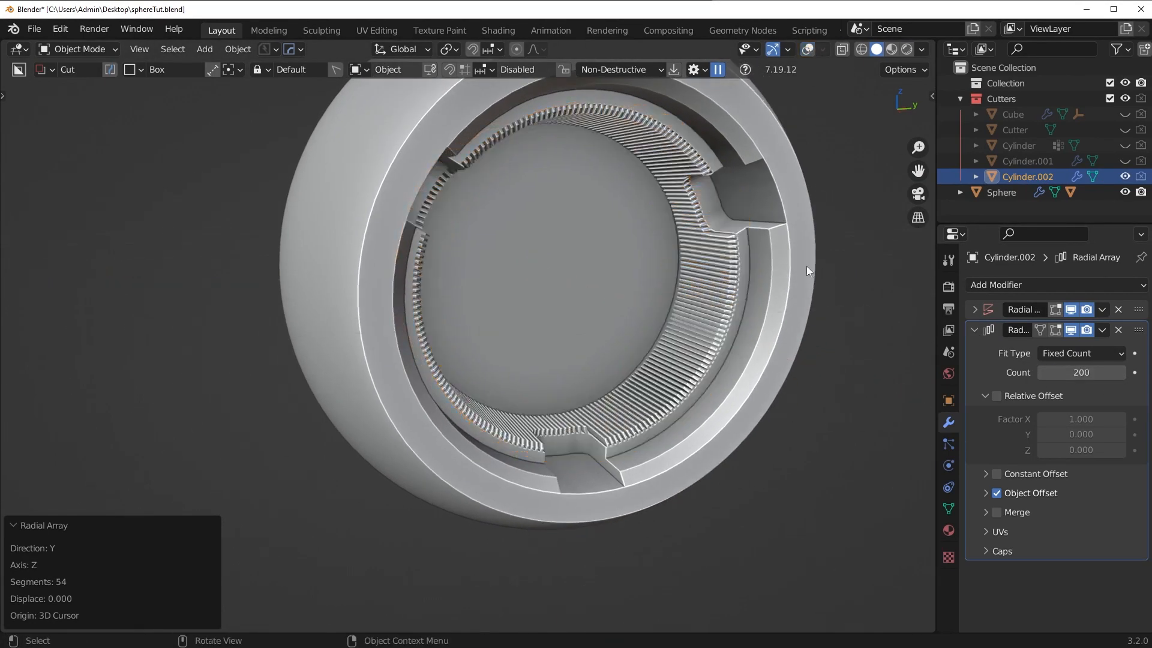
# - Try radial array counts of 300, 250 and 200 for the grooves on the inner ring
pyautogui.scroll(10, 602, 410)
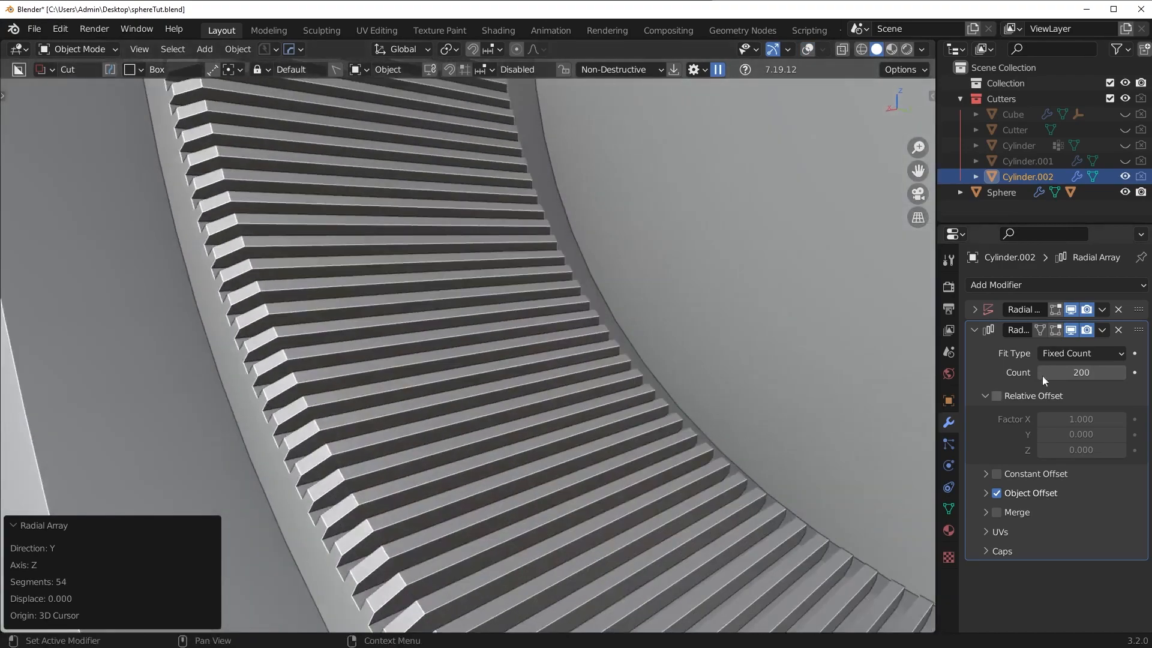
pyautogui.press('Return')
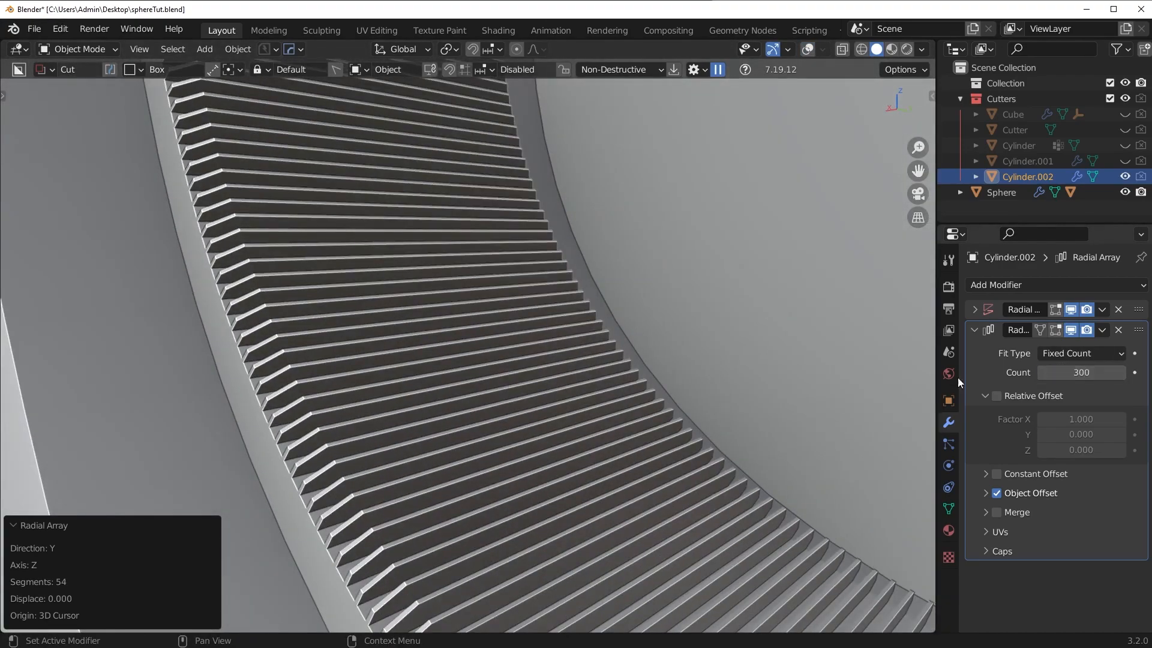
pyautogui.scroll(-8, 550, 372)
pyautogui.moveTo(550, 372); pyautogui.dragTo(744, 408, button='middle')
pyautogui.click(1083, 372)
pyautogui.write('250')
pyautogui.press('Return')
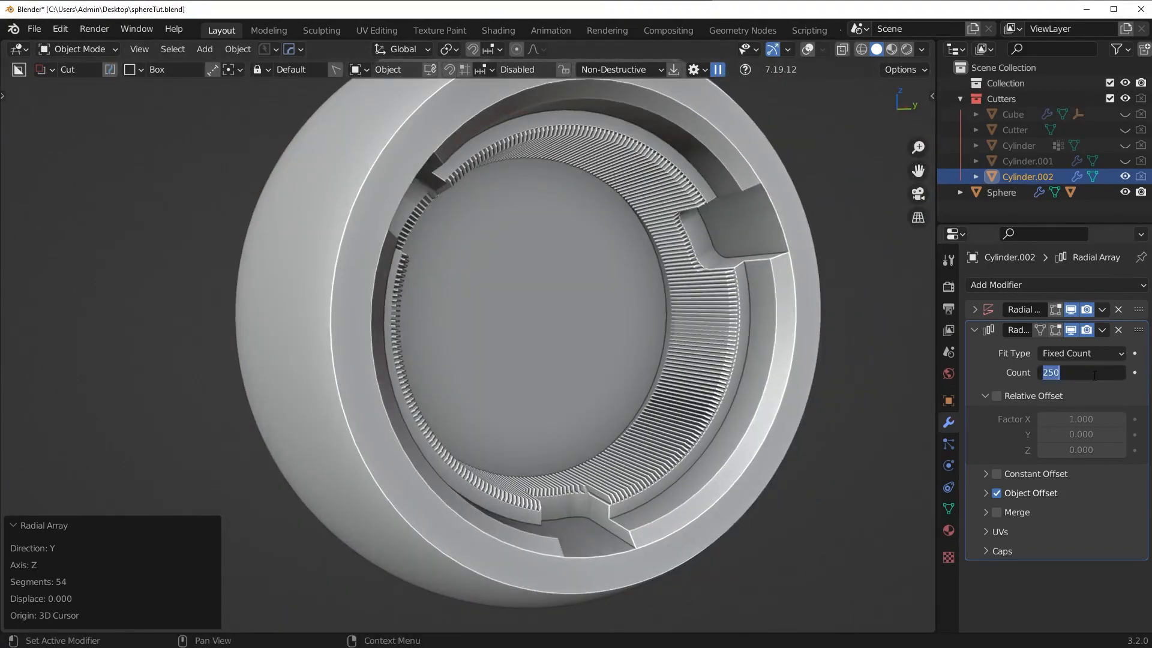
pyautogui.click(1094, 375)
pyautogui.write('200')
pyautogui.press('Return')
pyautogui.scroll(-4, 696, 375)
pyautogui.moveTo(696, 374); pyautogui.dragTo(725, 364, button='middle')
pyautogui.scroll(3, 728, 376)
# - Set the strip cutter's radial array count to 260
pyautogui.click(1093, 372)
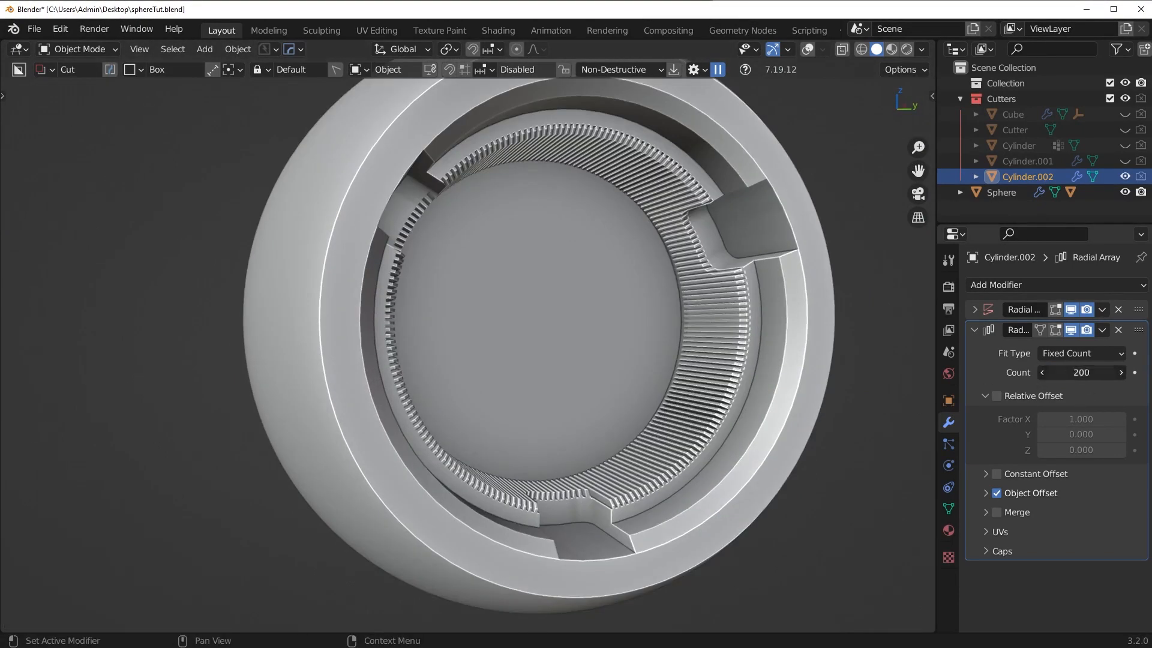
pyautogui.press('Return')
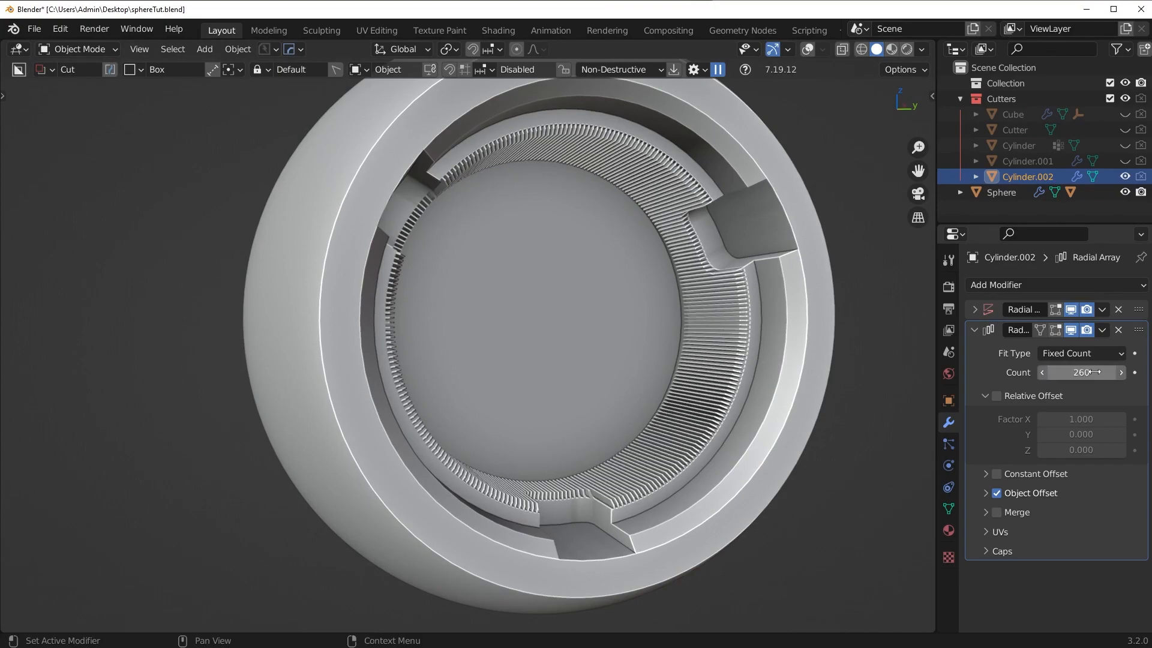
pyautogui.keyDown('shift'); pyautogui.moveTo(763, 339); pyautogui.dragTo(708, 427, button='middle'); pyautogui.keyUp('shift')
pyautogui.scroll(5, 642, 383)
pyautogui.scroll(-6, 579, 359)
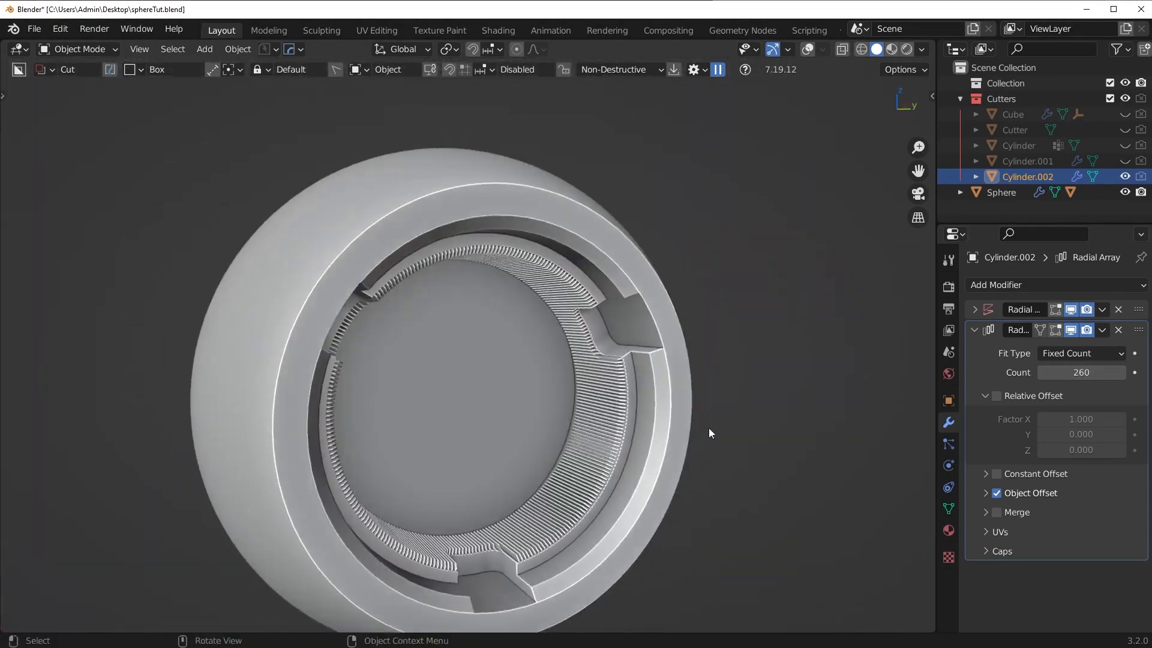
pyautogui.moveTo(635, 416)
pyautogui.mouseDown(button='middle')
pyautogui.moveTo(535, 409)
pyautogui.moveTo(531, 384)
pyautogui.moveTo(486, 360)
pyautogui.moveTo(625, 396)
pyautogui.mouseUp(button='middle')
pyautogui.moveTo(595, 344); pyautogui.dragTo(658, 319, button='middle')
# - Deselect everything, show the viewport overlays again and hide the Cutters collection
pyautogui.hotkey('alt', 'a')
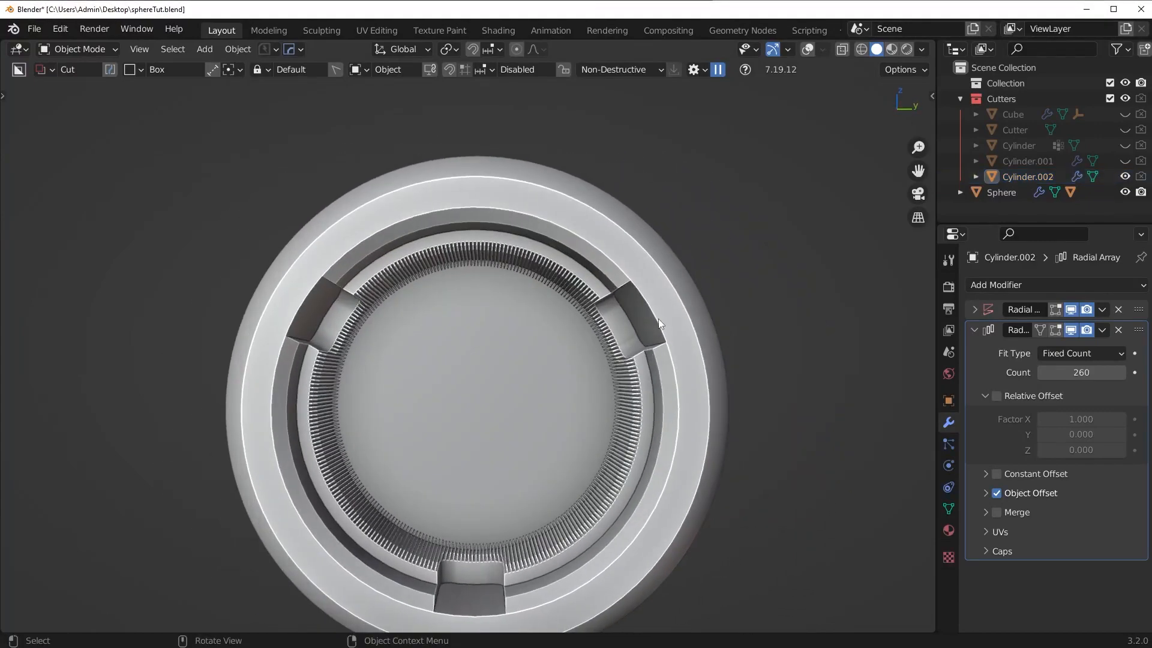
pyautogui.moveTo(403, 352); pyautogui.dragTo(574, 382, button='middle')
pyautogui.click(807, 49)
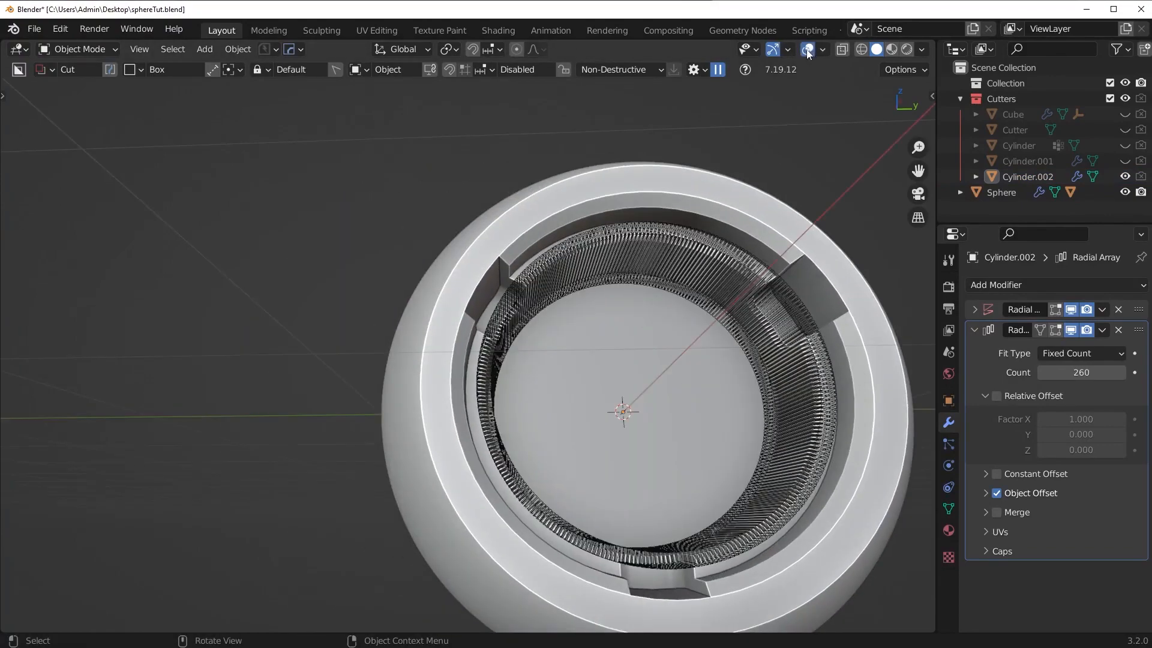
pyautogui.scroll(4, 519, 354)
pyautogui.moveTo(576, 336); pyautogui.dragTo(336, 325, button='middle')
pyautogui.hotkey('shift', '2')
pyautogui.scroll(2, 534, 326)
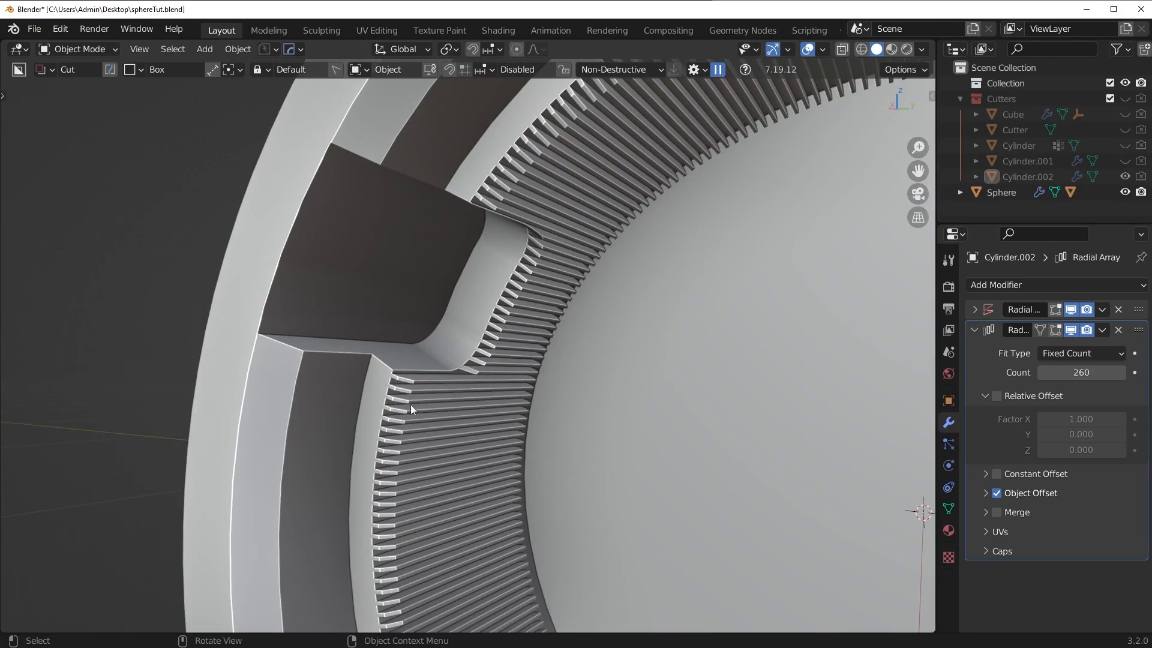
# - Examine the grooves around the inner ring and where they meet the notches from several angles
pyautogui.scroll(-3, 396, 174)
pyautogui.moveTo(397, 200); pyautogui.dragTo(482, 245, button='middle')
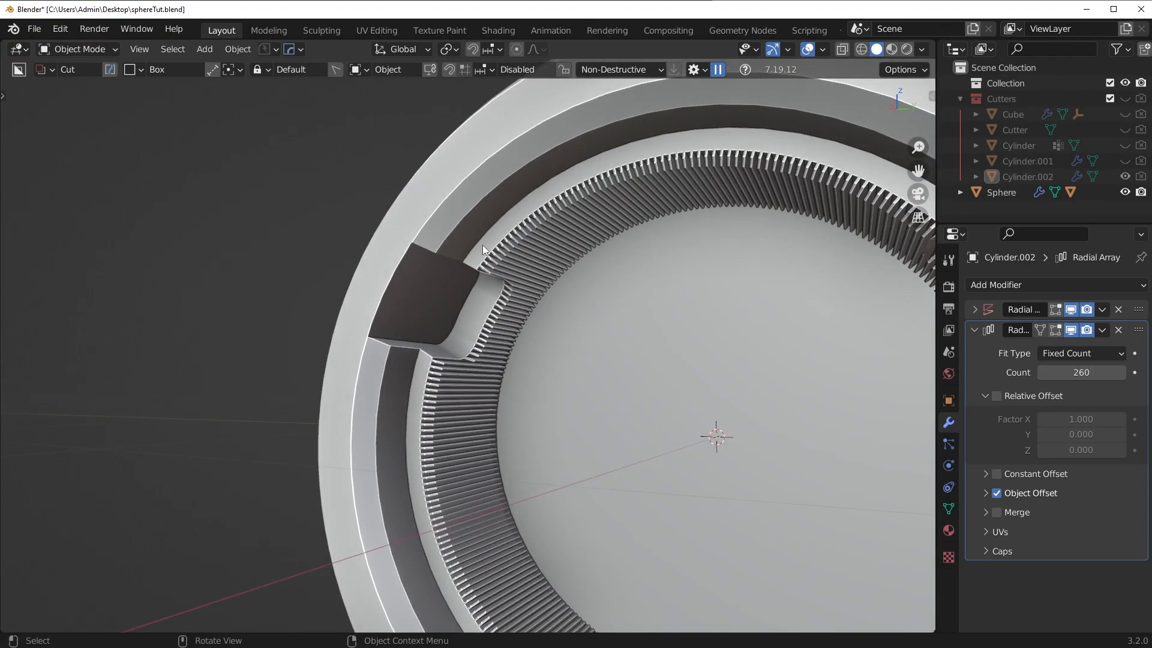
pyautogui.moveTo(586, 264); pyautogui.dragTo(553, 257, button='middle')
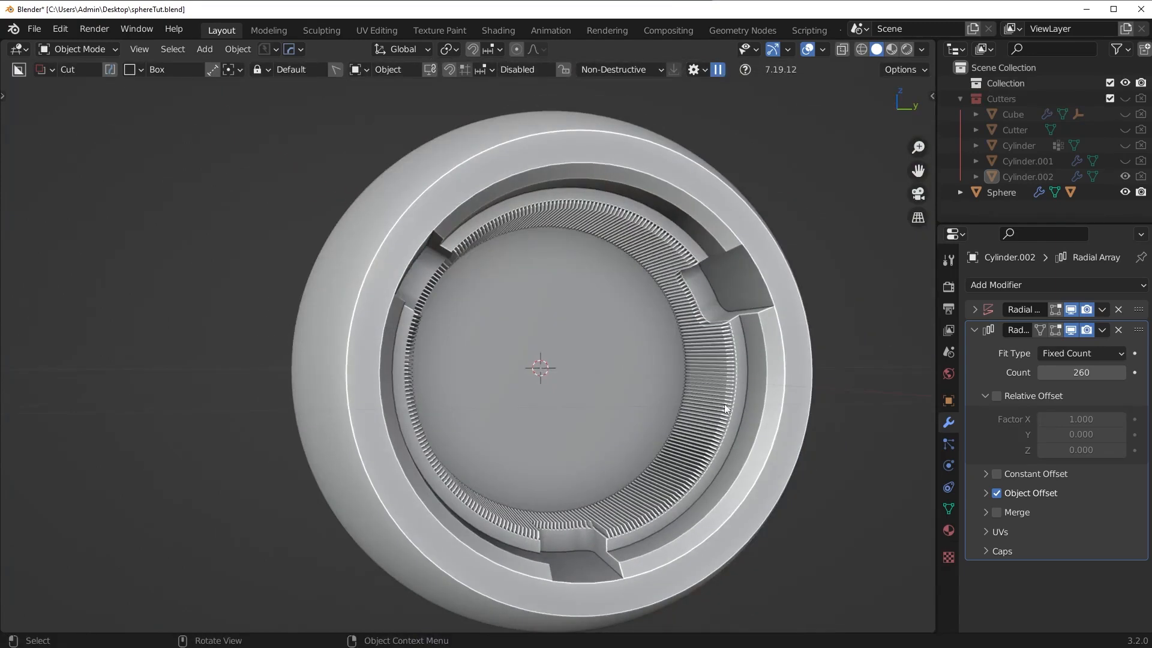
pyautogui.moveTo(725, 409); pyautogui.dragTo(723, 420, button='middle')
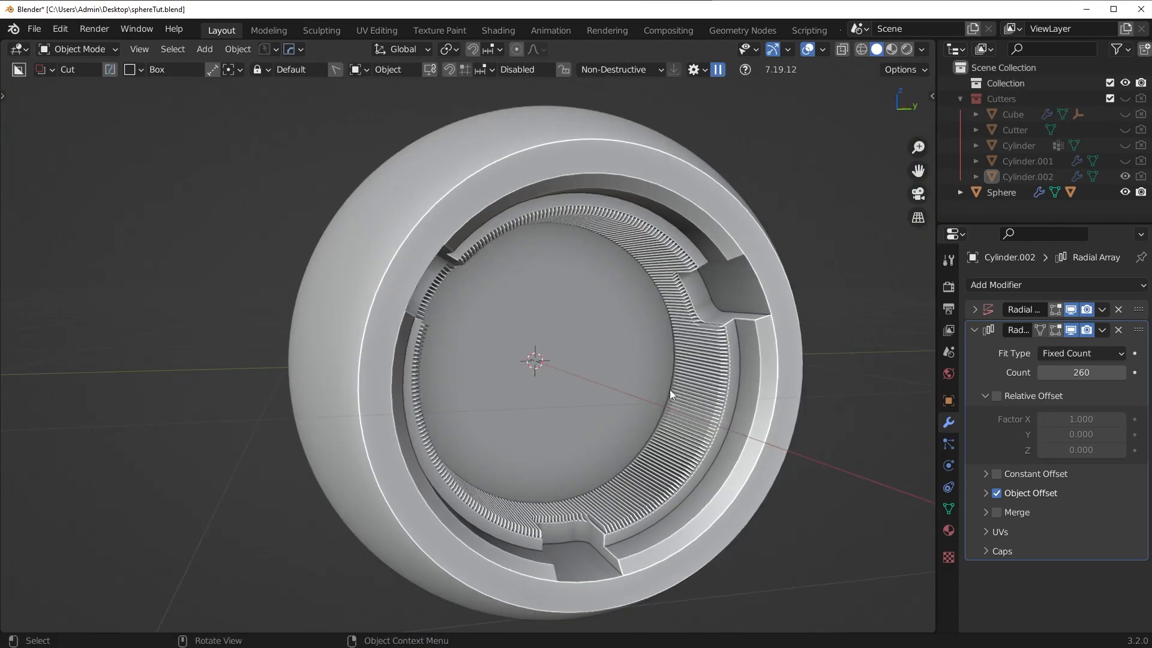
pyautogui.moveTo(669, 390); pyautogui.dragTo(624, 384, button='middle')
pyautogui.scroll(6, 624, 384)
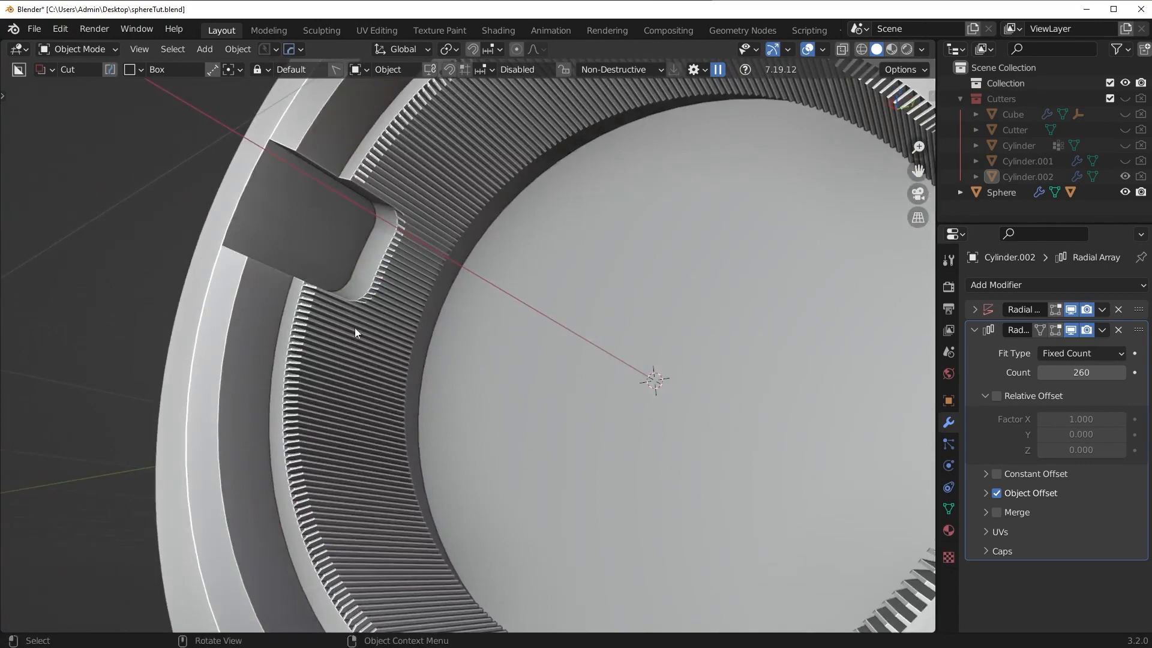
pyautogui.moveTo(517, 272); pyautogui.dragTo(454, 334, button='middle')
pyautogui.scroll(-2, 373, 325)
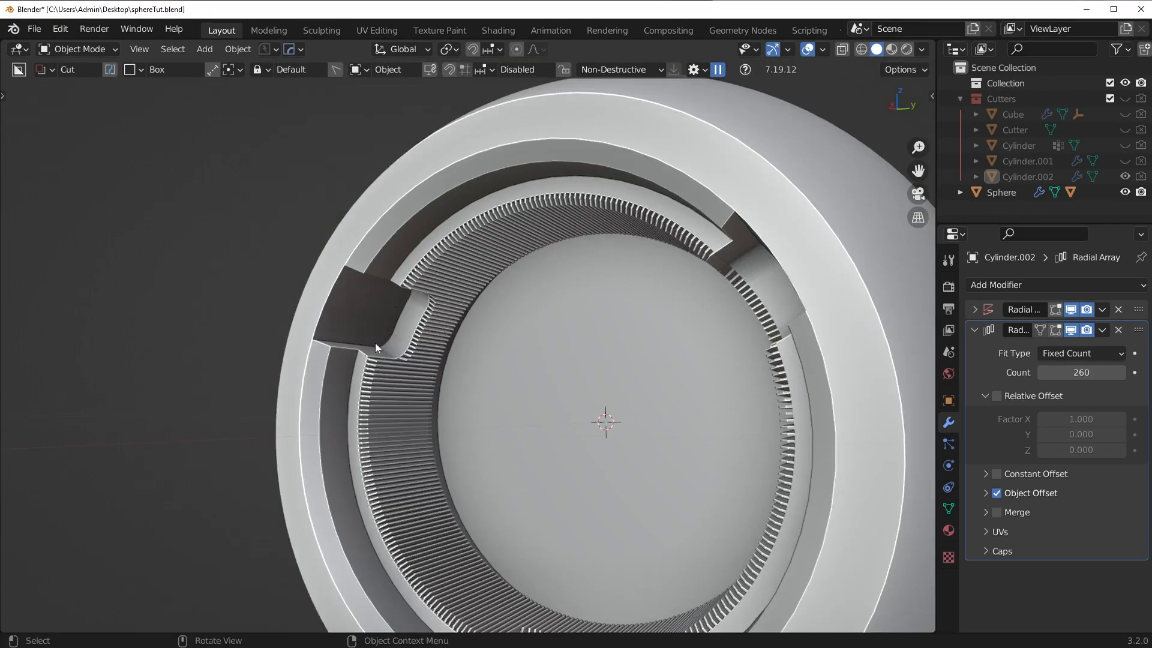
pyautogui.moveTo(376, 343); pyautogui.dragTo(480, 354, button='middle')
pyautogui.moveTo(376, 354); pyautogui.dragTo(429, 371, button='middle')
pyautogui.keyDown('shift'); pyautogui.moveTo(429, 371); pyautogui.dragTo(472, 430, button='middle'); pyautogui.keyUp('shift')
pyautogui.scroll(4, 471, 429)
pyautogui.moveTo(461, 420); pyautogui.dragTo(387, 392, button='middle')
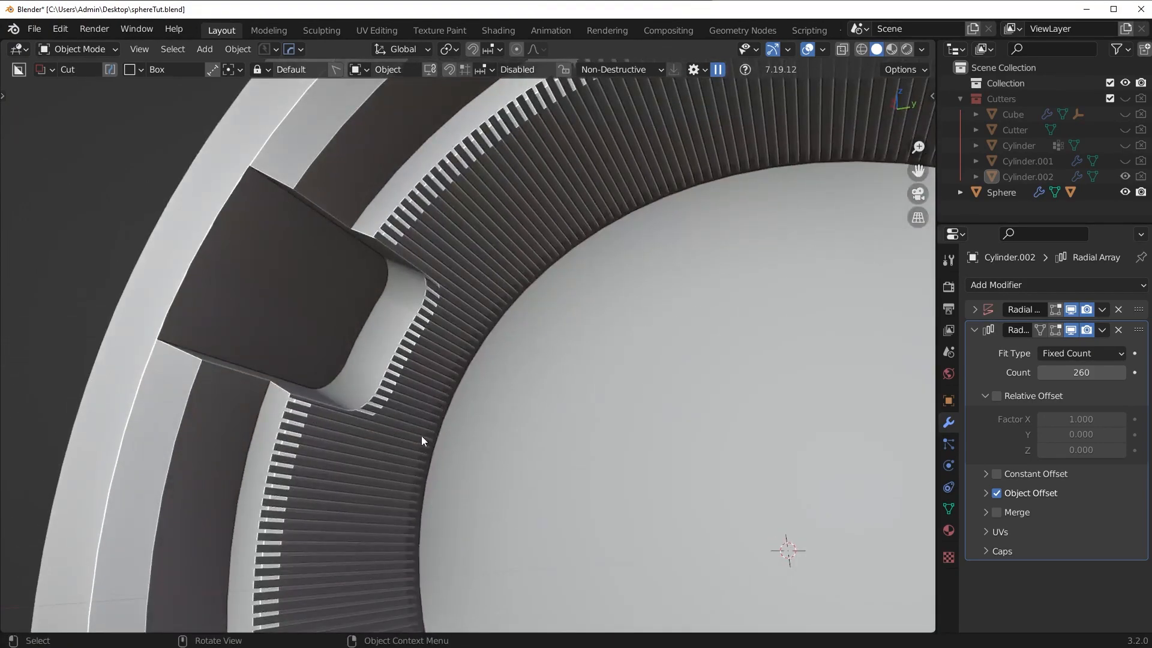
pyautogui.moveTo(398, 235); pyautogui.dragTo(579, 372, button='middle')
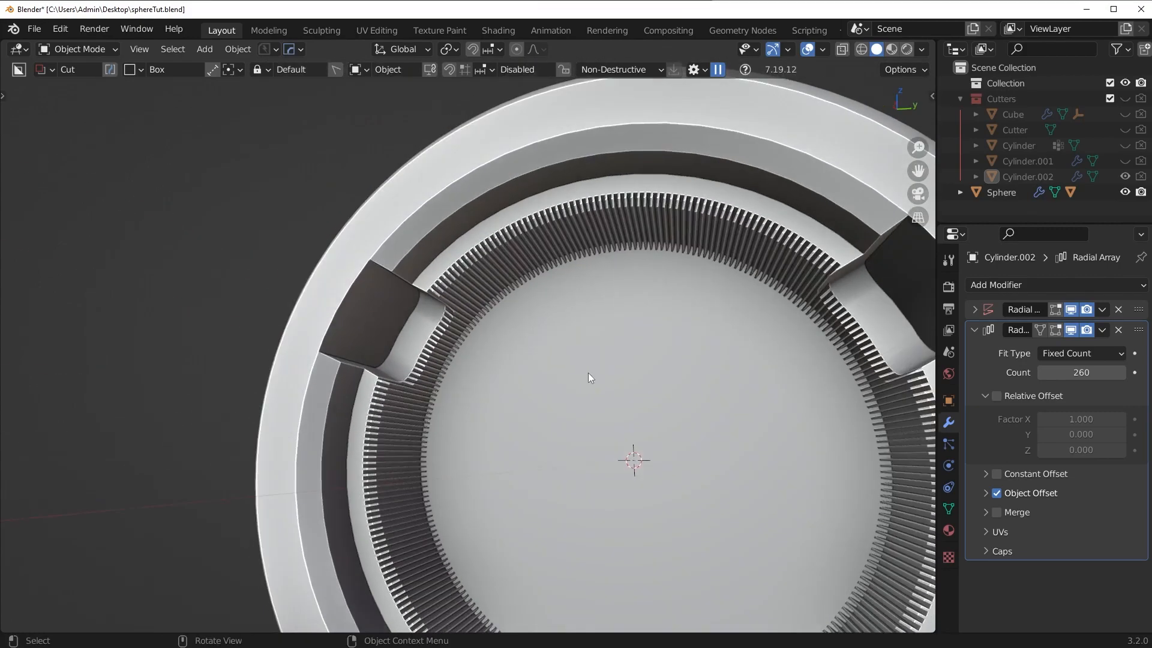
pyautogui.scroll(-5, 600, 381)
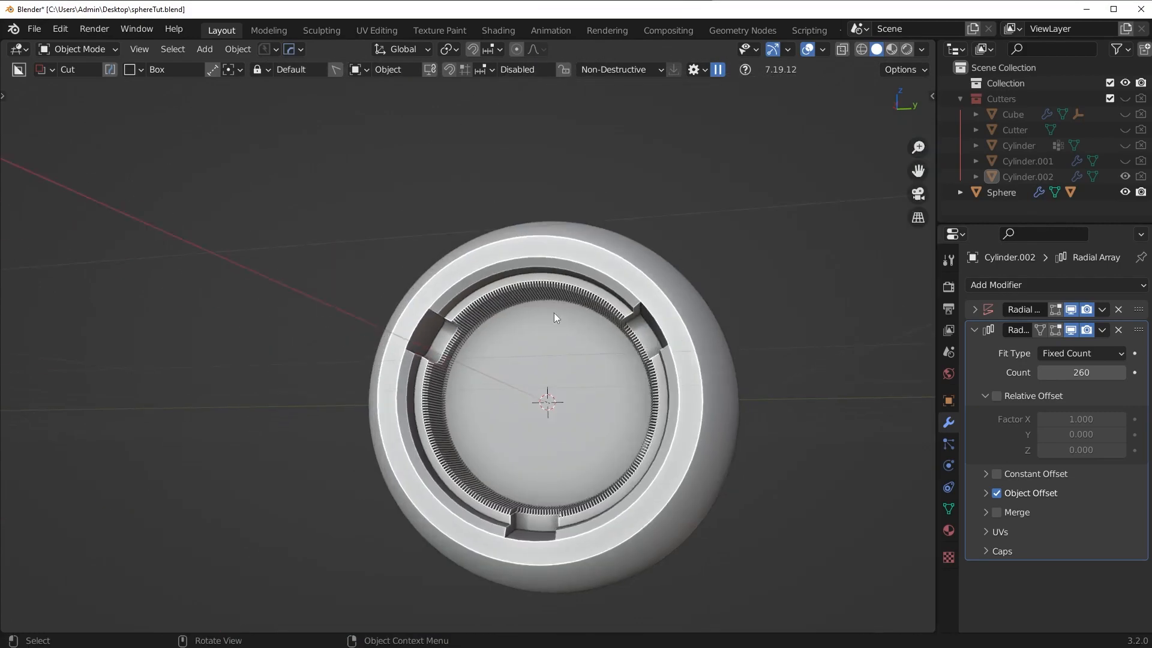
# - Select the sphere and reveal its arrayed strip cutter with HardOps Ever Scroll
pyautogui.click(614, 347)
pyautogui.scroll(3, 618, 354)
pyautogui.hotkey('shift', 'q')
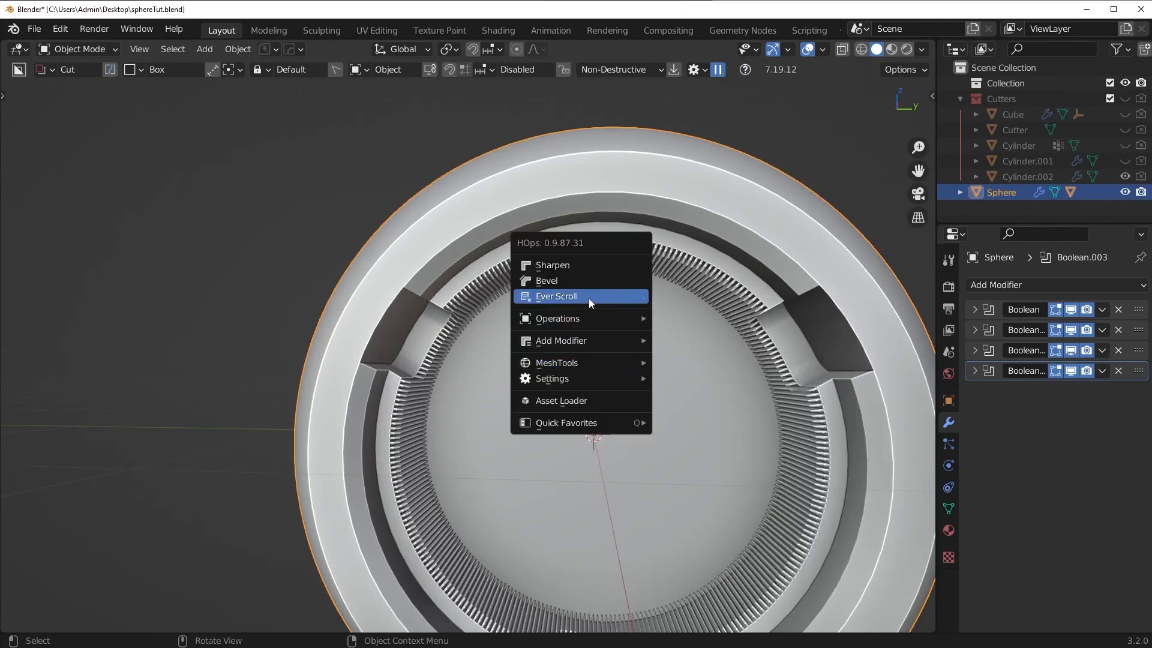
pyautogui.click(589, 297)
pyautogui.click(634, 326)
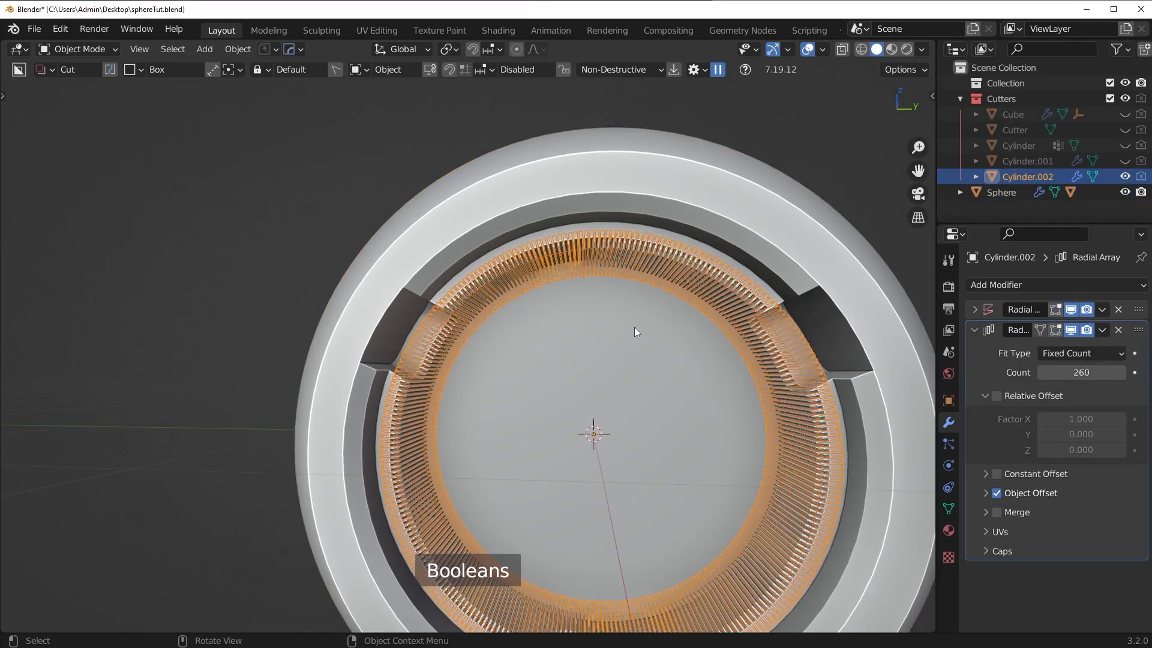
# - Add a cylinder mesh with 64 vertices and sharpen it with HardOps
pyautogui.hotkey('shift', 'a')
pyautogui.moveTo(743, 257)
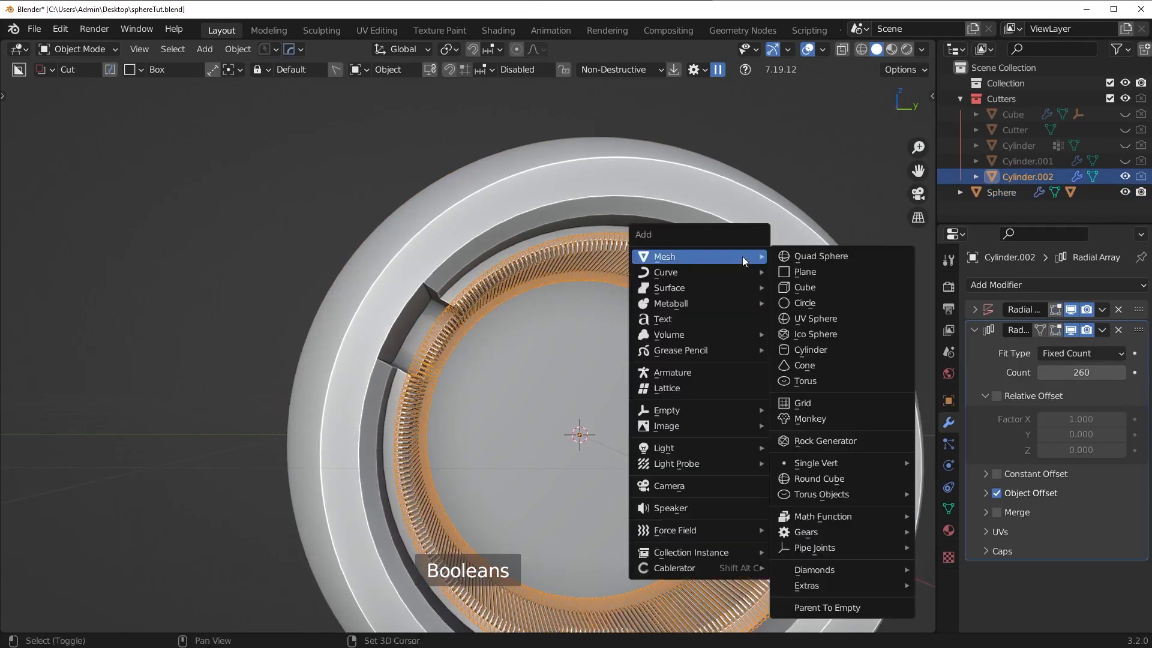
pyautogui.click(818, 352)
pyautogui.click(175, 436)
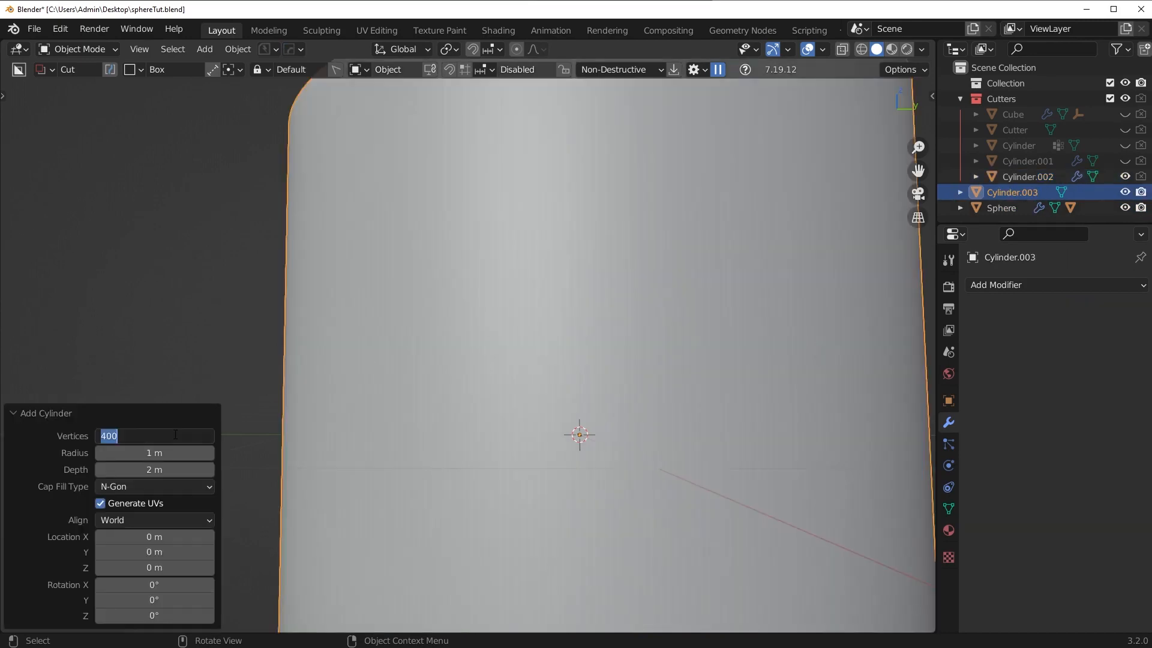
pyautogui.write('64')
pyautogui.press('Return')
pyautogui.scroll(-5, 580, 373)
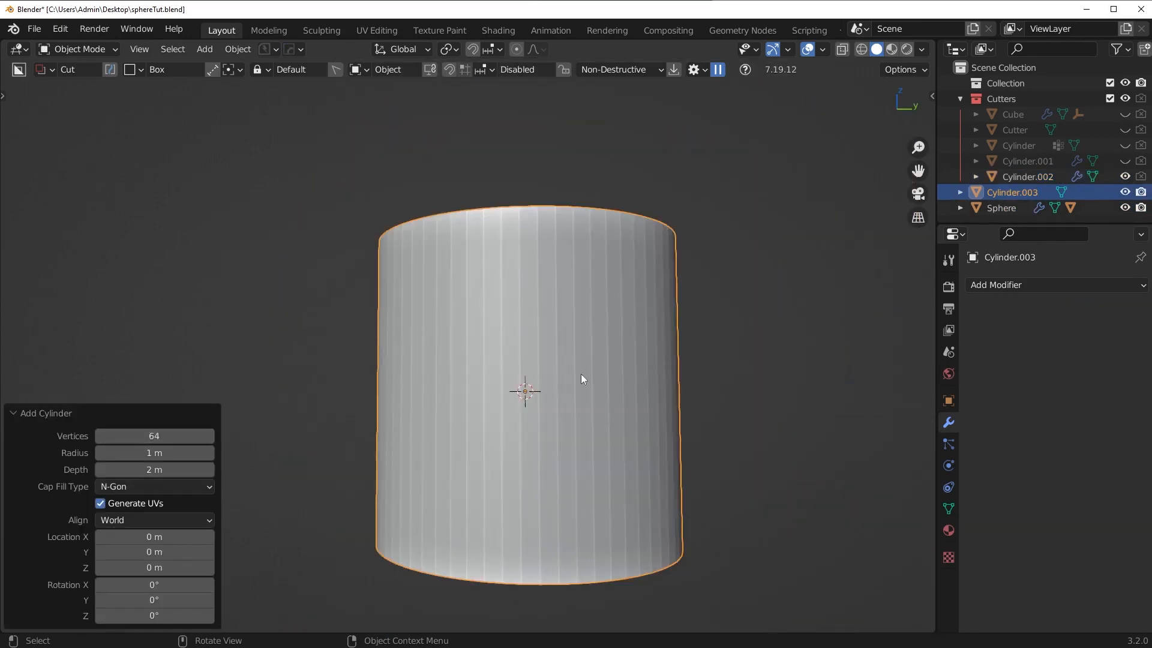
pyautogui.press('q')
pyautogui.click(686, 344)
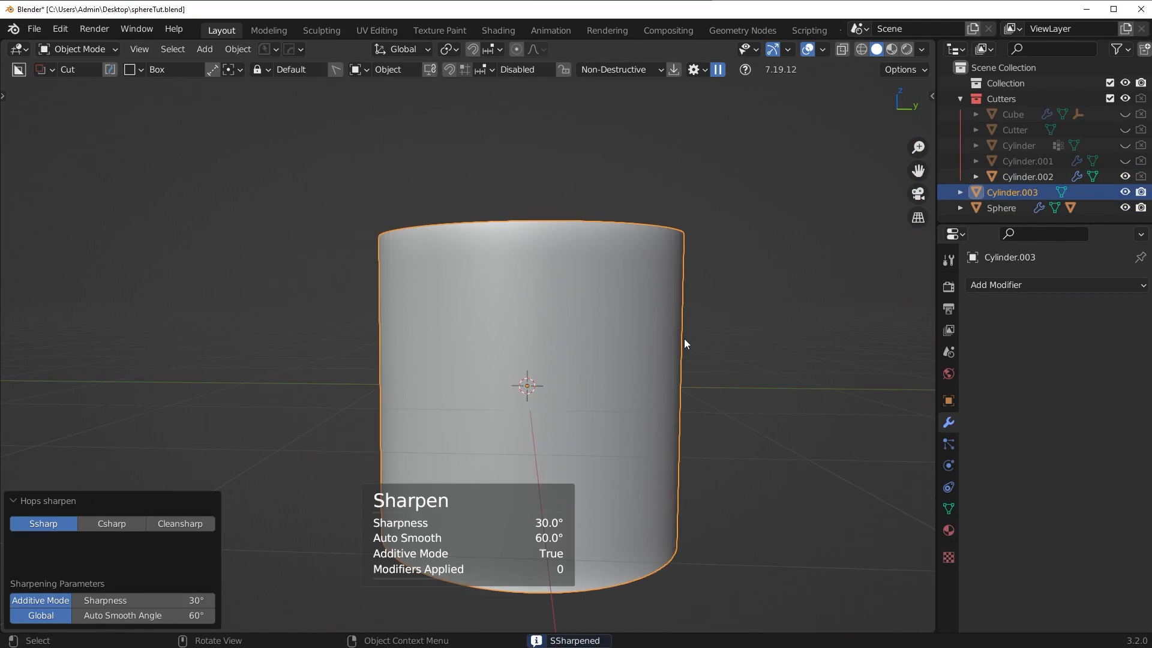
# - Rotate the new cylinder 90° about Y and scale it uniformly to about 0.493, just inside the groove ring
pyautogui.write('ry90')
pyautogui.press('Return')
pyautogui.press('KP_5')
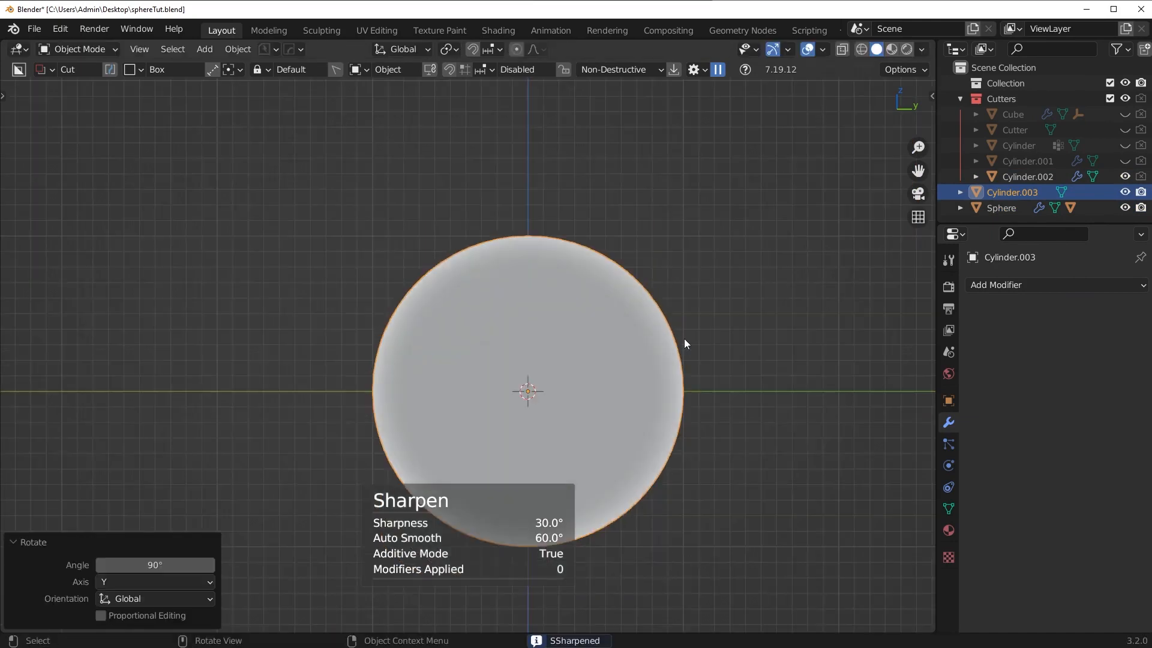
pyautogui.press('s')
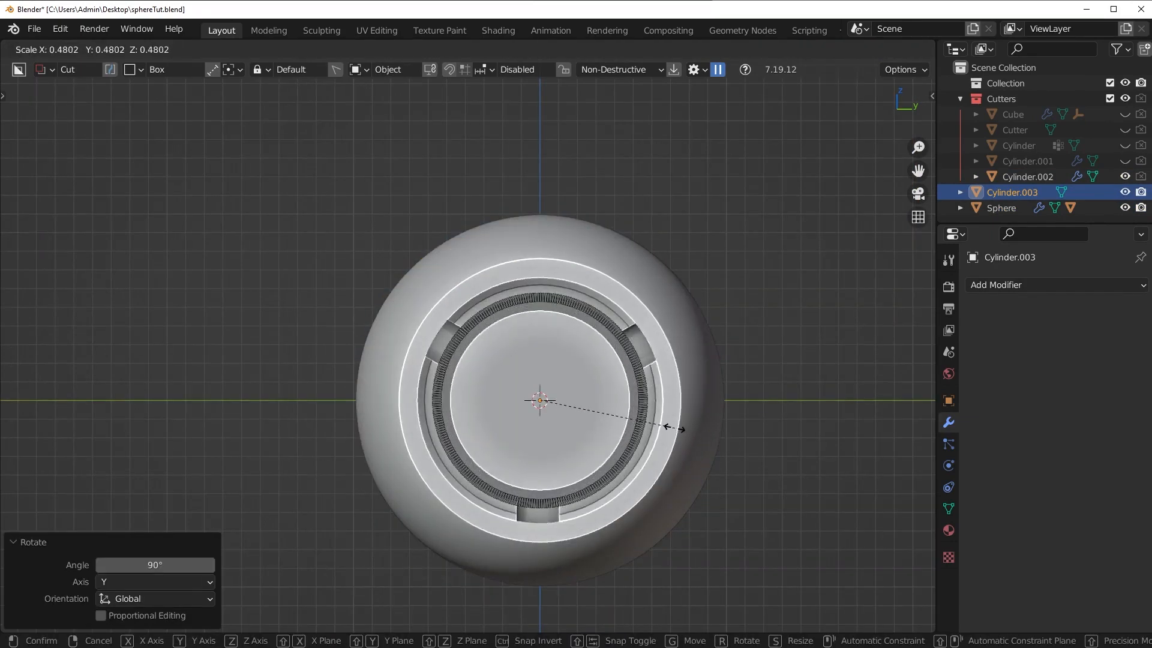
pyautogui.click(672, 427)
# - Select the cylinder's rim faces facing the upper-left notch and extrude them outward about 0.18 m past the groove ring
pyautogui.scroll(7, 594, 419)
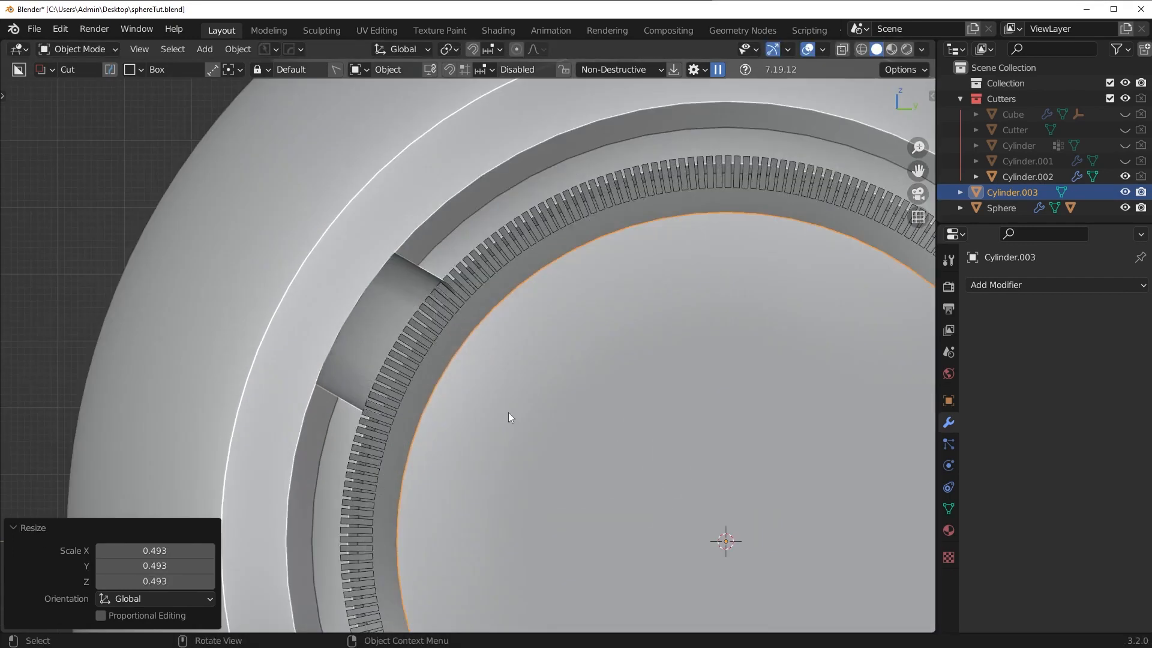
pyautogui.press('Tab')
pyautogui.click(696, 414)
pyautogui.press('z')
pyautogui.click(465, 431)
pyautogui.press('b')
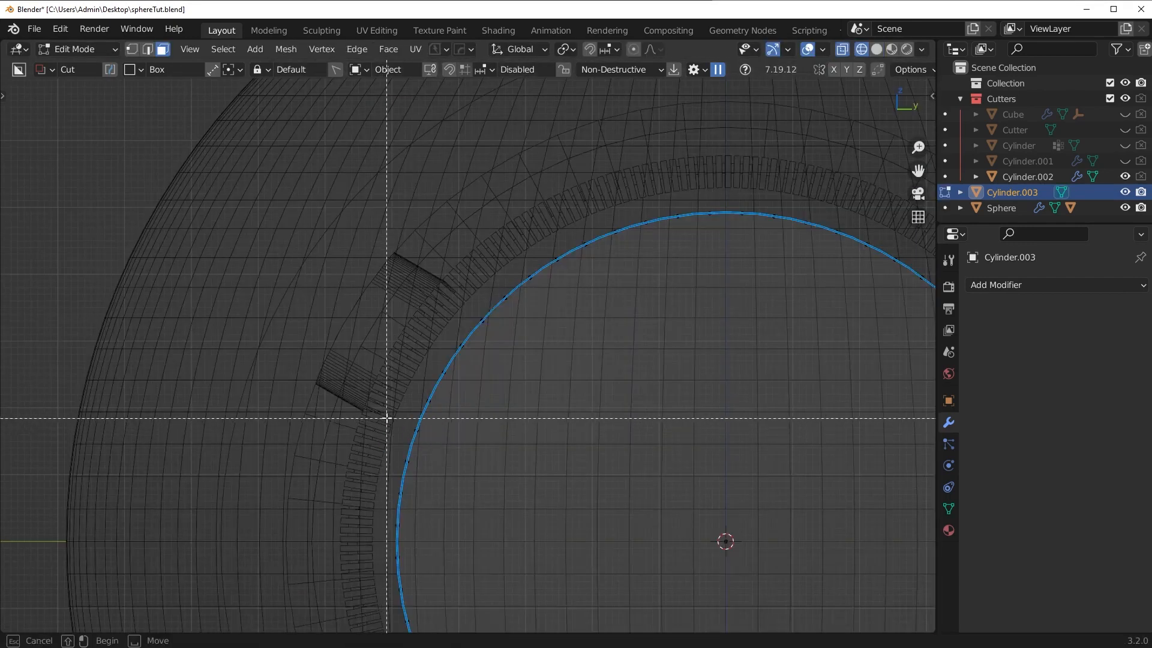
pyautogui.moveTo(389, 418); pyautogui.dragTo(453, 444)
pyautogui.press('b')
pyautogui.moveTo(416, 367); pyautogui.dragTo(475, 414)
pyautogui.press('b')
pyautogui.moveTo(431, 343); pyautogui.dragTo(491, 372)
pyautogui.press('b')
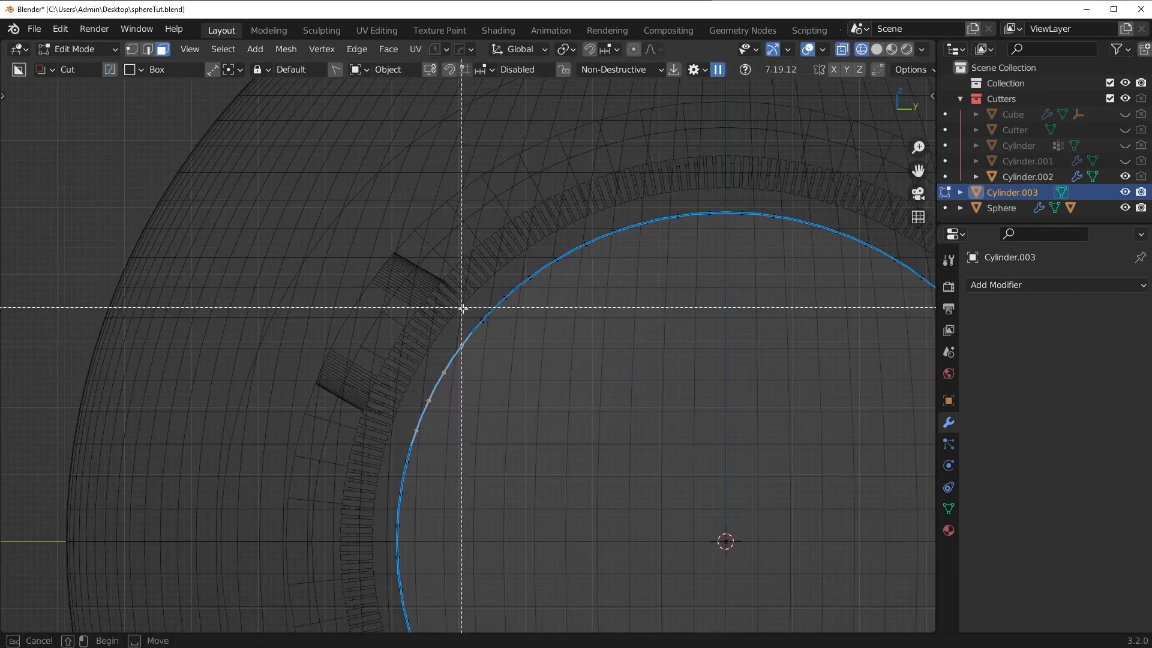
pyautogui.moveTo(462, 308); pyautogui.dragTo(534, 364)
pyautogui.moveTo(483, 310); pyautogui.dragTo(540, 342)
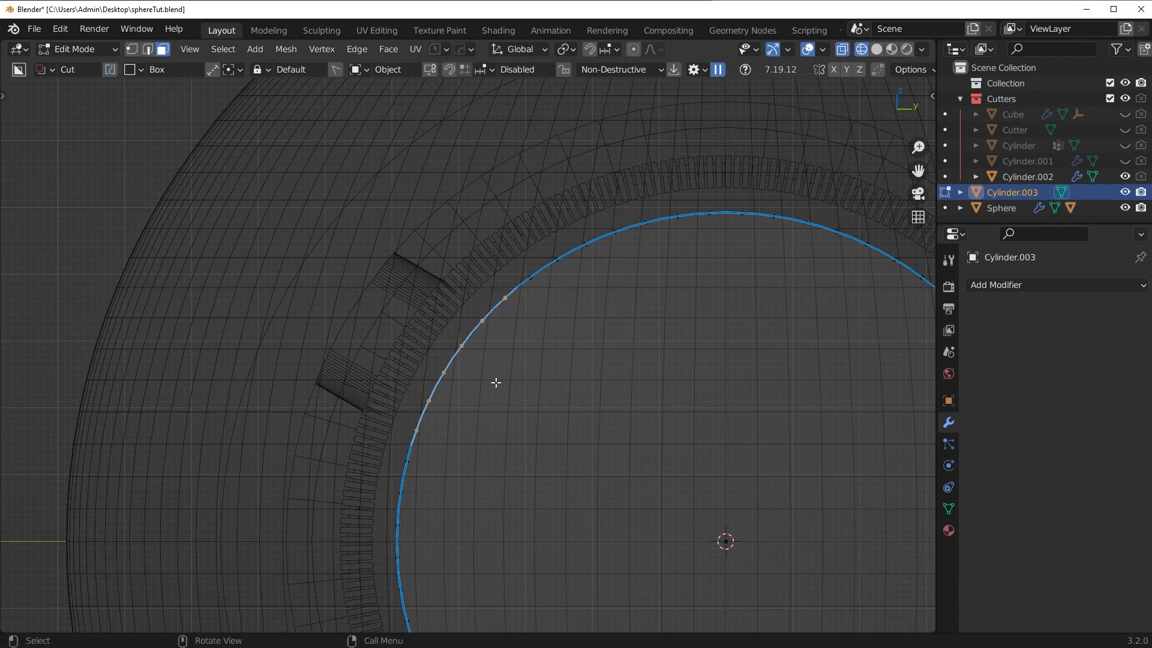
pyautogui.press('b')
pyautogui.moveTo(382, 423); pyautogui.dragTo(452, 475)
pyautogui.hotkey('shift', 'z')
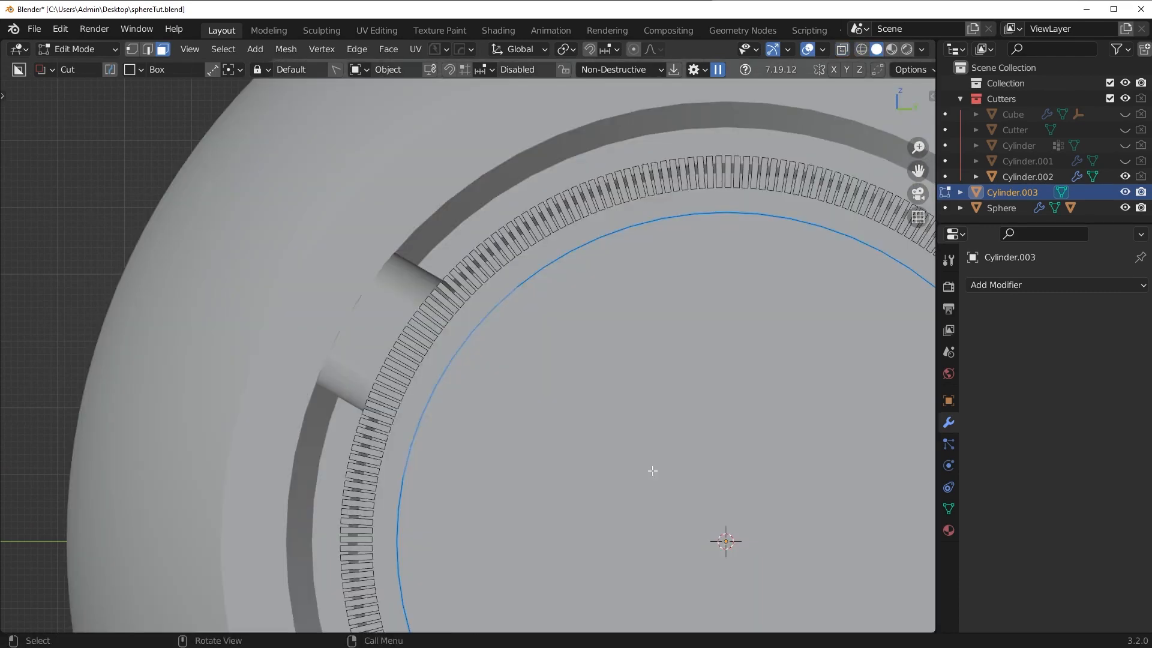
pyautogui.scroll(-3, 664, 472)
pyautogui.press('e')
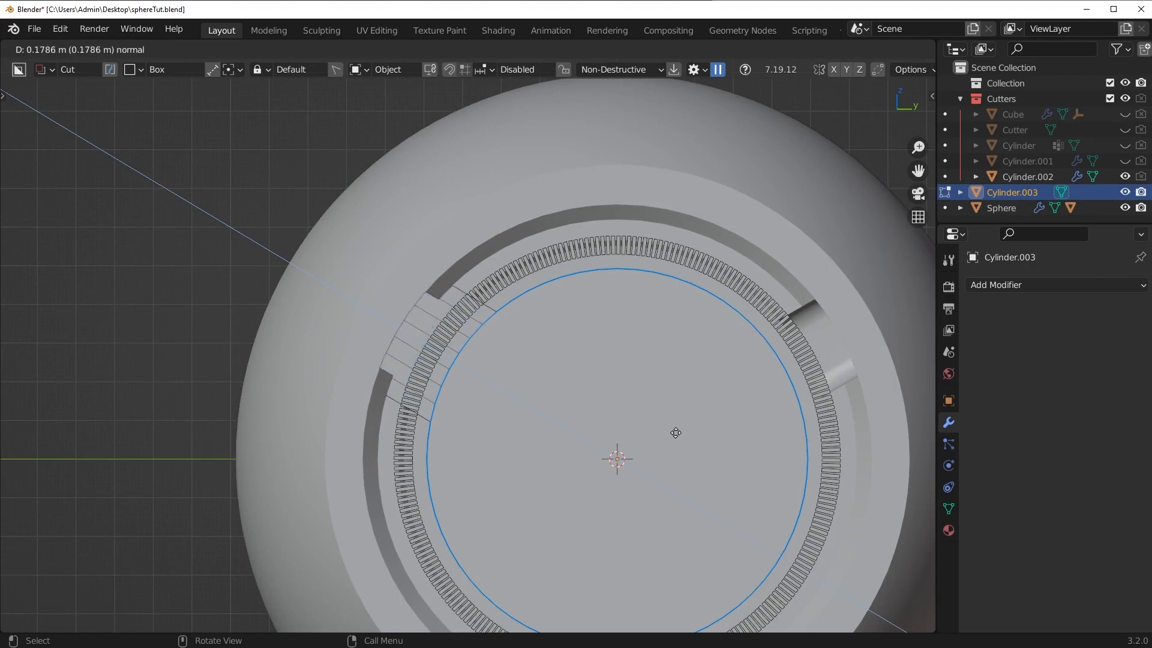
pyautogui.click(674, 432)
pyautogui.press('Tab')
# - Stretch the cylinder along the X axis by a factor of about 1.98
pyautogui.moveTo(668, 265); pyautogui.dragTo(676, 380, button='middle')
pyautogui.scroll(-4, 676, 380)
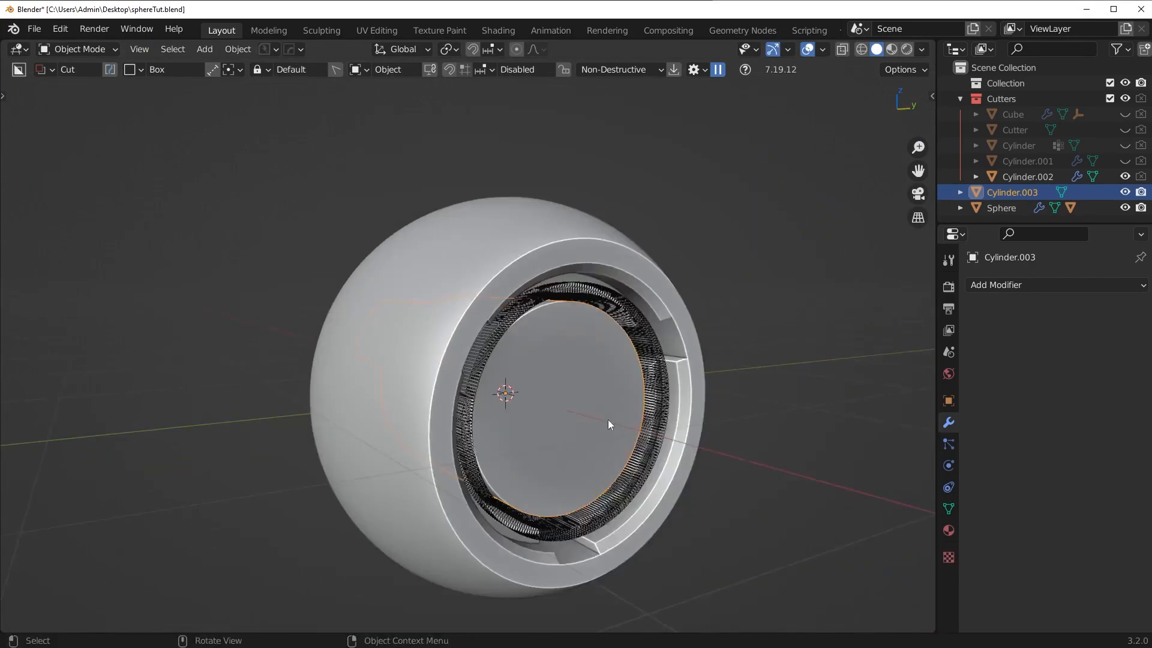
pyautogui.press('s')
pyautogui.press('x')
pyautogui.click(692, 429)
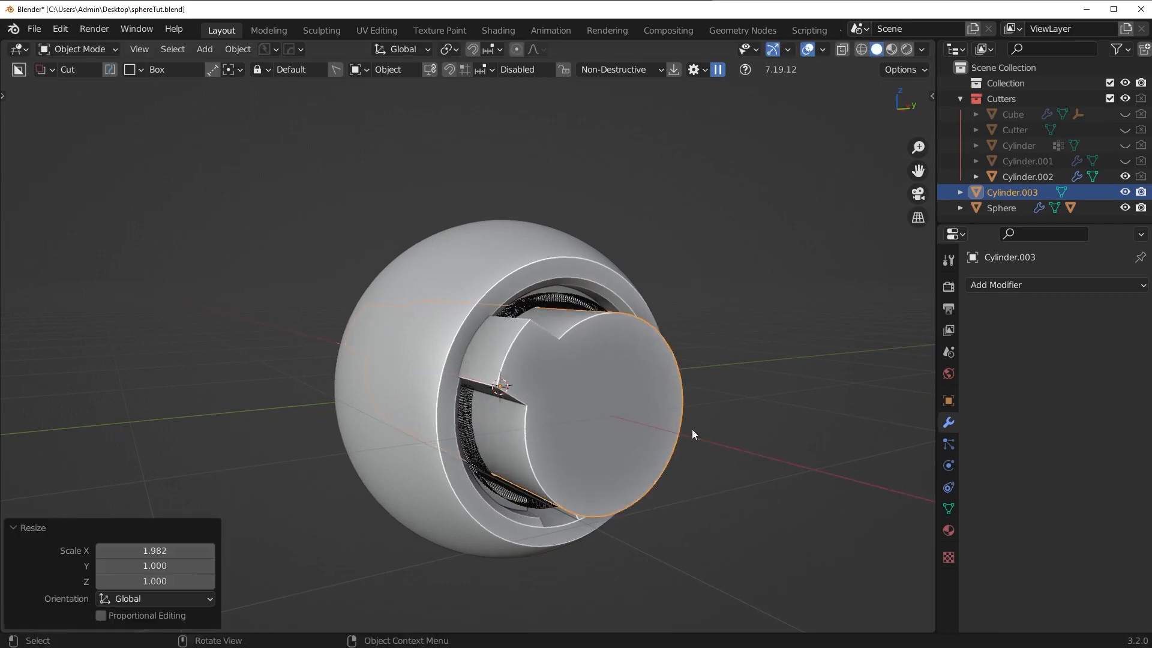
# - Subtract the extruded cylinder from the arrayed strip cutter with a HardOps Boolean difference
pyautogui.moveTo(692, 430); pyautogui.dragTo(606, 379, button='middle')
pyautogui.scroll(5, 606, 379)
pyautogui.scroll(1, 455, 430)
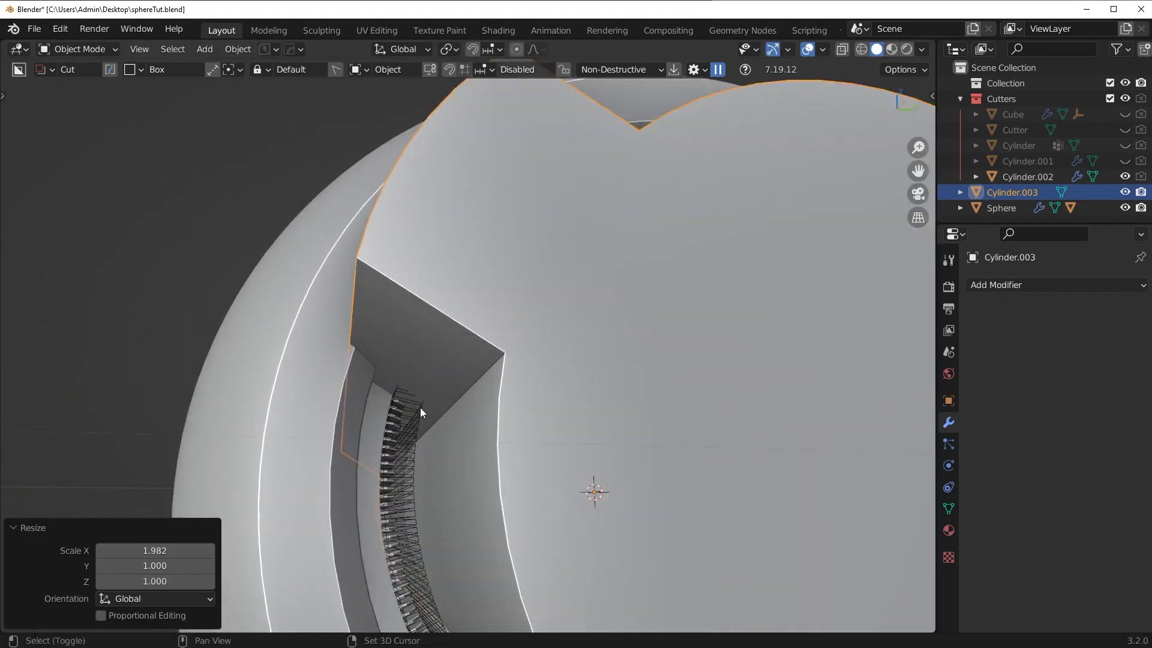
pyautogui.keyDown('shift'); pyautogui.click(420, 415); pyautogui.keyUp('shift')
pyautogui.press('q')
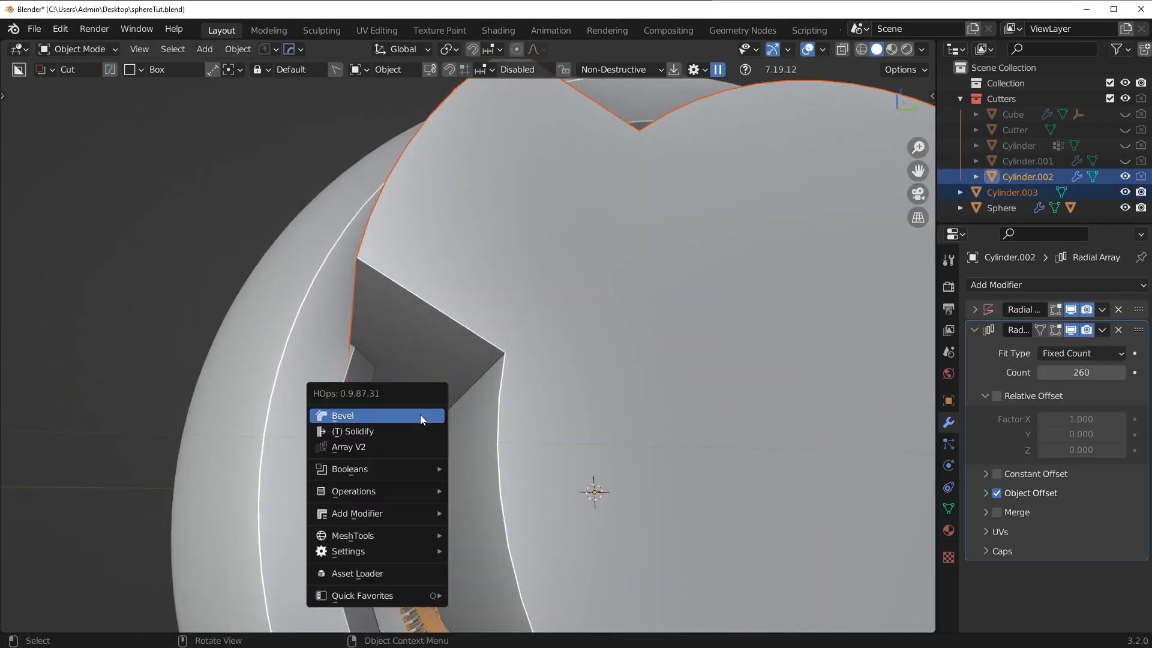
pyautogui.moveTo(405, 474)
pyautogui.click(487, 490)
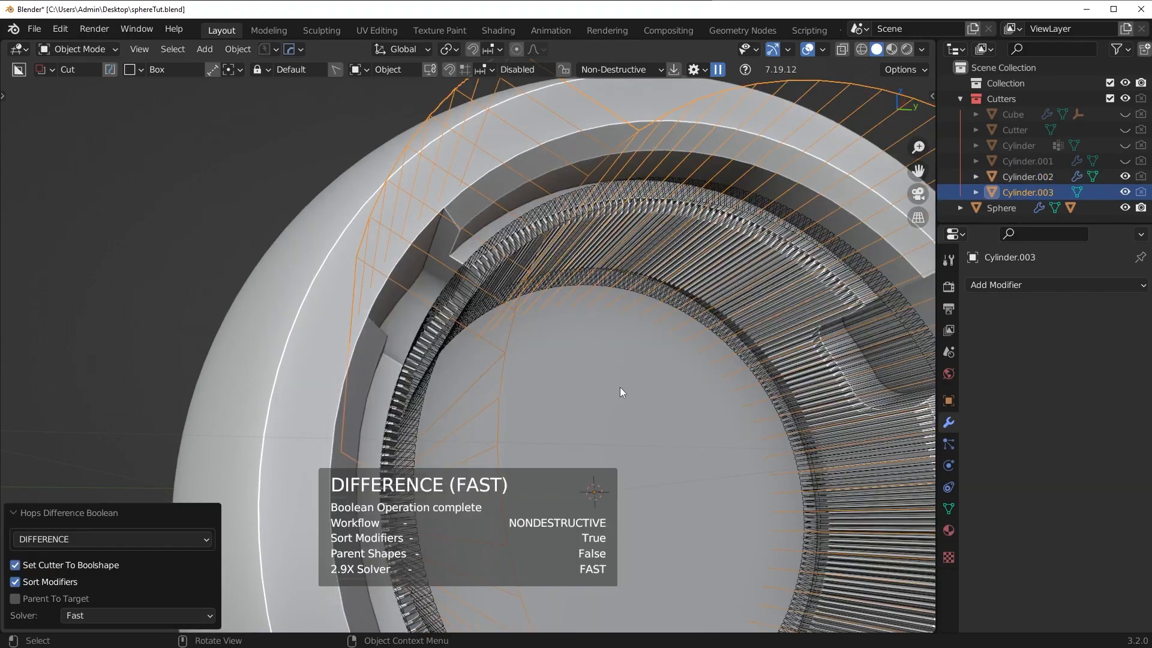
pyautogui.moveTo(621, 389); pyautogui.dragTo(551, 399, button='middle')
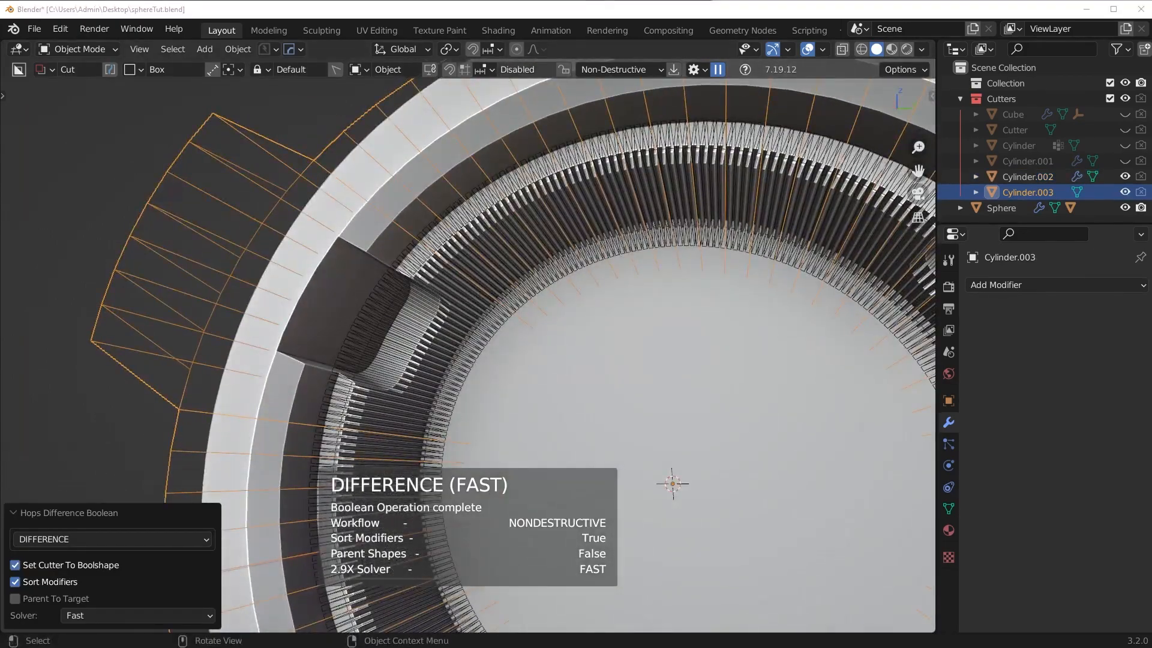
pyautogui.moveTo(415, 390)
pyautogui.mouseDown(button='middle')
pyautogui.moveTo(463, 397)
pyautogui.moveTo(411, 383)
pyautogui.mouseUp(button='middle')
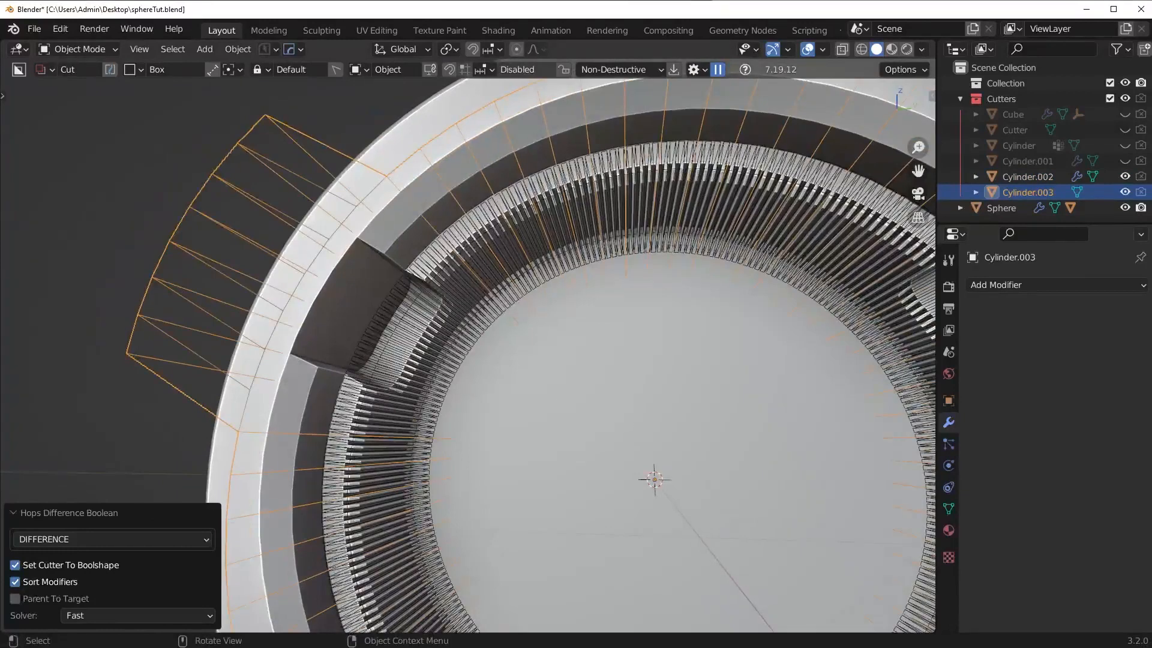
pyautogui.press('s')
pyautogui.rightClick(414, 360)
# - Move the strip cutter's Boolean modifier below its Radial Array so it cuts the whole array
pyautogui.click(409, 335)
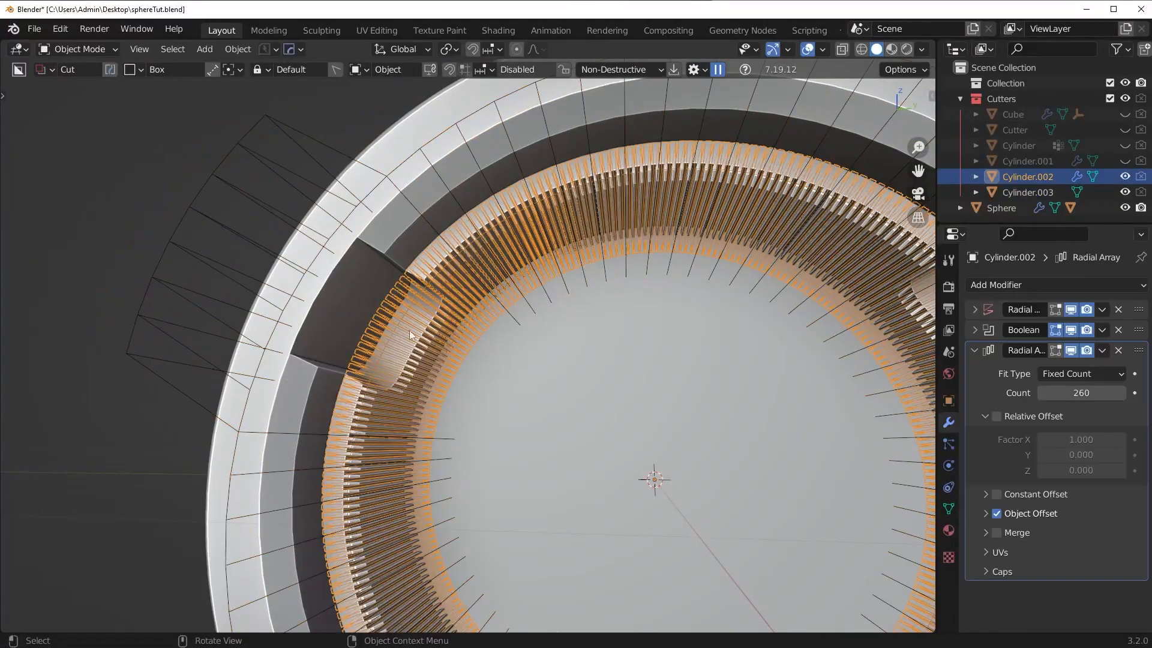
pyautogui.click(974, 351)
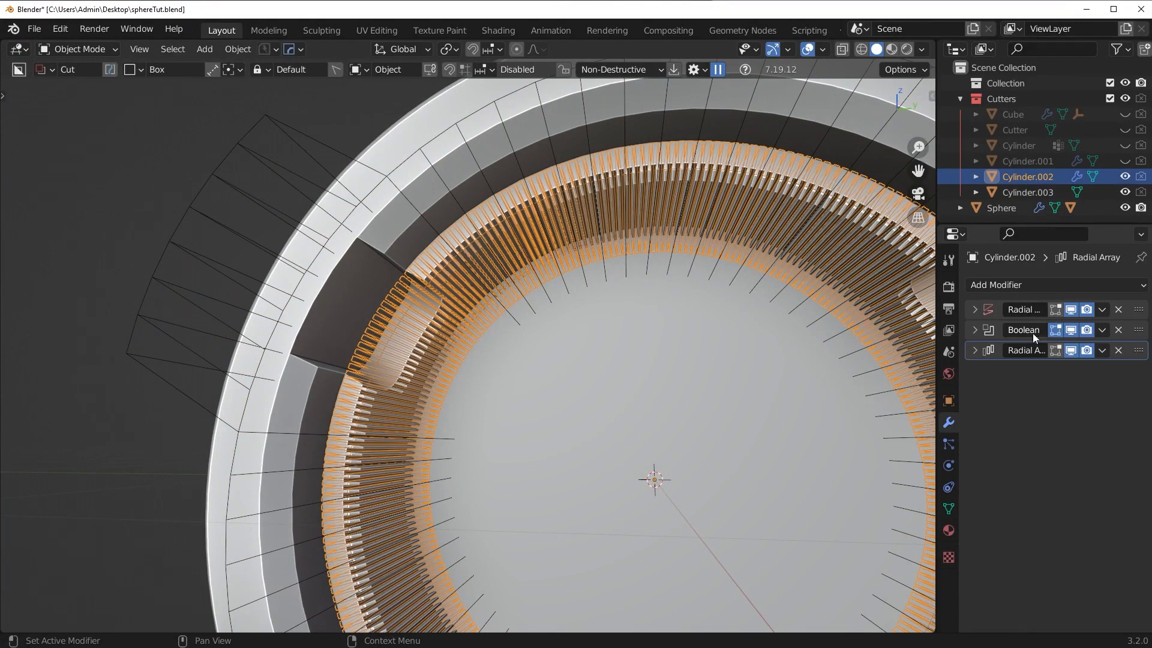
pyautogui.click(1071, 351)
pyautogui.click(1072, 351)
pyautogui.moveTo(1139, 331); pyautogui.dragTo(1138, 364)
pyautogui.moveTo(545, 388); pyautogui.dragTo(584, 401, button='middle')
pyautogui.press('q')
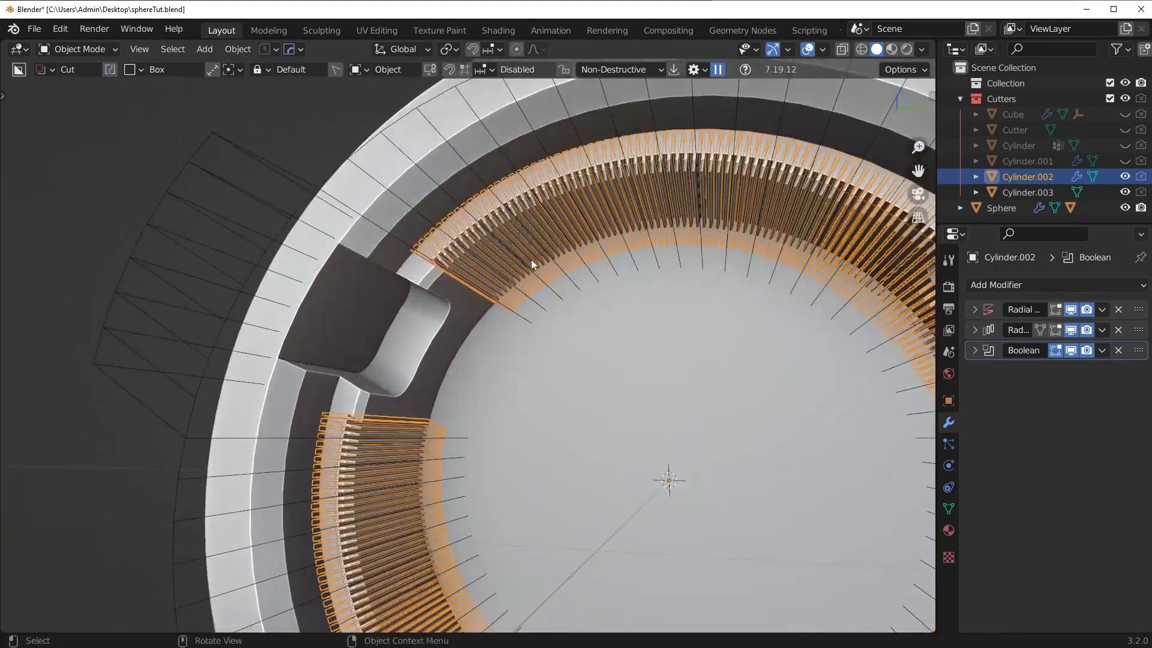
# - Select the extruded cylinder cutter and adjust its overall scale
pyautogui.moveTo(531, 260); pyautogui.dragTo(266, 294, button='middle')
pyautogui.scroll(-2, 265, 294)
pyautogui.click(324, 270)
pyautogui.moveTo(336, 276); pyautogui.dragTo(571, 380, button='middle')
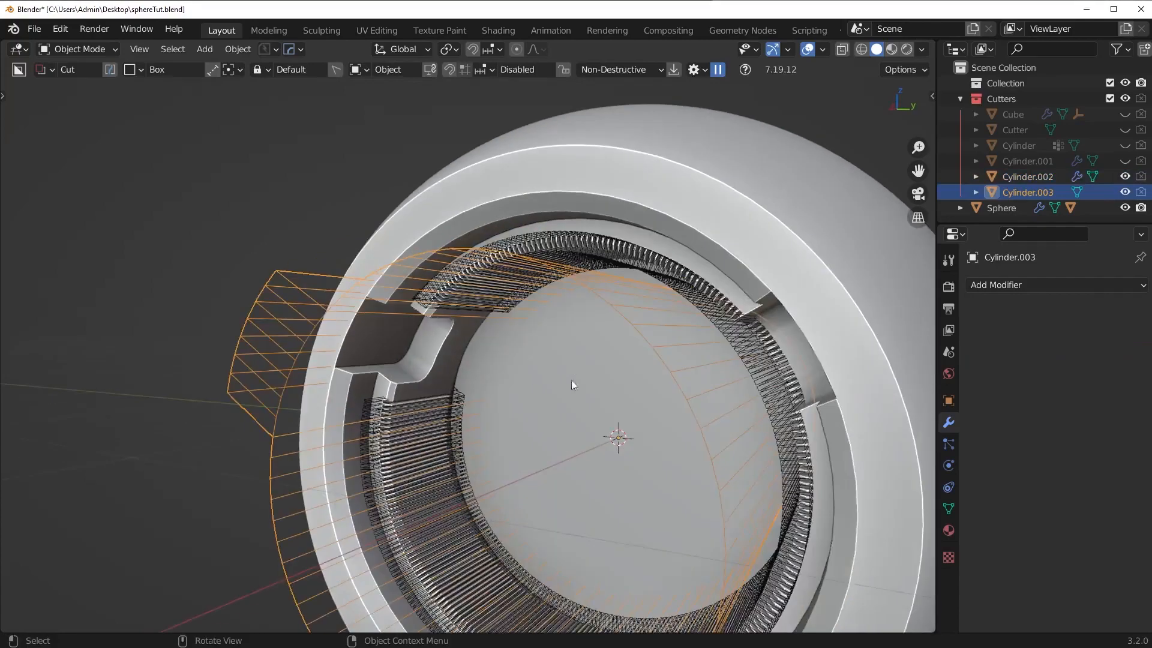
pyautogui.press('s')
pyautogui.press('Escape')
pyautogui.press('s')
pyautogui.click(749, 458)
# - Hide the Cutters collection to check the groove-free area around the notch, then show the collection again
pyautogui.moveTo(662, 423); pyautogui.dragTo(736, 420, button='middle')
pyautogui.hotkey('shift', '2')
pyautogui.scroll(-2, 762, 383)
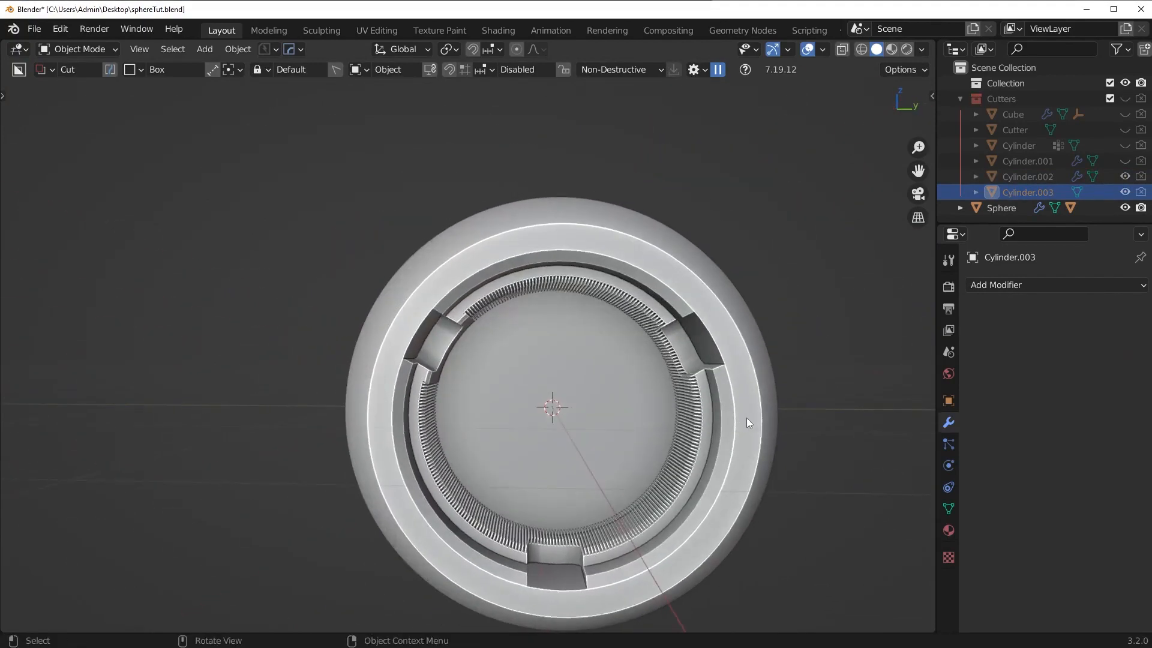
pyautogui.hotkey('shift', '2')
pyautogui.scroll(2, 754, 417)
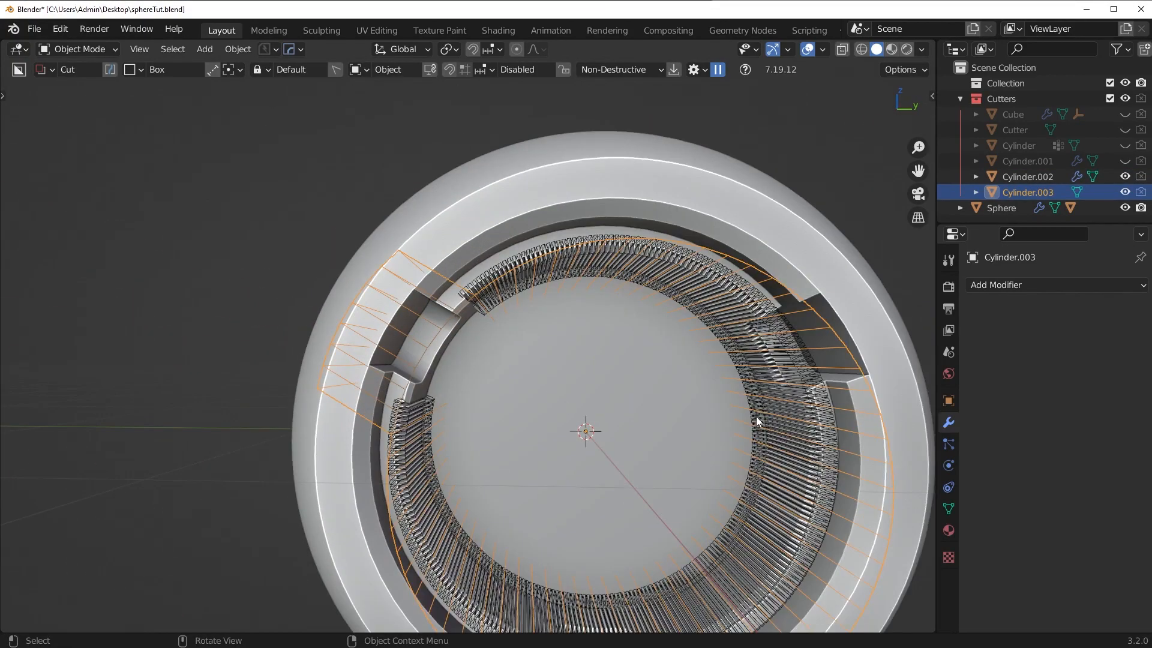
pyautogui.scroll(-1, 756, 416)
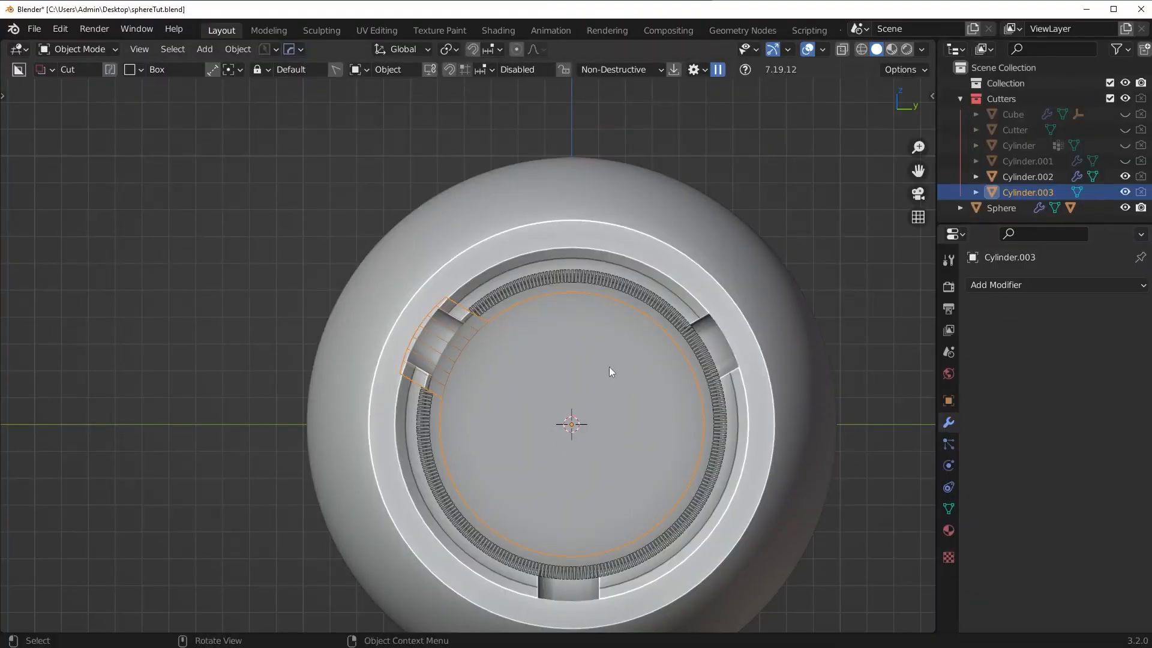
# - Extrude the cylinder cutter's rim faces beside the upper-right notch outward by about 0.29 m
pyautogui.press('Tab')
pyautogui.keyDown('shift'); pyautogui.moveTo(787, 381); pyautogui.dragTo(684, 382, button='middle'); pyautogui.keyUp('shift')
pyautogui.hotkey('shift', 'z')
pyautogui.scroll(2, 597, 361)
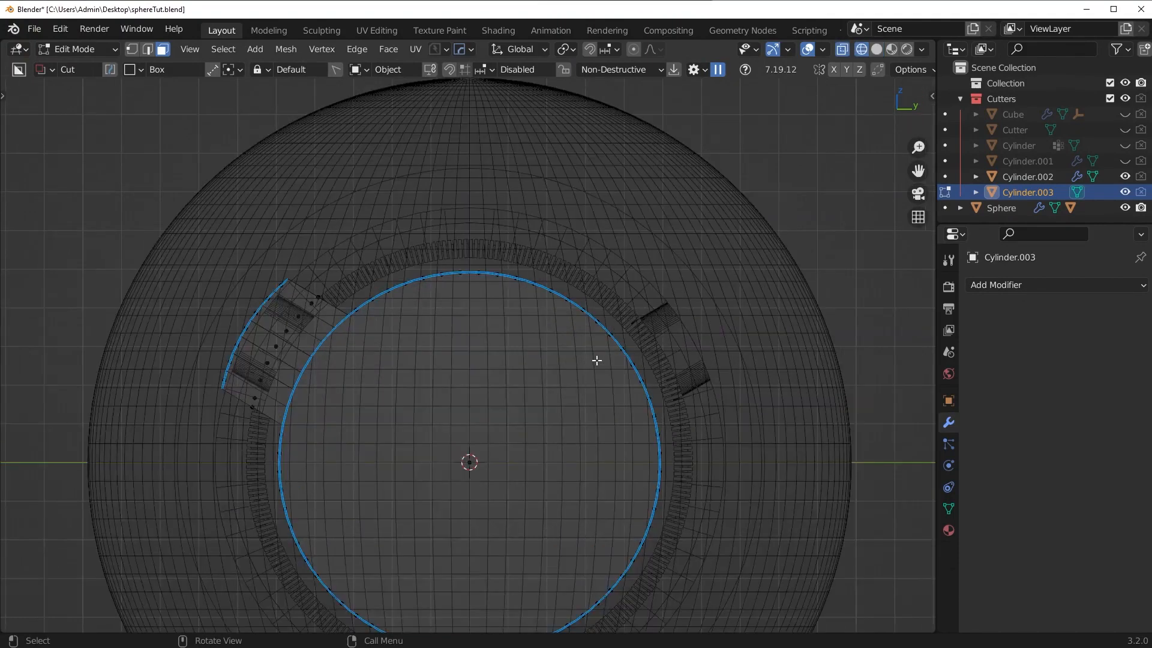
pyautogui.moveTo(586, 313); pyautogui.dragTo(667, 446)
pyautogui.keyDown('shift'); pyautogui.moveTo(659, 497); pyautogui.dragTo(712, 294, button='middle'); pyautogui.keyUp('shift')
pyautogui.hotkey('shift', 'z')
pyautogui.keyDown('shift'); pyautogui.moveTo(810, 334); pyautogui.dragTo(705, 417, button='middle'); pyautogui.keyUp('shift')
pyautogui.press('e')
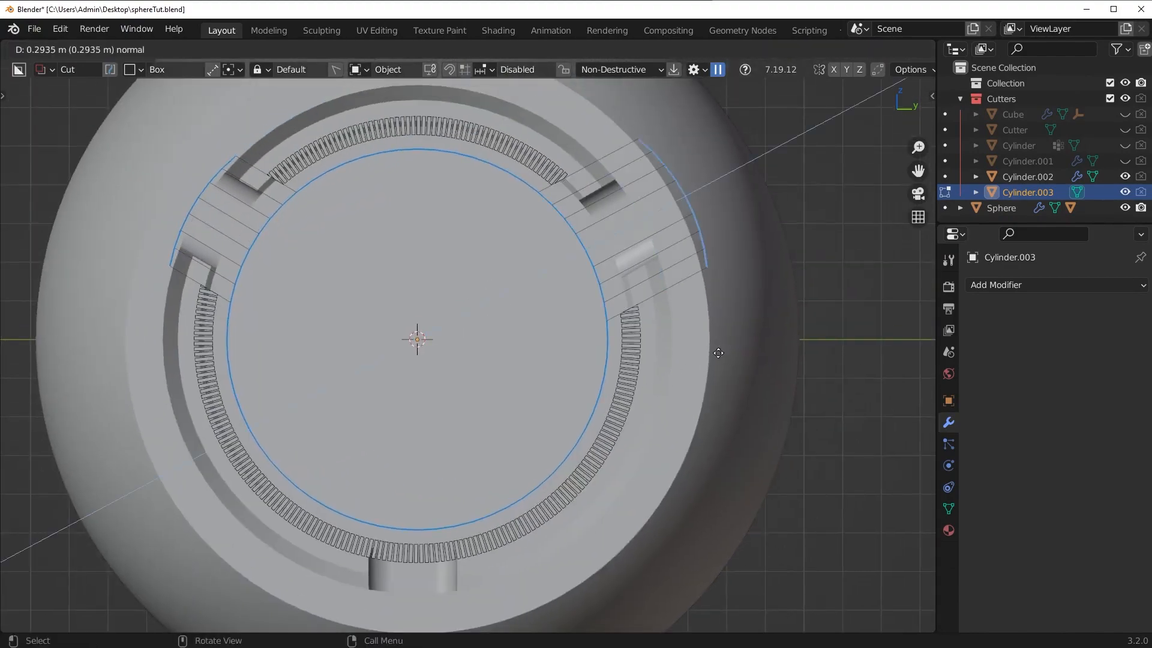
pyautogui.click(724, 356)
# - Extrude the cylinder cutter's rim faces above the lower notch outward by about 0.32 m and return to Object Mode
pyautogui.keyDown('shift'); pyautogui.moveTo(723, 357); pyautogui.dragTo(808, 236, button='middle'); pyautogui.keyUp('shift')
pyautogui.click(658, 391)
pyautogui.hotkey('shift', 'z')
pyautogui.scroll(2, 447, 444)
pyautogui.press('b')
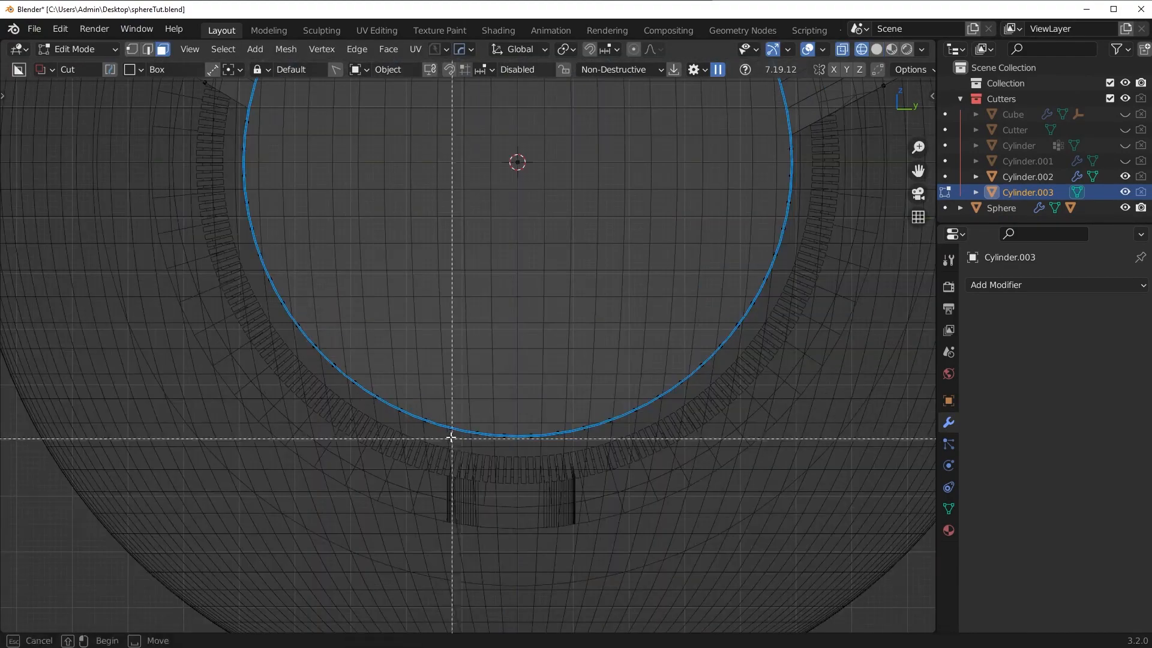
pyautogui.moveTo(420, 397); pyautogui.dragTo(611, 498)
pyautogui.hotkey('shift', 'z')
pyautogui.scroll(-4, 587, 501)
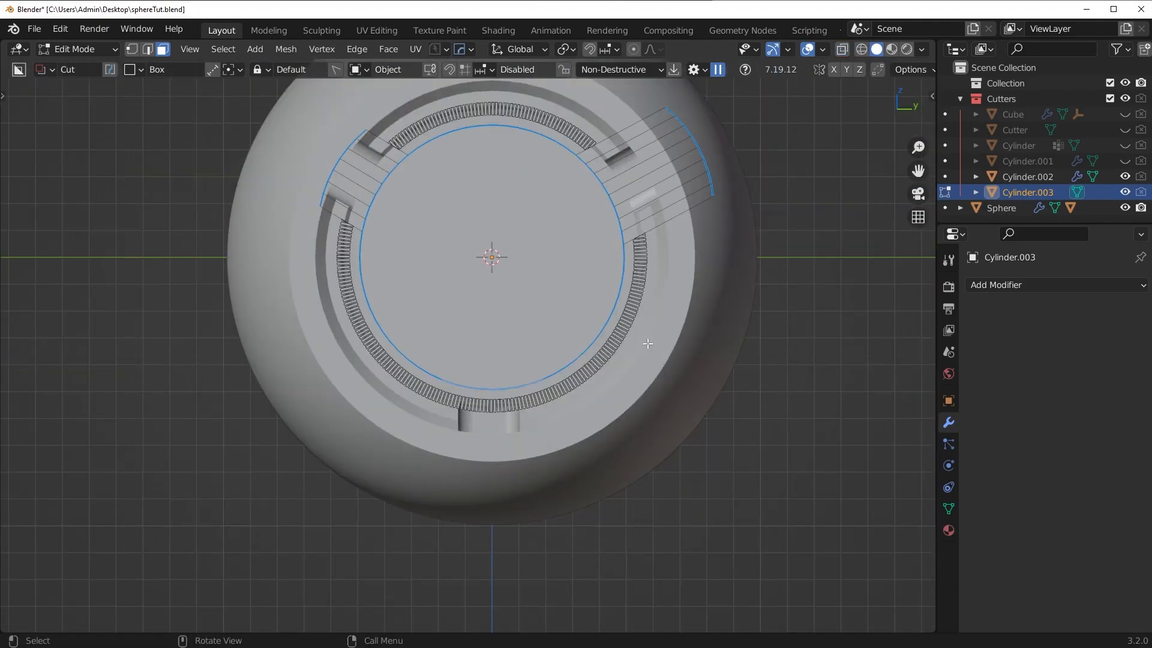
pyautogui.press('e')
pyautogui.click(646, 419)
pyautogui.hotkey('ctrl', 'Tab')
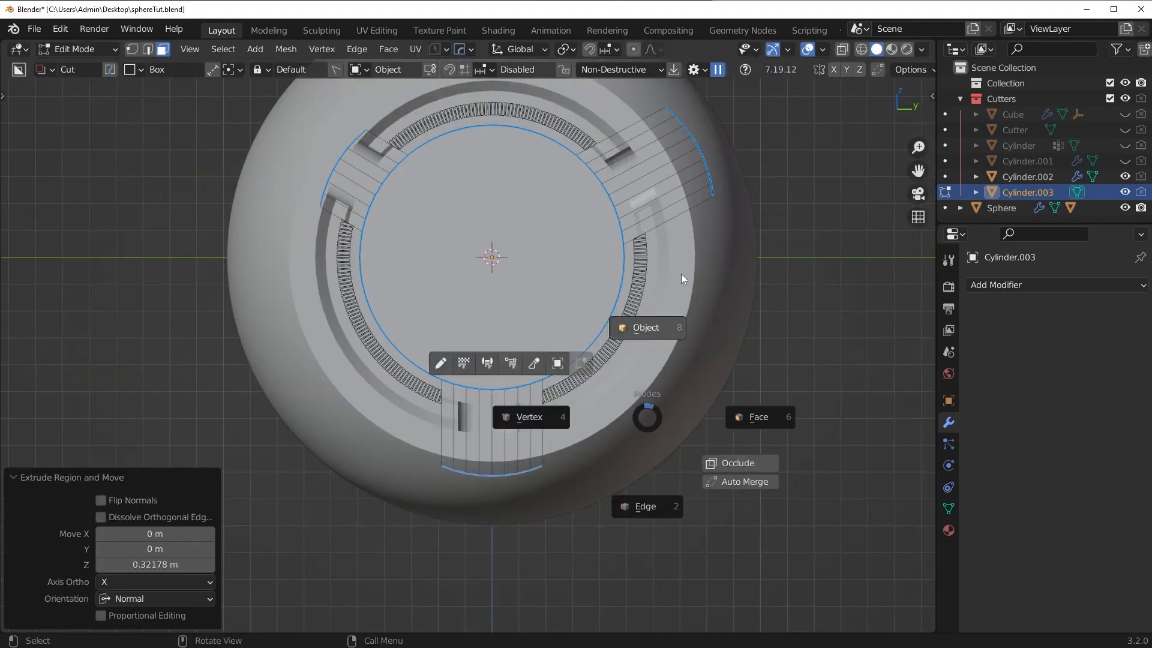
pyautogui.click(682, 275)
# - Examine the groove-free area around the lower notch and the groove ends beside it up close
pyautogui.moveTo(684, 339); pyautogui.dragTo(675, 454, button='middle')
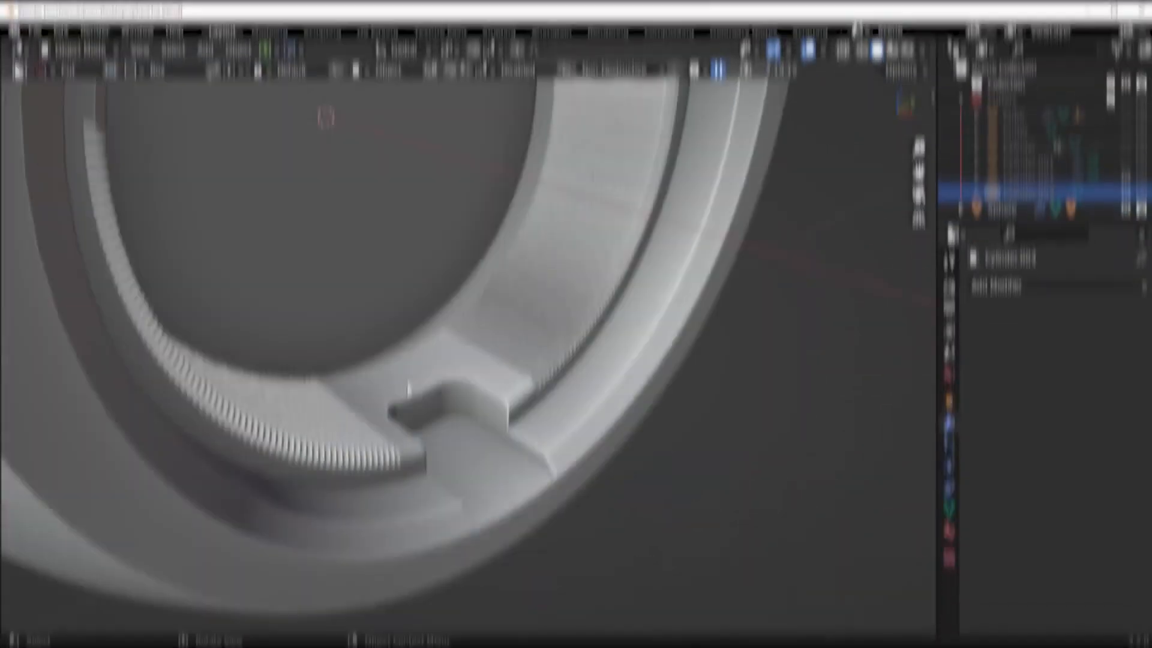
pyautogui.scroll(3, 501, 446)
pyautogui.scroll(2, 499, 441)
pyautogui.keyDown('shift'); pyautogui.moveTo(500, 441); pyautogui.dragTo(518, 409, button='middle'); pyautogui.keyUp('shift')
pyautogui.scroll(2, 518, 409)
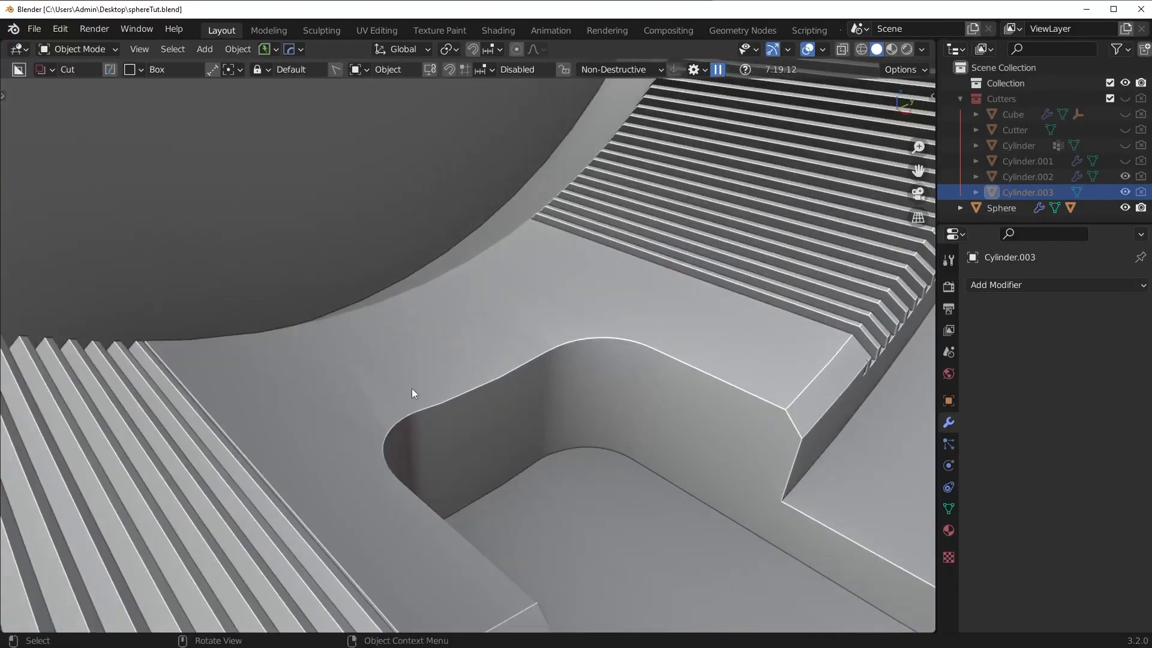
pyautogui.moveTo(413, 389); pyautogui.dragTo(442, 364, button='middle')
pyautogui.scroll(-2, 524, 392)
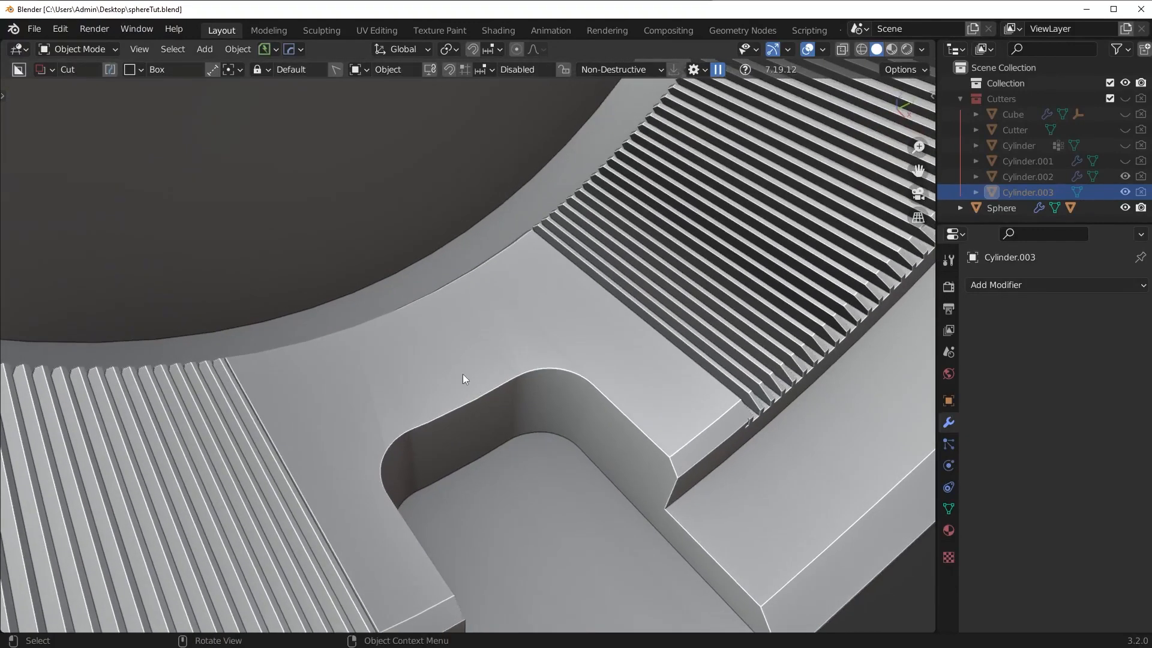
# - Change the lighting used for the viewport's solid shading
pyautogui.click(921, 49)
pyautogui.click(833, 391)
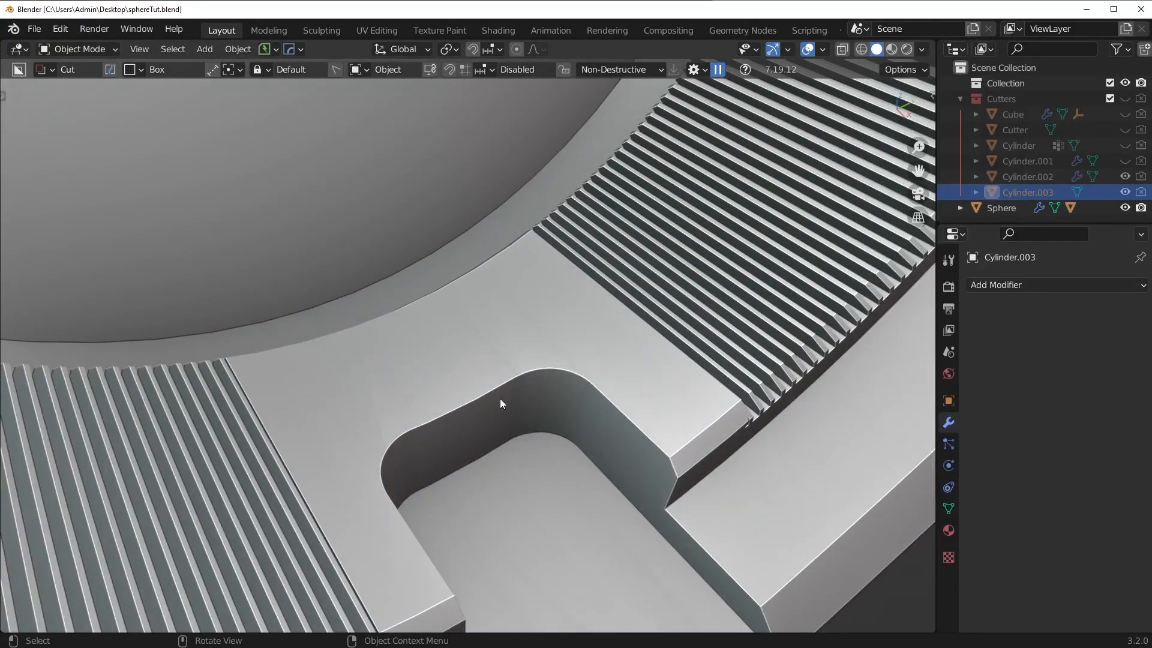
# - Change the solid shading MatCap to the glossy grey one to reveal the surface reflections around the lower notch
pyautogui.click(907, 51)
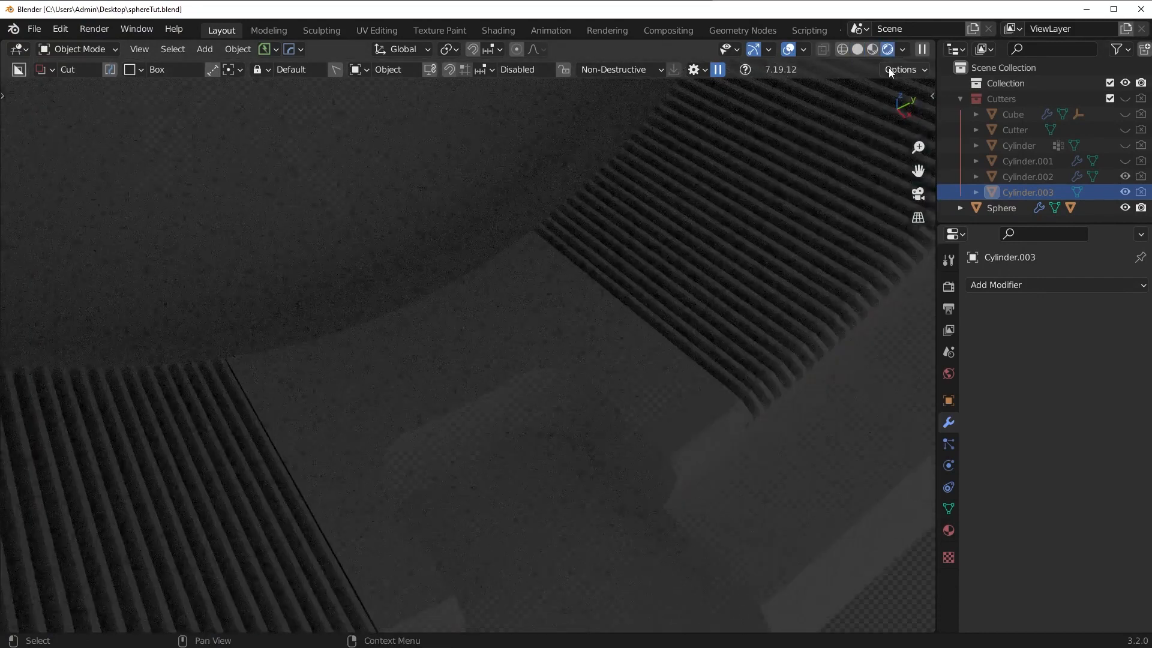
pyautogui.click(858, 49)
pyautogui.click(921, 49)
pyautogui.click(908, 159)
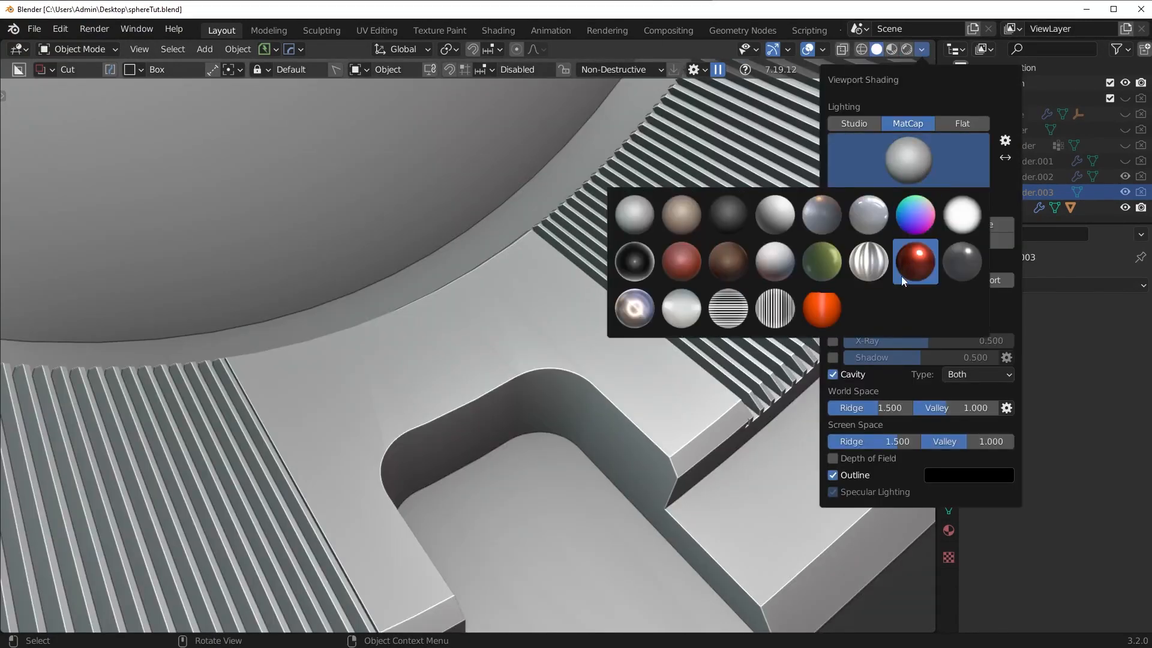
pyautogui.click(884, 228)
pyautogui.moveTo(579, 411)
pyautogui.mouseDown(button='middle')
pyautogui.moveTo(552, 391)
pyautogui.moveTo(494, 404)
pyautogui.mouseUp(button='middle')
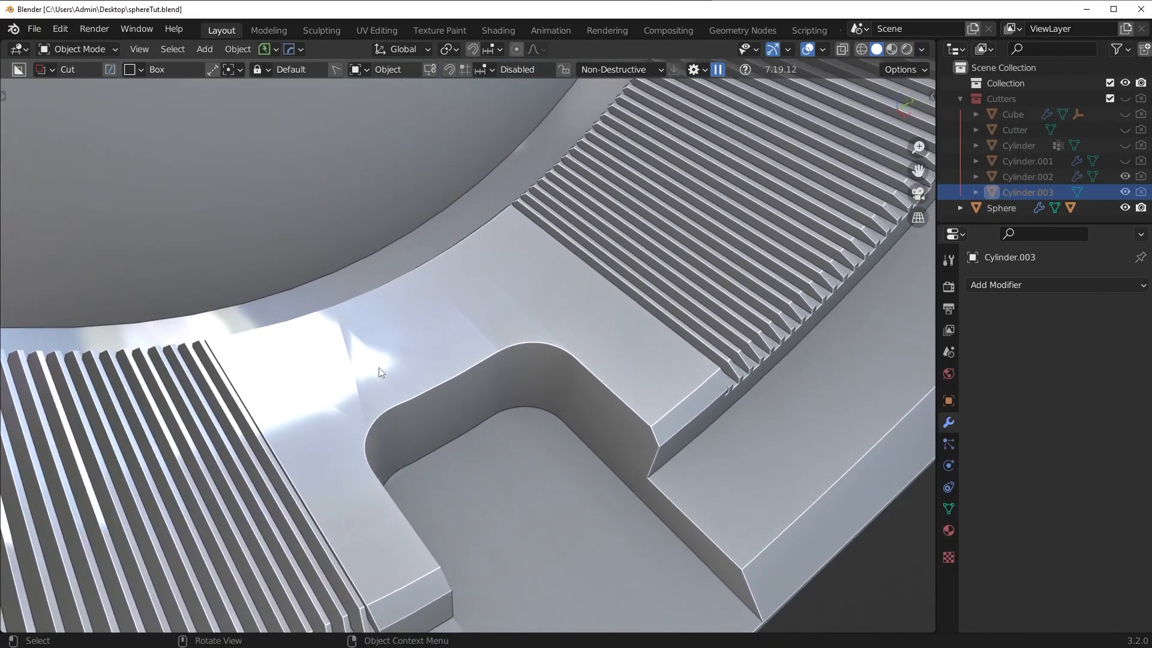
pyautogui.click(536, 325)
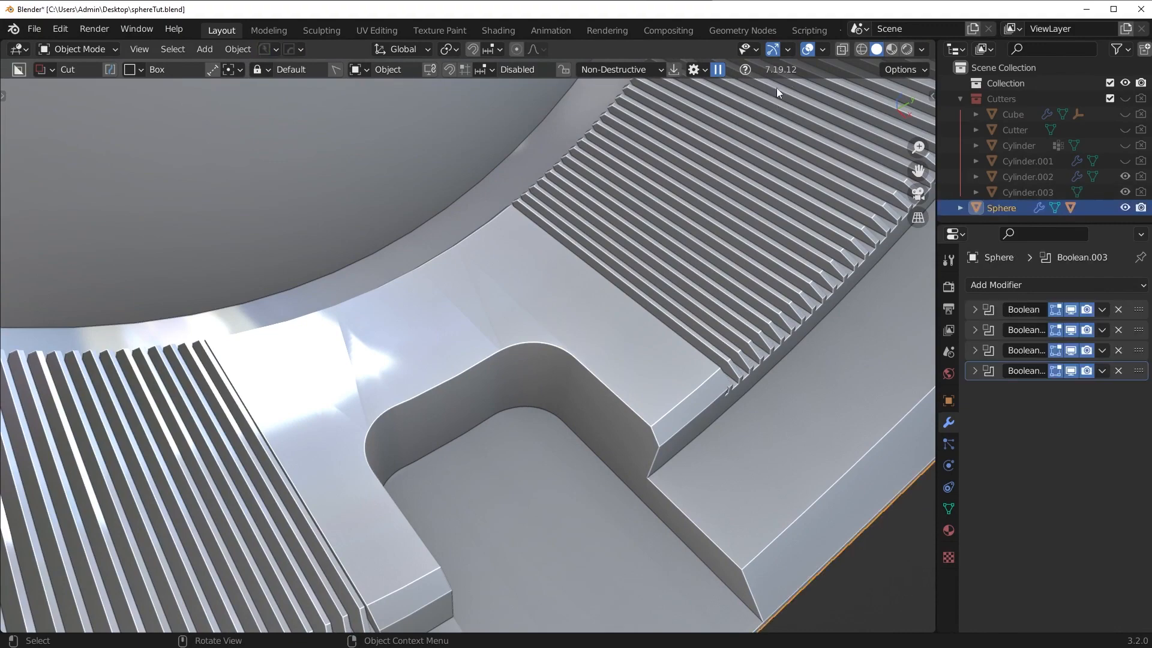
pyautogui.press('Tab')
pyautogui.click(640, 406)
pyautogui.scroll(-5, 635, 406)
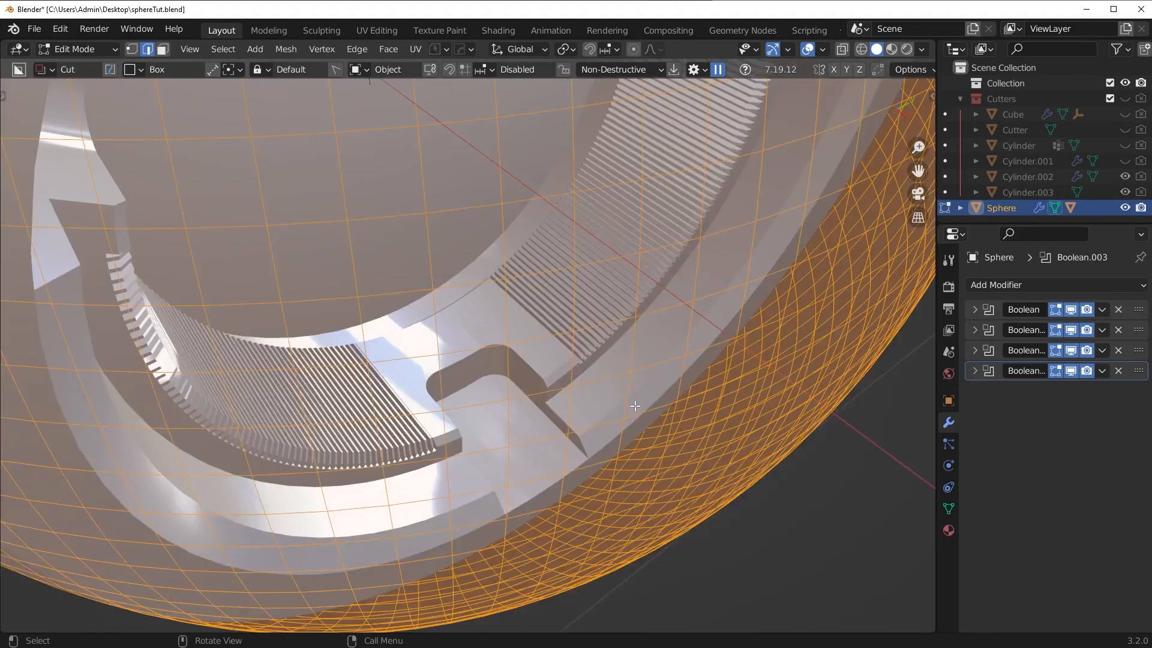
pyautogui.scroll(-2, 636, 407)
pyautogui.press('Tab')
# - Scroll through the sphere's Boolean cutters with Ever Scroll and reveal the Cylinder cutter of Boolean.001
pyautogui.click(628, 211)
pyautogui.scroll(2, 677, 312)
pyautogui.scroll(-2, 672, 318)
pyautogui.press('q')
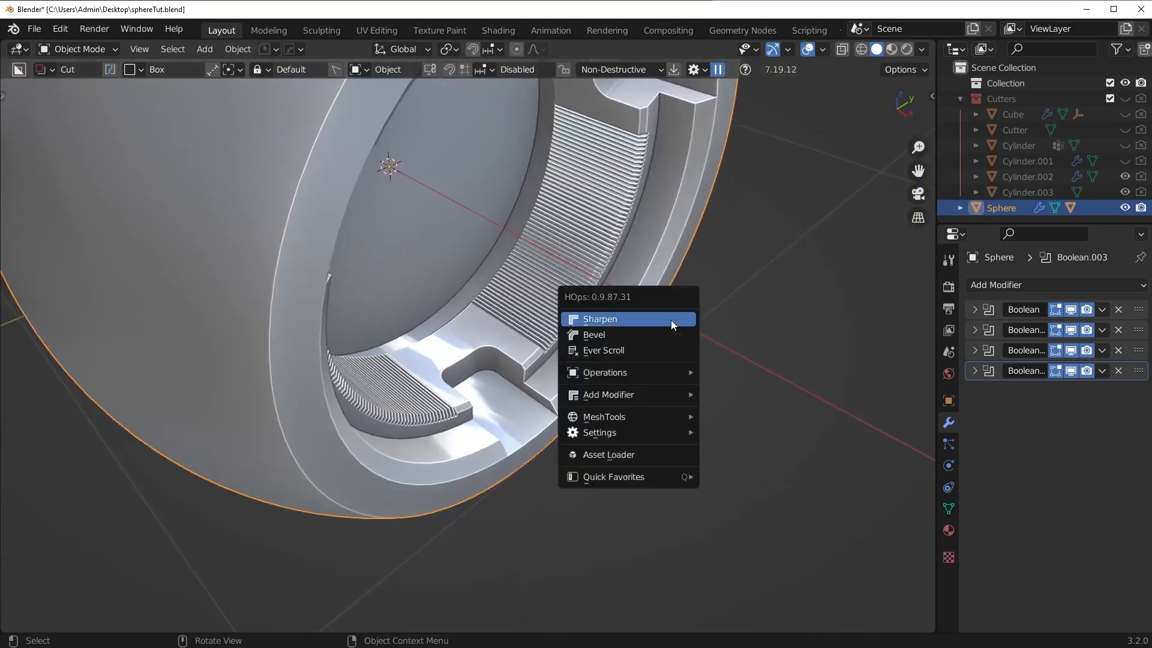
pyautogui.click(652, 350)
pyautogui.scroll(-2, 653, 350)
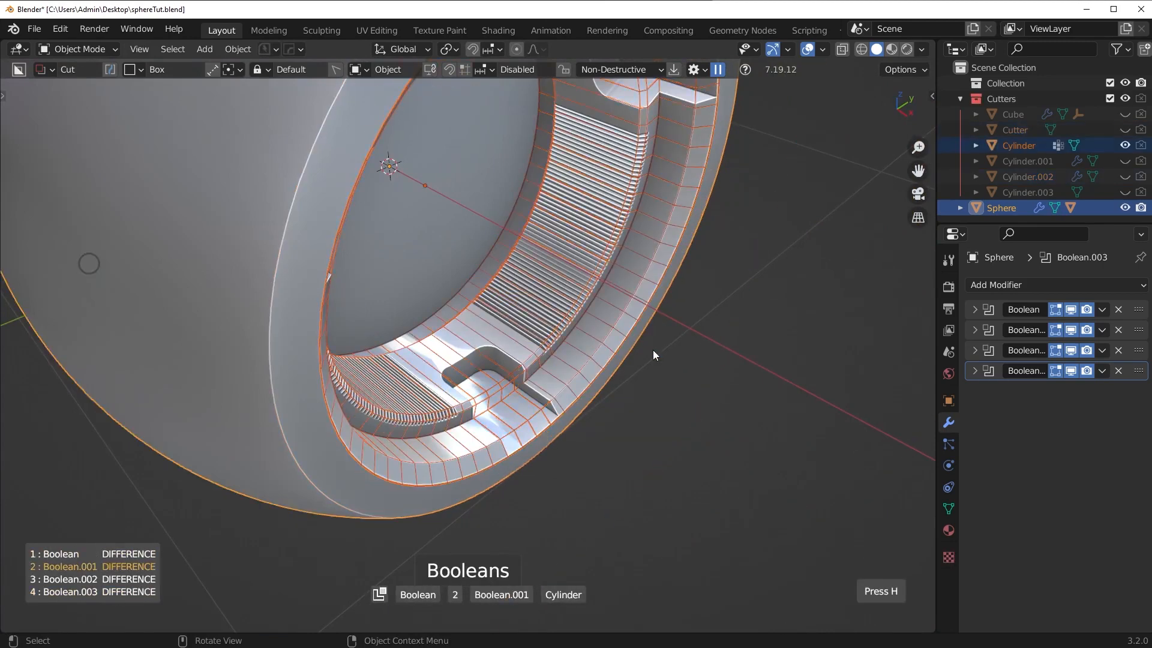
pyautogui.click(653, 350)
pyautogui.moveTo(662, 365); pyautogui.dragTo(619, 355, button='middle')
pyautogui.scroll(-1, 620, 355)
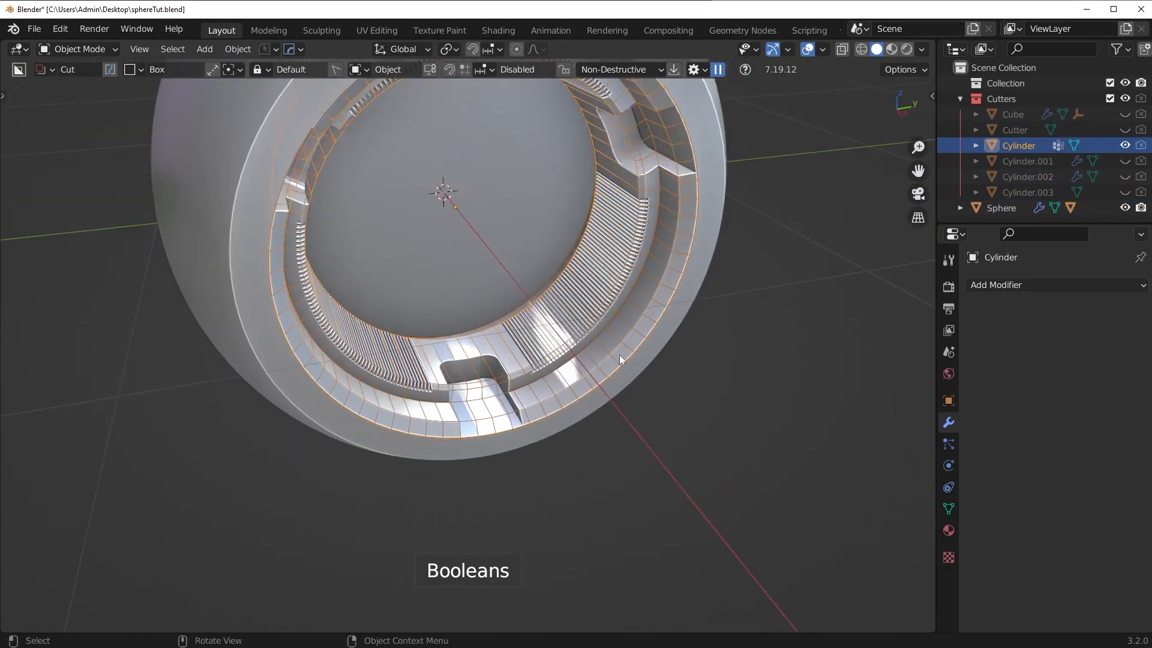
# - Toggle the viewport display of the sphere's second and third Boolean modifiers to compare their cuts
pyautogui.click(236, 217)
pyautogui.click(1074, 352)
pyautogui.click(1074, 352)
pyautogui.click(1073, 331)
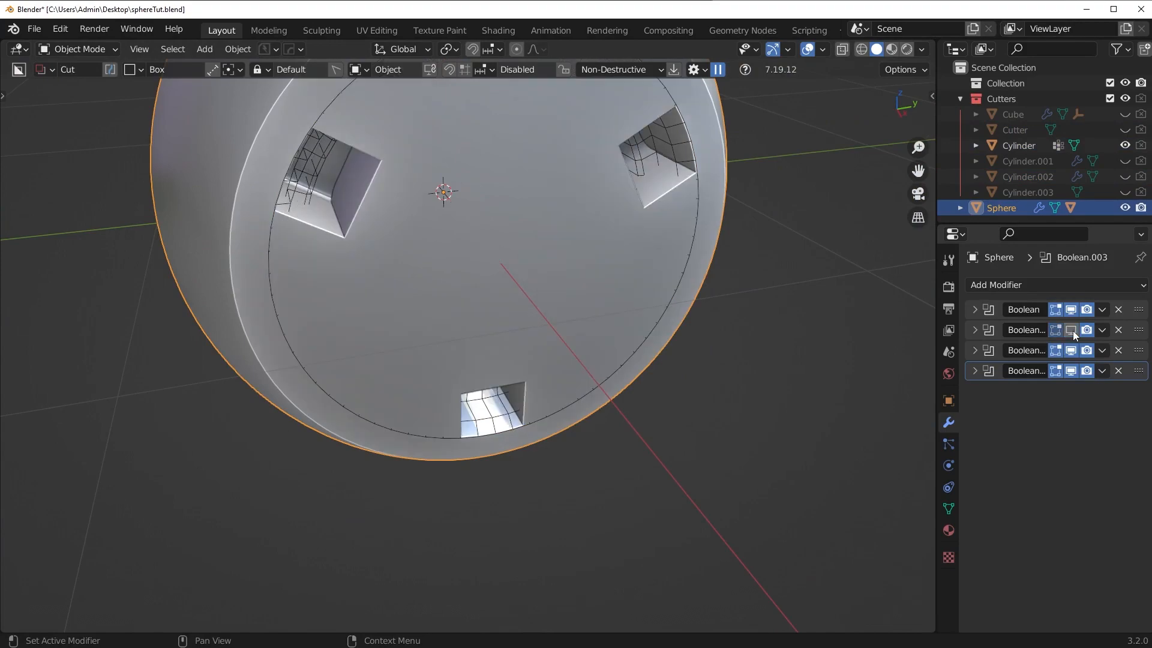
pyautogui.click(1073, 330)
# - Add a single edge loop around the Cylinder cutter's inner ring wall with a slide factor of -0.102
pyautogui.click(633, 363)
pyautogui.scroll(3, 632, 362)
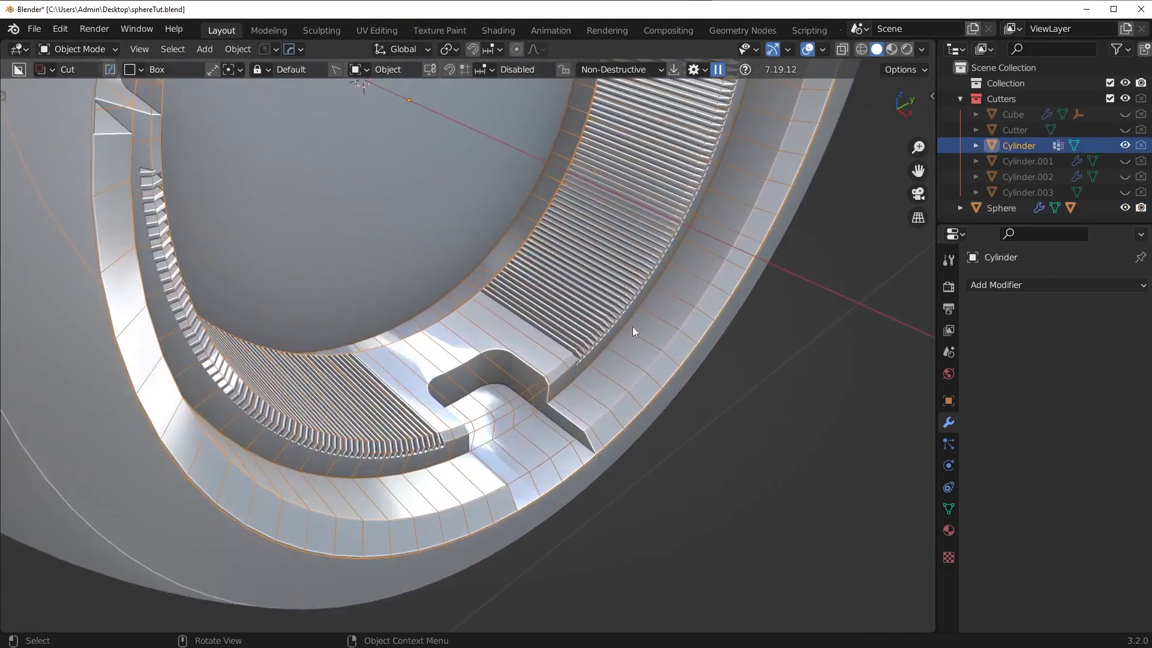
pyautogui.press('Tab')
pyautogui.scroll(4, 633, 331)
pyautogui.hotkey('ctrl', 'r')
pyautogui.click(525, 311)
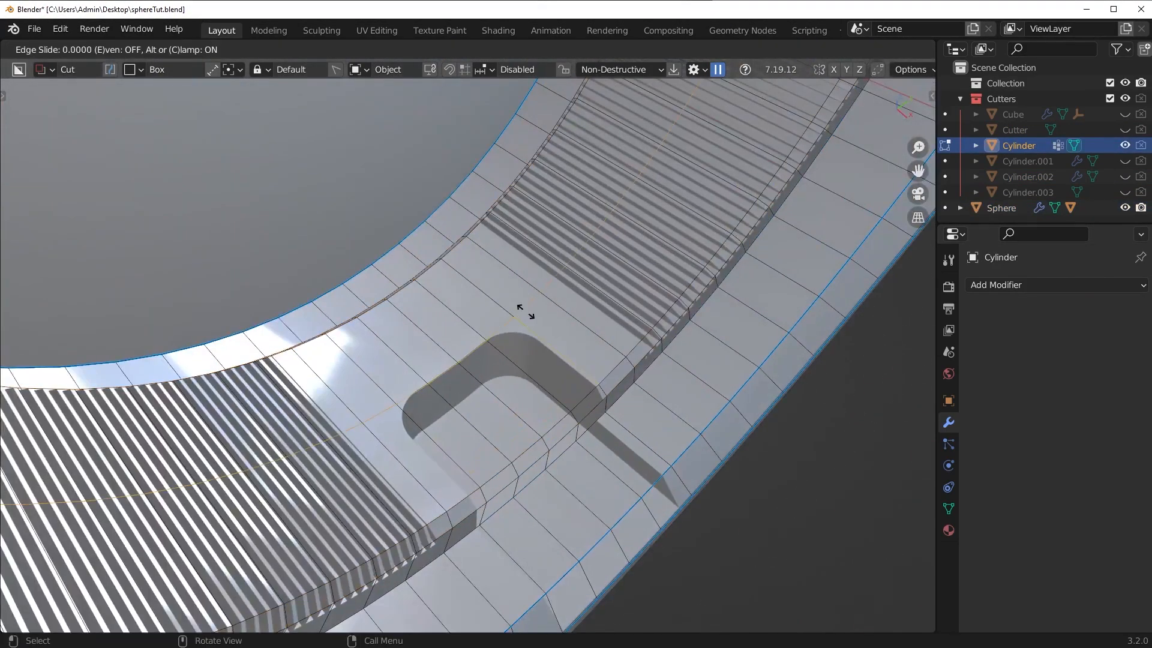
pyautogui.click(516, 309)
pyautogui.moveTo(528, 312); pyautogui.dragTo(702, 156, button='middle')
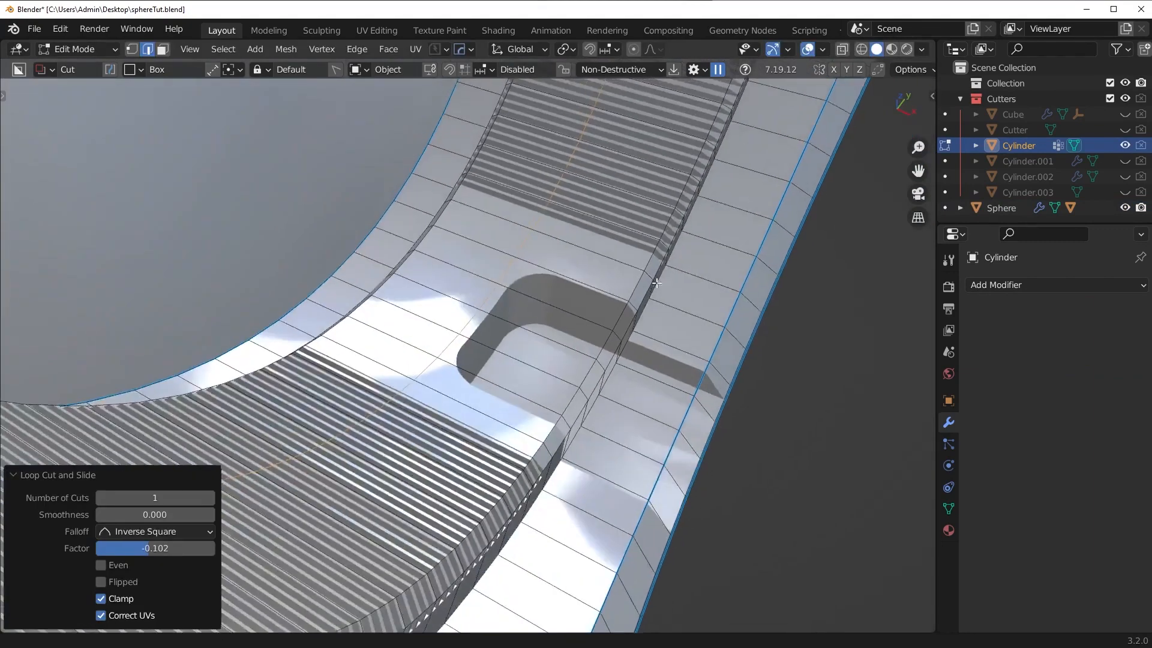
# - Try moving the new edge loop along X with the viewport overlays hidden to see its effect on the ring's shading
pyautogui.scroll(3, 709, 102)
pyautogui.moveTo(709, 102); pyautogui.dragTo(717, 129, button='middle')
pyautogui.click(809, 51)
pyautogui.moveTo(657, 267); pyautogui.dragTo(715, 315, button='middle')
pyautogui.press('g')
pyautogui.press('x')
pyautogui.rightClick(651, 305)
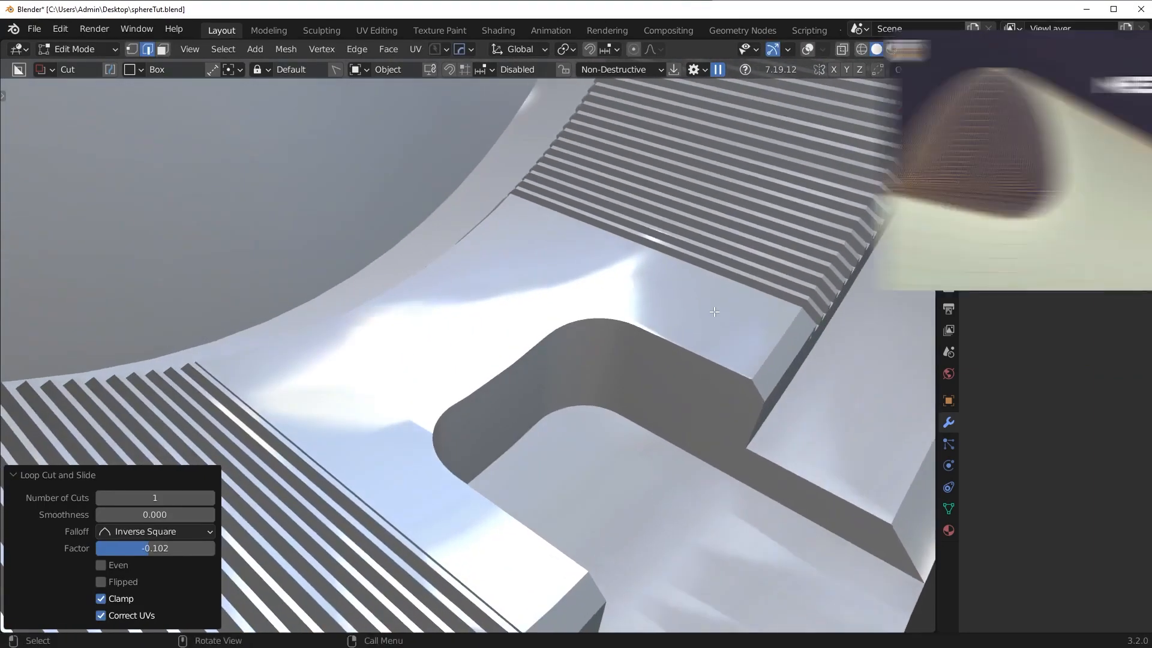
pyautogui.scroll(-2, 714, 329)
pyautogui.press('g')
pyautogui.press('x')
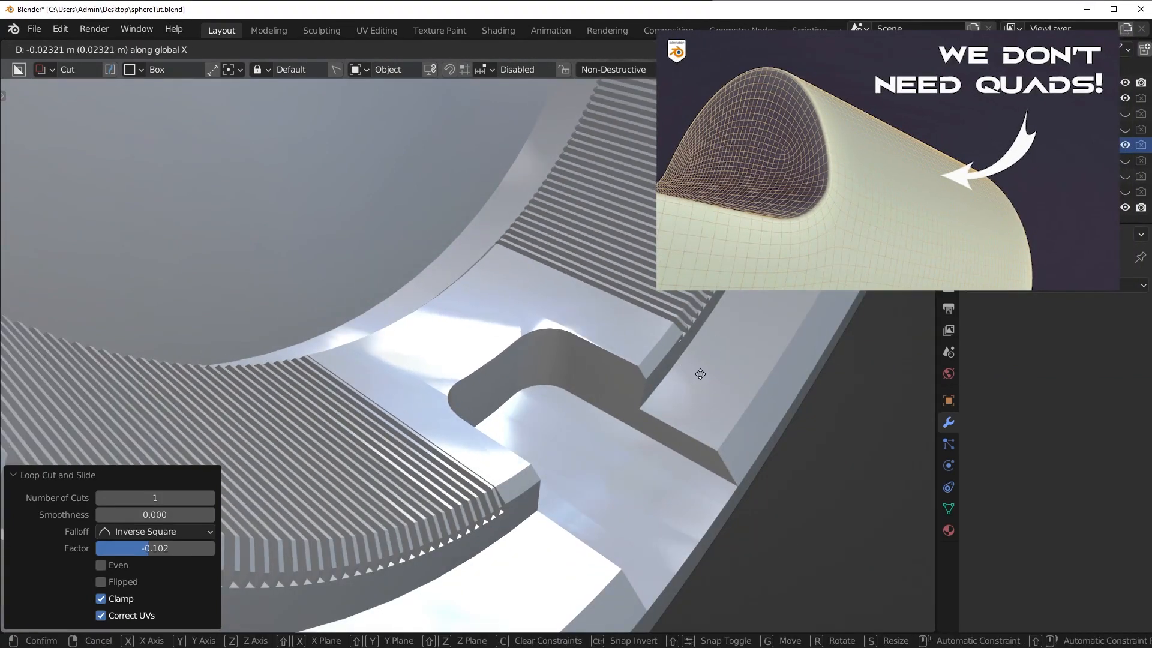
pyautogui.rightClick(714, 282)
pyautogui.click(808, 50)
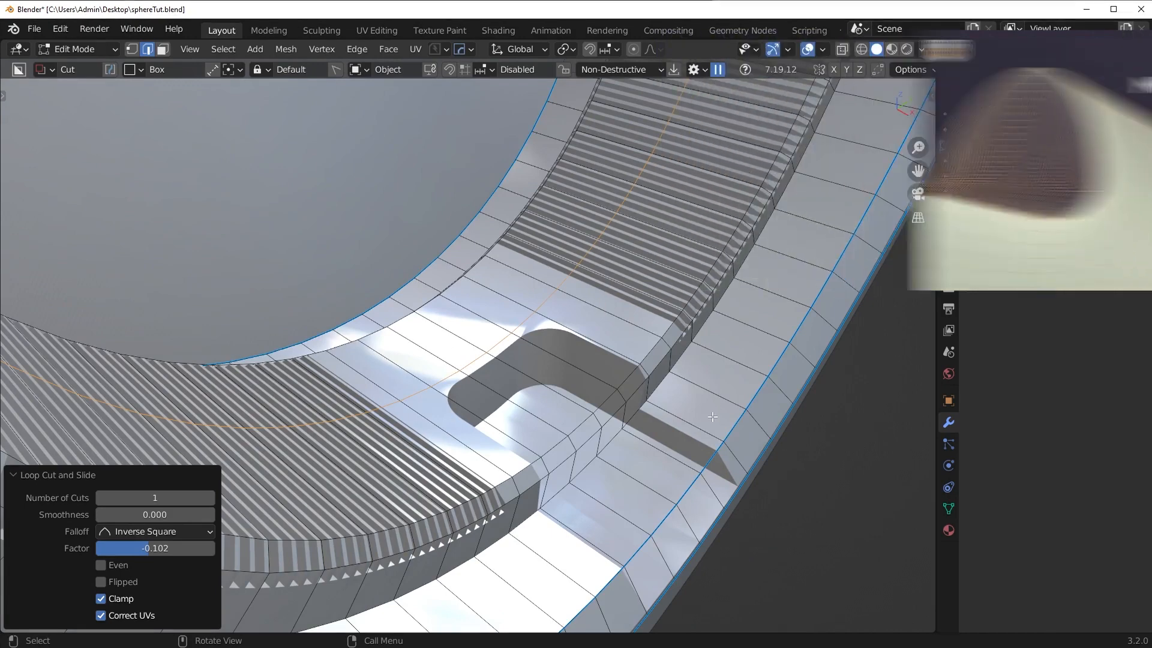
# - Move the Cylinder cutter's new edge loop about 0.009 m along X and return to Object Mode
pyautogui.press('g')
pyautogui.press('x')
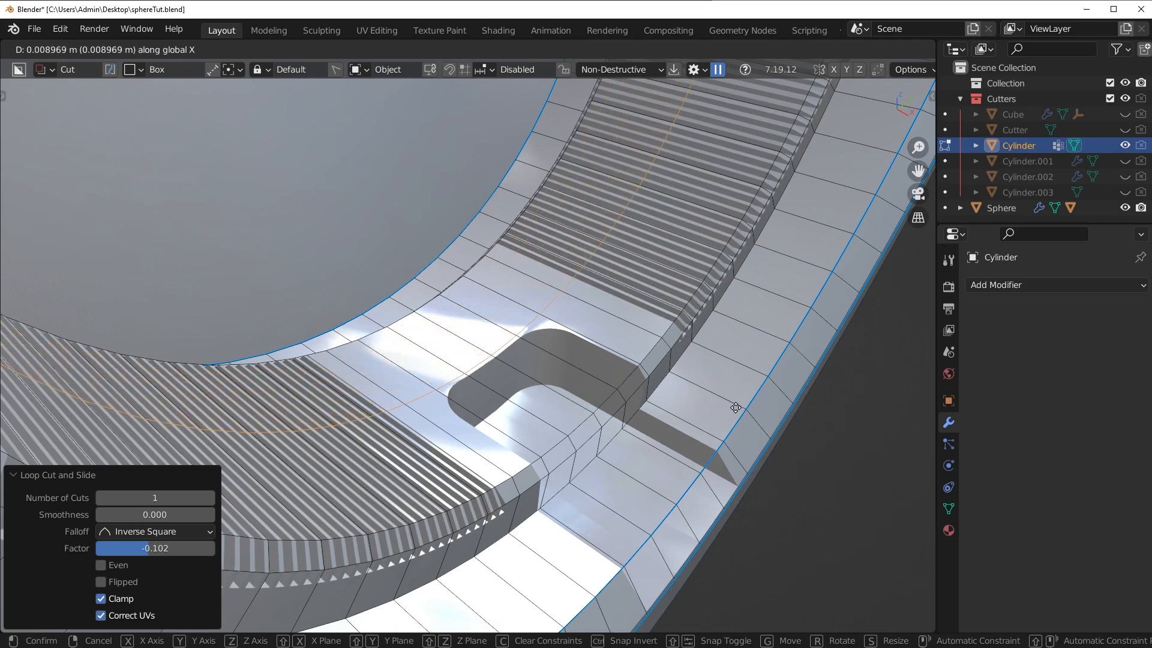
pyautogui.click(736, 407)
pyautogui.press('Tab')
pyautogui.moveTo(769, 327); pyautogui.dragTo(644, 303, button='middle')
pyautogui.scroll(-4, 689, 373)
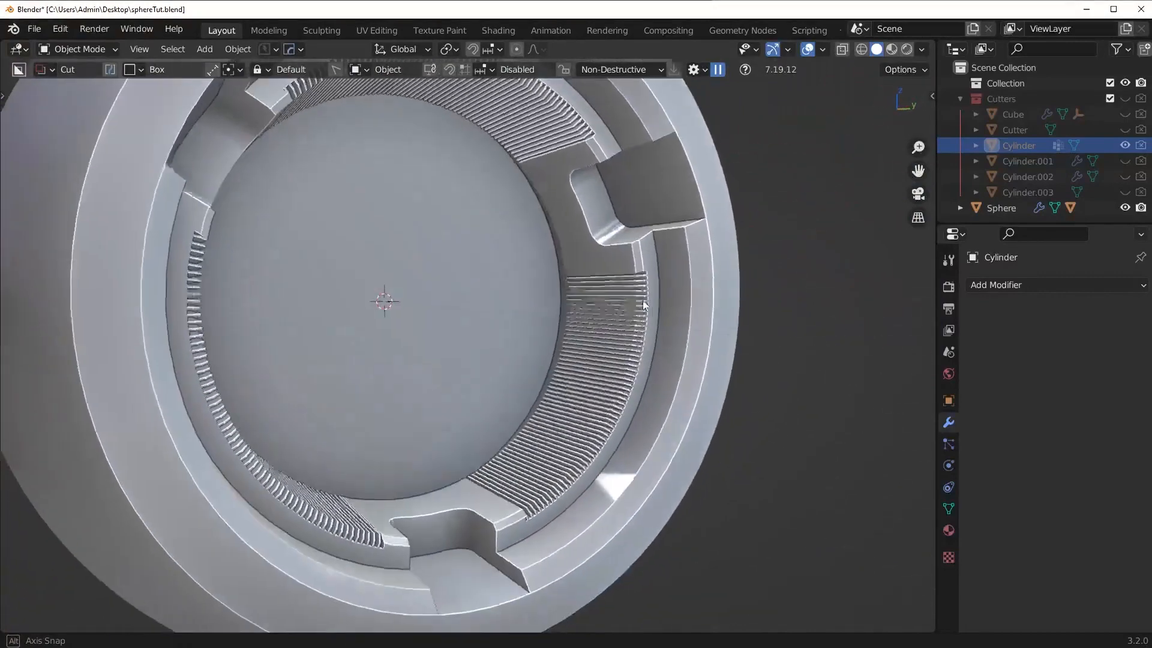
pyautogui.scroll(-4, 649, 320)
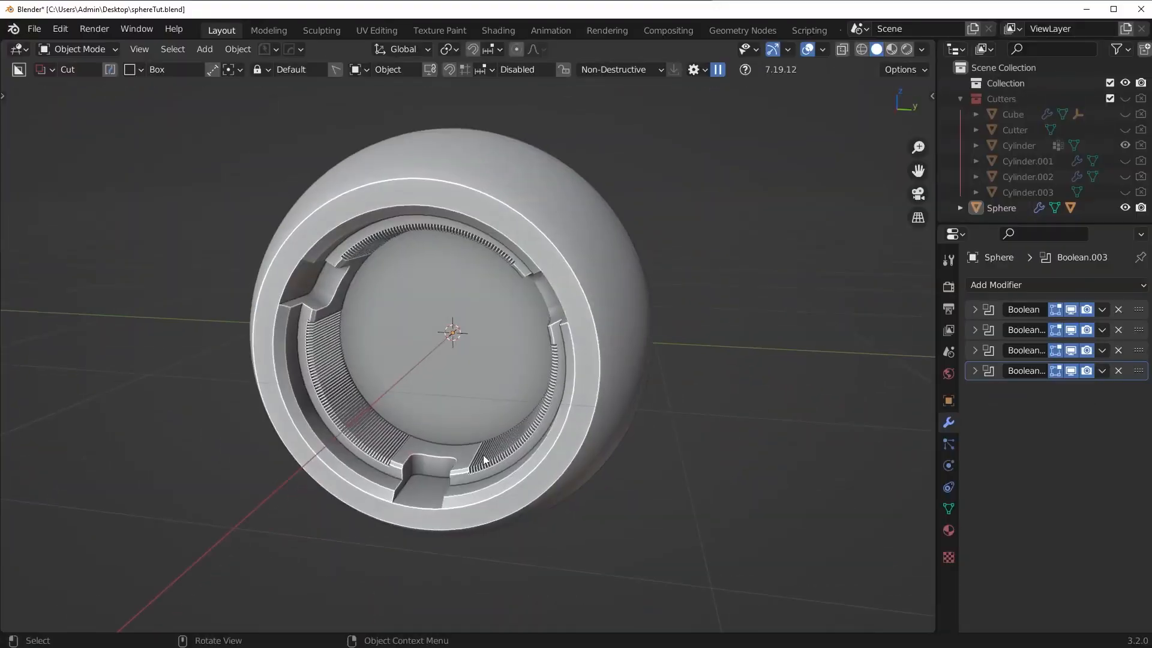
# - Check the cut made by the sphere's first Boolean modifier and apply that modifier
pyautogui.moveTo(483, 460); pyautogui.dragTo(586, 450, button='middle')
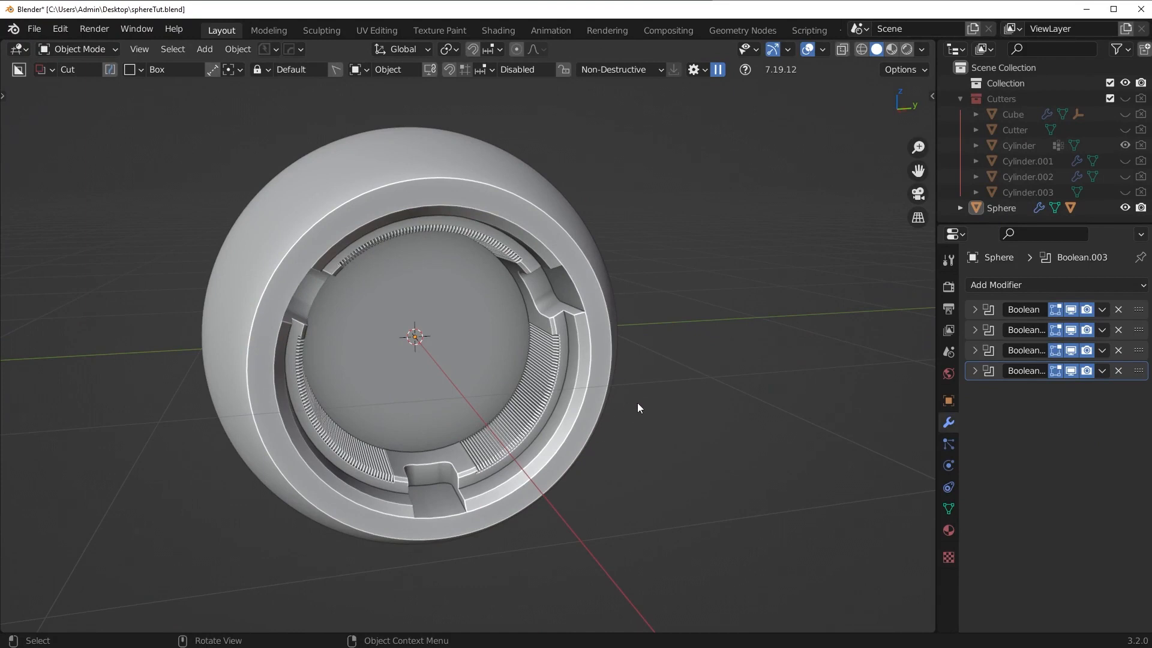
pyautogui.moveTo(603, 488); pyautogui.dragTo(574, 496, button='middle')
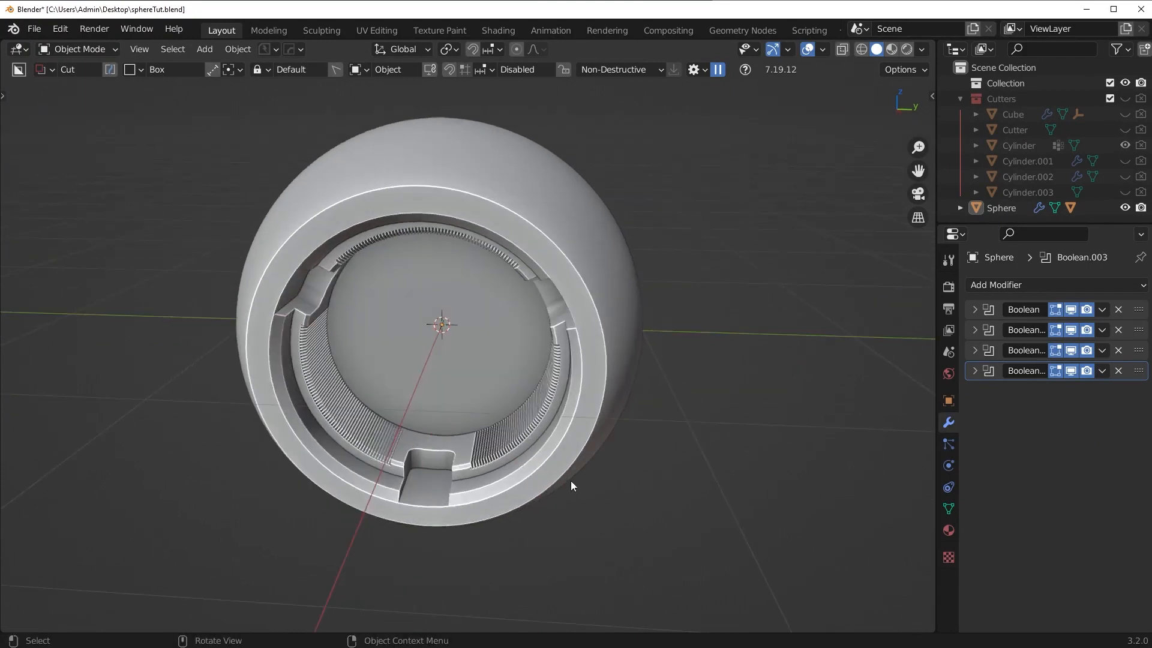
pyautogui.click(568, 337)
pyautogui.moveTo(569, 337); pyautogui.dragTo(653, 388, button='middle')
pyautogui.click(1071, 309)
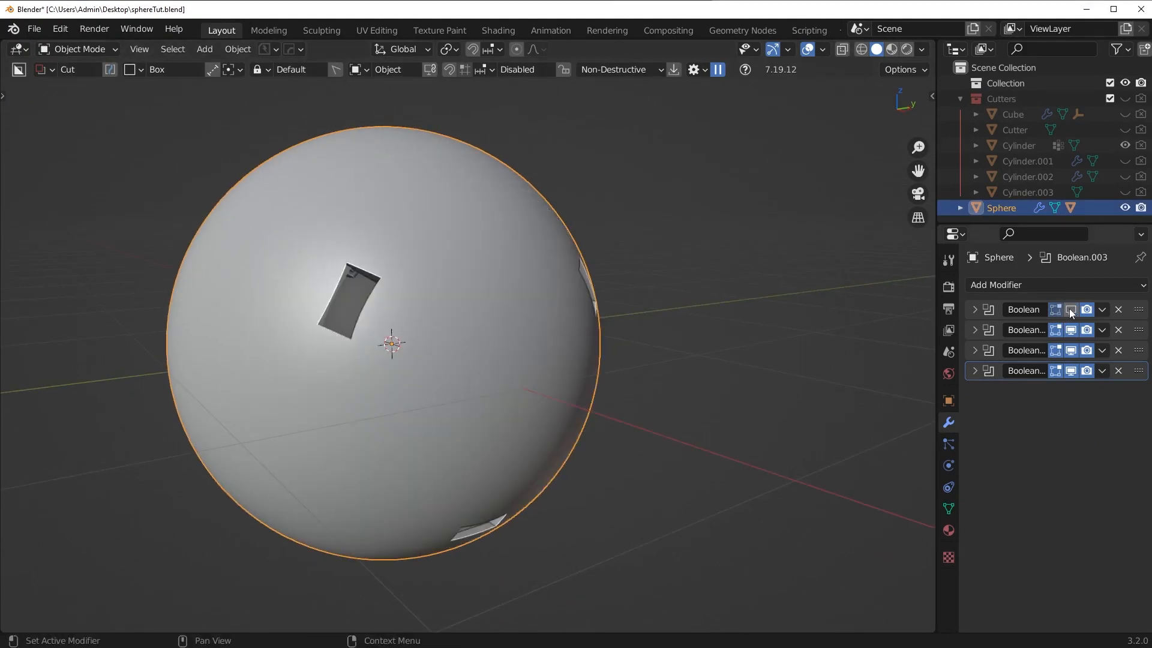
pyautogui.click(1071, 309)
pyautogui.click(1102, 310)
pyautogui.click(1086, 329)
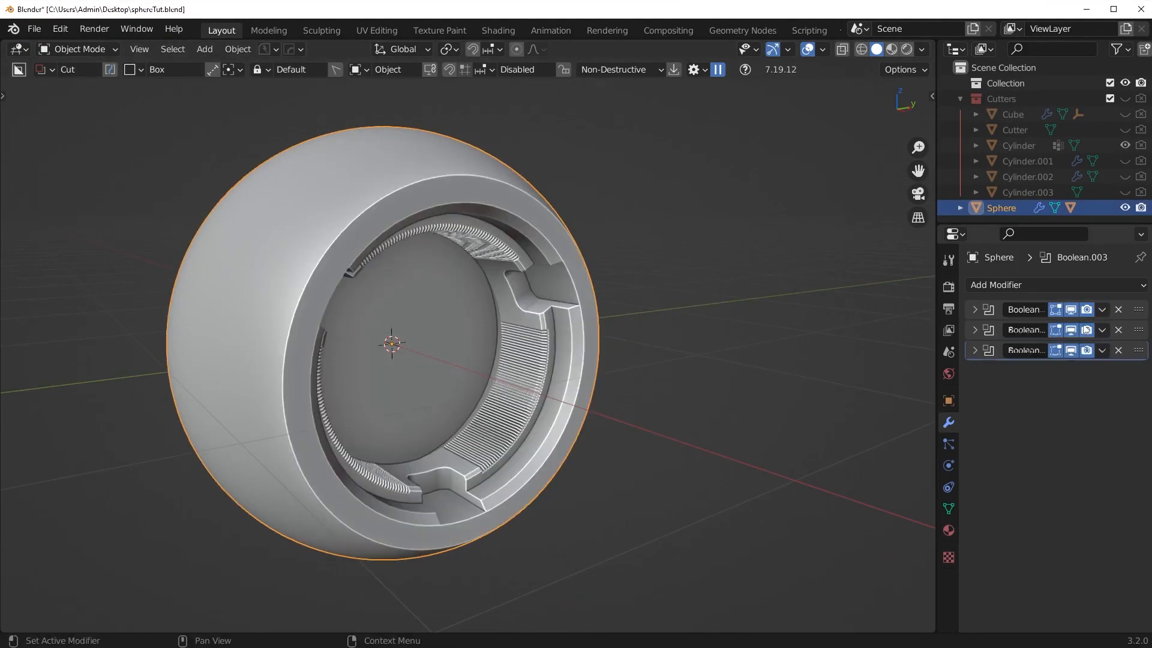
# - Apply the sphere's Boolean.001 and Boolean.002 modifiers, leaving only the groove Boolean live
pyautogui.click(1071, 309)
pyautogui.click(1071, 310)
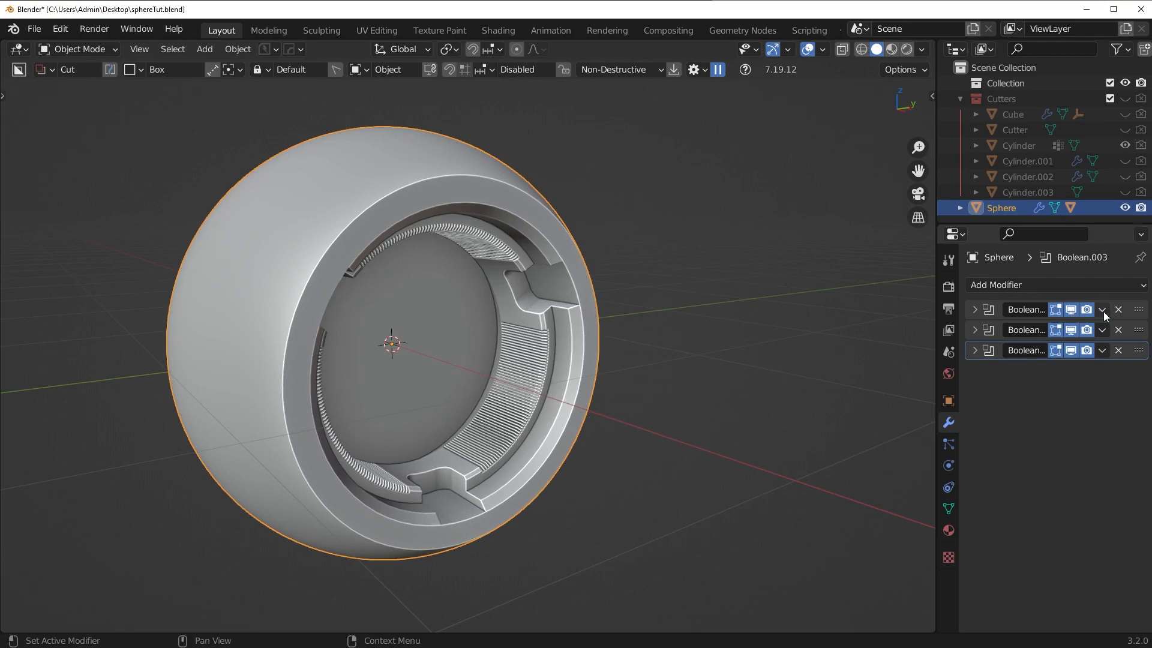
pyautogui.click(1102, 310)
pyautogui.click(1087, 327)
pyautogui.click(1071, 310)
pyautogui.click(1071, 310)
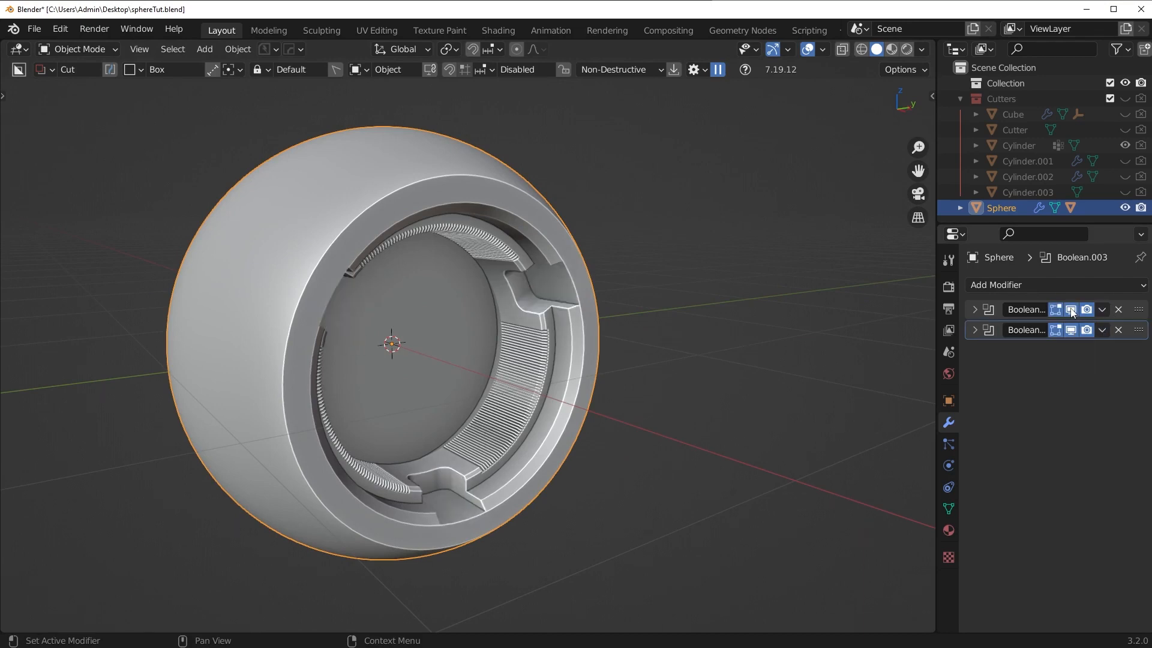
pyautogui.click(1102, 310)
pyautogui.click(1087, 328)
# - Compare the inner ring with and without the remaining groove Boolean by toggling its viewport display
pyautogui.click(1071, 310)
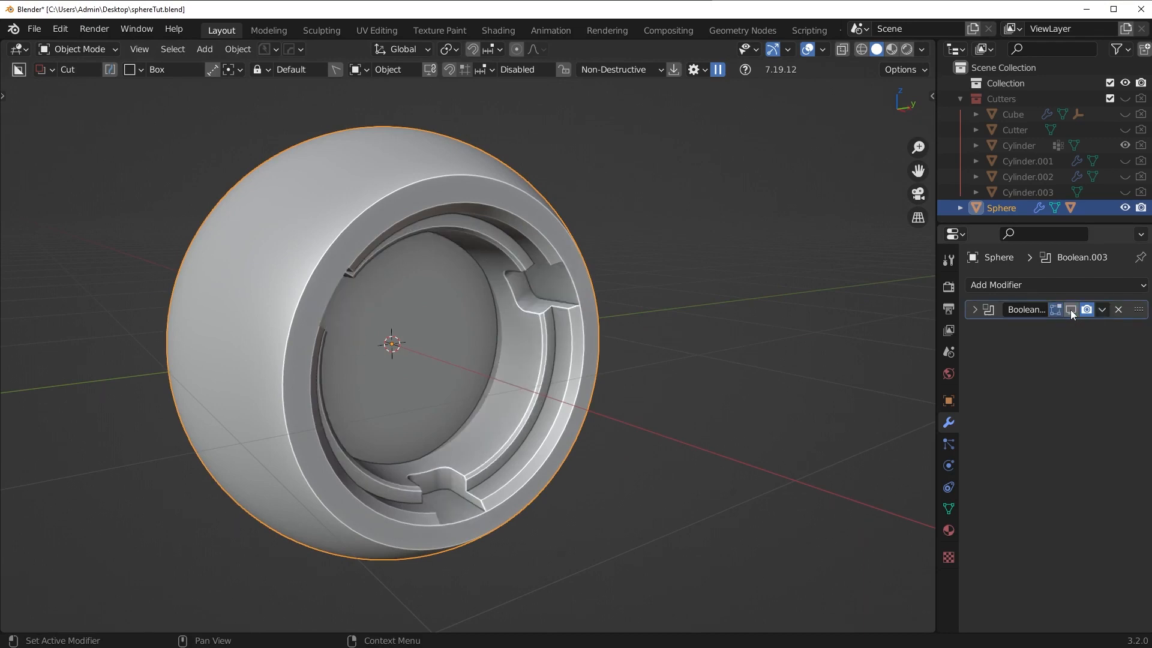
pyautogui.click(1071, 310)
pyautogui.click(1071, 309)
pyautogui.click(1071, 310)
pyautogui.scroll(5, 888, 377)
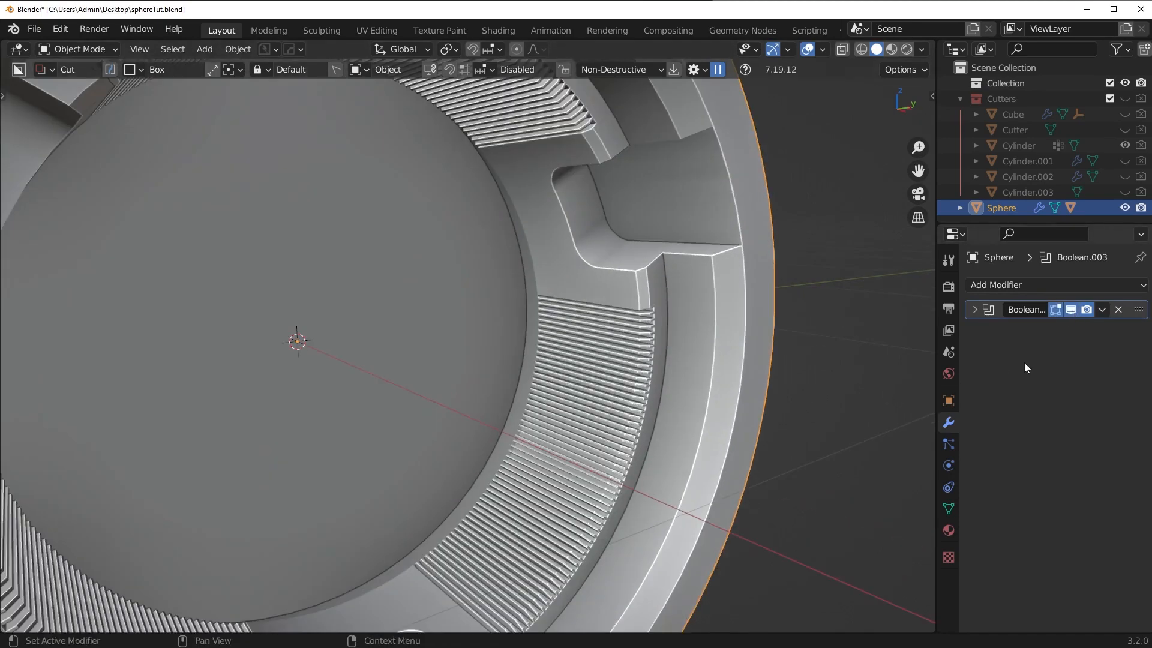
pyautogui.click(1071, 310)
pyautogui.click(1071, 309)
pyautogui.scroll(-5, 773, 423)
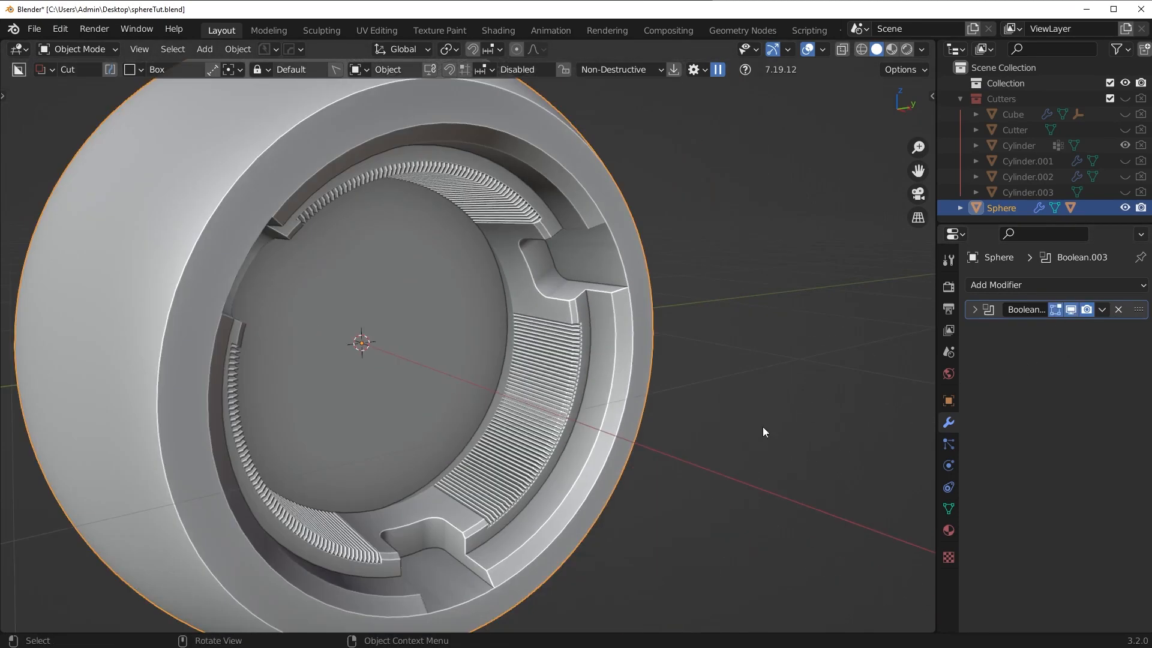
pyautogui.click(1071, 309)
pyautogui.click(1071, 310)
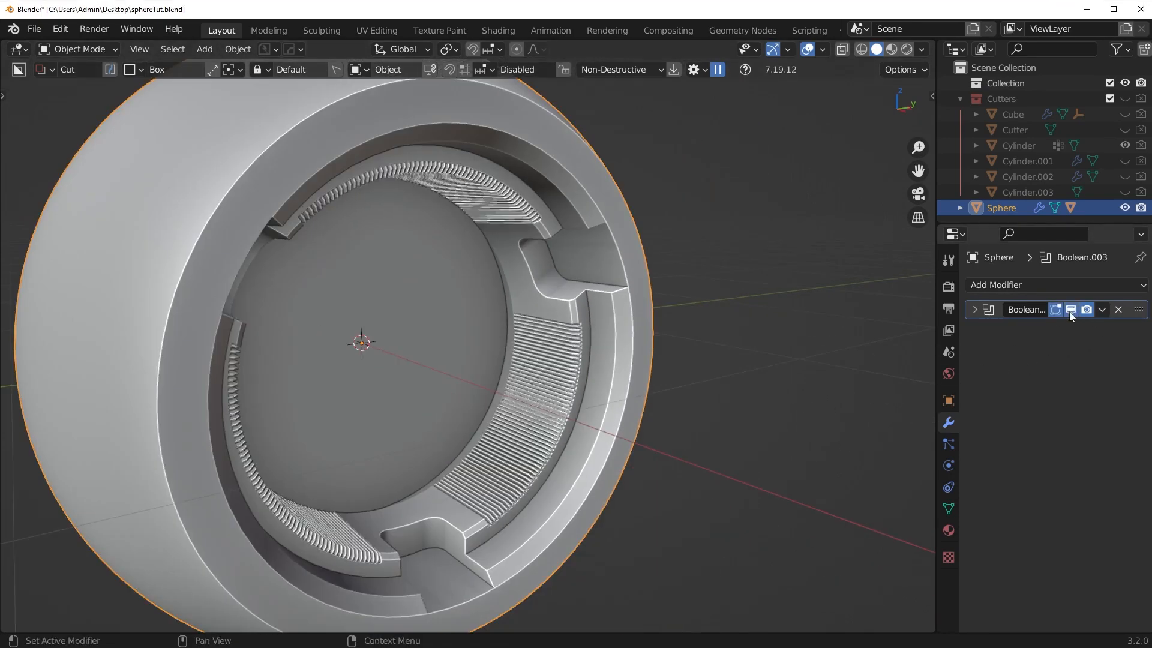
# - Inspect the sphere's applied mesh near the upper-left notch in Edit Mode with nothing selected
pyautogui.moveTo(606, 489); pyautogui.dragTo(528, 435, button='middle')
pyautogui.press('Tab')
pyautogui.hotkey('alt', 'a')
pyautogui.scroll(5, 543, 442)
pyautogui.press('Tab')
pyautogui.scroll(-3, 591, 384)
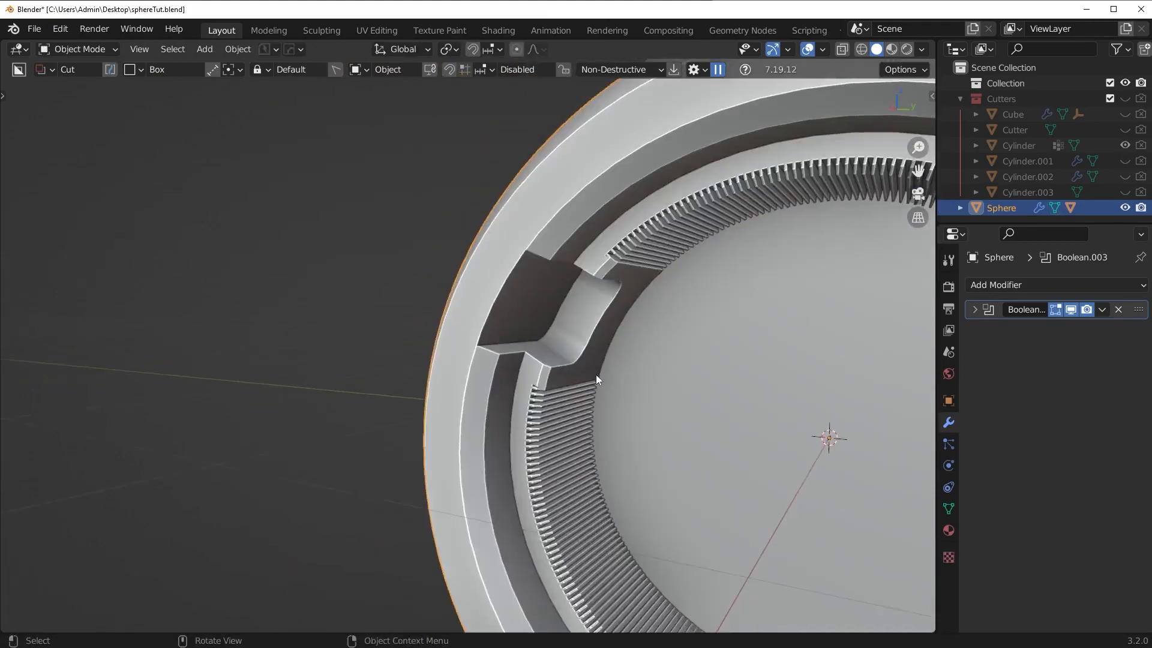
# - Try adding a 30° HardOps bevel with 3 segments and a width of 0.0004 to the sphere
pyautogui.moveTo(595, 374); pyautogui.dragTo(633, 441, button='middle')
pyautogui.scroll(-3, 636, 441)
pyautogui.press('q')
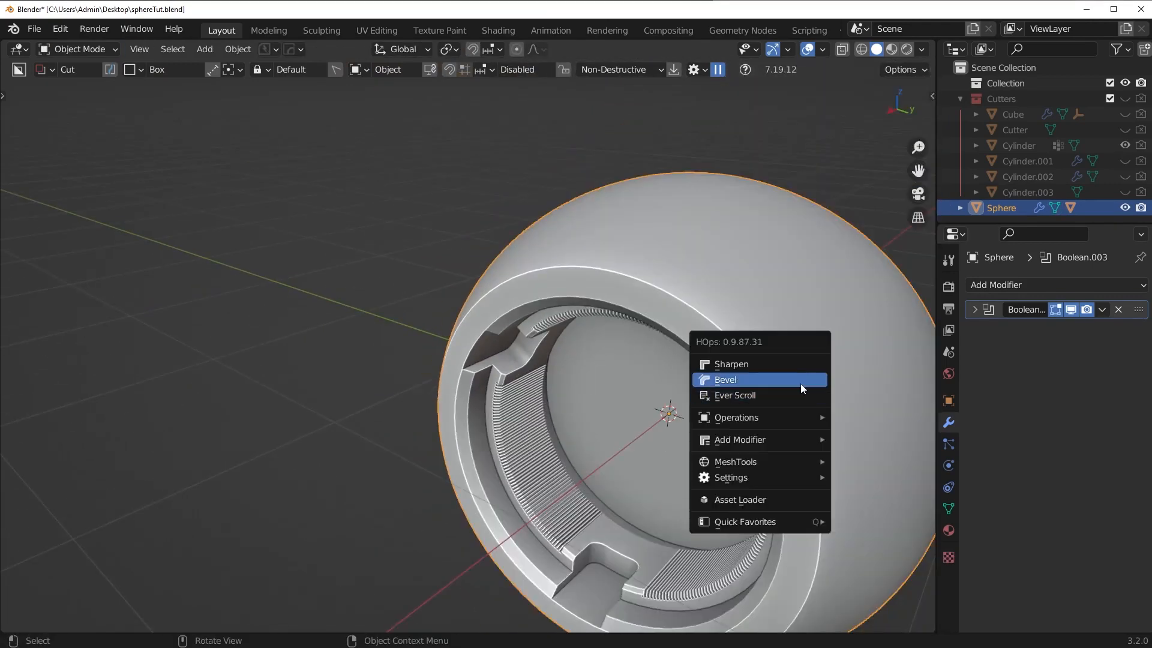
pyautogui.click(800, 384)
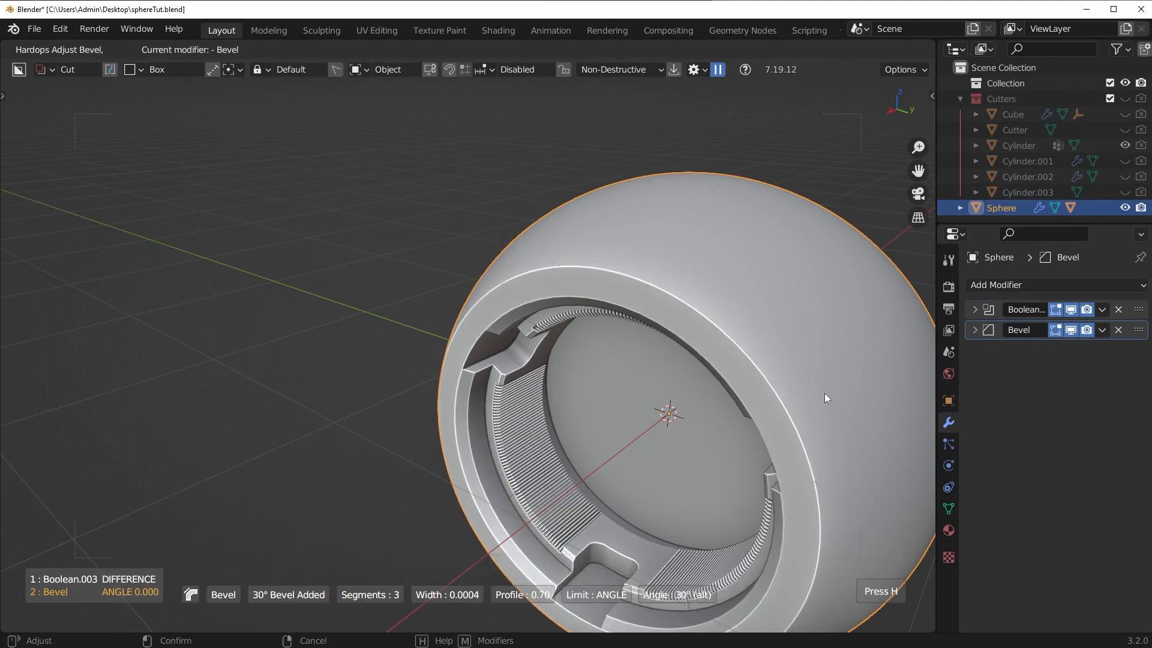
pyautogui.rightClick(821, 394)
# - Try the 30° HardOps bevel with a width of 0.0100 while viewing the ring's grooves up close
pyautogui.scroll(8, 555, 488)
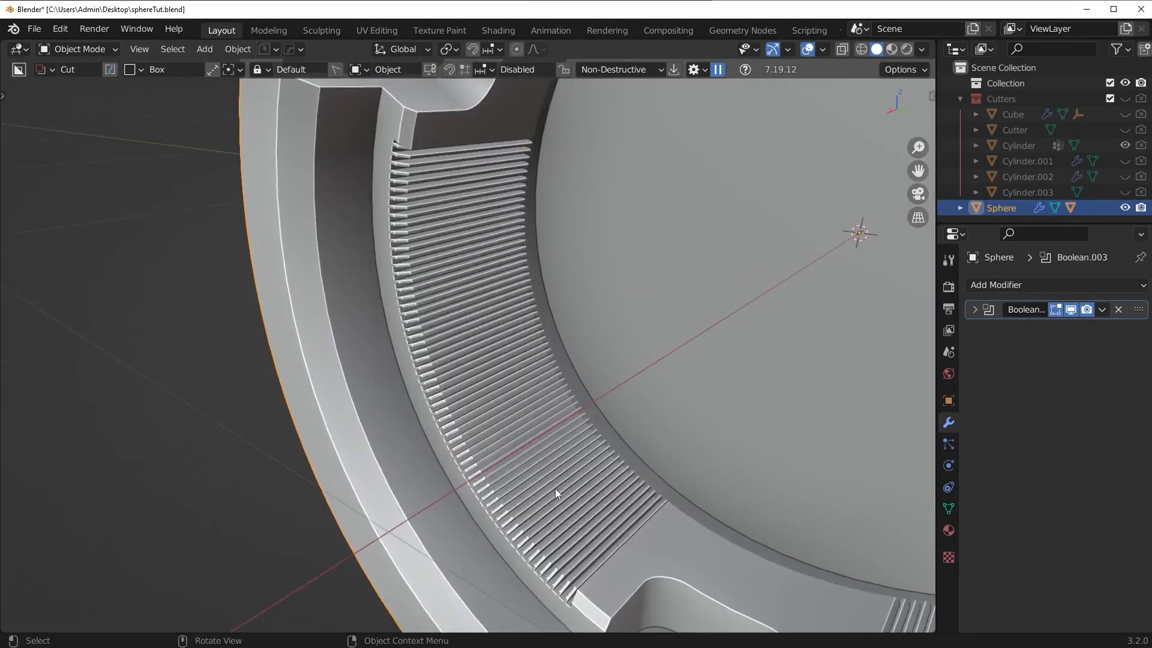
pyautogui.press('q')
pyautogui.click(507, 478)
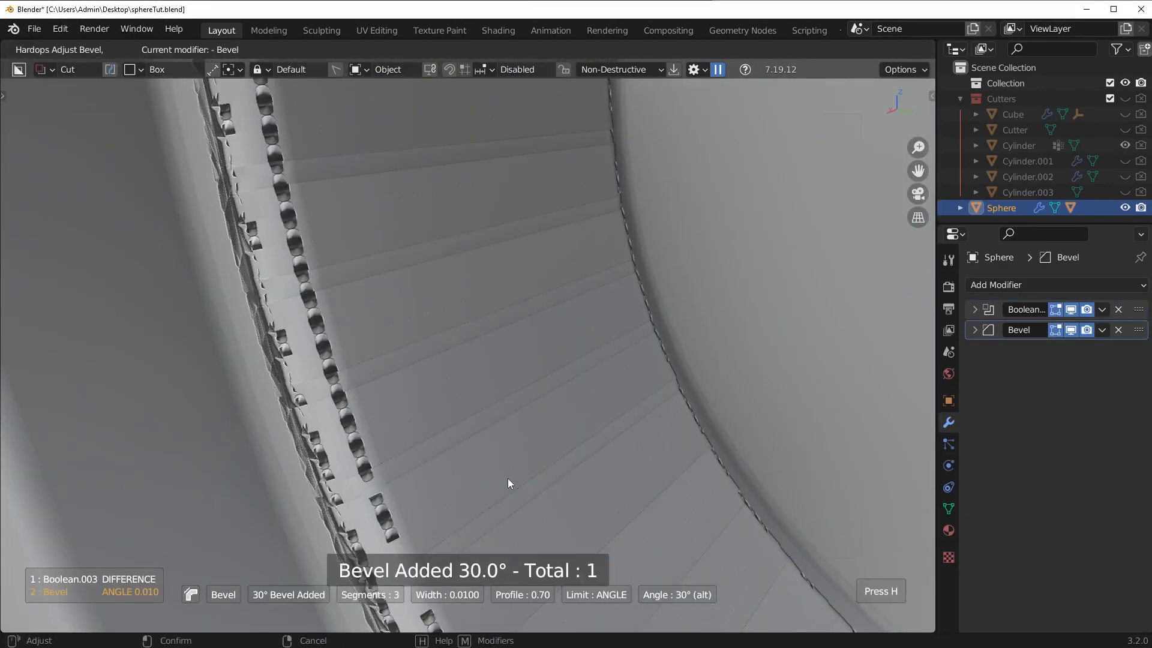
pyautogui.rightClick(509, 480)
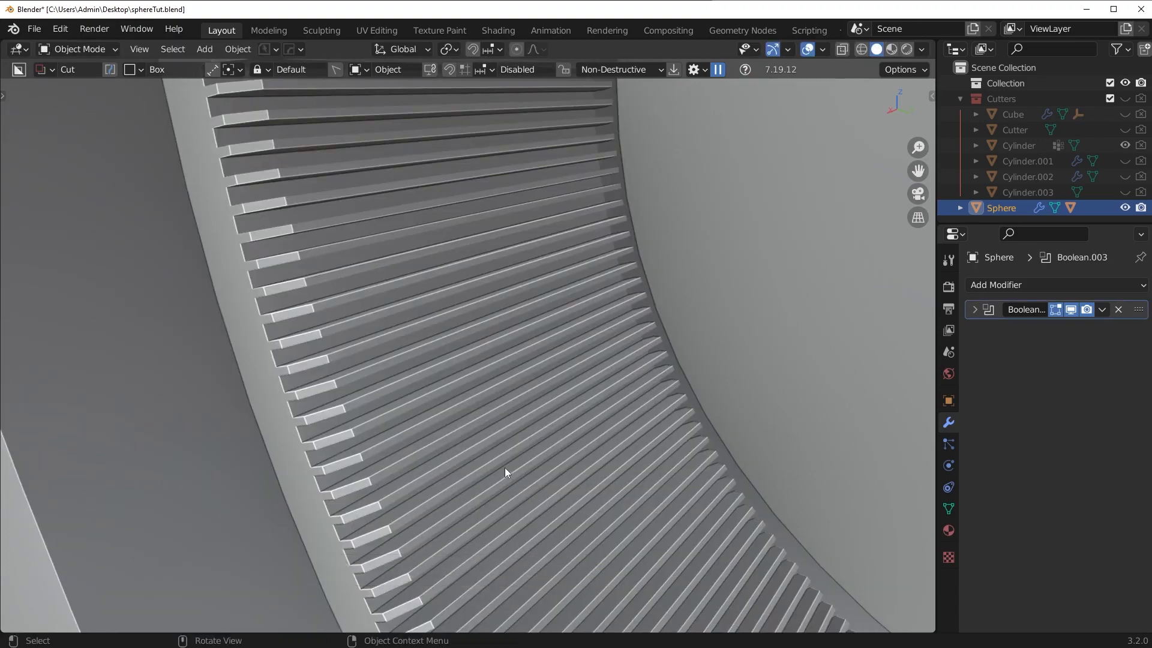
pyautogui.scroll(-10, 505, 467)
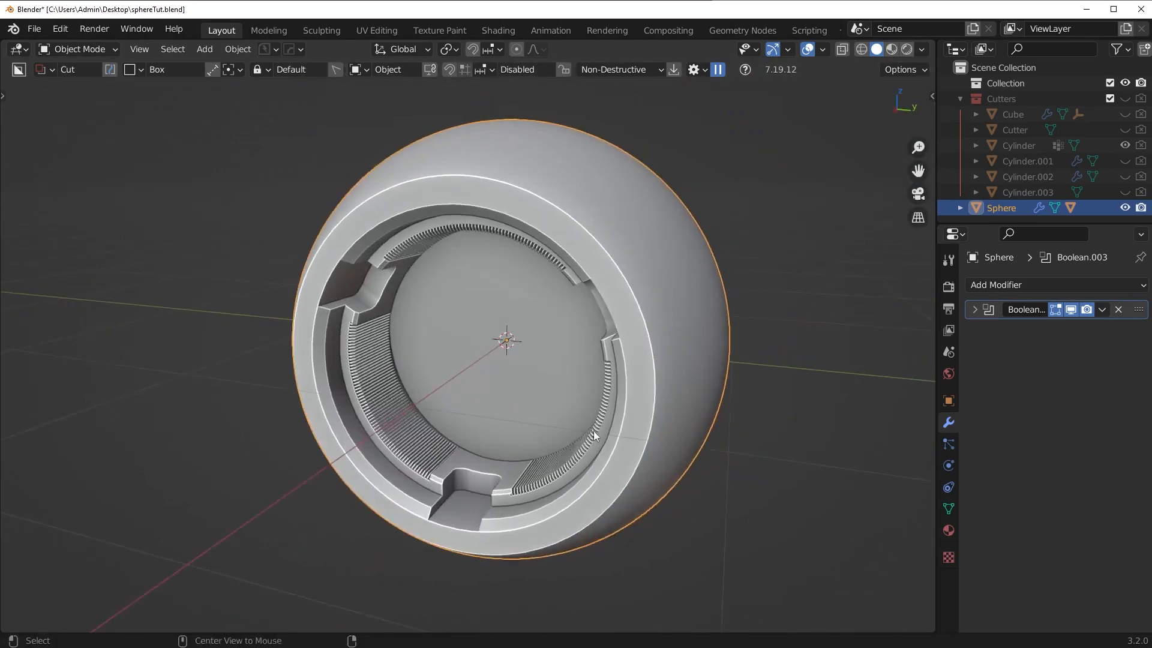
# - Clear the selection and switch the viewport to Rendered shading to view the whole sphere
pyautogui.hotkey('alt', 'a')
pyautogui.moveTo(639, 419); pyautogui.dragTo(620, 441, button='middle')
pyautogui.press('z')
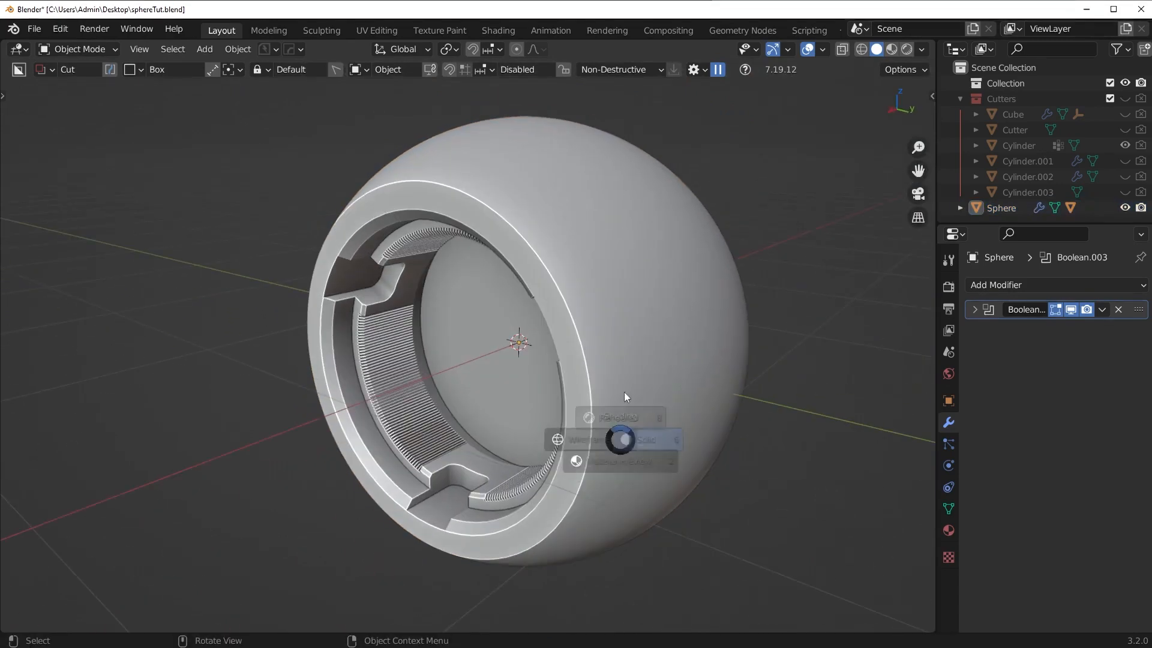
pyautogui.click(636, 359)
pyautogui.moveTo(654, 345); pyautogui.dragTo(616, 358, button='middle')
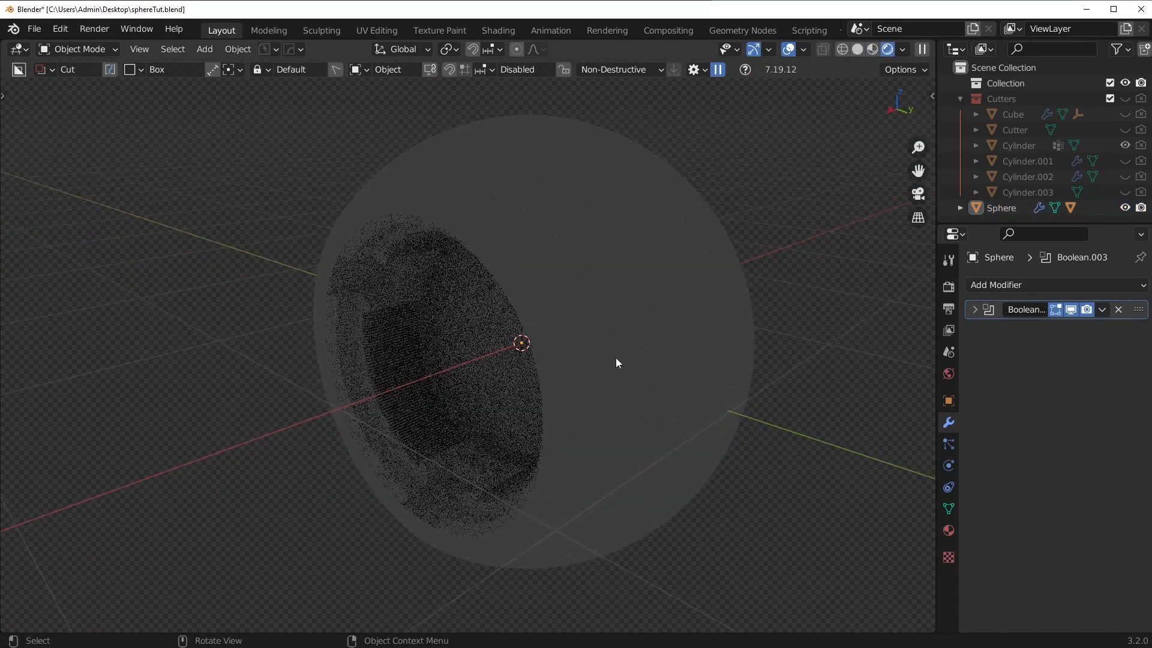
pyautogui.click(783, 349)
pyautogui.press('Escape')
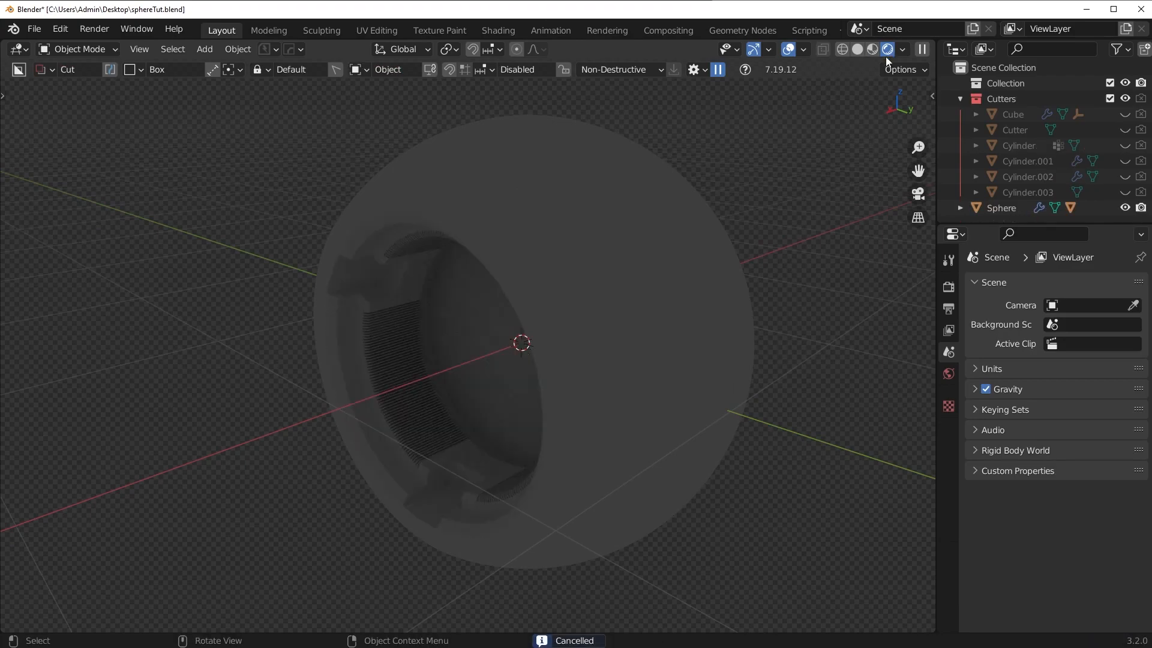
# - Add a HardOps light rig with three area lights and one sun light to illuminate the sphere
pyautogui.press('q')
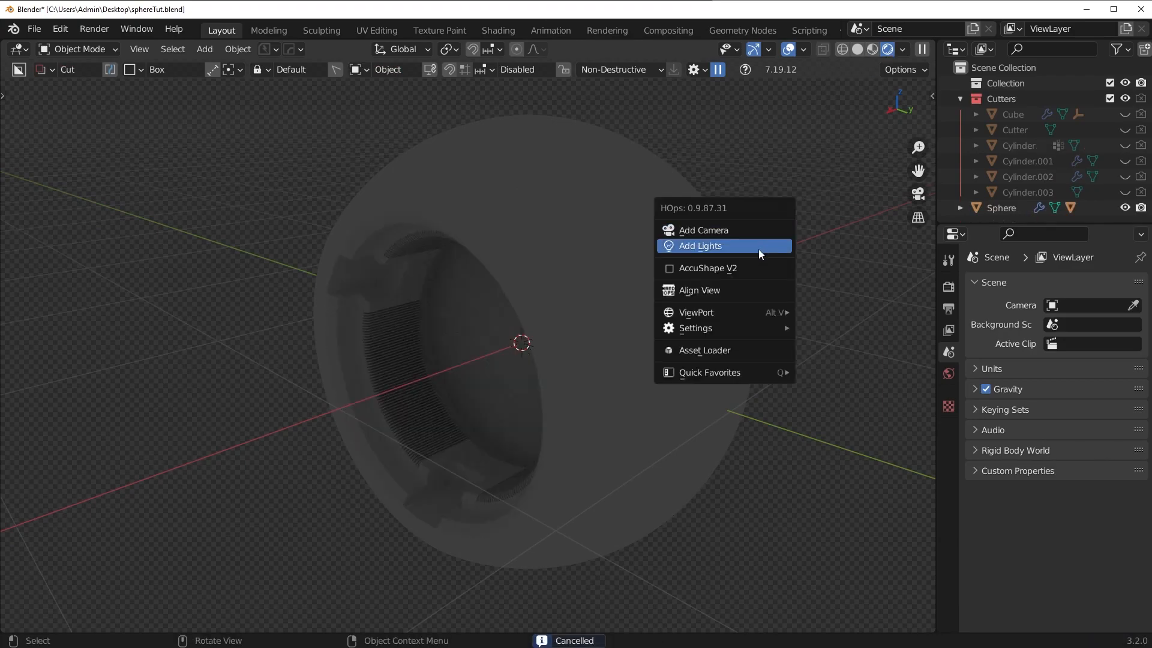
pyautogui.click(761, 248)
pyautogui.scroll(4, 768, 252)
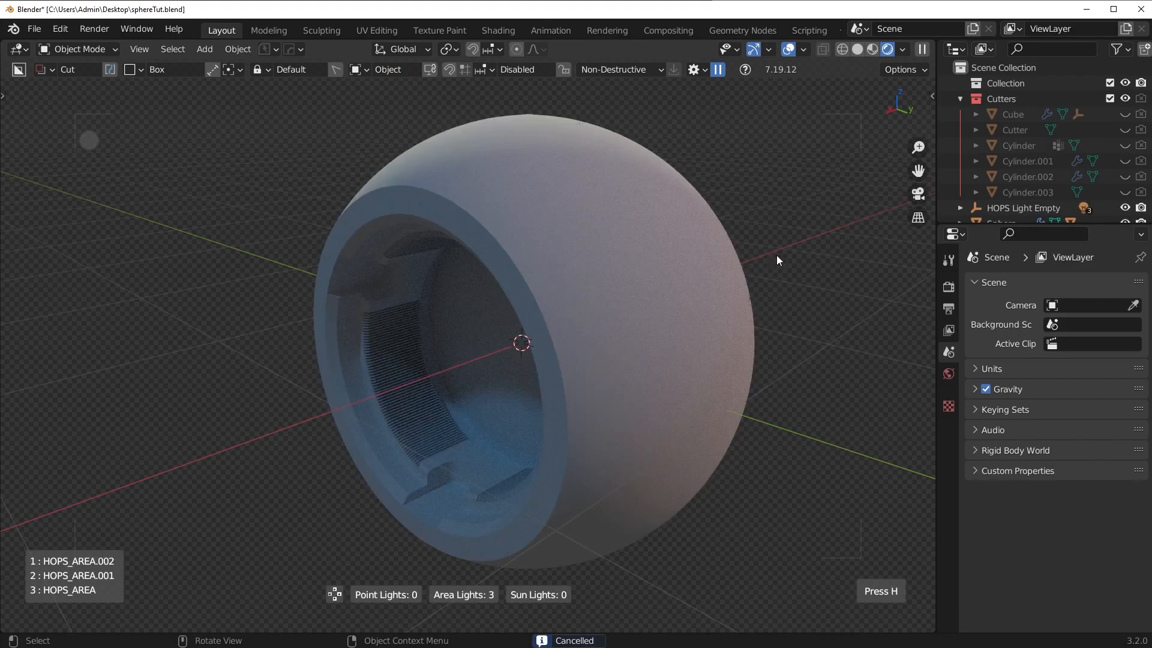
pyautogui.press('v')
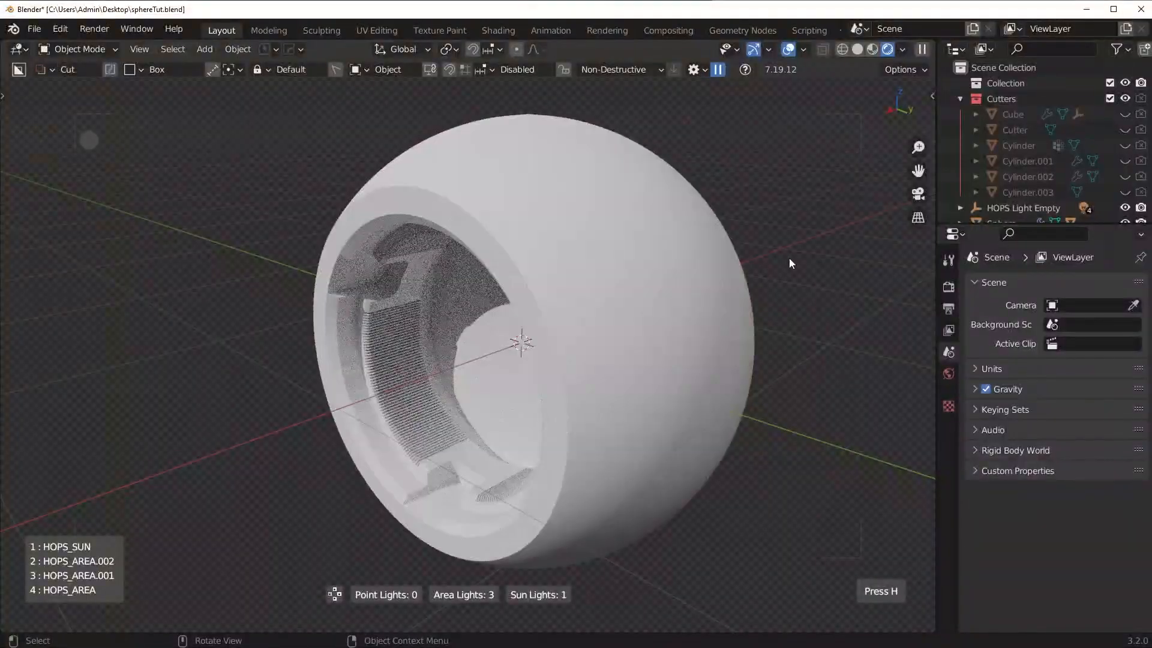
pyautogui.click(789, 260)
# - Split off a Shader Editor beside the 3D viewport and create a new material on the sphere
pyautogui.click(539, 271)
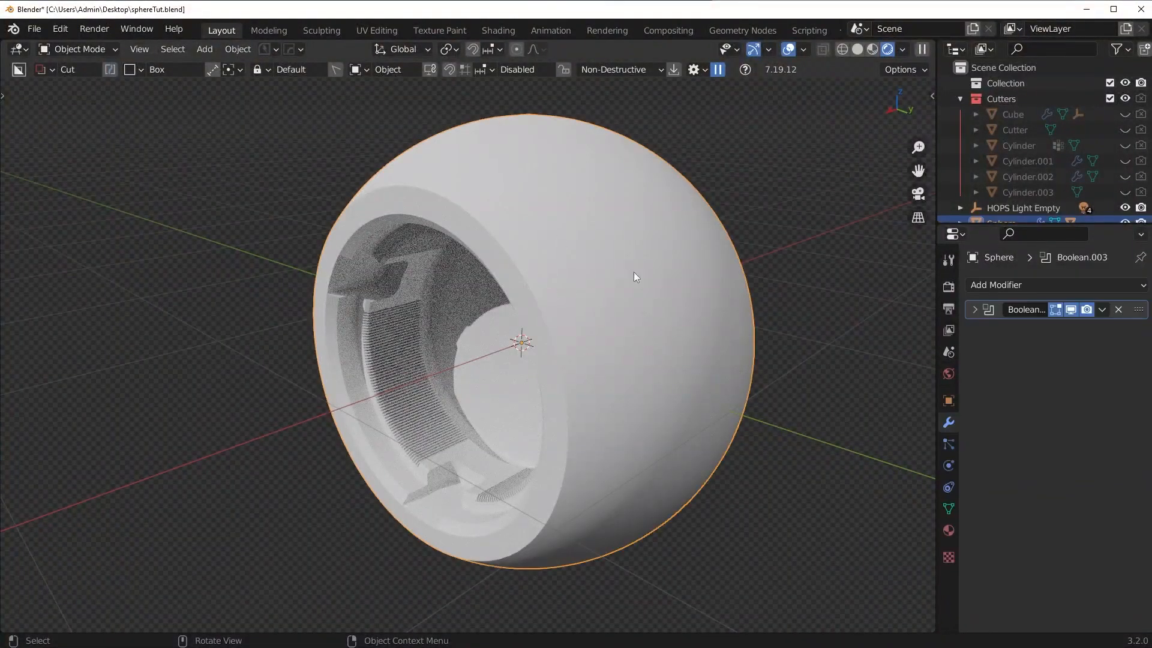
pyautogui.moveTo(935, 44); pyautogui.dragTo(569, 90)
pyautogui.click(588, 49)
pyautogui.click(614, 192)
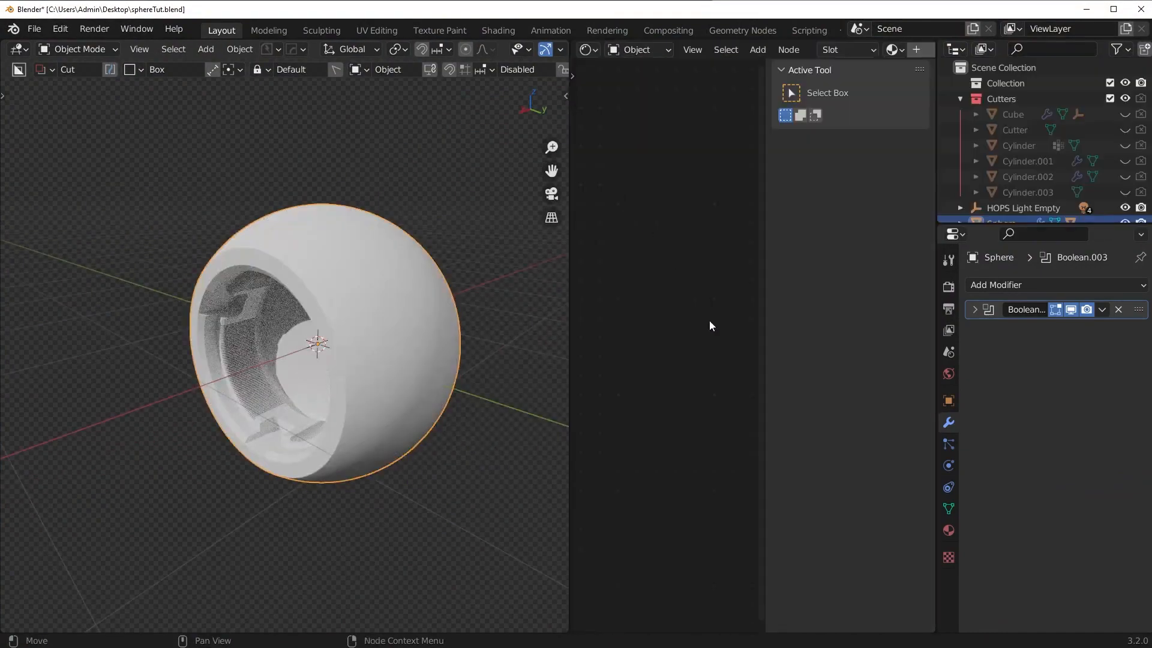
pyautogui.click(590, 50)
pyautogui.click(610, 193)
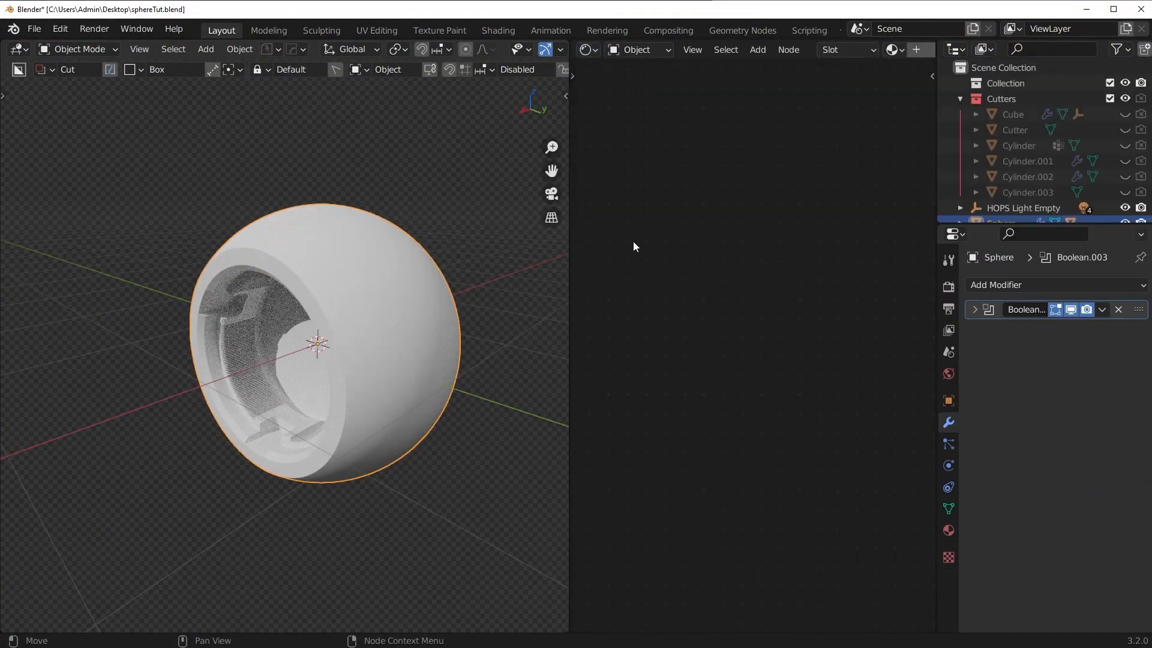
pyautogui.click(948, 530)
pyautogui.click(1038, 346)
pyautogui.scroll(10, 710, 419)
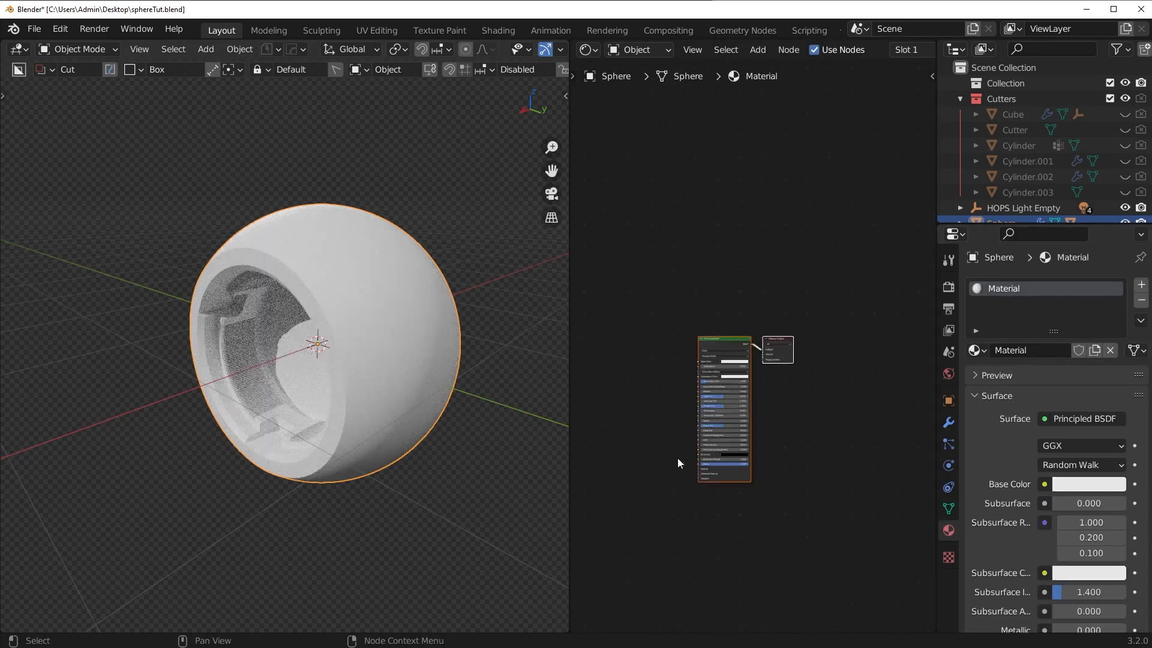
# - Add a Bevel node with a radius of 0.010 and connect it to the Principled BSDF's Normal input
pyautogui.moveTo(693, 447); pyautogui.dragTo(776, 403, button='middle')
pyautogui.click(717, 376)
pyautogui.hotkey('shift', 'a')
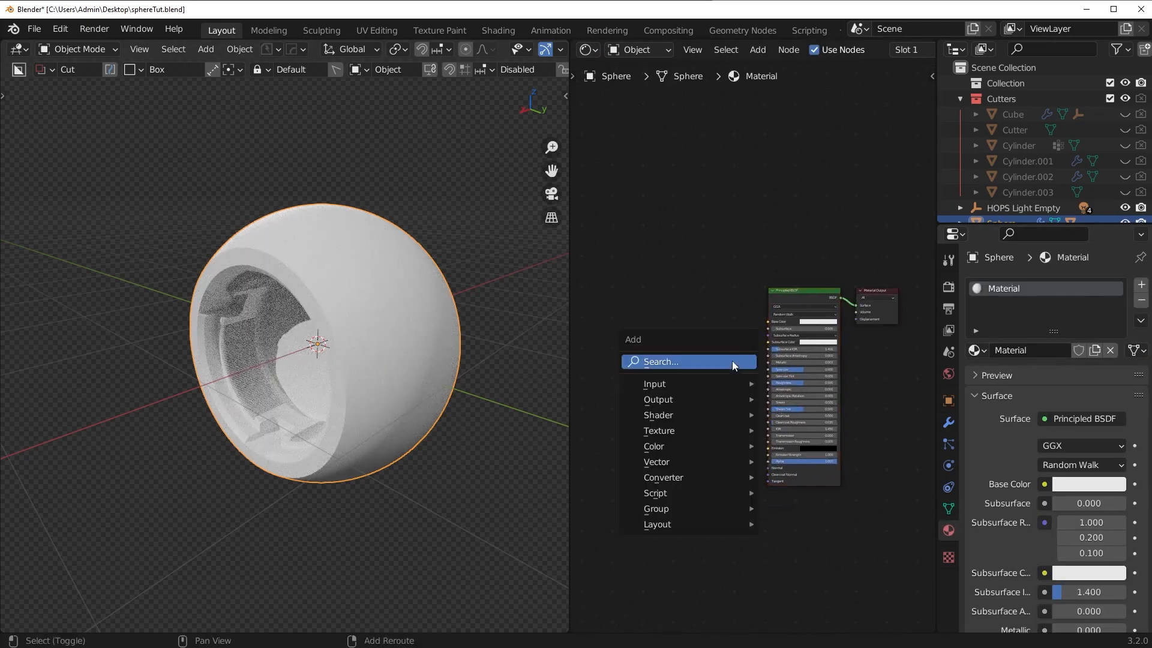
pyautogui.moveTo(726, 384)
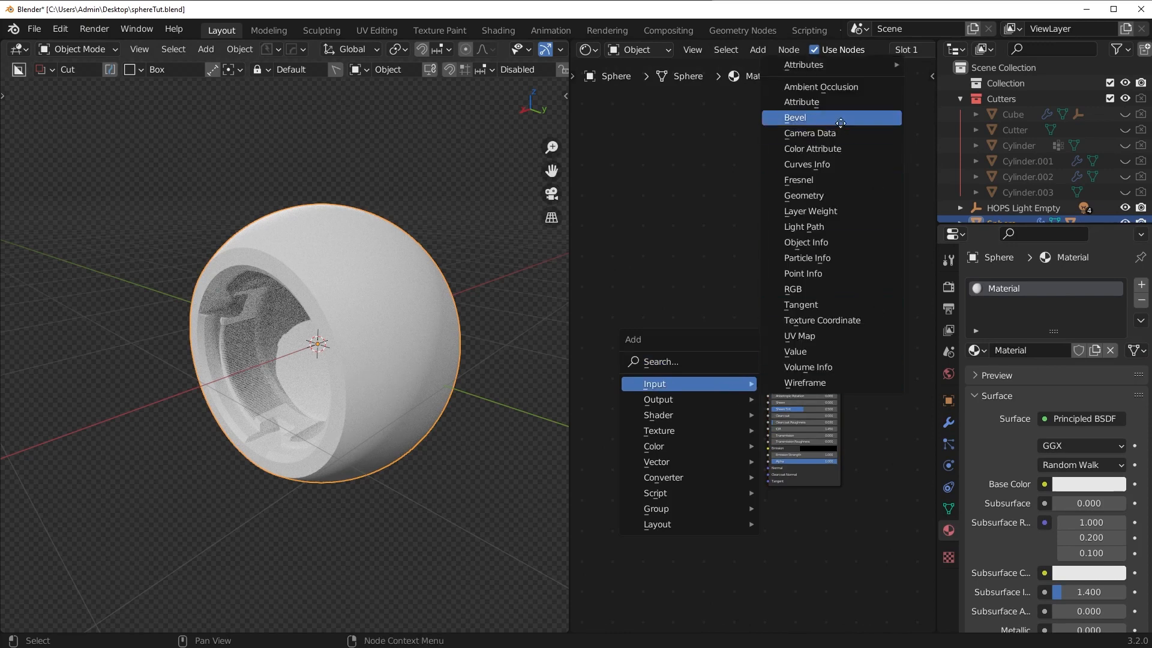
pyautogui.click(798, 117)
pyautogui.moveTo(686, 475); pyautogui.dragTo(693, 479)
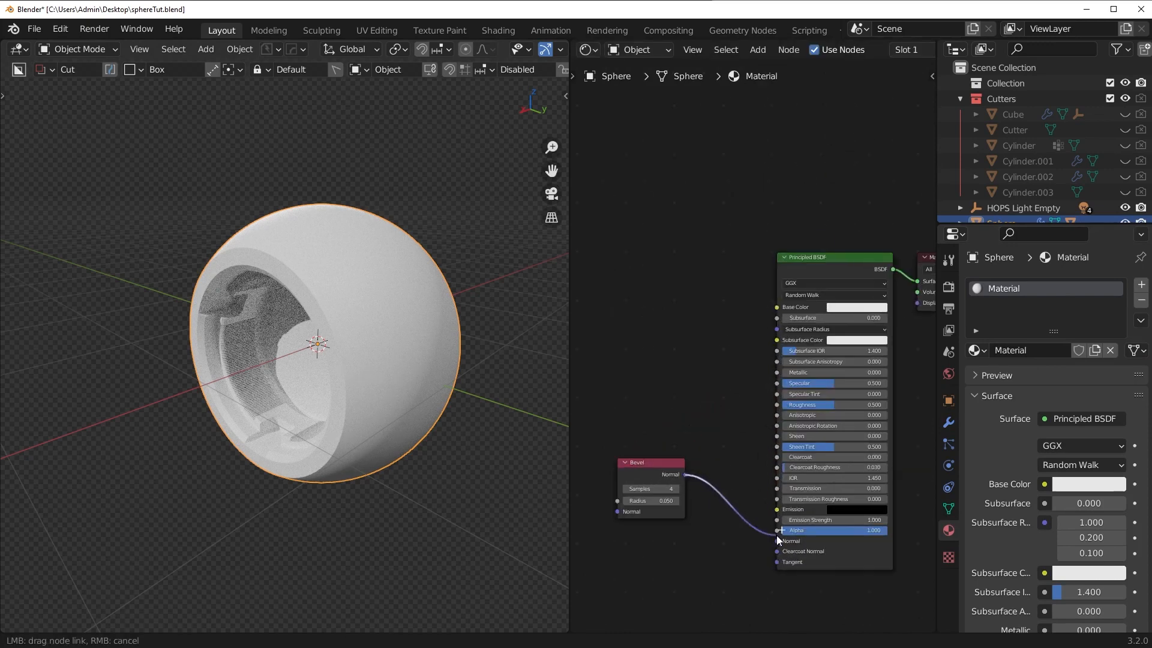
pyautogui.moveTo(778, 536); pyautogui.dragTo(779, 540)
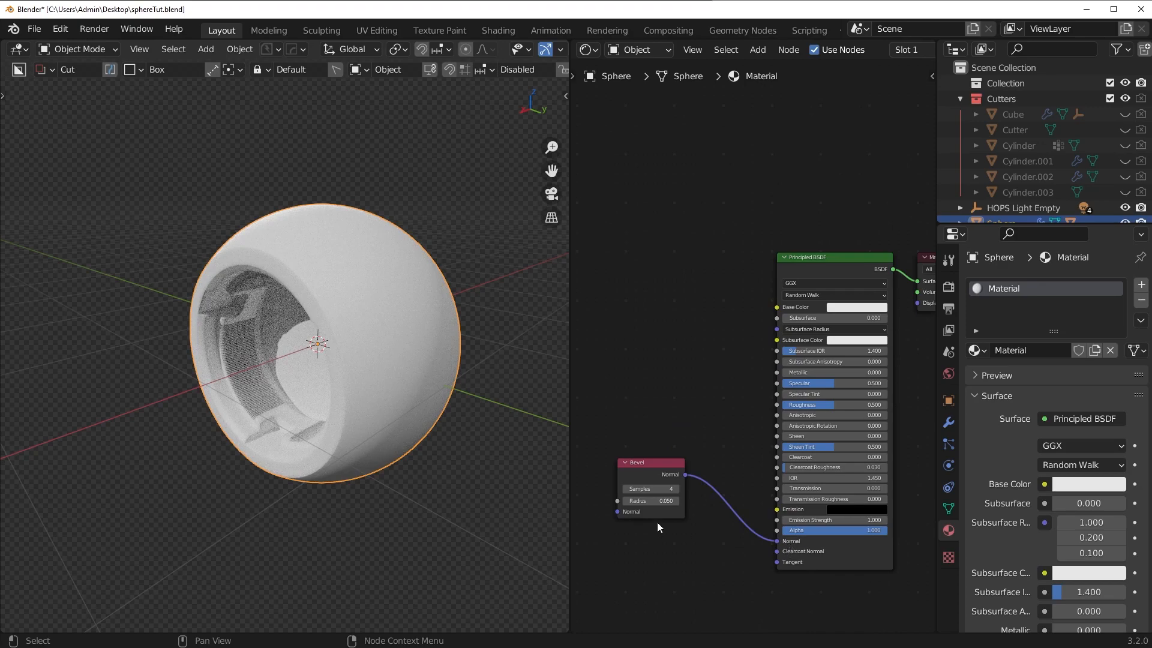
pyautogui.scroll(3, 395, 290)
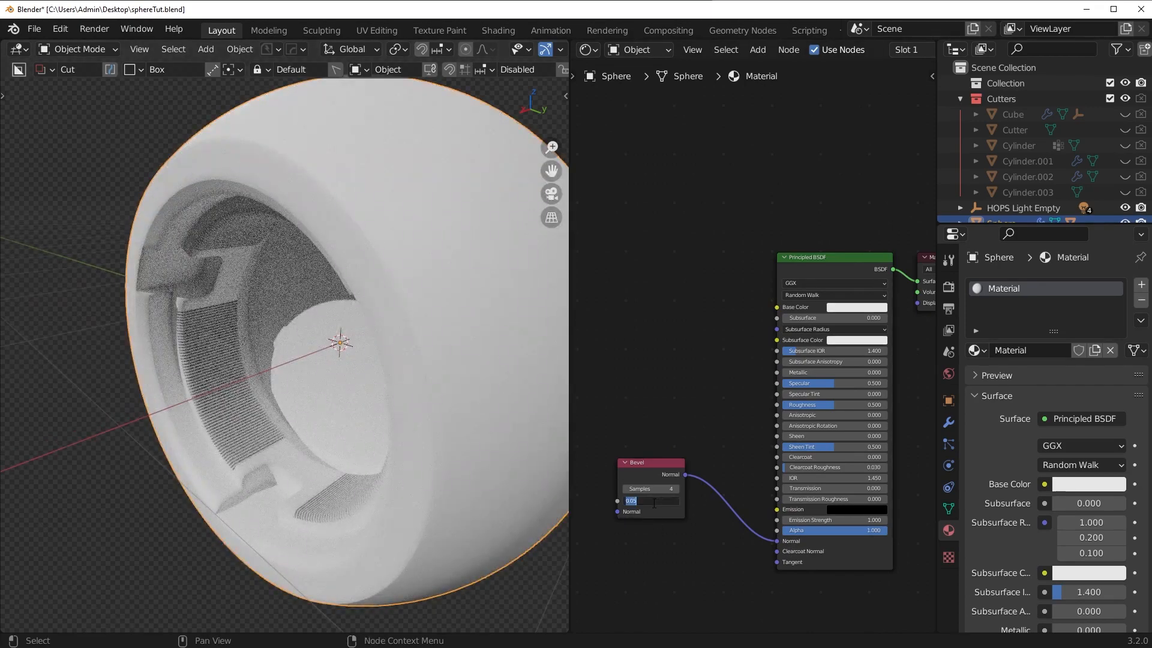
pyautogui.press('Return')
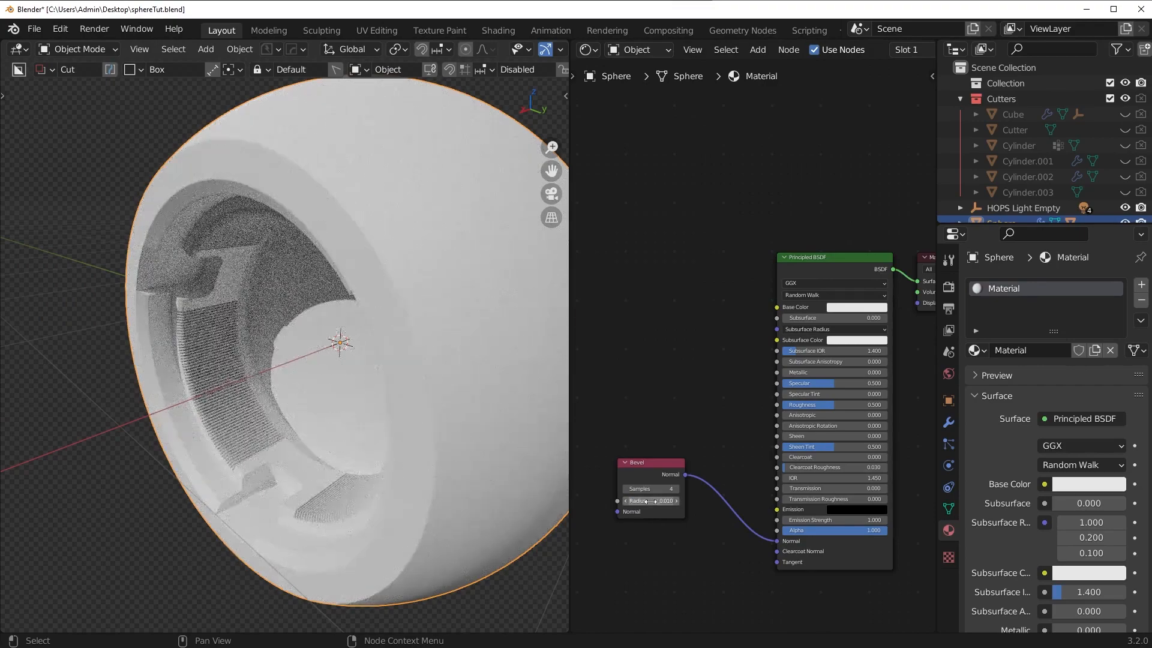
# - Darken the material's base color to a mid-light grey and set its roughness to 0.387
pyautogui.click(1078, 485)
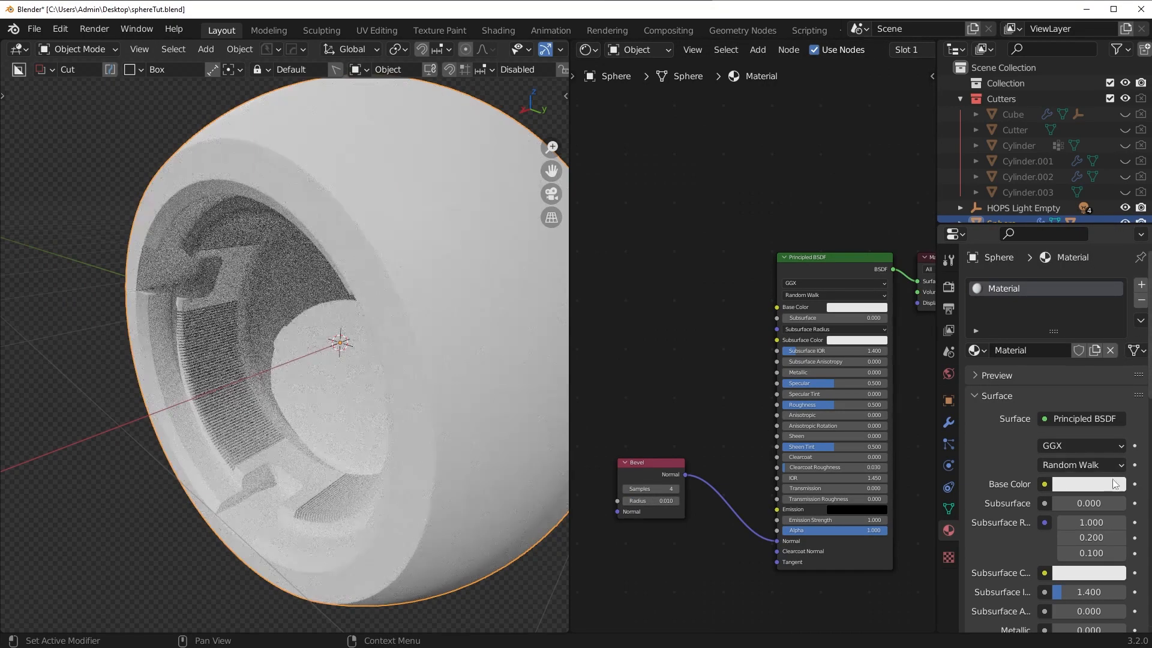
pyautogui.click(1113, 484)
pyautogui.moveTo(1117, 309); pyautogui.dragTo(1114, 300)
pyautogui.scroll(-3, 1065, 591)
pyautogui.moveTo(1074, 612); pyautogui.dragTo(1066, 612)
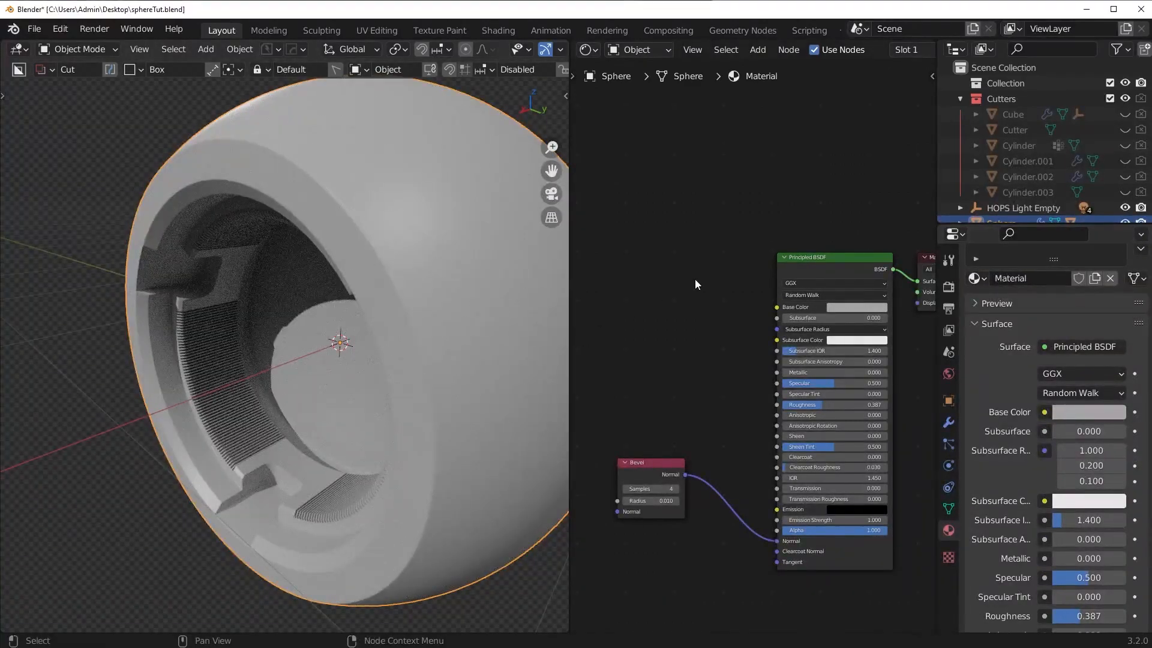
# - Compare the sphere's outer rim with and without the Bevel node linked to the Normal input
pyautogui.keyDown('ctrl'); pyautogui.moveTo(738, 506); pyautogui.dragTo(742, 511, button='right'); pyautogui.keyUp('ctrl')
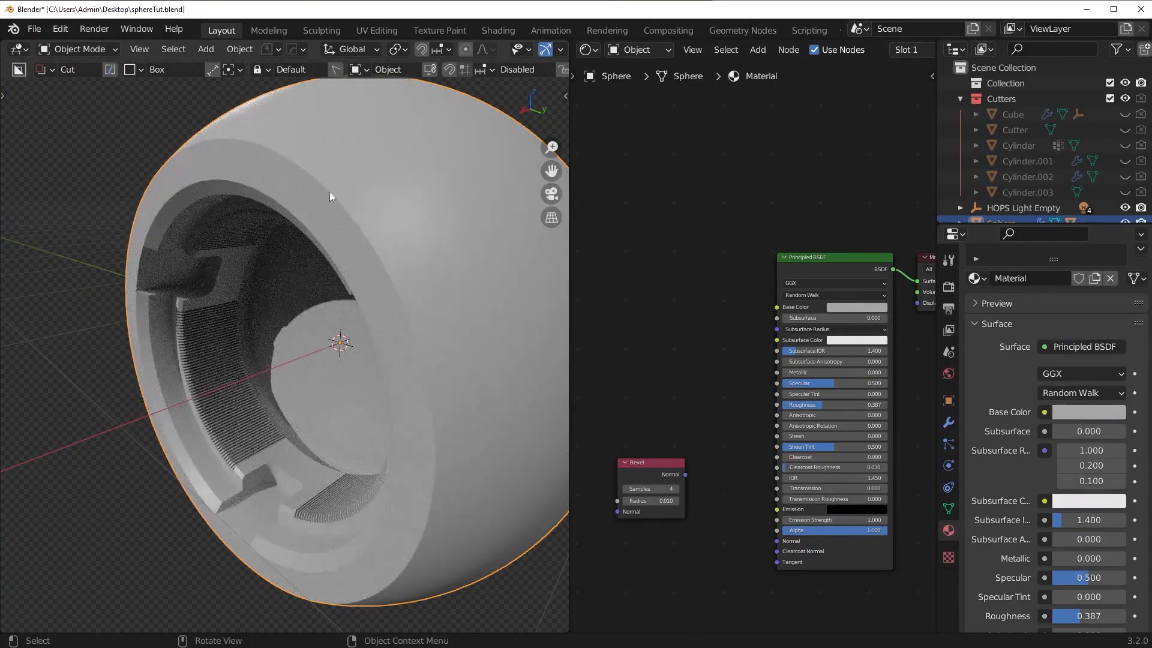
pyautogui.scroll(3, 392, 231)
pyautogui.moveTo(391, 231); pyautogui.dragTo(267, 315, button='middle')
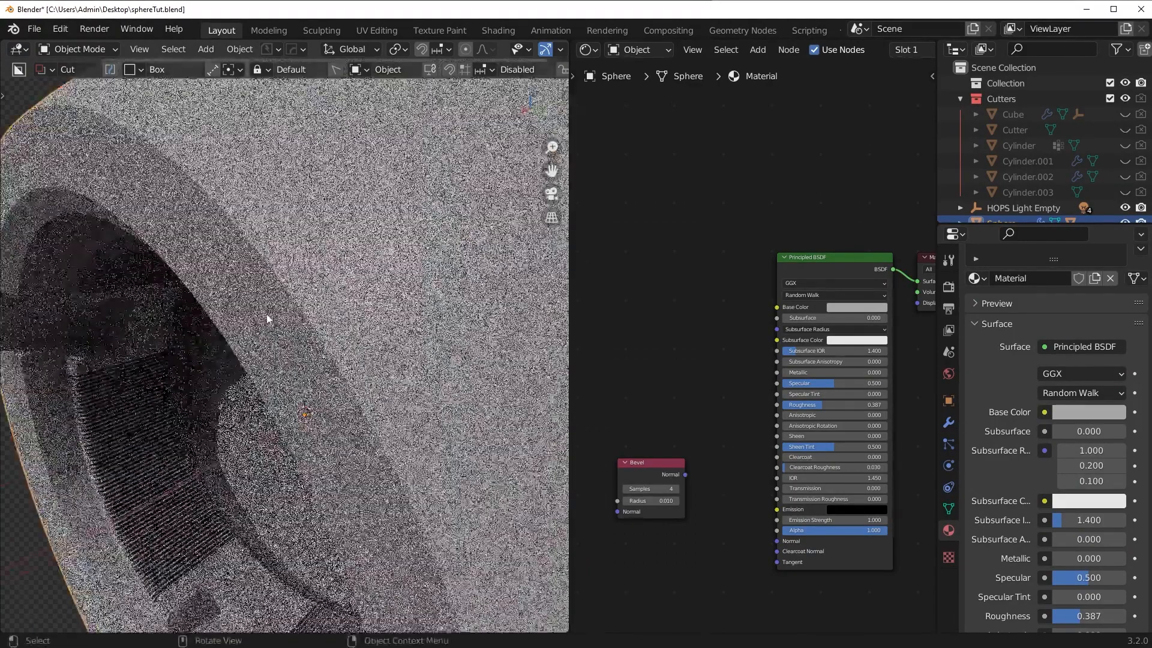
pyautogui.hotkey('ctrl', 'z')
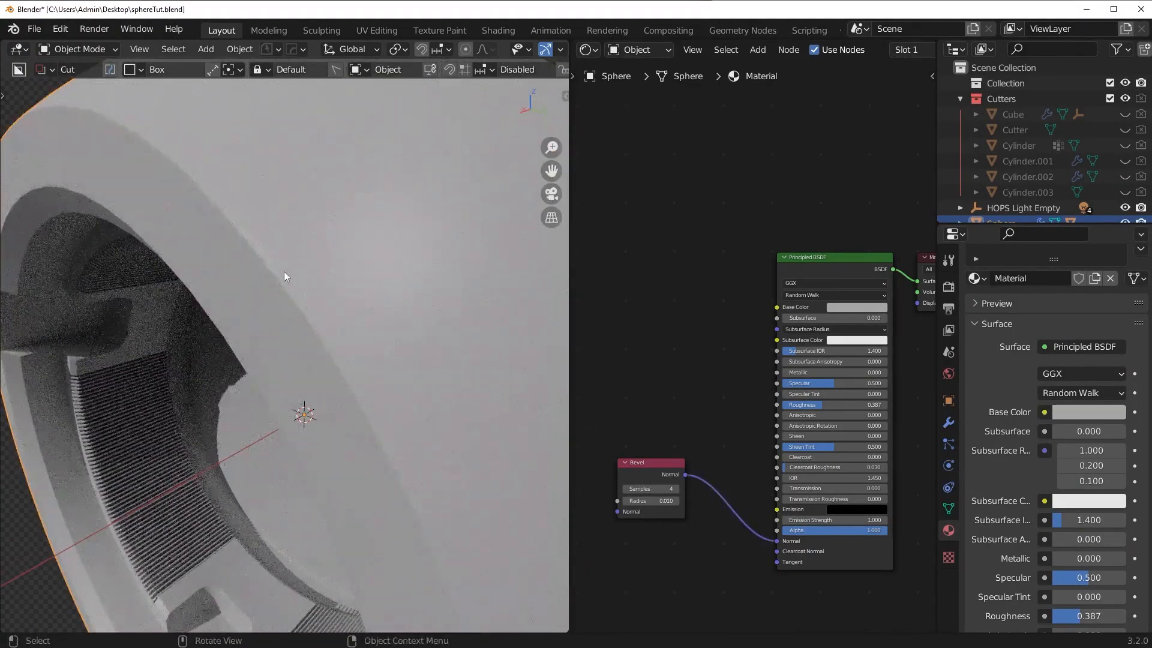
# - Compare the ring's grooves and lower notch close up by cutting and restoring the Bevel node's link
pyautogui.moveTo(277, 315); pyautogui.dragTo(300, 460, button='middle')
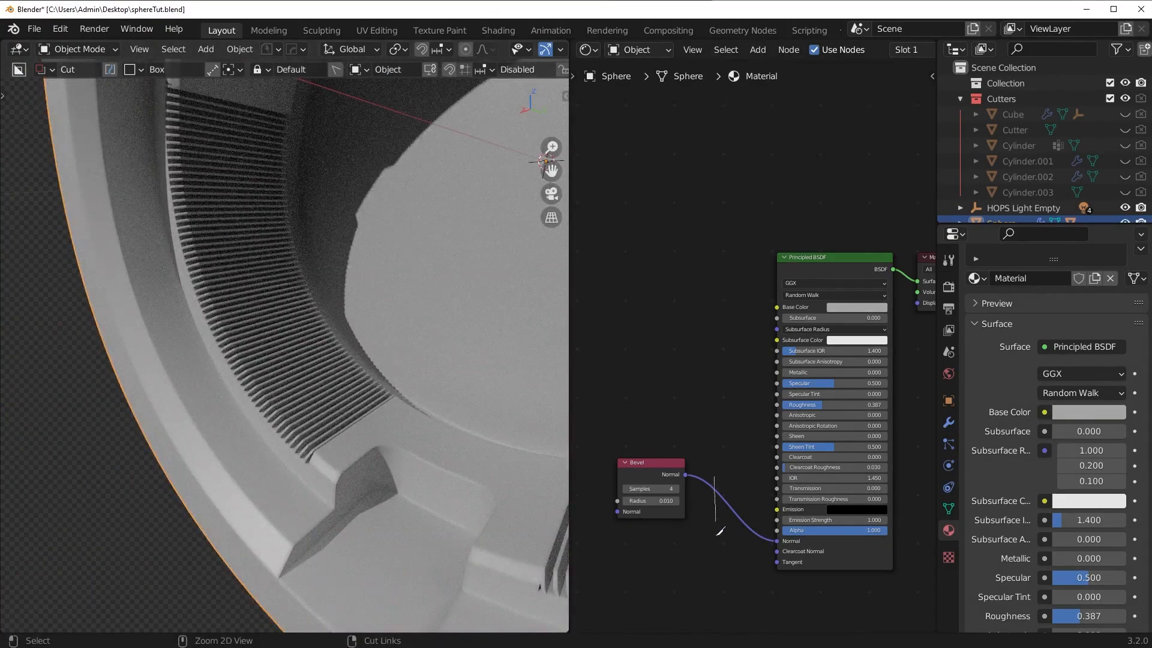
pyautogui.keyDown('ctrl'); pyautogui.moveTo(720, 531); pyautogui.dragTo(717, 540, button='right'); pyautogui.keyUp('ctrl')
pyautogui.hotkey('ctrl', 'z')
pyautogui.keyDown('ctrl'); pyautogui.moveTo(718, 498); pyautogui.dragTo(721, 548, button='right'); pyautogui.keyUp('ctrl')
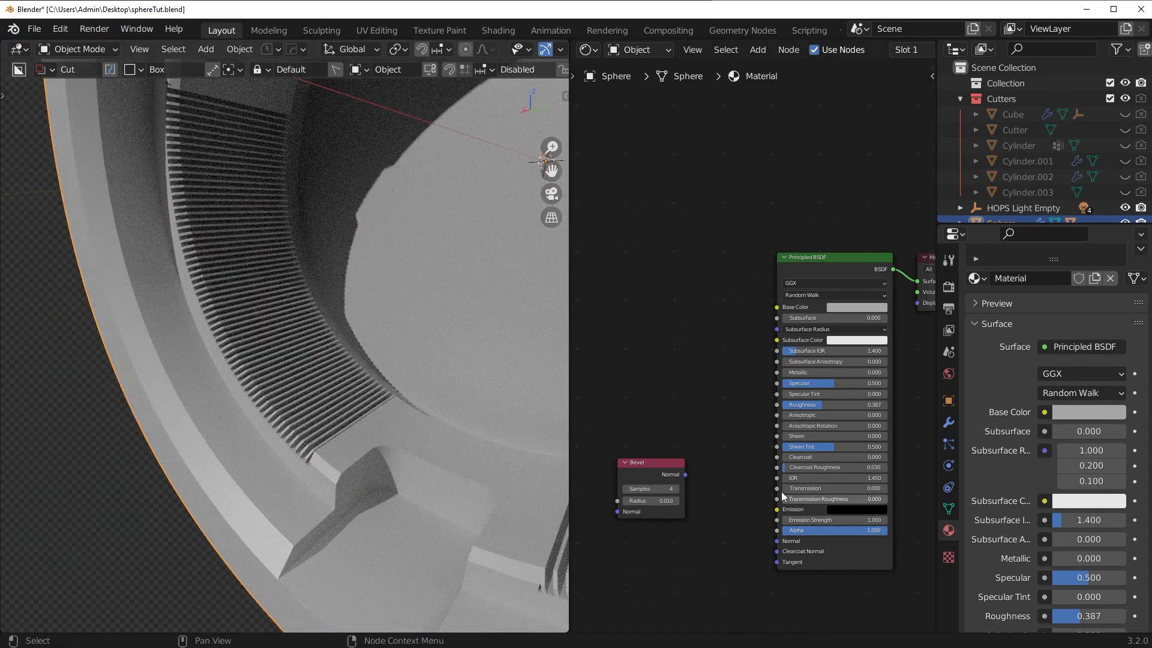
pyautogui.hotkey('ctrl', 'z')
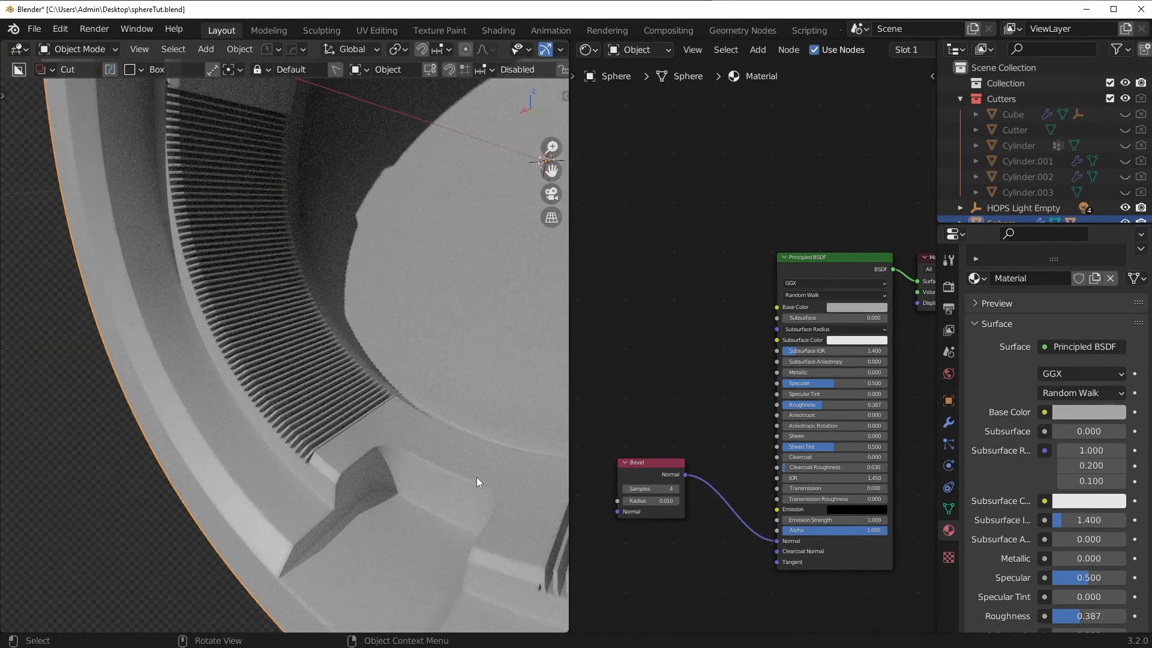
# - Return the viewport to Solid shading and open the sphere's mesh in Edit Mode at the upper-left notch
pyautogui.scroll(-3, 450, 438)
pyautogui.moveTo(420, 393)
pyautogui.mouseDown(button='middle')
pyautogui.moveTo(450, 384)
pyautogui.moveTo(282, 416)
pyautogui.moveTo(379, 369)
pyautogui.moveTo(381, 405)
pyautogui.moveTo(388, 395)
pyautogui.moveTo(340, 427)
pyautogui.moveTo(420, 337)
pyautogui.moveTo(318, 365)
pyautogui.mouseUp(button='middle')
pyautogui.scroll(-3, 441, 375)
pyautogui.press('z')
pyautogui.click(378, 395)
pyautogui.scroll(-2, 390, 394)
pyautogui.scroll(4, 318, 365)
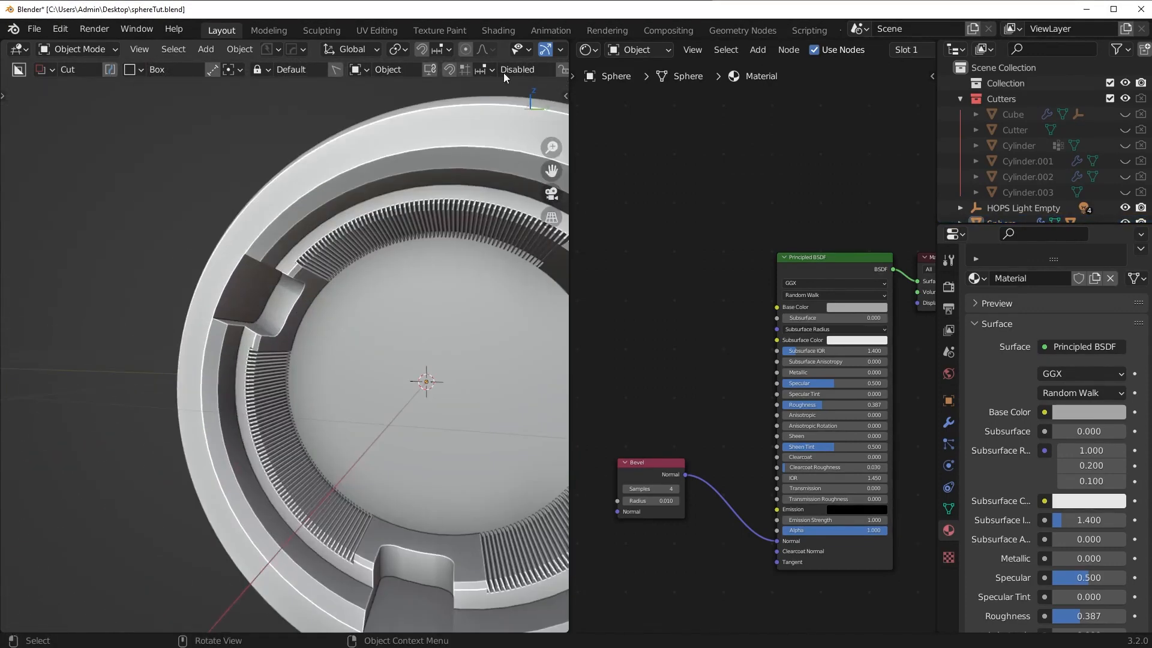
pyautogui.press('Tab')
pyautogui.click(168, 297)
pyautogui.scroll(5, 303, 382)
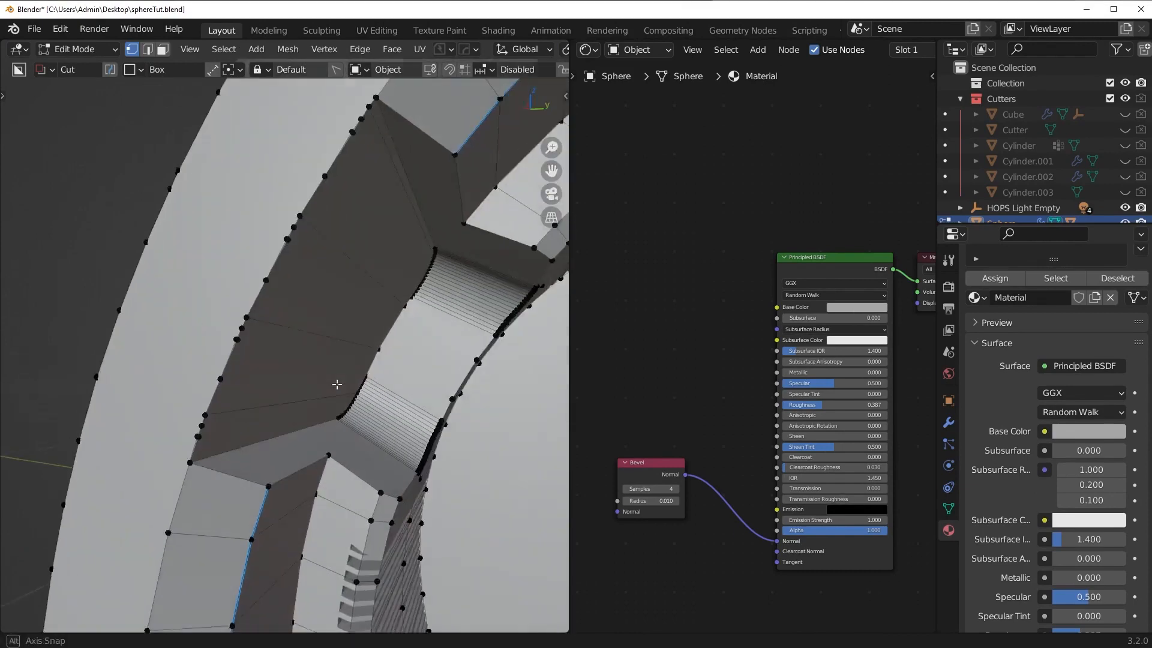
pyautogui.moveTo(303, 382); pyautogui.dragTo(288, 384, button='middle')
# - Try moving the vertex at the lower outer corner of the upper-left notch
pyautogui.click(225, 374)
pyautogui.press('g')
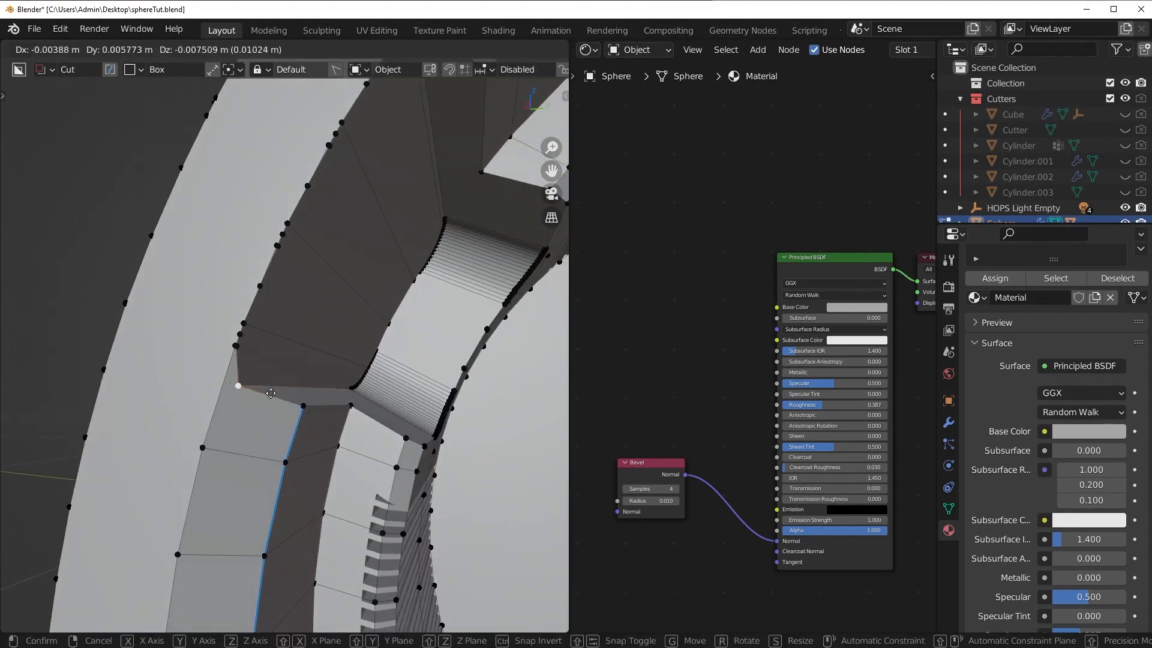
pyautogui.rightClick(282, 391)
# - Clean up the sphere's entire mesh with MACHIN3 Clean Up
pyautogui.scroll(3, 282, 391)
pyautogui.press('a')
pyautogui.scroll(-5, 286, 391)
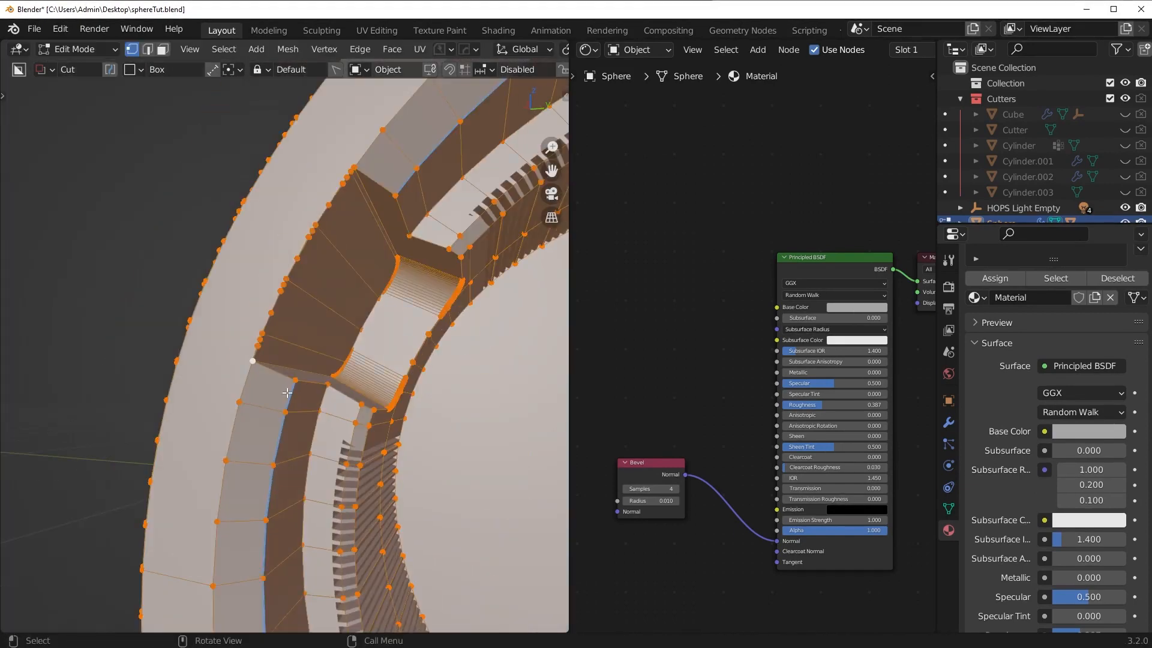
pyautogui.press('3')
pyautogui.press('a')
pyautogui.press('3')
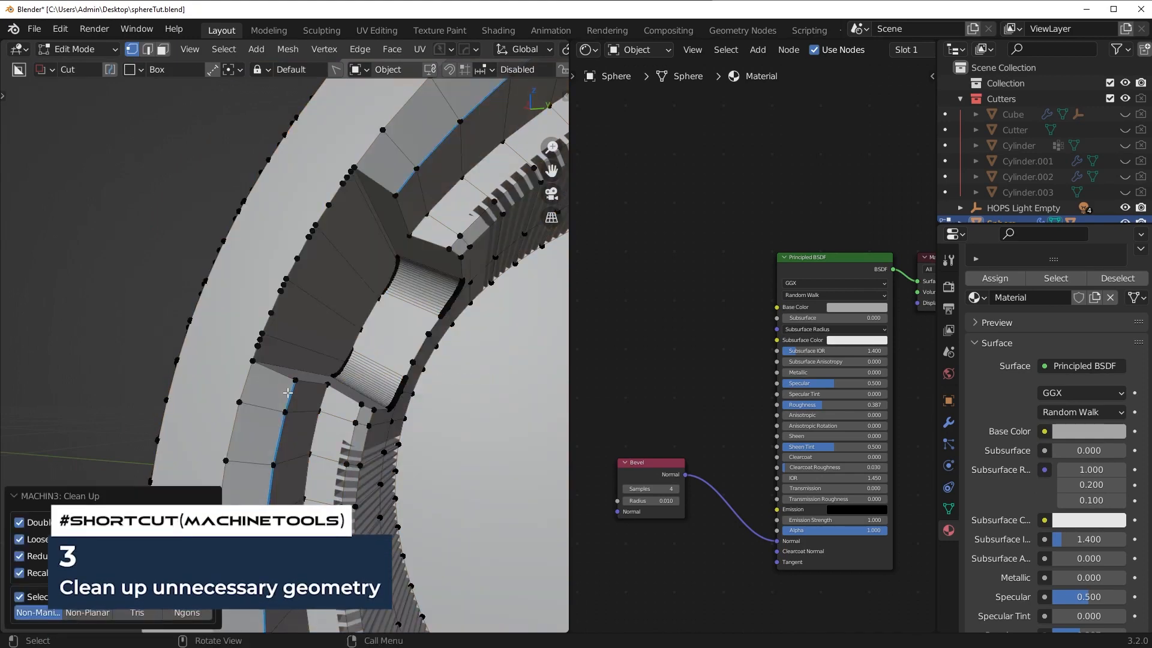
# - Merge the stray vertices near the notch's lower outer corner at their center with MACHIN3 Smart Vert
pyautogui.moveTo(286, 394); pyautogui.dragTo(248, 379, button='middle')
pyautogui.scroll(3, 270, 387)
pyautogui.click(213, 359)
pyautogui.hotkey('shift', '1')
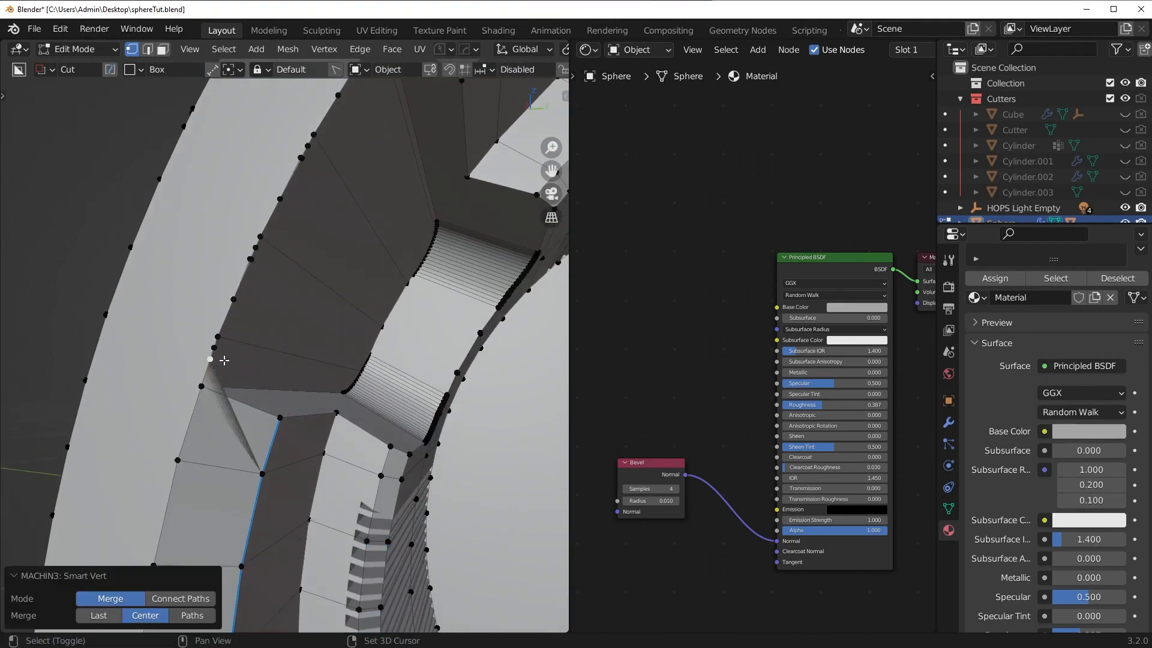
# - Try dissolving the merged vertex just above the notch's lower outer corner
pyautogui.scroll(3, 232, 359)
pyautogui.hotkey('ctrl', 'x')
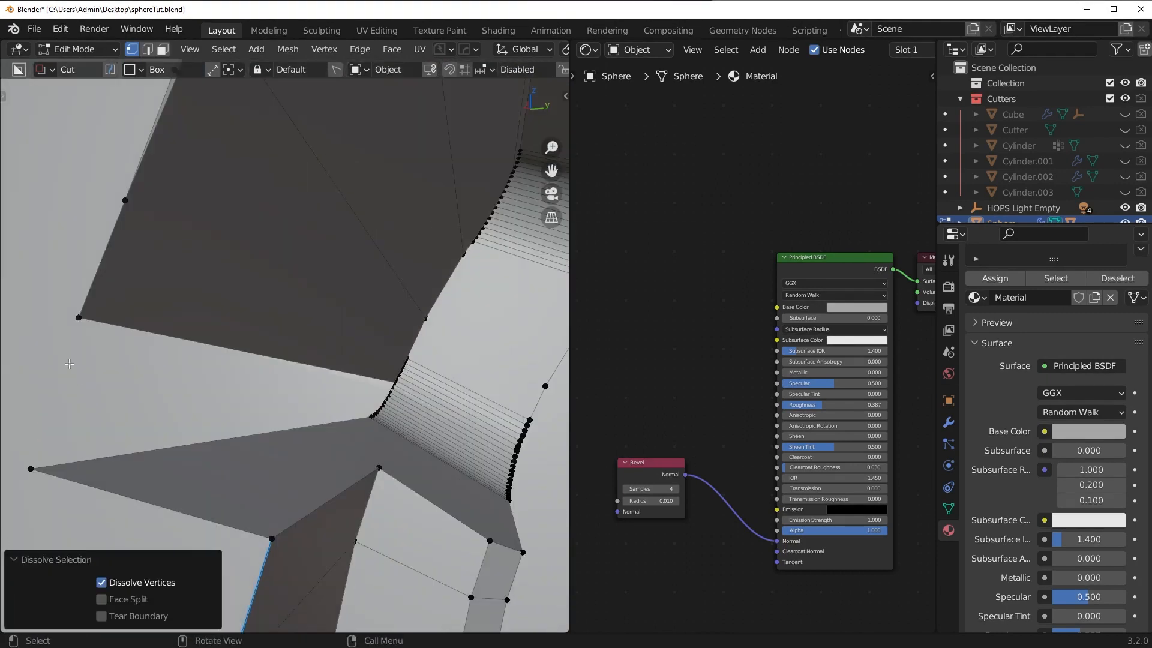
pyautogui.hotkey('ctrl', 'z')
# - Merge the extra vertices above the notch's lower outer corner into the corner vertex with Smart Vert's Last option
pyautogui.click(71, 352)
pyautogui.keyDown('shift'); pyautogui.click(64, 386); pyautogui.keyUp('shift')
pyautogui.press('1')
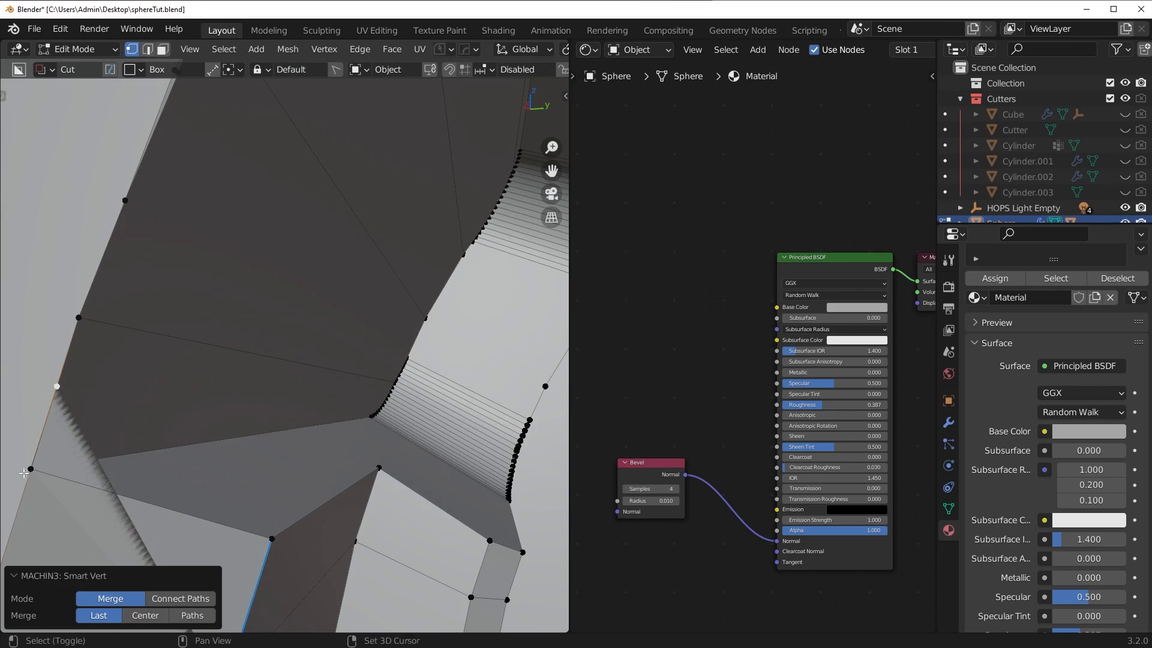
pyautogui.keyDown('shift'); pyautogui.click(27, 473); pyautogui.keyUp('shift')
pyautogui.press('1')
# - Merge the stray vertices along the lower stretch of the notch's outer edge into the crossing edge's end vertex with Smart Vert
pyautogui.keyDown('shift'); pyautogui.moveTo(216, 295); pyautogui.dragTo(222, 390, button='middle'); pyautogui.keyUp('shift')
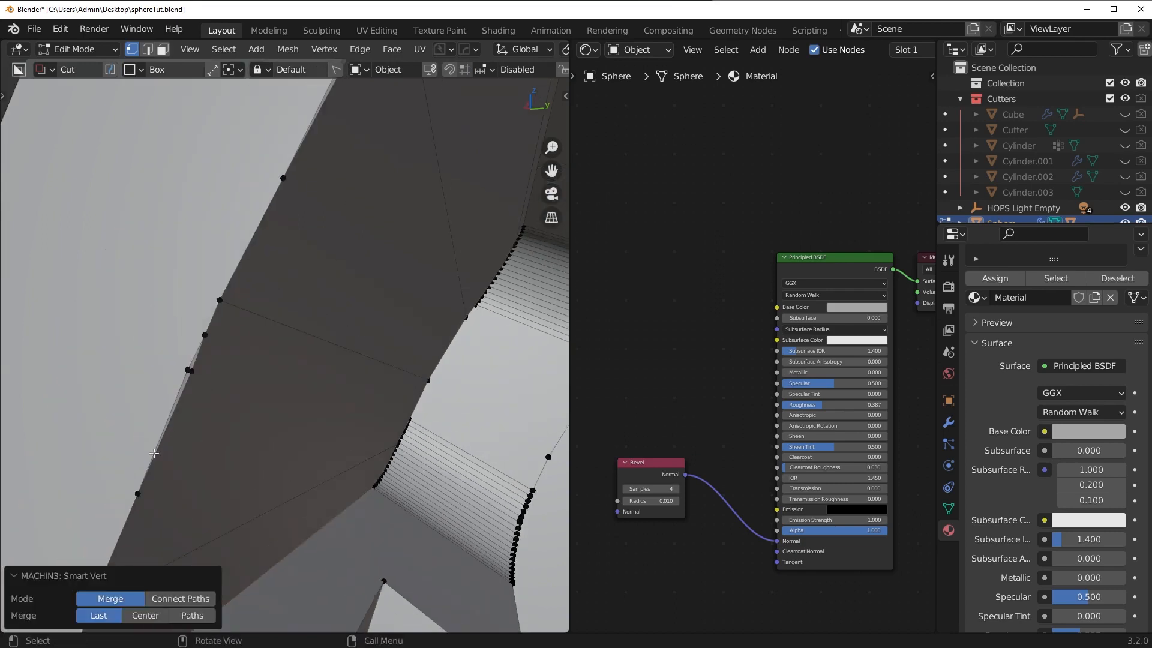
pyautogui.click(155, 454)
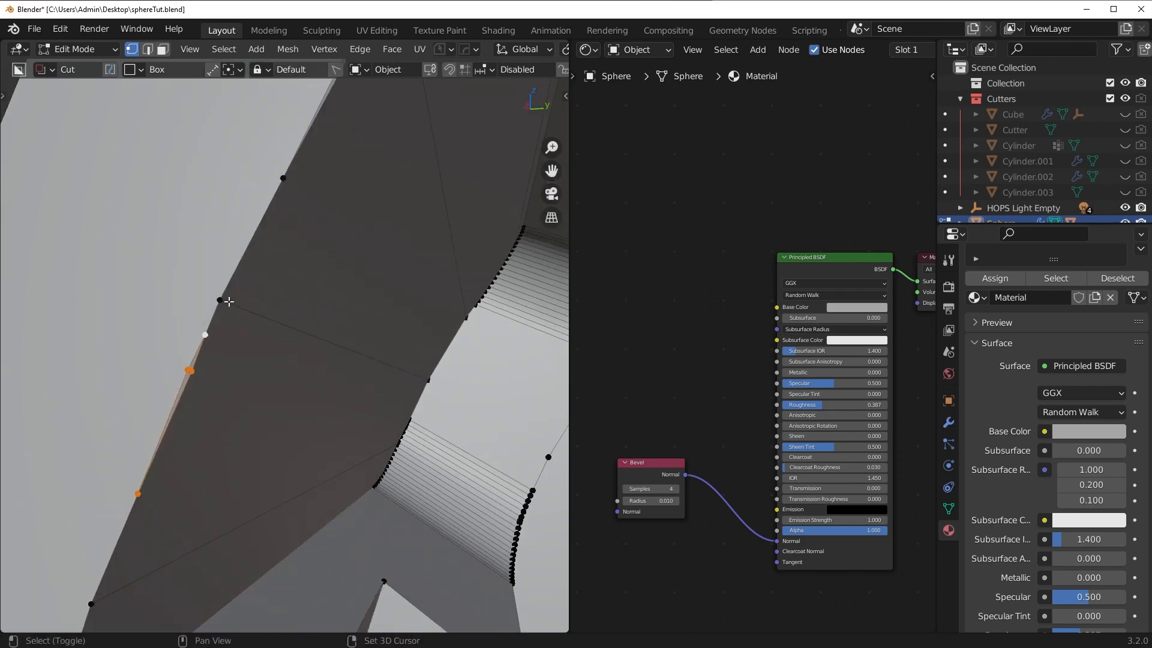
pyautogui.press('1')
pyautogui.click(290, 192)
pyautogui.keyDown('shift'); pyautogui.moveTo(297, 217); pyautogui.dragTo(265, 283, button='middle'); pyautogui.keyUp('shift')
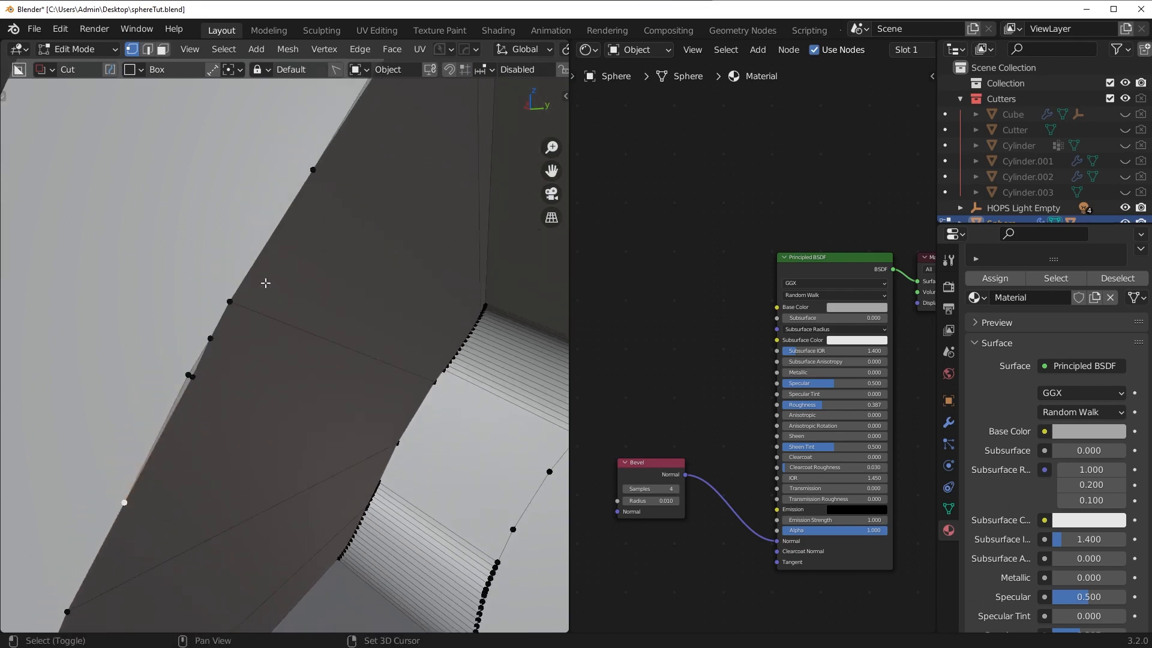
pyautogui.keyDown('shift'); pyautogui.click(196, 380); pyautogui.keyUp('shift')
pyautogui.keyDown('shift'); pyautogui.click(213, 337); pyautogui.keyUp('shift')
pyautogui.keyDown('shift'); pyautogui.click(232, 305); pyautogui.keyUp('shift')
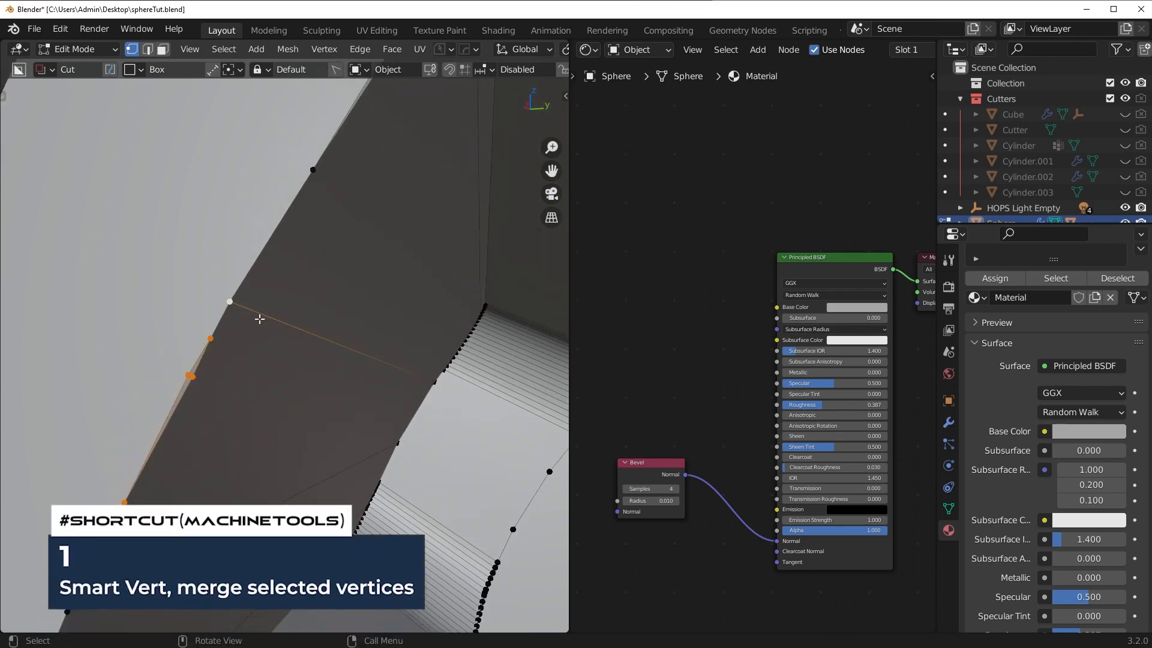
pyautogui.press('1')
# - Merge the stray vertices along the upper stretch of the same outer edge into the last crossing edge's end vertex with Smart Vert
pyautogui.keyDown('shift'); pyautogui.moveTo(313, 287); pyautogui.dragTo(291, 324, button='middle'); pyautogui.keyUp('shift')
pyautogui.click(240, 338)
pyautogui.keyDown('shift'); pyautogui.click(323, 203); pyautogui.keyUp('shift')
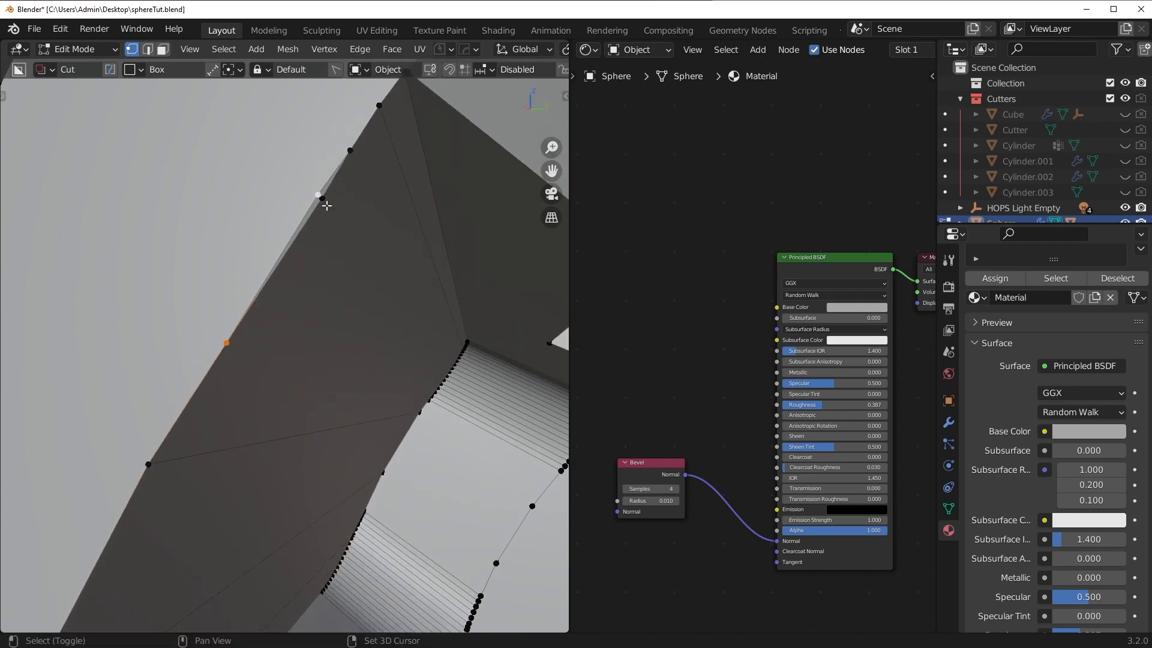
pyautogui.keyDown('shift'); pyautogui.click(379, 106); pyautogui.keyUp('shift')
pyautogui.press('1')
# - Merge the doubled vertices at the notch's upper outer corner with Smart Vert, clear the selection and return to Object Mode
pyautogui.scroll(-4, 357, 267)
pyautogui.scroll(4, 342, 318)
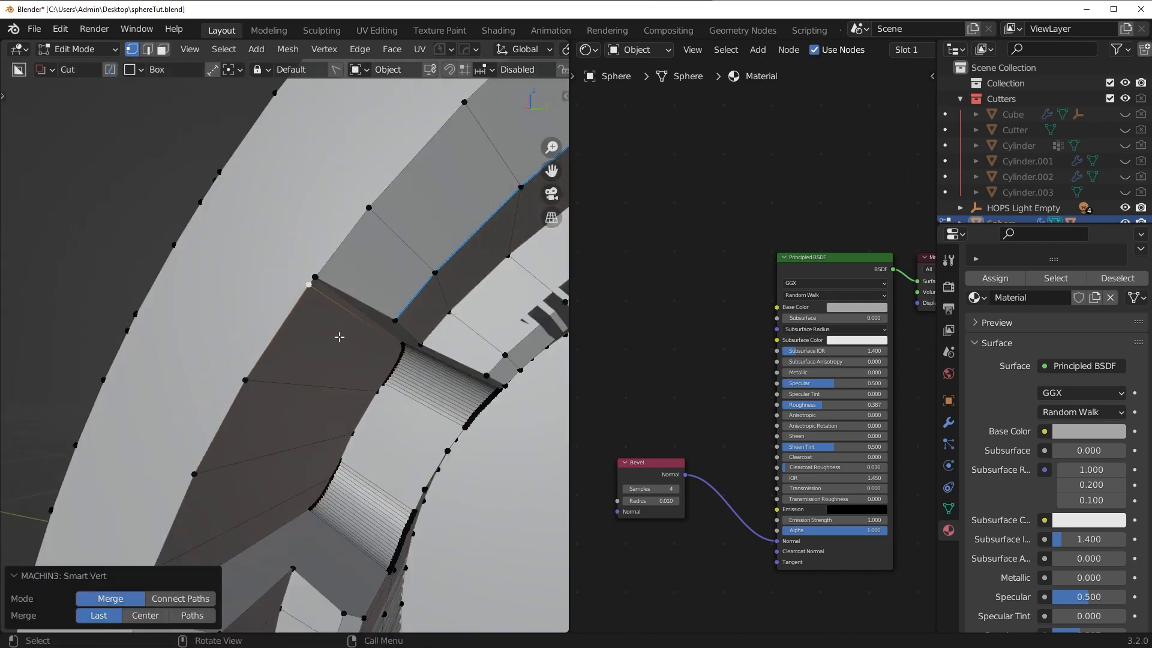
pyautogui.keyDown('shift'); pyautogui.moveTo(392, 207); pyautogui.dragTo(389, 248, button='middle'); pyautogui.keyUp('shift')
pyautogui.click(402, 181)
pyautogui.keyDown('shift'); pyautogui.click(393, 175); pyautogui.keyUp('shift')
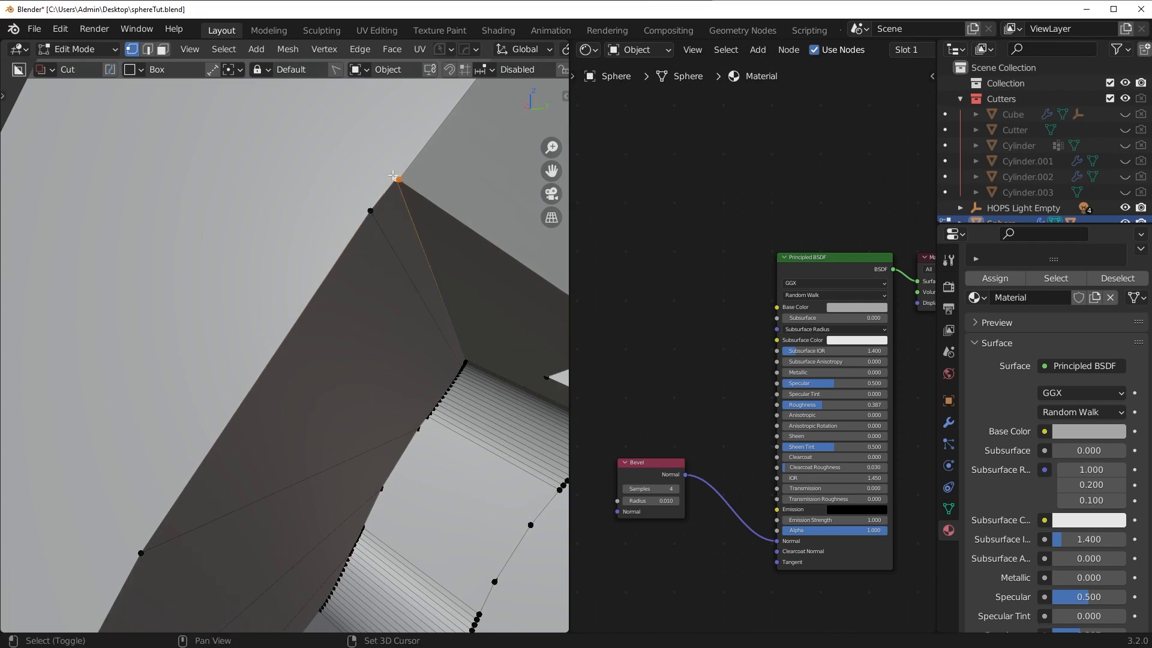
pyautogui.hotkey('shift', '1')
pyautogui.scroll(-5, 412, 293)
pyautogui.hotkey('alt', 'a')
pyautogui.press('Tab')
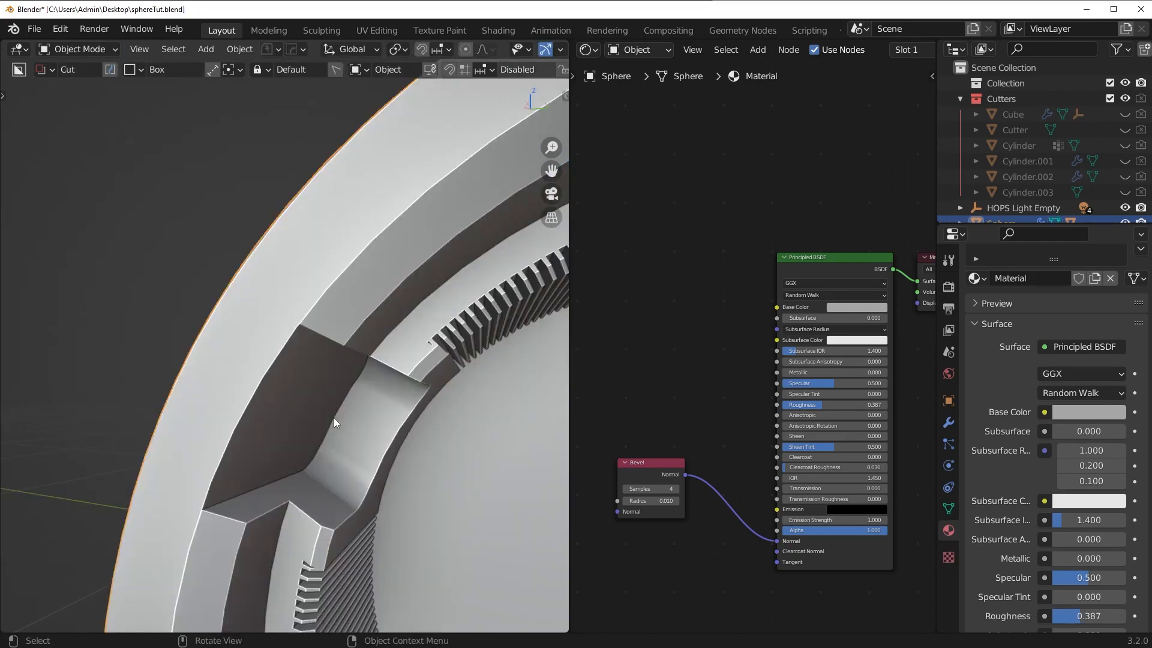
pyautogui.press('Tab')
pyautogui.press('g')
pyautogui.rightClick(249, 534)
pyautogui.press('Tab')
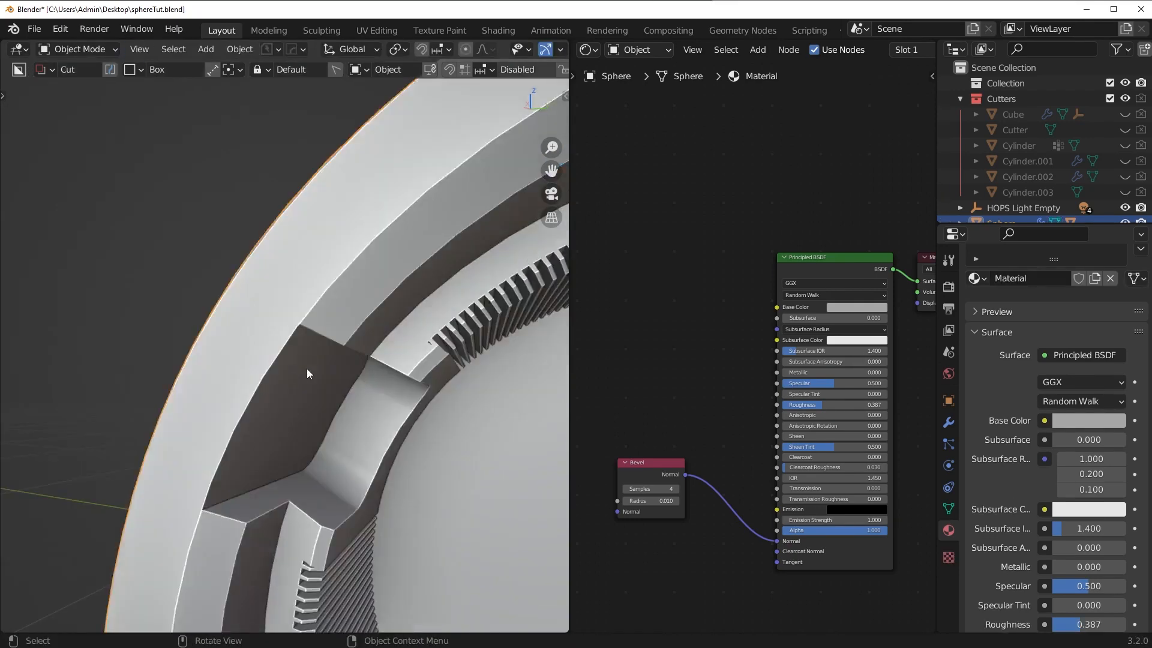
# - Dissolve the narrow extra edge beside the lower outer corner of the notch on the opposite side of the ring
pyautogui.scroll(-5, 307, 369)
pyautogui.keyDown('shift'); pyautogui.moveTo(419, 376); pyautogui.dragTo(294, 321, button='middle'); pyautogui.keyUp('shift')
pyautogui.moveTo(294, 321); pyautogui.dragTo(389, 376, button='middle')
pyautogui.press('Tab')
pyautogui.scroll(6, 334, 347)
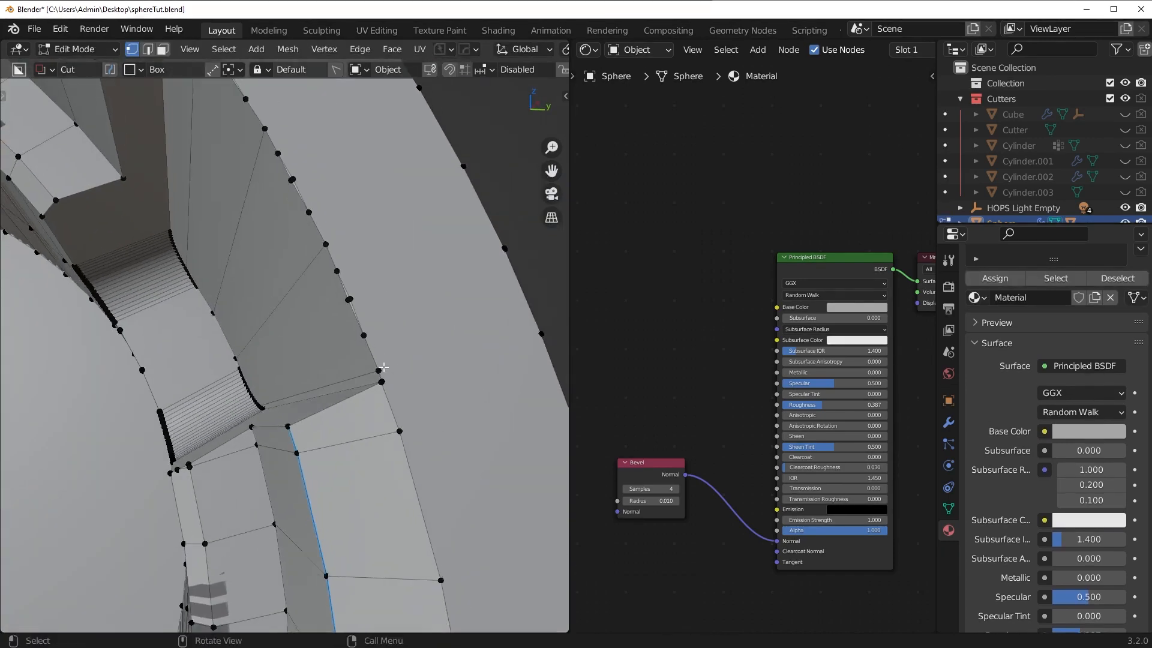
pyautogui.press('Tab')
pyautogui.click(367, 401)
pyautogui.click(354, 374)
pyautogui.hotkey('ctrl', 'x')
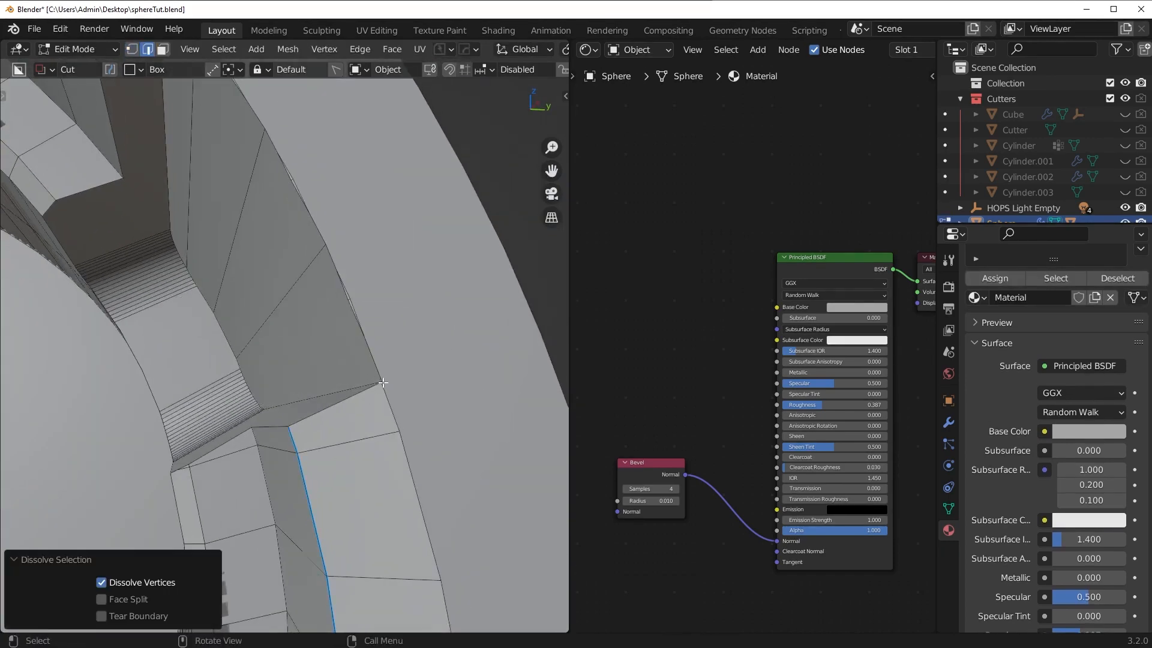
# - Merge the stray vertices along this notch's outer edge into the end vertices of its crossing edges with Smart Vert
pyautogui.press('Tab')
pyautogui.click(330, 386)
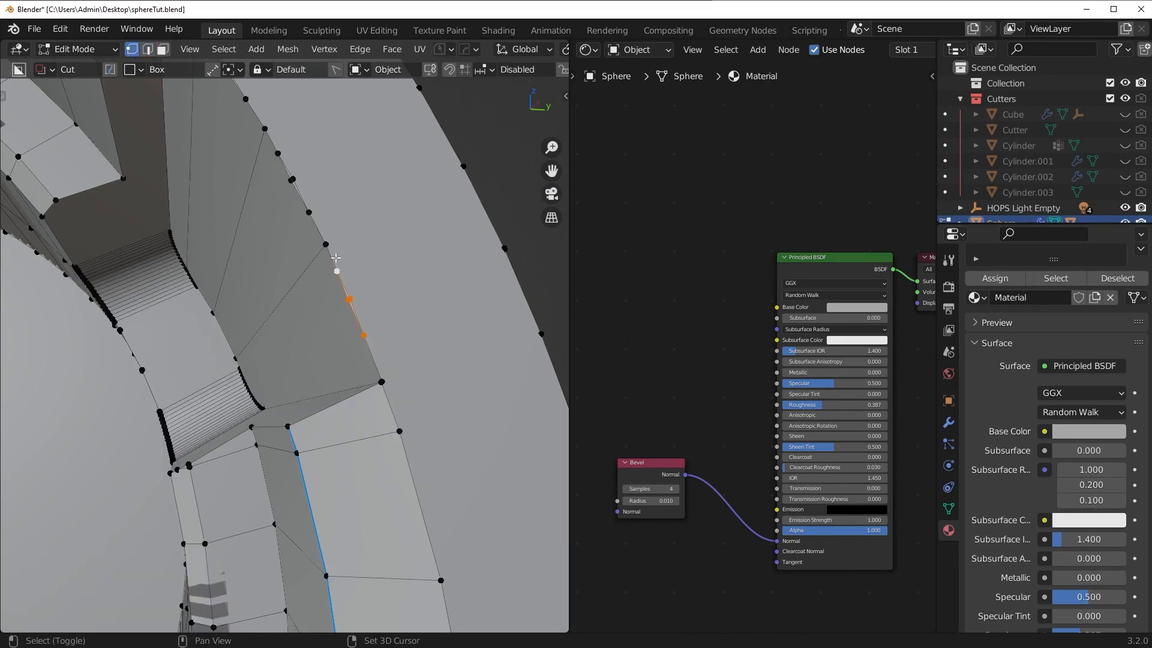
pyautogui.keyDown('shift'); pyautogui.moveTo(334, 241); pyautogui.dragTo(345, 372, button='middle'); pyautogui.keyUp('shift')
pyautogui.press('1')
pyautogui.click(323, 347)
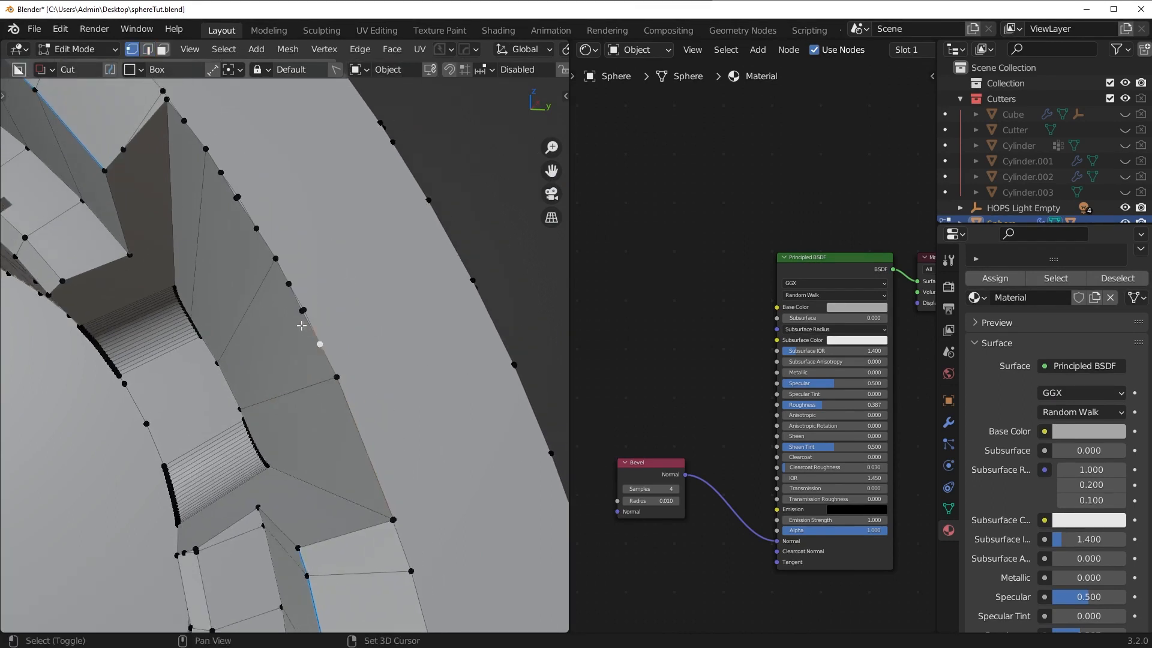
pyautogui.press('m')
pyautogui.press('1')
pyautogui.click(242, 213)
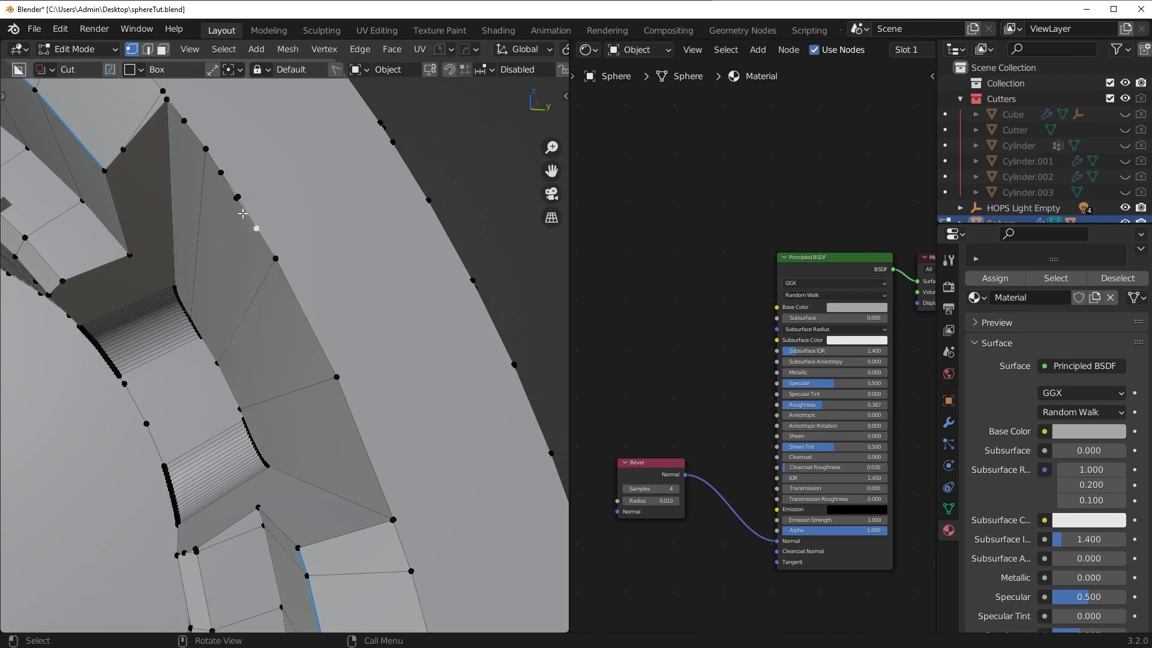
pyautogui.press('1')
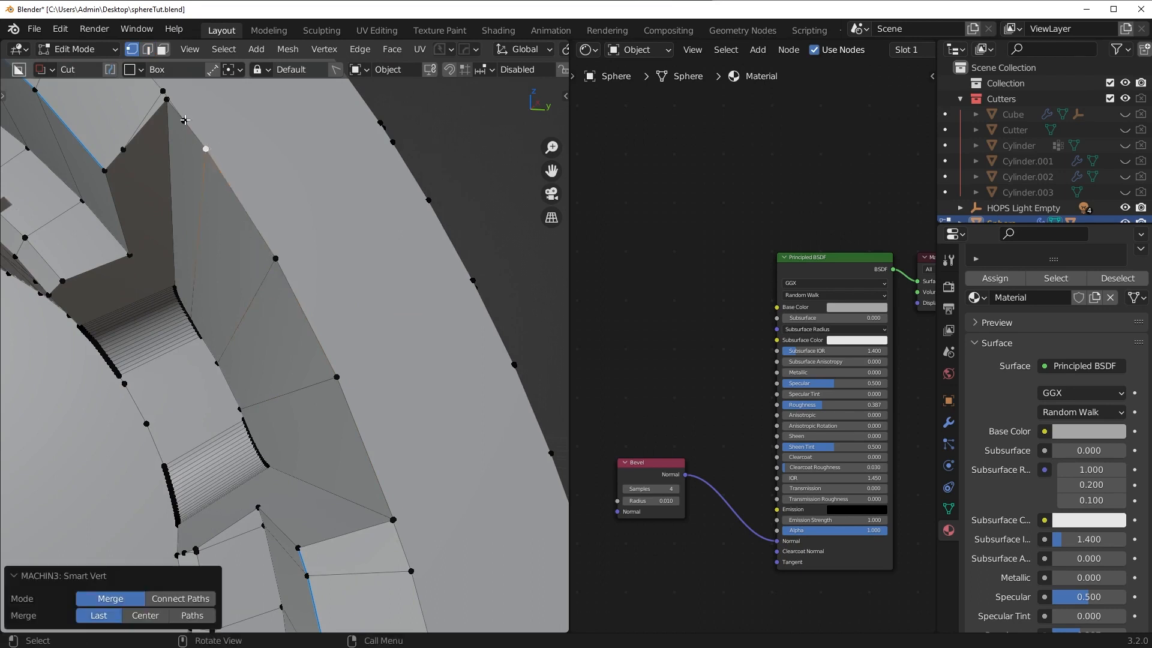
# - Dissolve the sliver edge at this notch's upper outer corner and merge the doubled corner vertices with Smart Vert
pyautogui.click(179, 113)
pyautogui.keyDown('shift'); pyautogui.moveTo(203, 136); pyautogui.dragTo(348, 269, button='middle'); pyautogui.keyUp('shift')
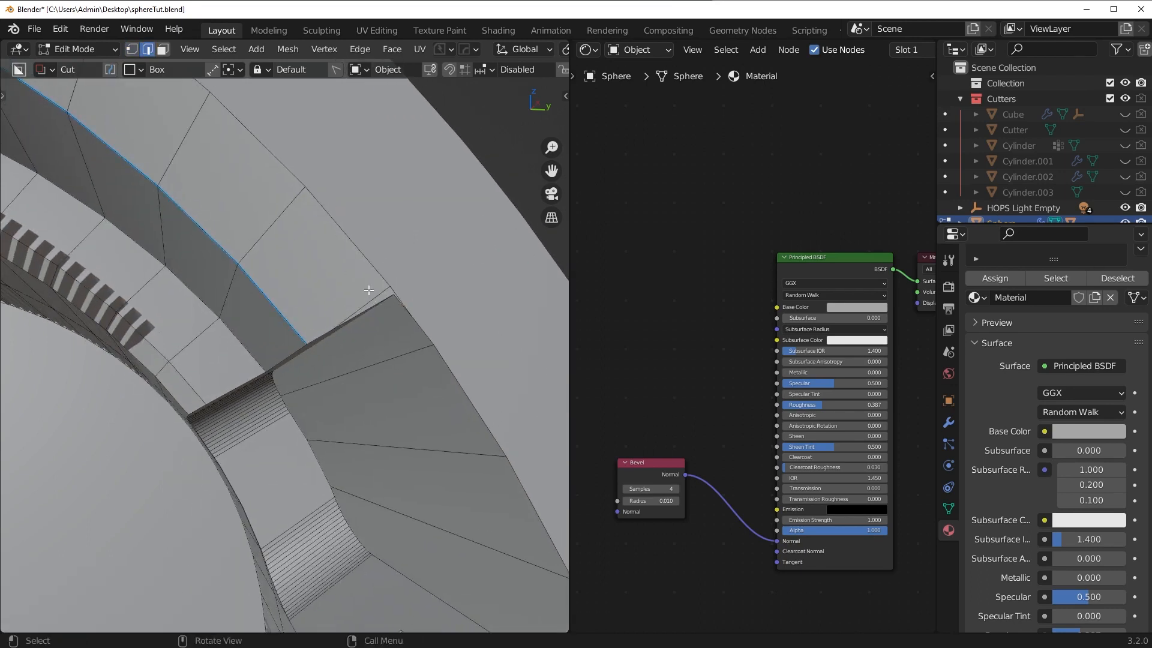
pyautogui.press('1')
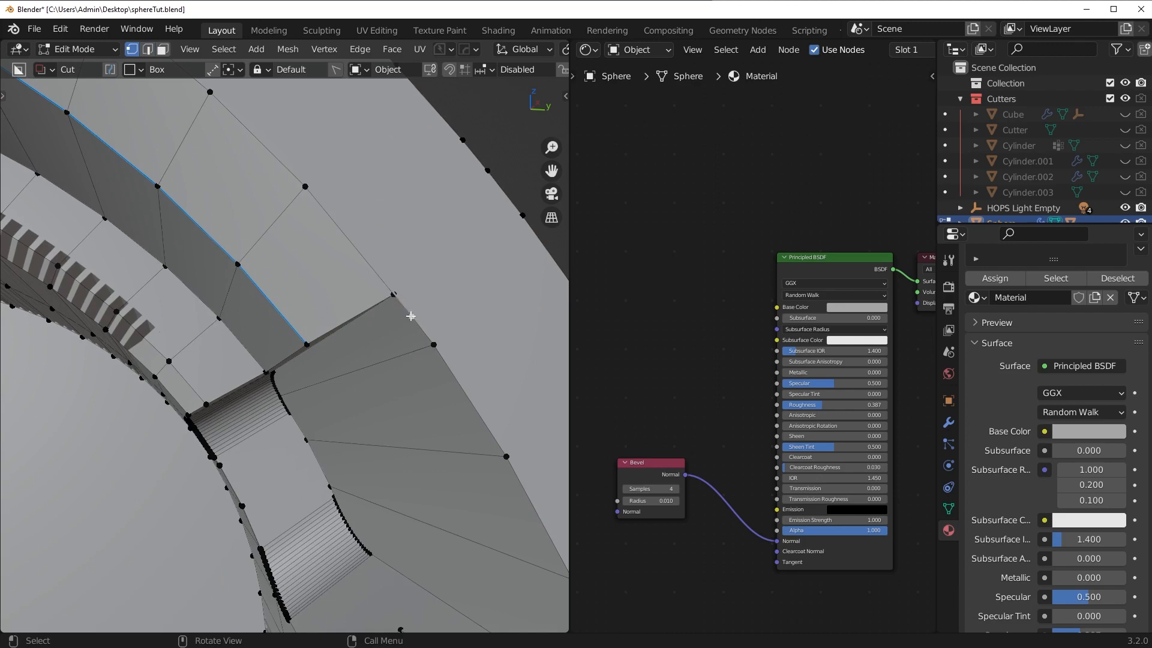
pyautogui.press('1')
pyautogui.press('g')
pyautogui.rightClick(422, 338)
pyautogui.scroll(-7, 425, 348)
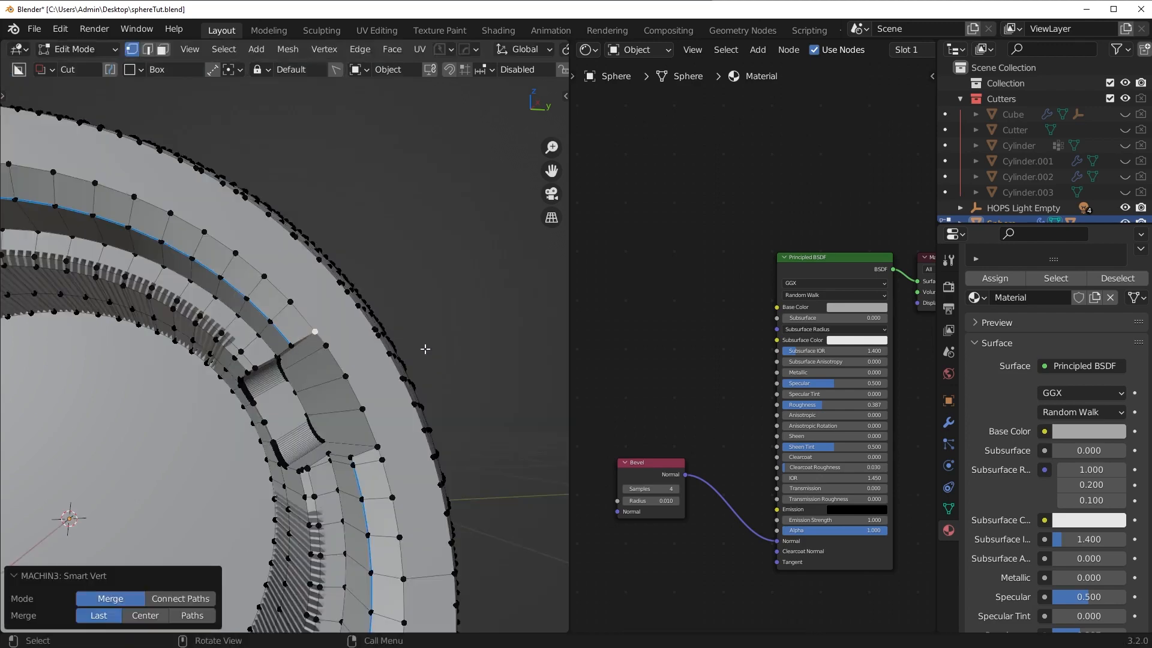
# - Return to Object Mode and save sphereTut.blend
pyautogui.press('Tab')
pyautogui.click(394, 357)
pyautogui.moveTo(373, 443); pyautogui.dragTo(387, 401, button='middle')
pyautogui.hotkey('ctrl', 's')
pyautogui.scroll(-4, 389, 401)
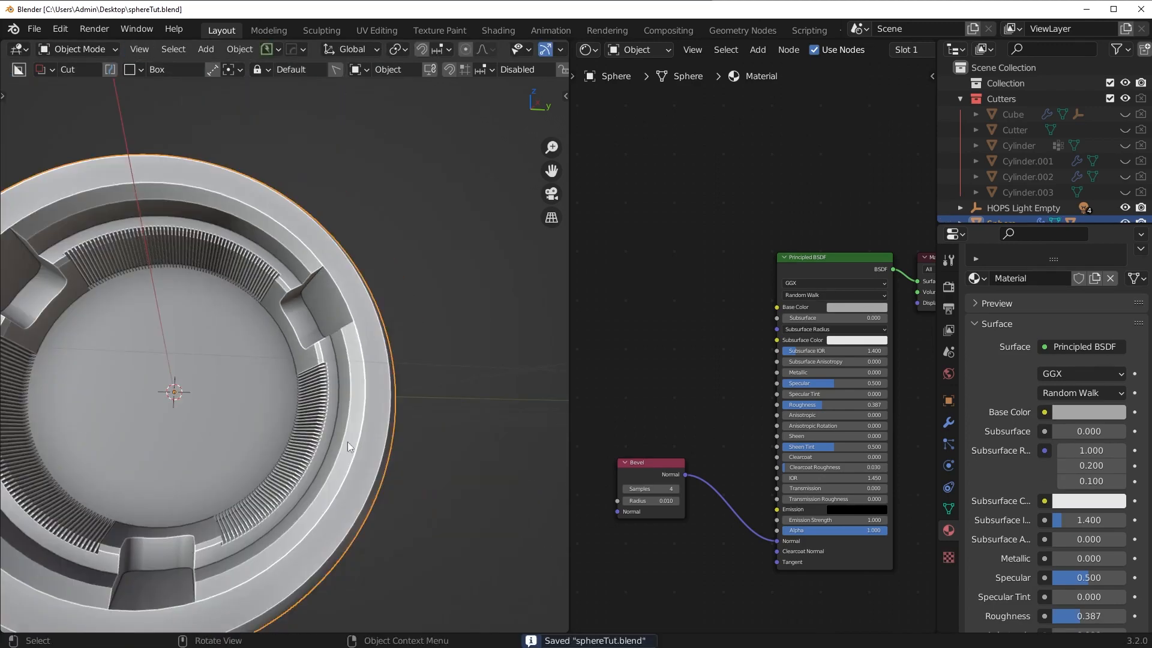
# - Merge the stray vertex beside the bottom notch's right outer corner into the corner vertex with Smart Vert
pyautogui.moveTo(336, 498); pyautogui.dragTo(357, 449, button='middle')
pyautogui.scroll(6, 378, 440)
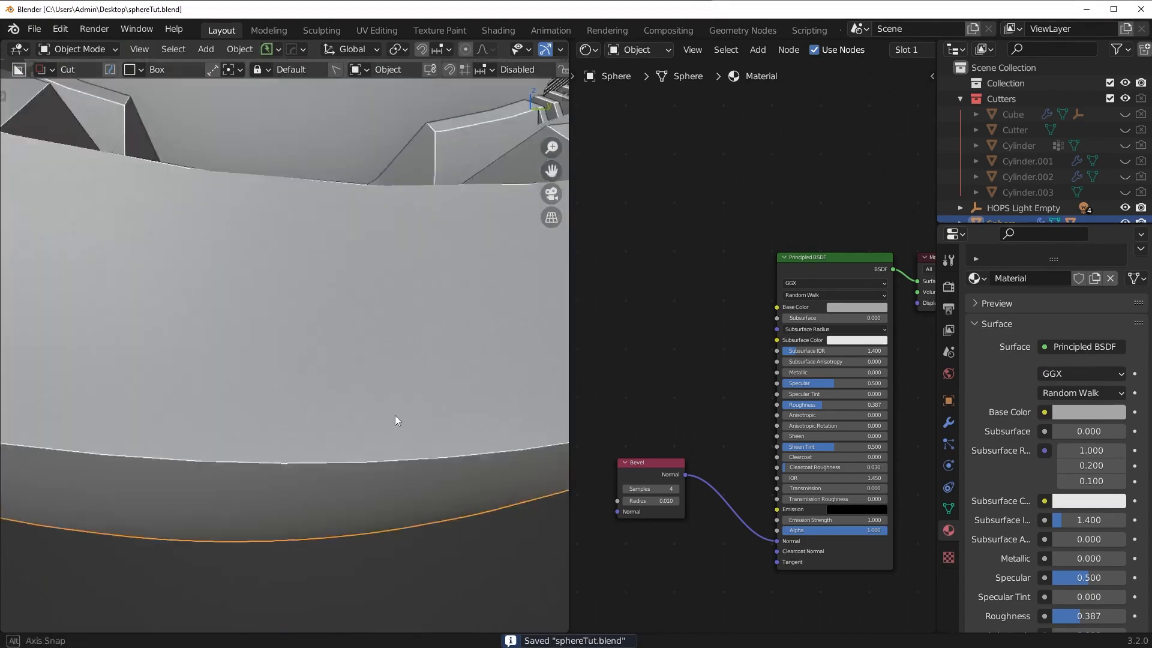
pyautogui.press('Tab')
pyautogui.moveTo(395, 415); pyautogui.dragTo(376, 472, button='middle')
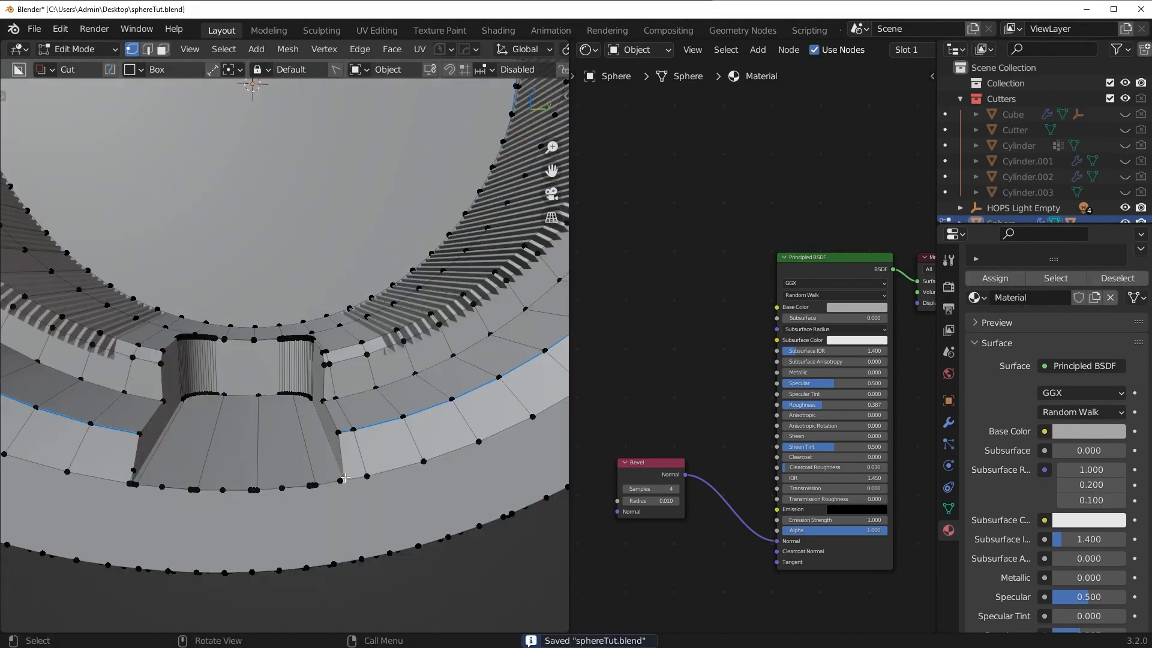
pyautogui.click(341, 479)
pyautogui.press('KP_Decimal')
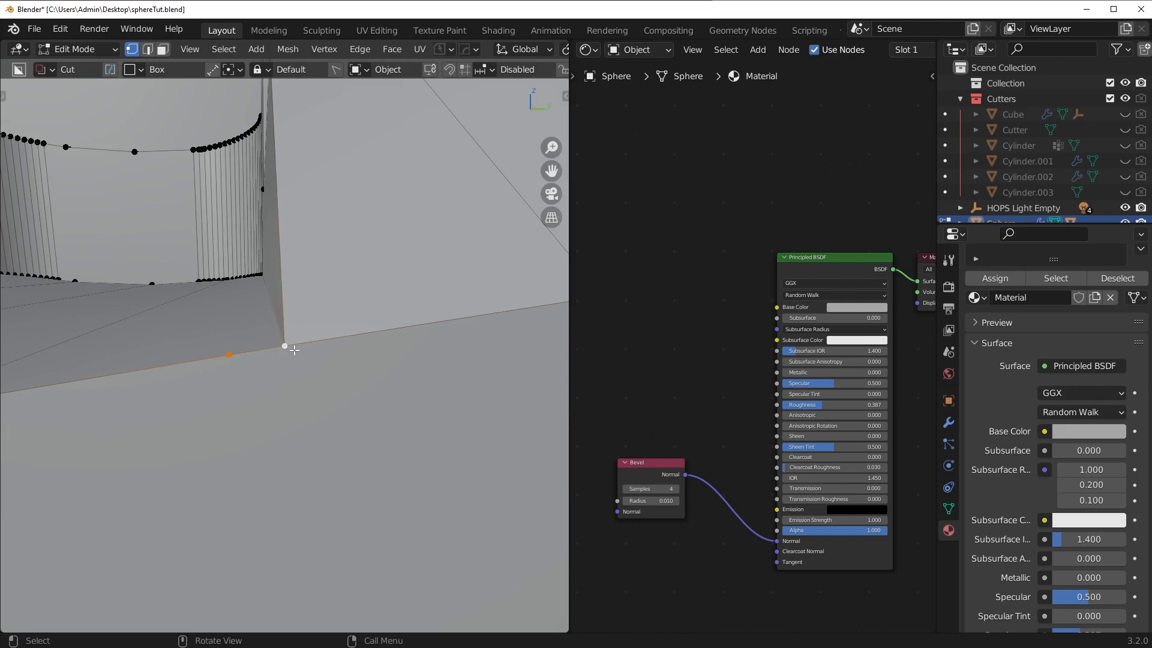
pyautogui.press('1')
# - Merge the stray vertices along the right stretch of the bottom notch's outer edge into the nearest crossing edge's end vertex
pyautogui.moveTo(309, 339); pyautogui.dragTo(336, 396, button='middle')
pyautogui.click(35, 430)
pyautogui.keyDown('shift'); pyautogui.click(212, 399); pyautogui.keyUp('shift')
pyautogui.keyDown('shift'); pyautogui.click(231, 397); pyautogui.keyUp('shift')
pyautogui.keyDown('shift'); pyautogui.click(250, 394); pyautogui.keyUp('shift')
pyautogui.press('1')
# - Merge the next cluster of stray vertices, near the middle of the bottom notch's outer edge, into its crossing edge's end vertex
pyautogui.scroll(-2, 282, 408)
pyautogui.click(139, 411)
pyautogui.keyDown('shift'); pyautogui.click(245, 399); pyautogui.keyUp('shift')
pyautogui.keyDown('shift'); pyautogui.click(245, 403); pyautogui.keyUp('shift')
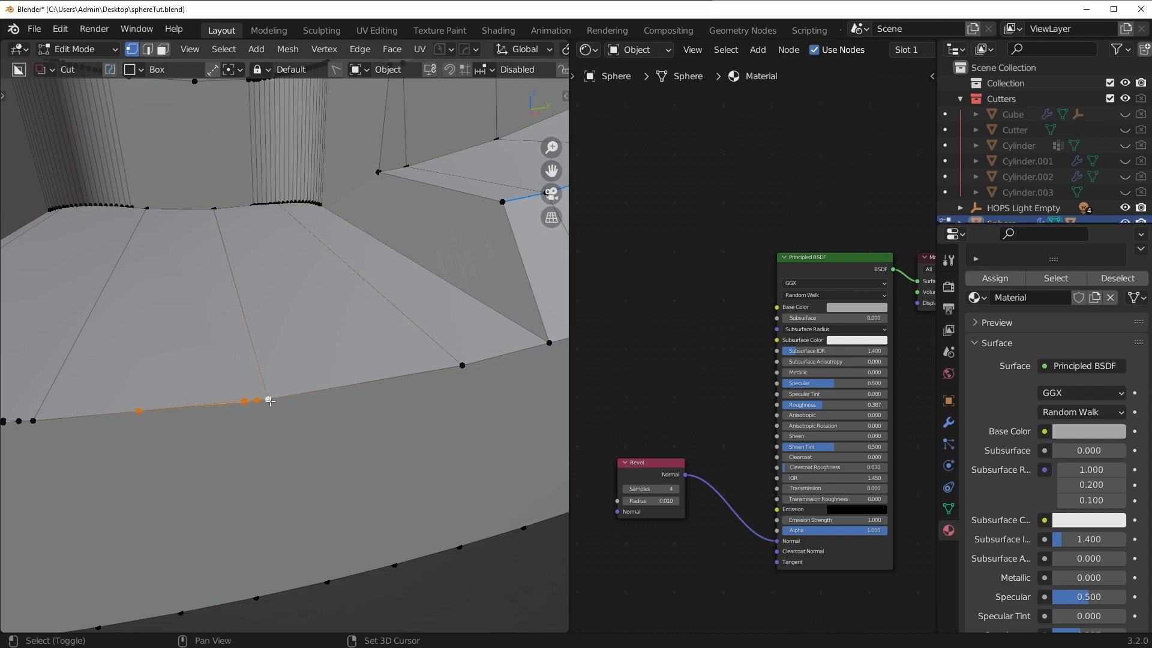
pyautogui.press('1')
# - Merge the remaining vertex cluster on the left stretch of the bottom notch's outer edge into its crossing edge's end vertex
pyautogui.moveTo(192, 412); pyautogui.dragTo(375, 410, button='middle')
pyautogui.click(167, 413)
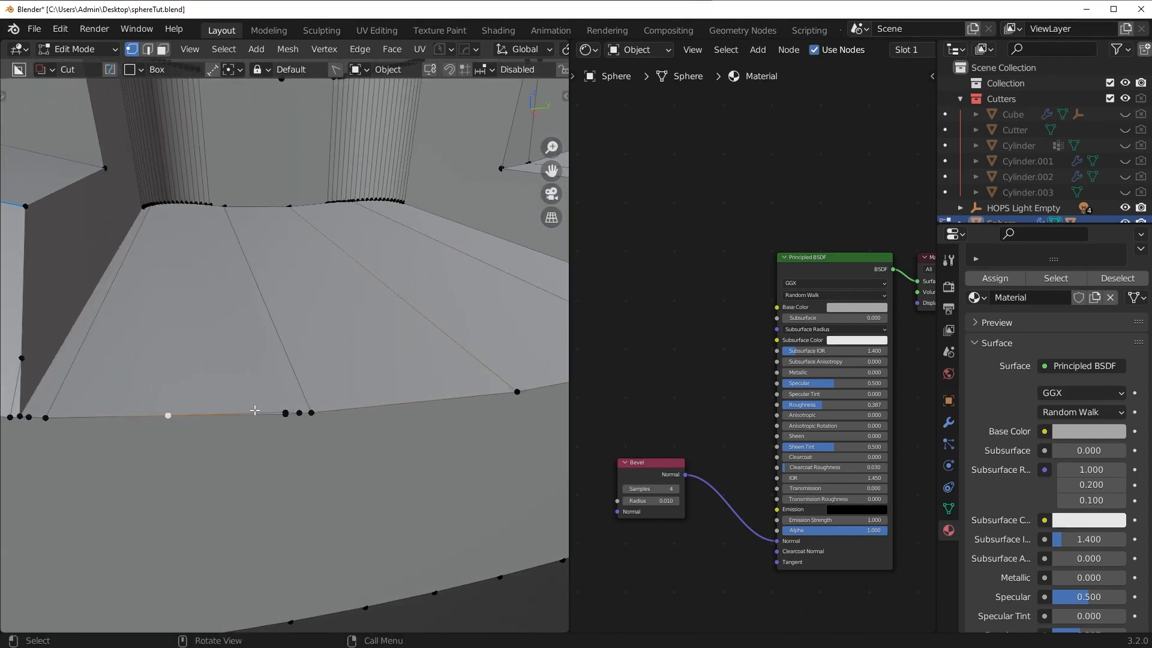
pyautogui.keyDown('shift'); pyautogui.click(282, 424); pyautogui.keyUp('shift')
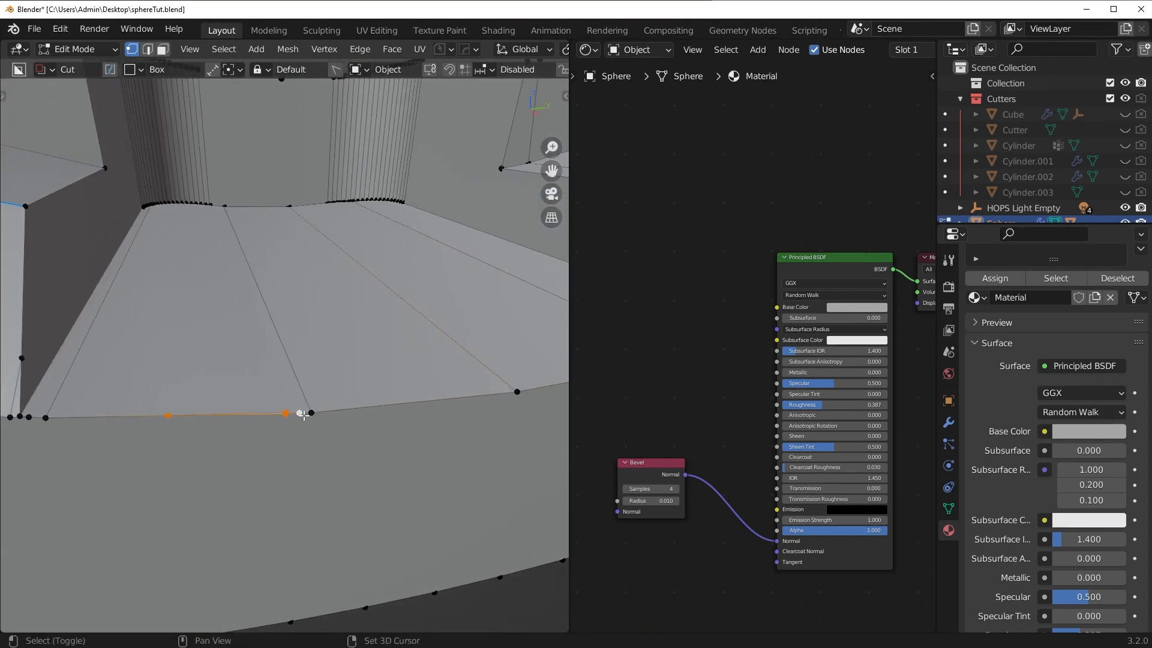
pyautogui.press('1')
# - Try dissolving the outermost extra vertex at the bottom notch's left outer corner
pyautogui.moveTo(393, 411); pyautogui.dragTo(284, 387, button='middle')
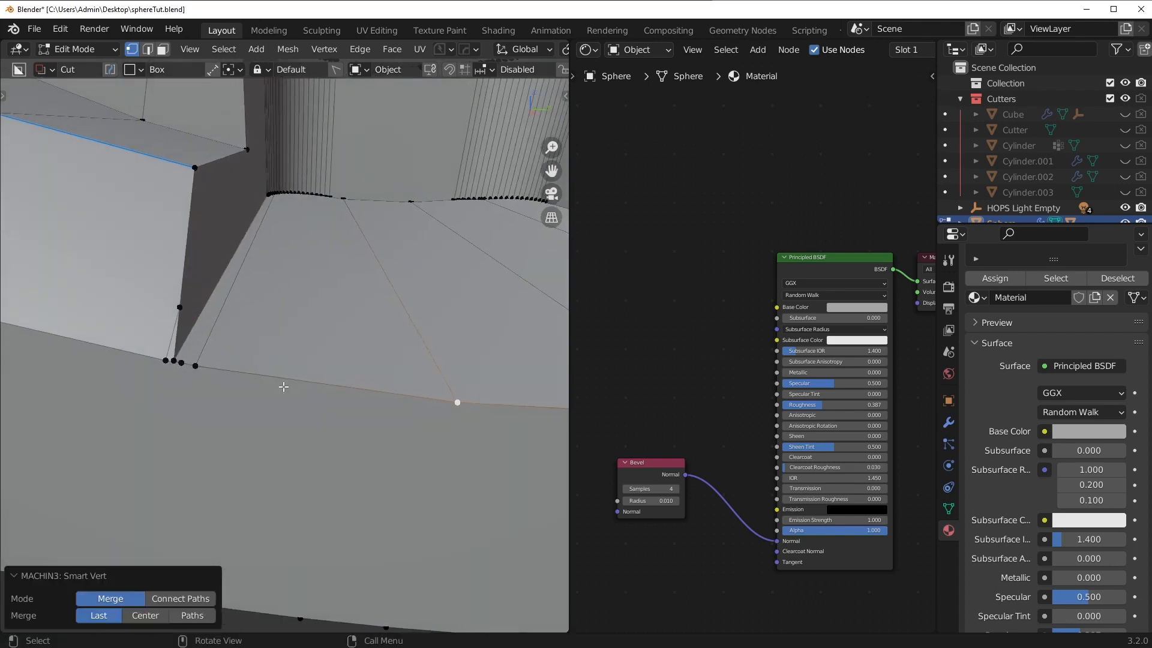
pyautogui.click(165, 358)
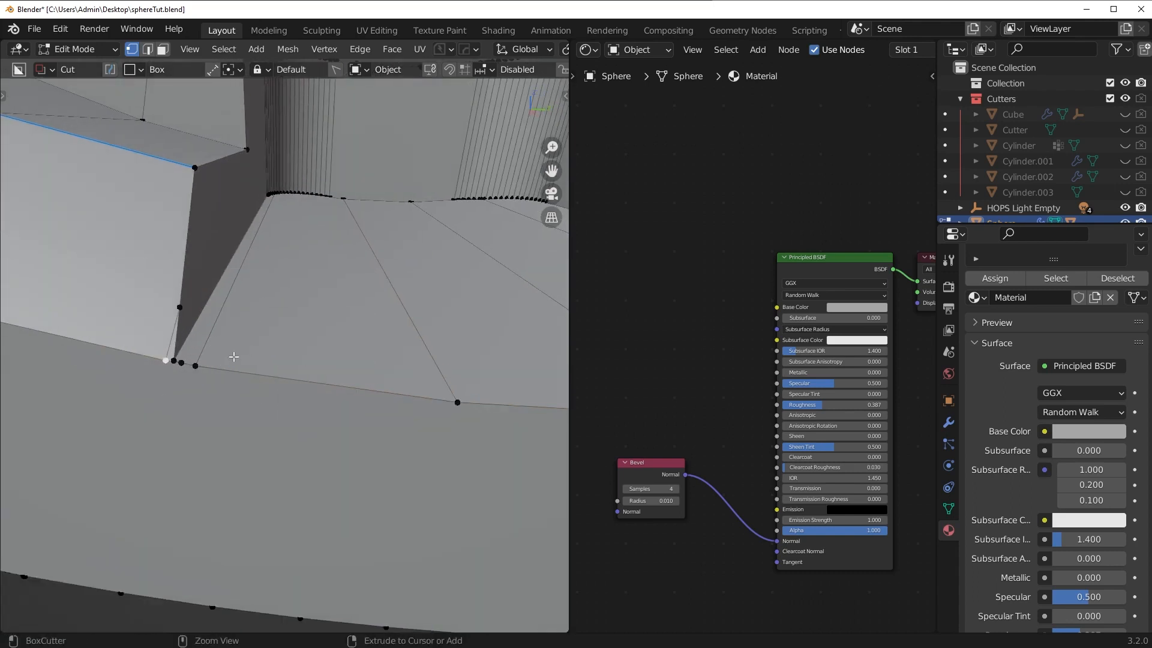
pyautogui.hotkey('ctrl', 'x')
pyautogui.moveTo(234, 354); pyautogui.dragTo(244, 363, button='middle')
pyautogui.hotkey('ctrl', 'z')
# - Dissolve the sliver edge on the side wall at the bottom notch's left outer corner
pyautogui.press('Tab')
pyautogui.click(224, 421)
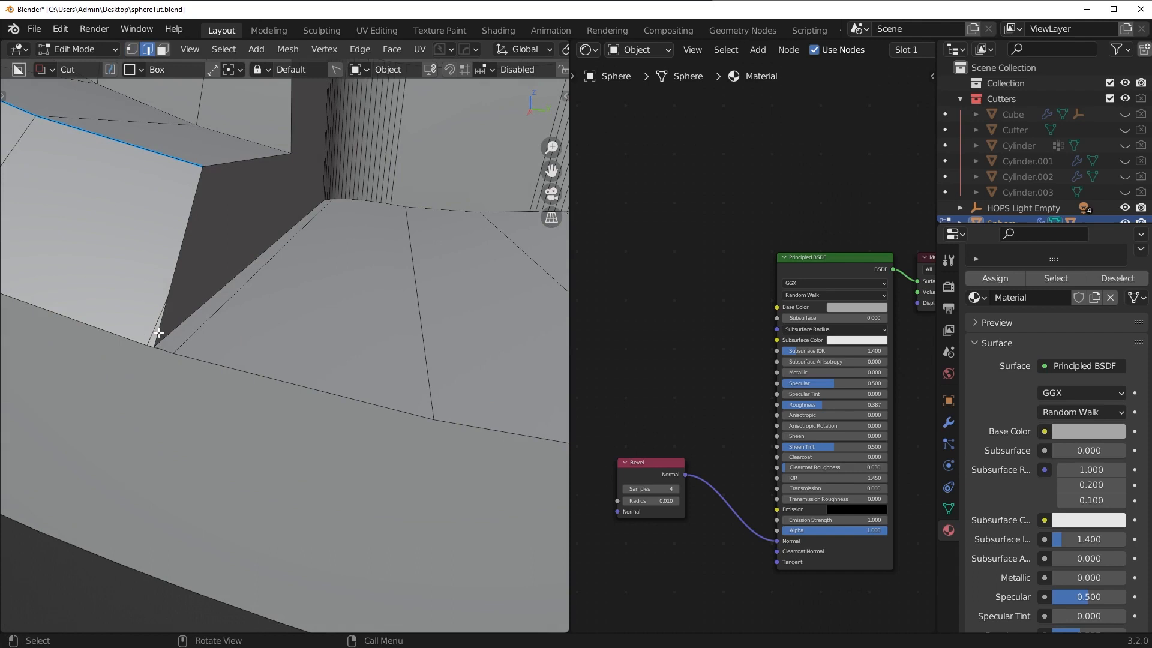
pyautogui.click(151, 326)
pyautogui.hotkey('ctrl', 'x')
# - Merge the extra vertex beside the bottom notch's left outer corner into the corner vertex with Smart Vert's Last option
pyautogui.press('Tab')
pyautogui.click(171, 353)
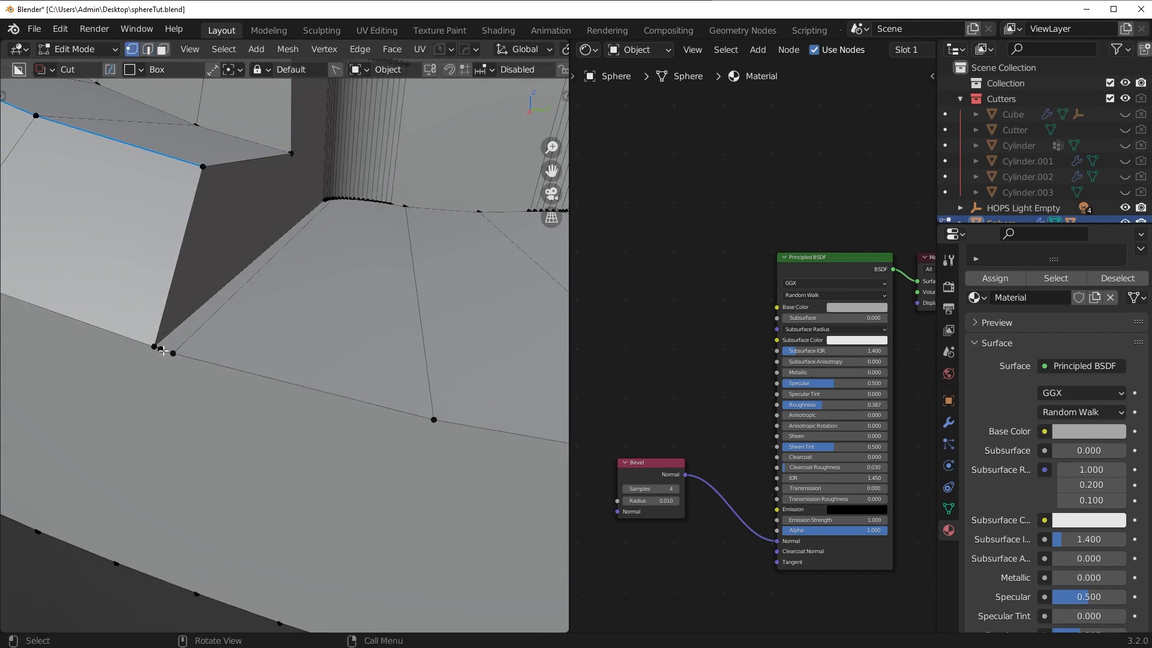
pyautogui.click(163, 351)
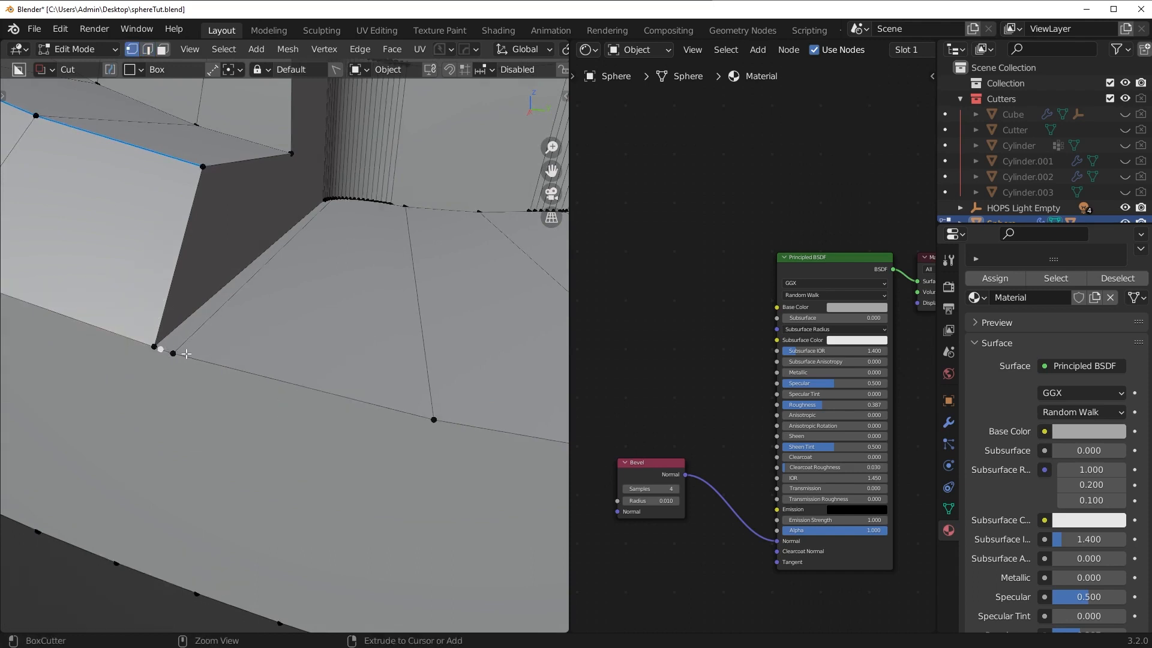
pyautogui.hotkey('ctrl', 'x')
pyautogui.hotkey('ctrl', 'z')
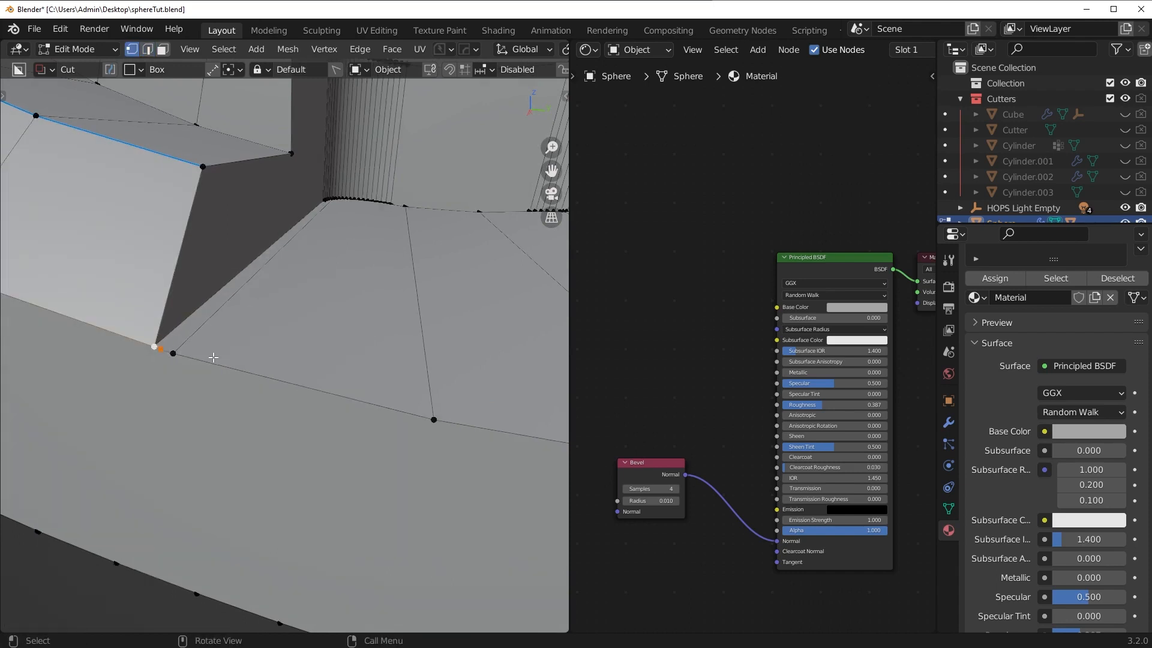
pyautogui.press('1')
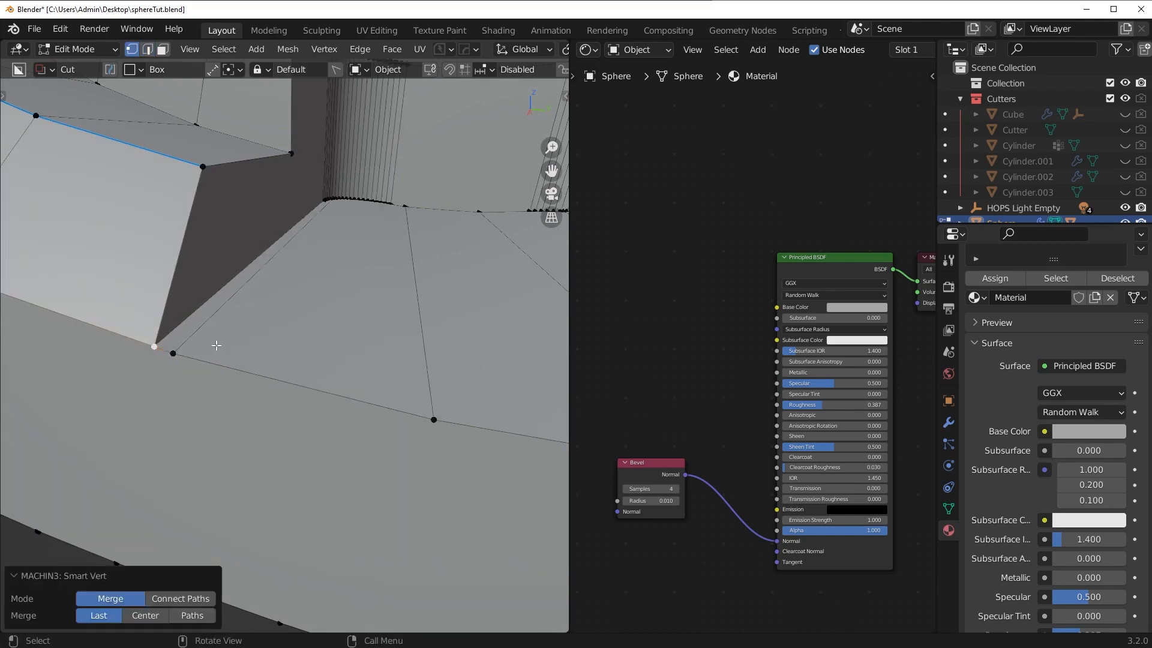
# - Dissolve the narrow leftover edge on the notch floor next to the bottom notch's left outer corner
pyautogui.press('Tab')
pyautogui.click(222, 416)
pyautogui.click(214, 327)
pyautogui.hotkey('ctrl', 'x')
# - Dissolve the leftover sliver edge near the left notch's upper outer corner
pyautogui.scroll(-4, 264, 350)
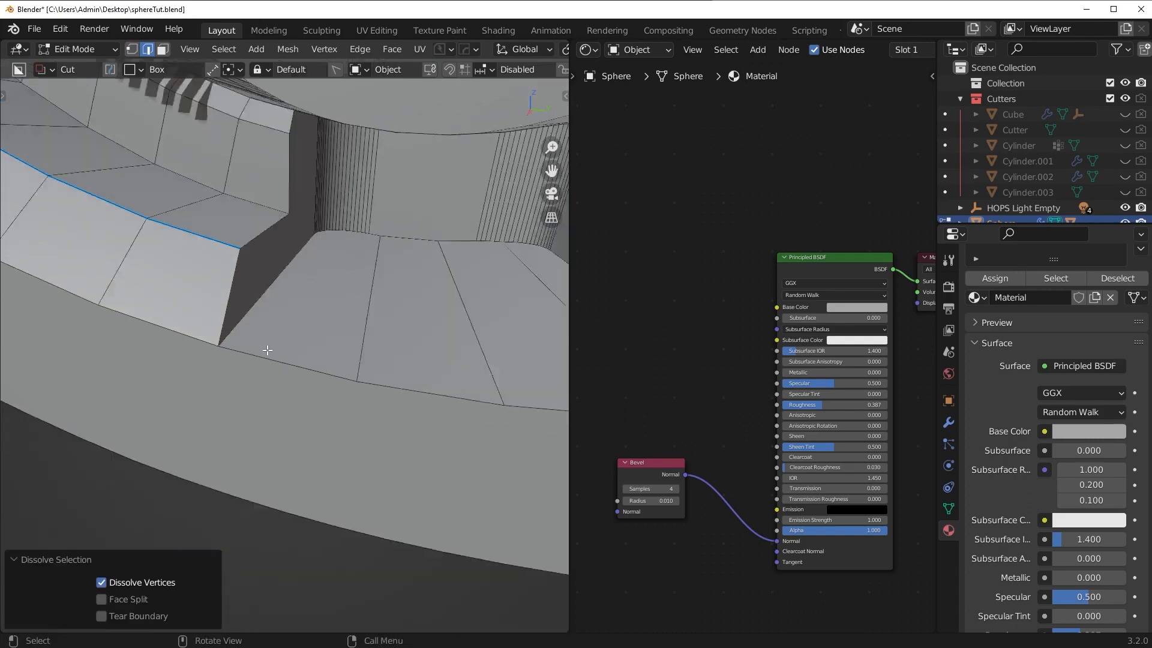
pyautogui.scroll(-6, 268, 350)
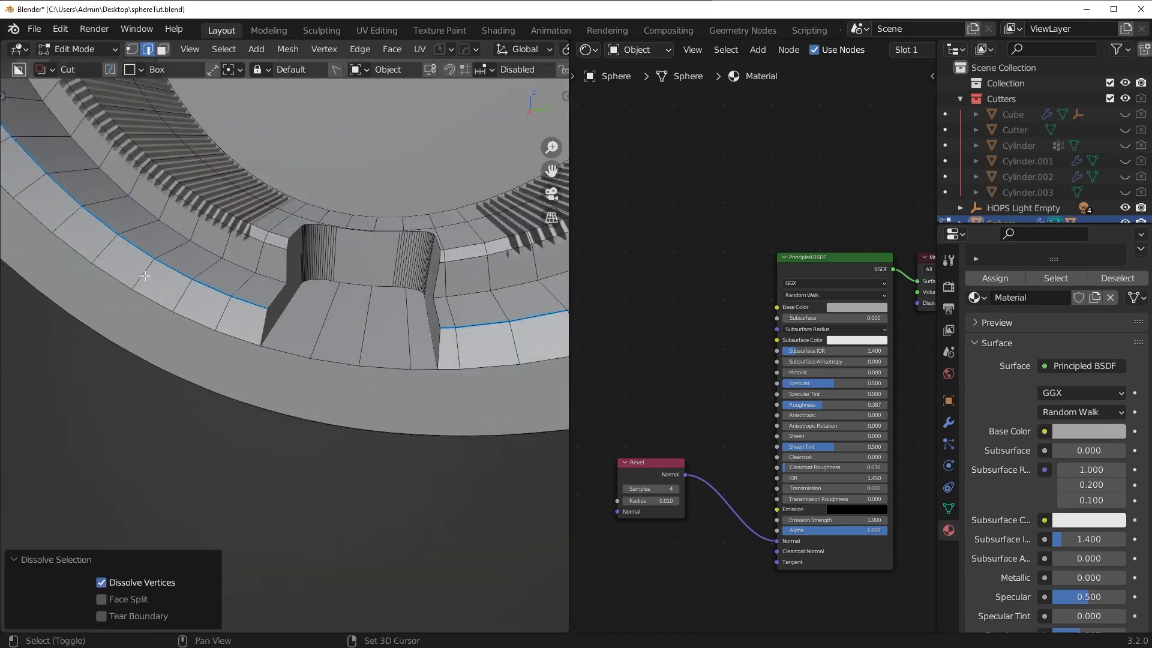
pyautogui.moveTo(267, 351); pyautogui.dragTo(300, 206, button='middle')
pyautogui.click(265, 124)
pyautogui.hotkey('ctrl', 'x')
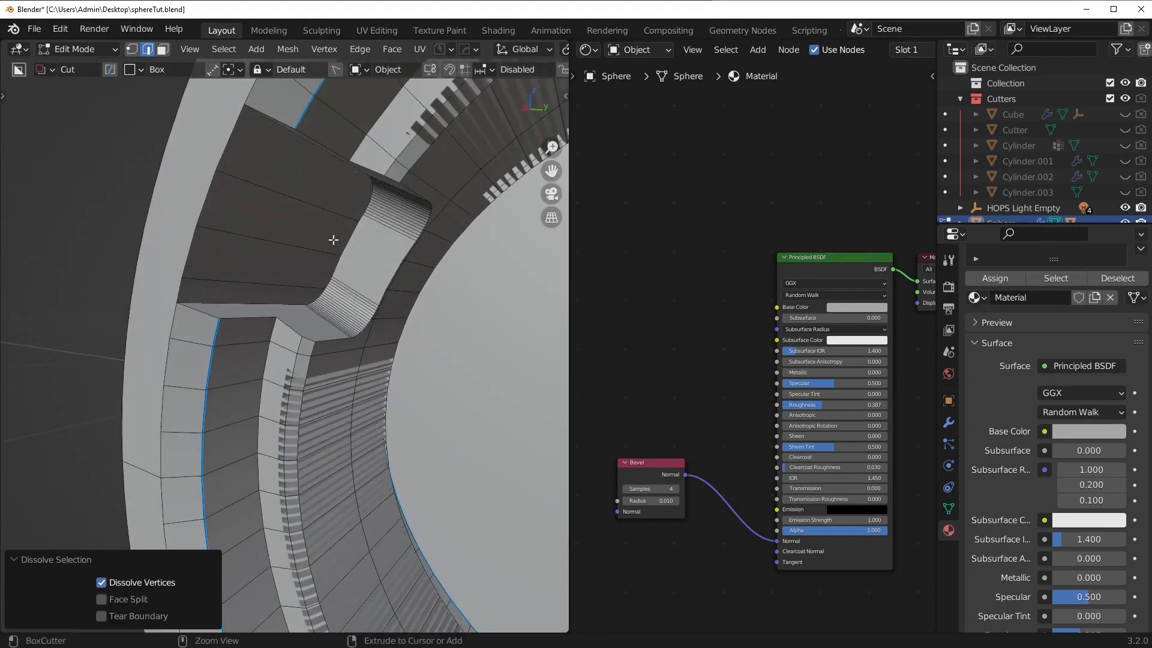
# - Examine the three notches around the ring in Object Mode and Edit Mode for remaining geometry problems
pyautogui.press('Tab')
pyautogui.scroll(-6, 342, 288)
pyautogui.moveTo(342, 288); pyautogui.dragTo(336, 439, button='middle')
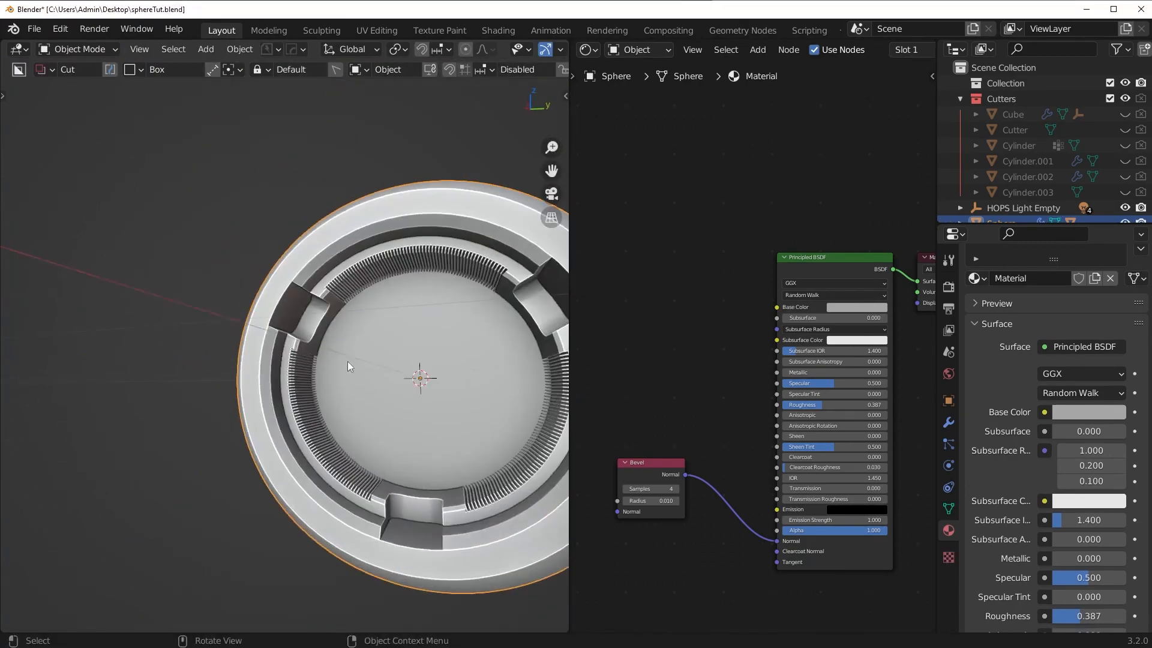
pyautogui.press('Tab')
pyautogui.scroll(6, 348, 362)
pyautogui.scroll(-3, 310, 344)
pyautogui.scroll(-2, 311, 343)
pyautogui.press('Tab')
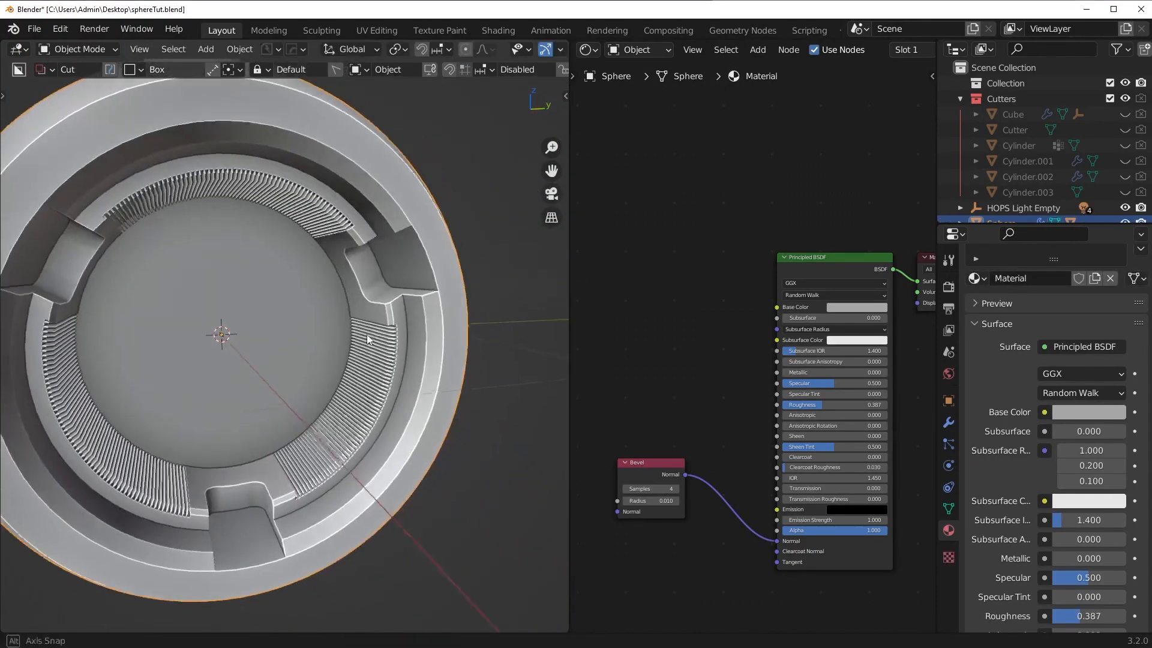